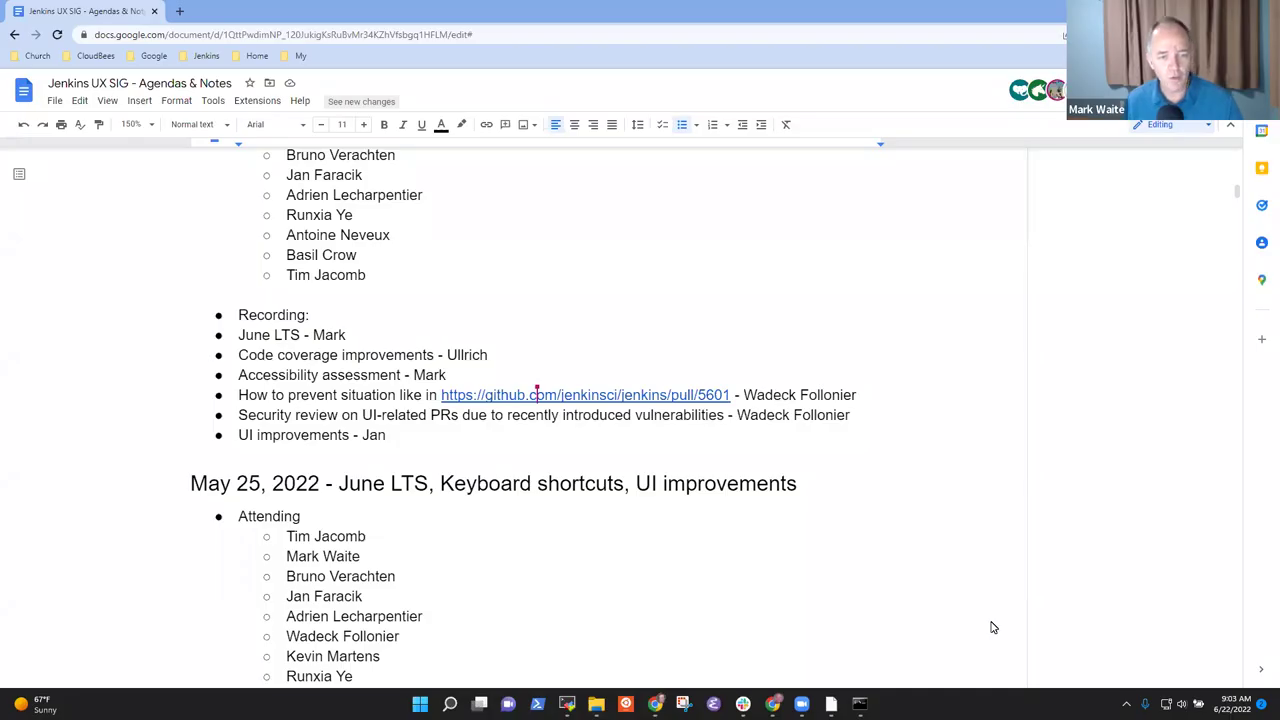
# - Delete the trailing blank line and the final attendee entry under June 22
pyautogui.click(502, 296)
pyautogui.scroll(5, 502, 296)
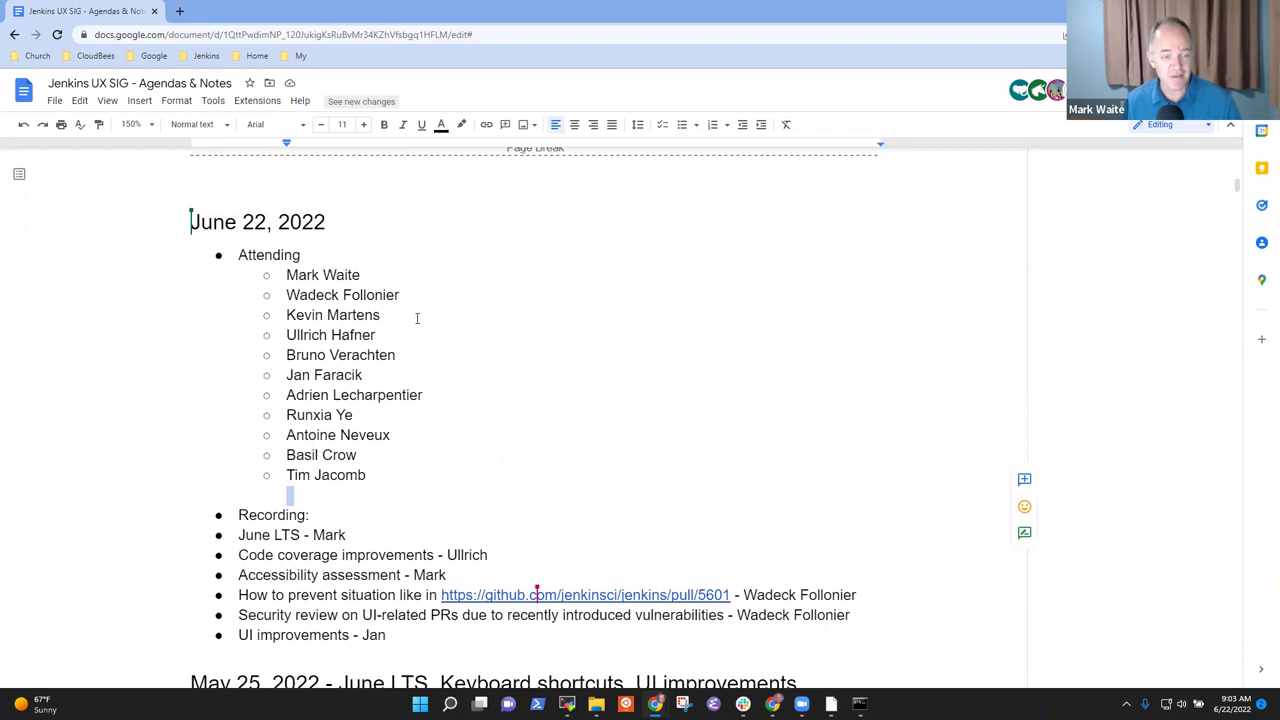
pyautogui.scroll(-1, 410, 340)
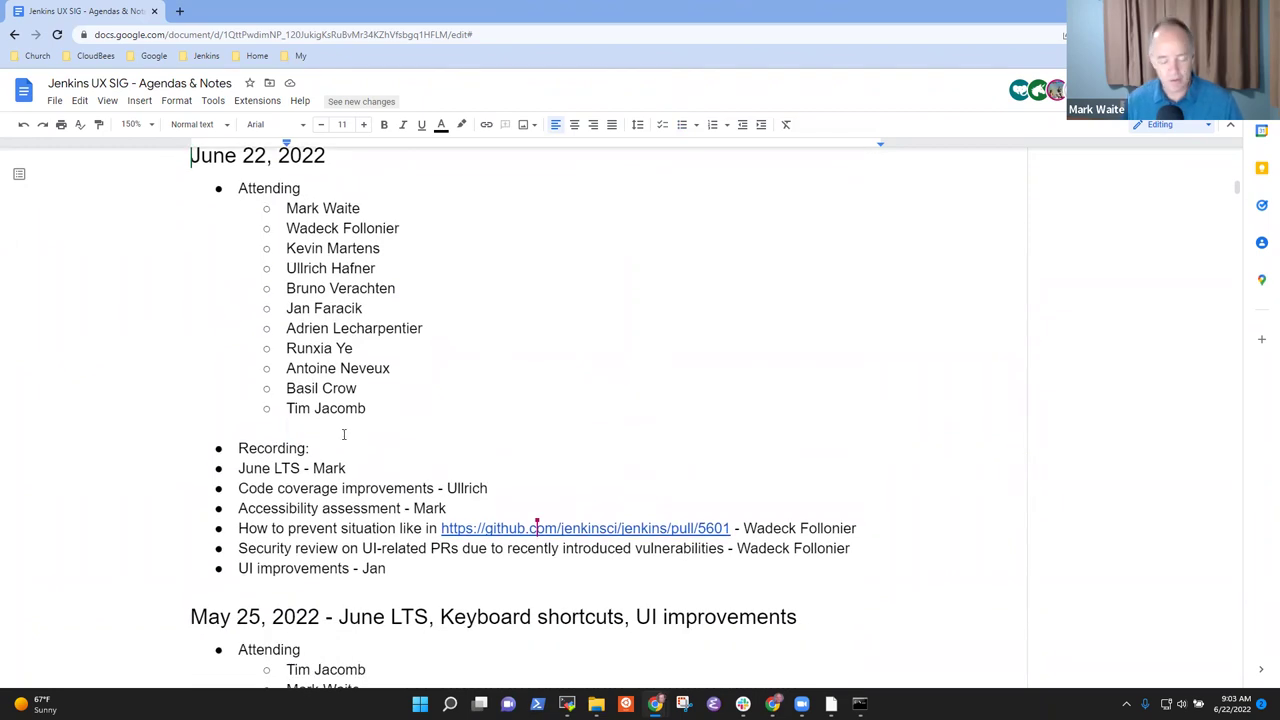
pyautogui.press('BackSpace')
pyautogui.press('BackSpace')
pyautogui.press('BackSpace')
pyautogui.press('BackSpace')
pyautogui.press('BackSpace')
pyautogui.press('BackSpace')
pyautogui.press('BackSpace')
pyautogui.press('BackSpace')
pyautogui.press('BackSpace')
pyautogui.press('BackSpace')
pyautogui.press('BackSpace')
pyautogui.press('BackSpace')
pyautogui.press('BackSpace')
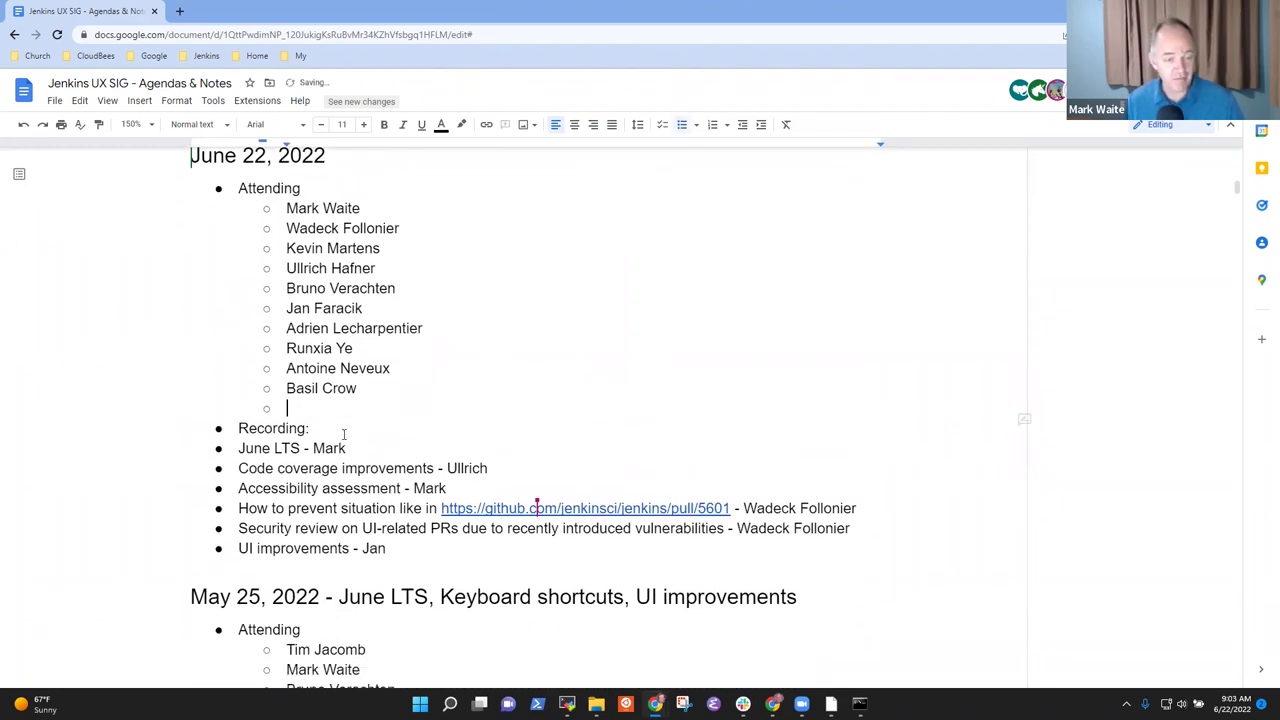
pyautogui.press('Down')
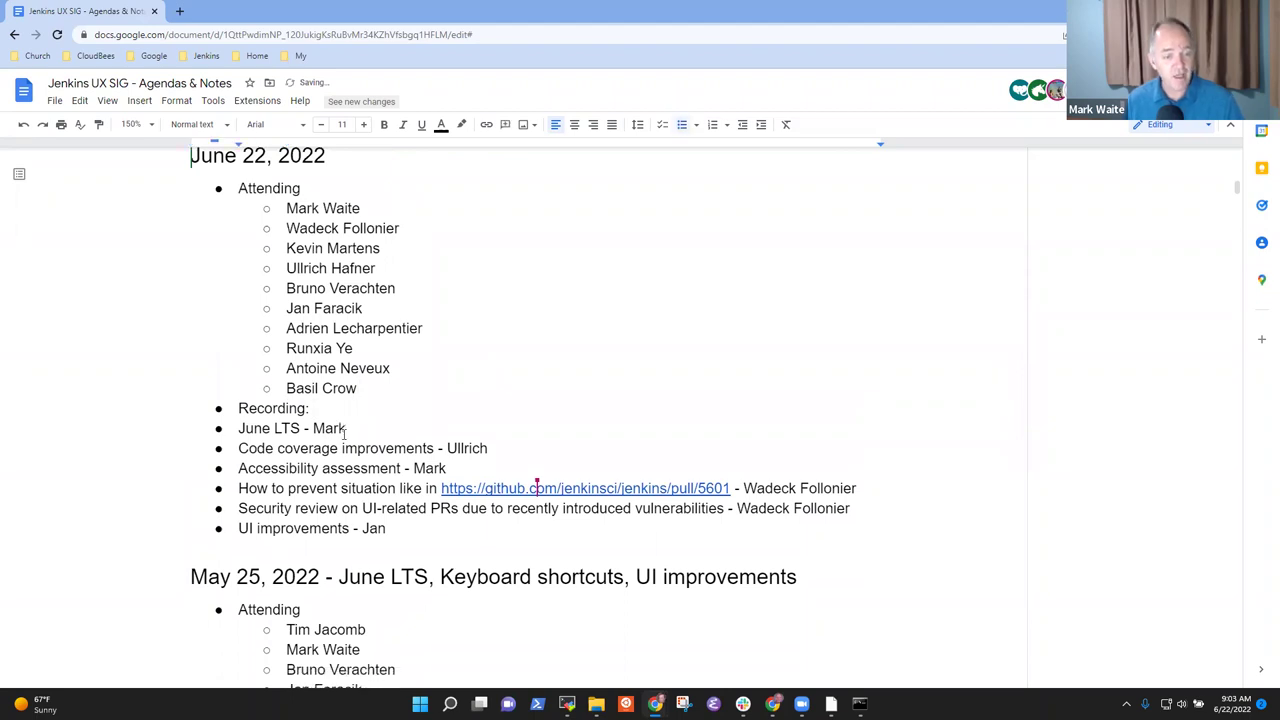
pyautogui.click(343, 429)
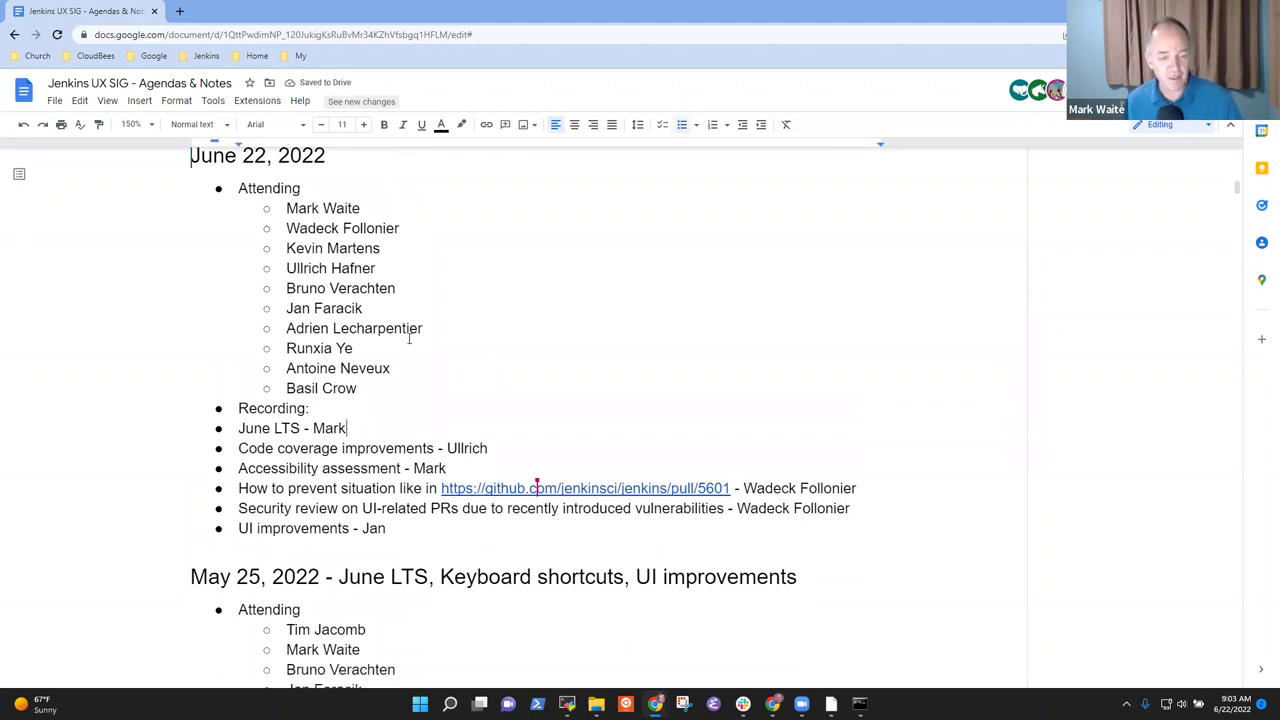
# - Select the whole Accessibility assessment line in the June 22 agenda
pyautogui.scroll(-2, 338, 300)
pyautogui.hotkey('ctrl', 'Left')
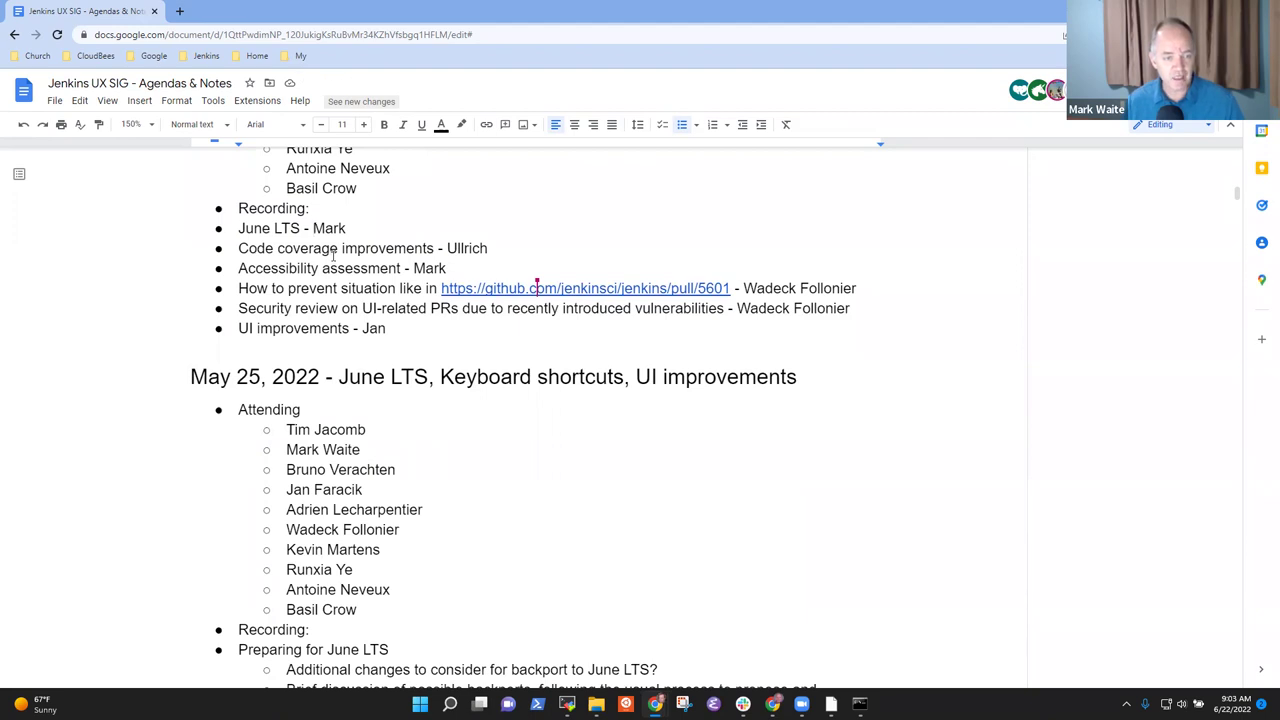
pyautogui.press('Home')
pyautogui.hotkey('shift', 'End')
pyautogui.press('Down')
pyautogui.press('Home')
pyautogui.hotkey('shift', 'End')
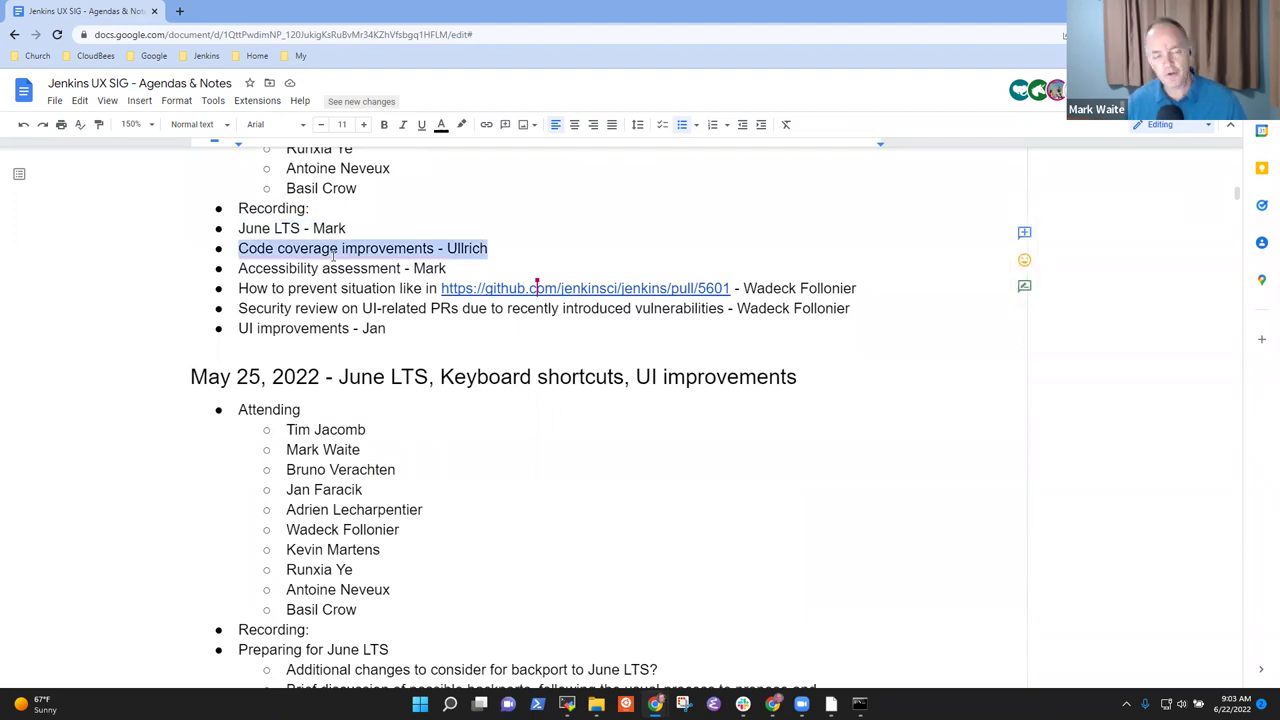
pyautogui.press('Down')
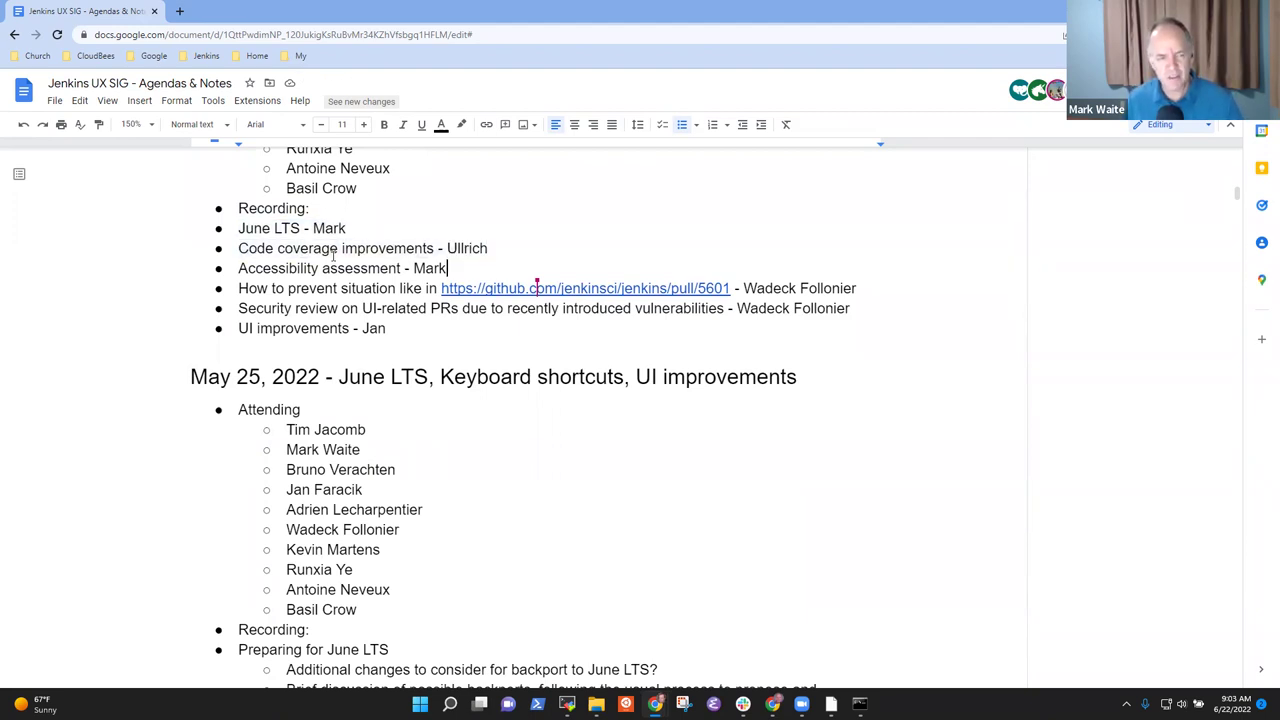
pyautogui.hotkey('shift', 'End')
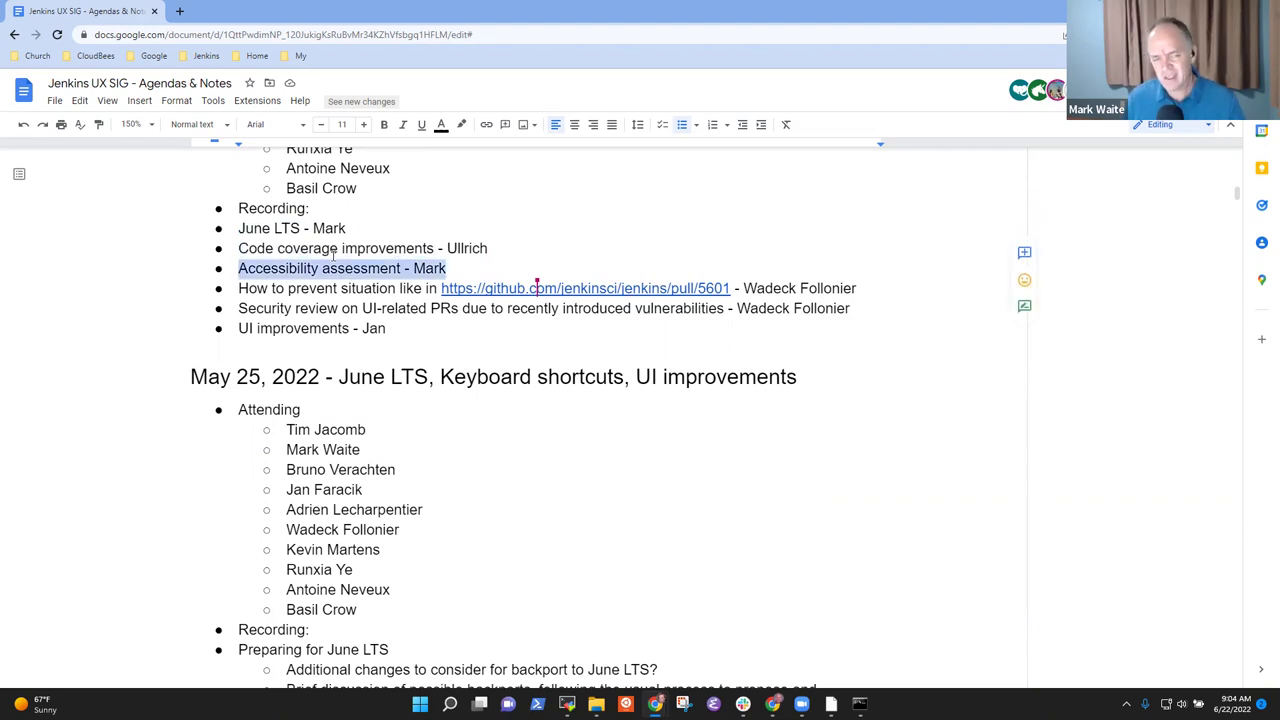
pyautogui.press('Down')
pyautogui.press('Up')
pyautogui.press('Home')
pyautogui.hotkey('shift', 'End')
# - Cut and paste Accessibility assessment between Security review and UI improvements, then check the order
pyautogui.hotkey('ctrl', 'x')
pyautogui.press('Down')
pyautogui.press('Down')
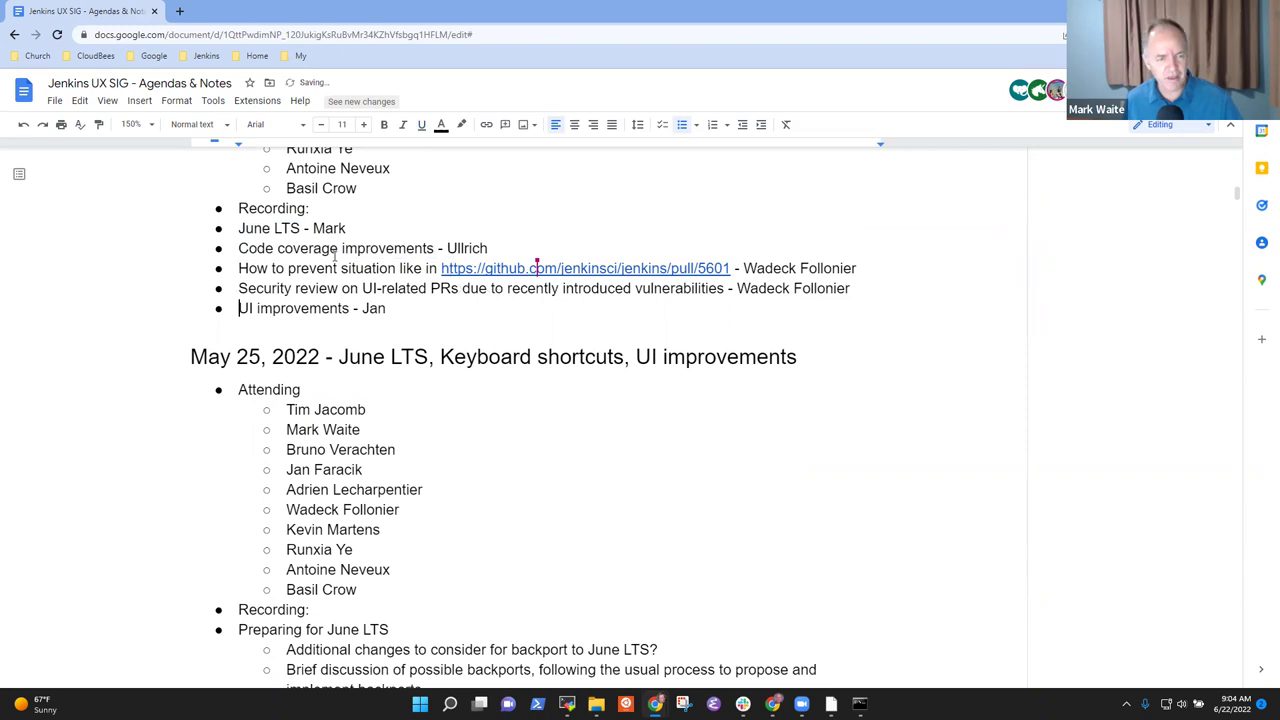
pyautogui.hotkey('ctrl', 'v')
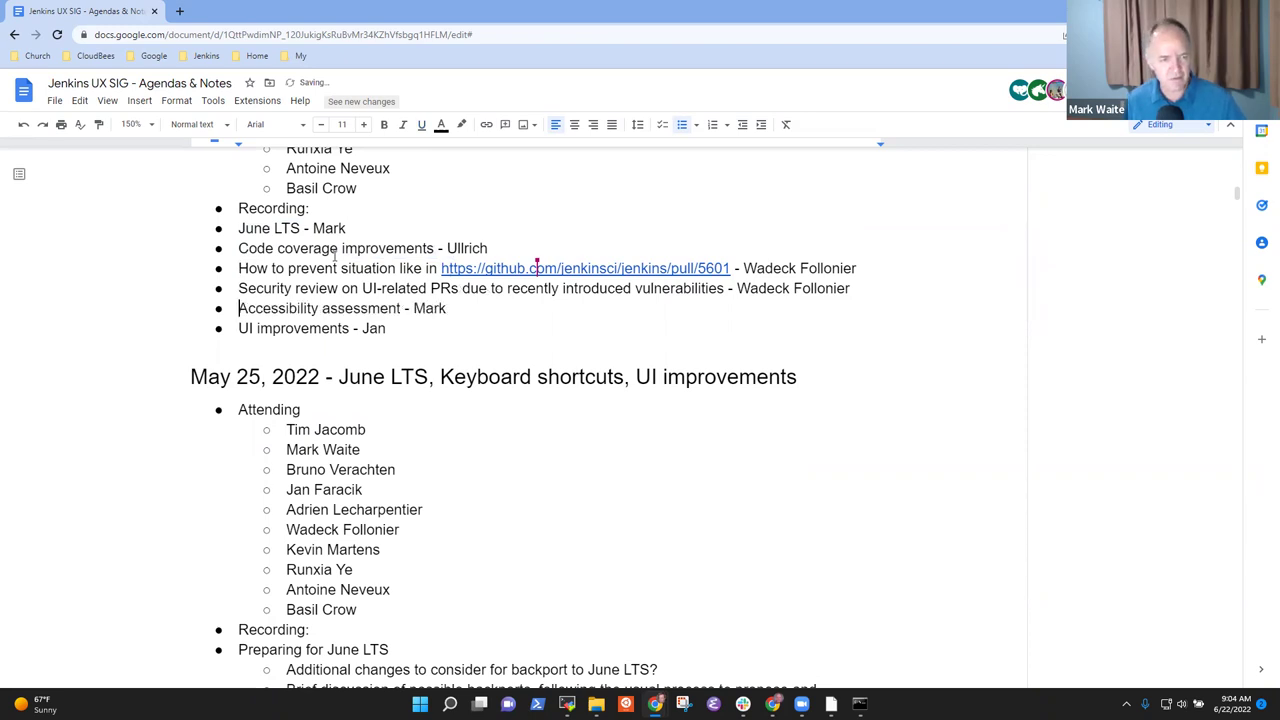
pyautogui.hotkey('shift', 'End')
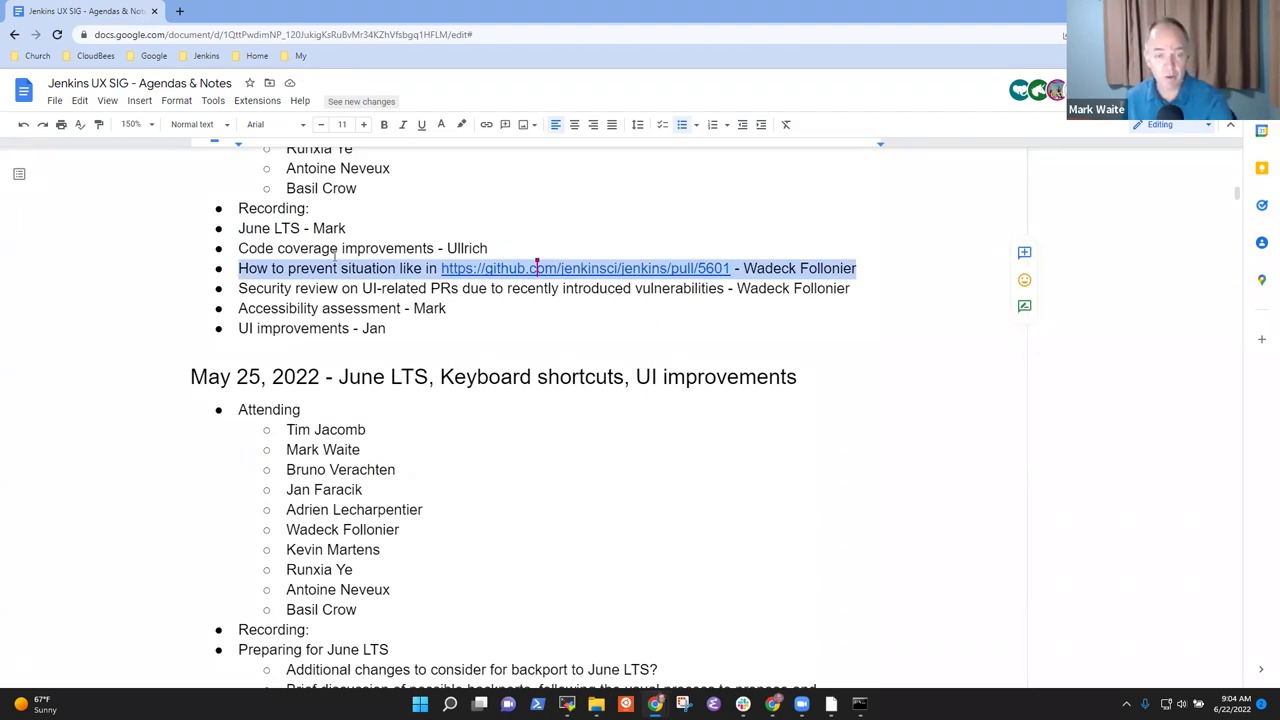
pyautogui.press('Down')
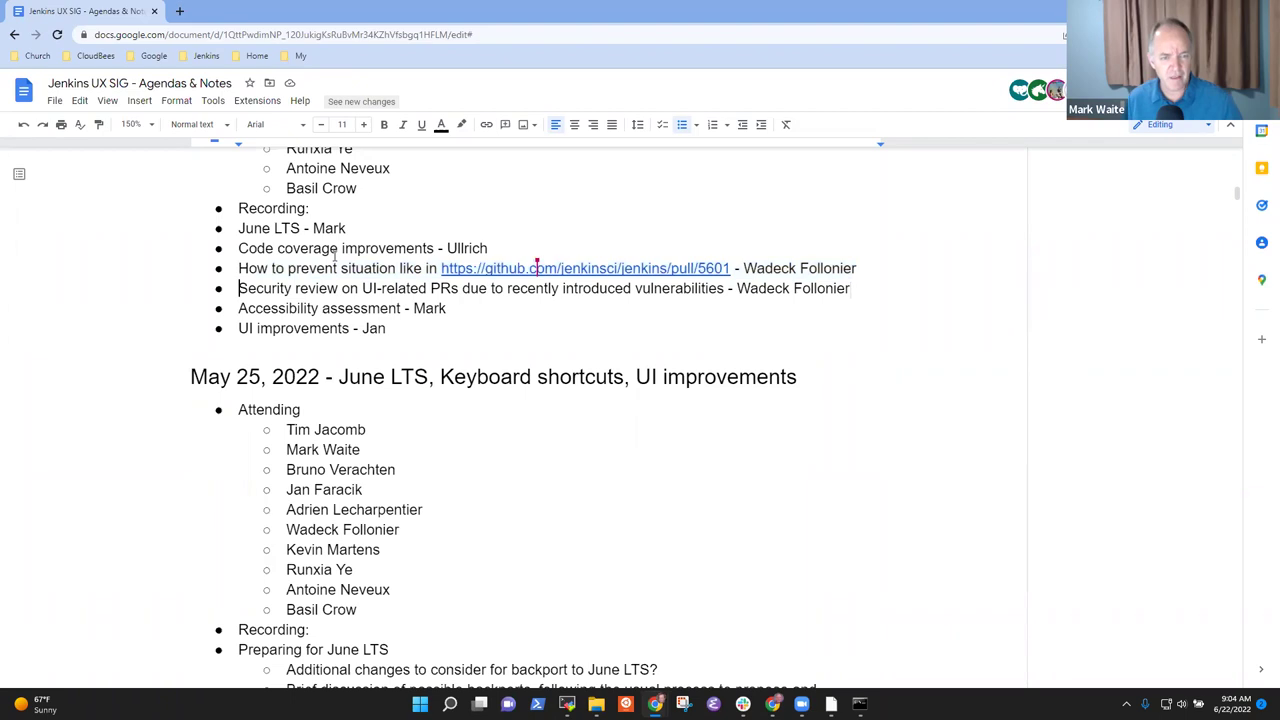
pyautogui.hotkey('shift', 'End')
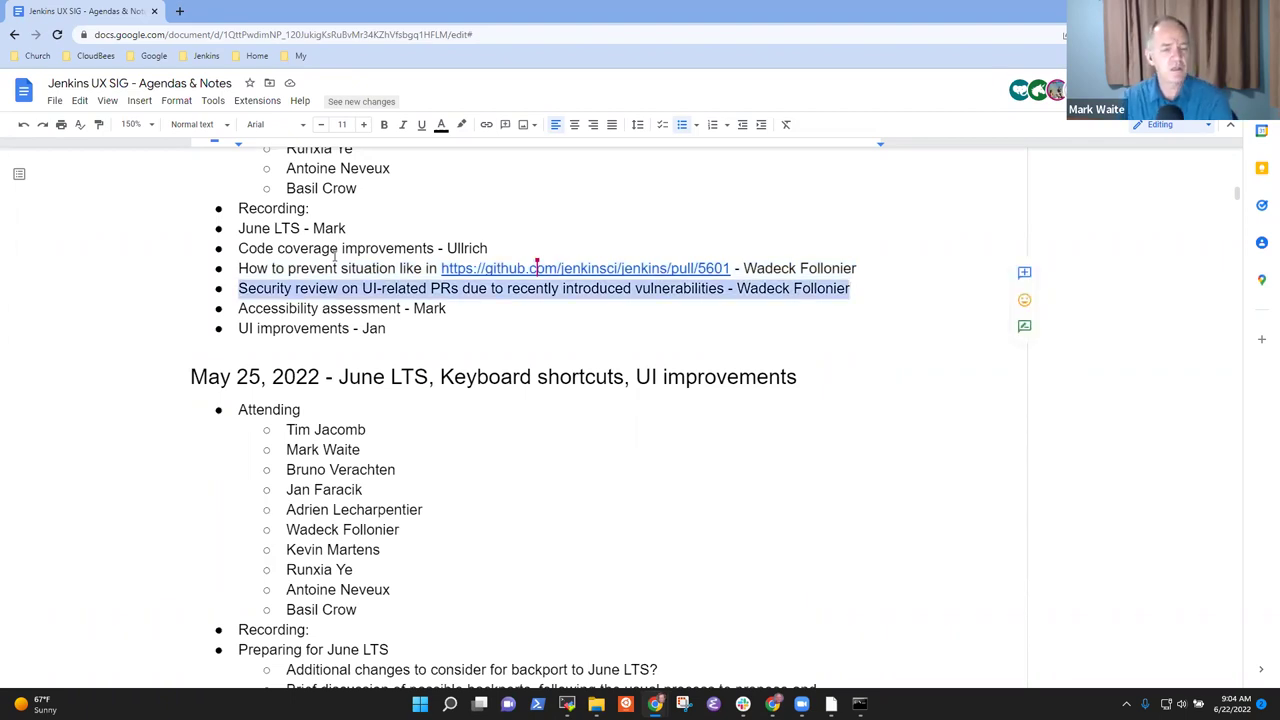
pyautogui.press('Down')
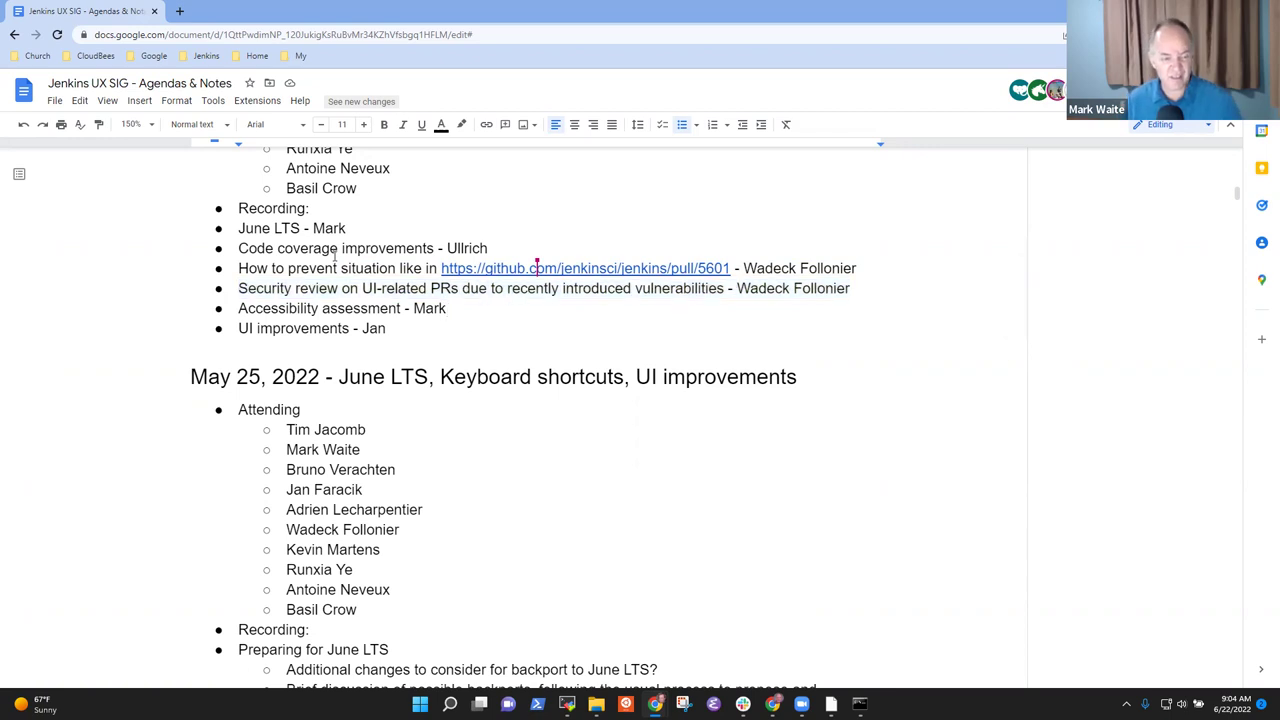
pyautogui.hotkey('shift', 'Home')
pyautogui.press('Down')
pyautogui.hotkey('shift', 'Home')
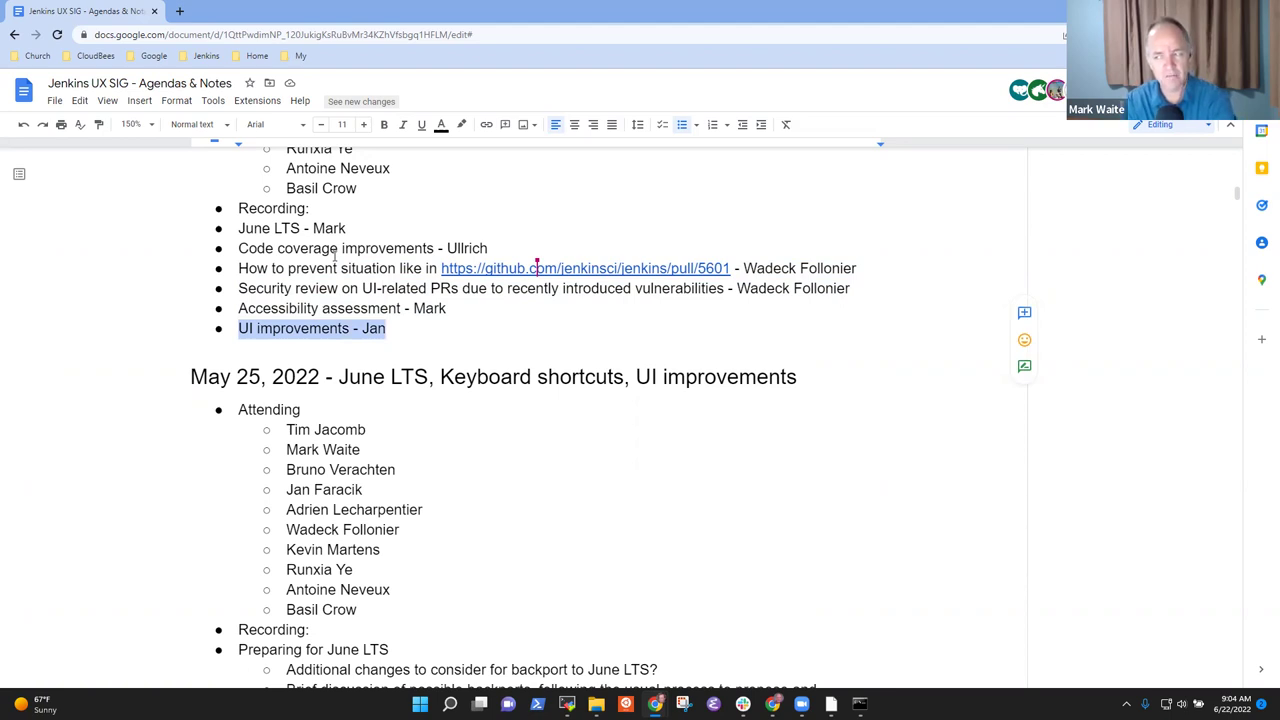
pyautogui.press('Up')
pyautogui.press('Up')
pyautogui.press('Up')
pyautogui.press('Up')
pyautogui.press('Up')
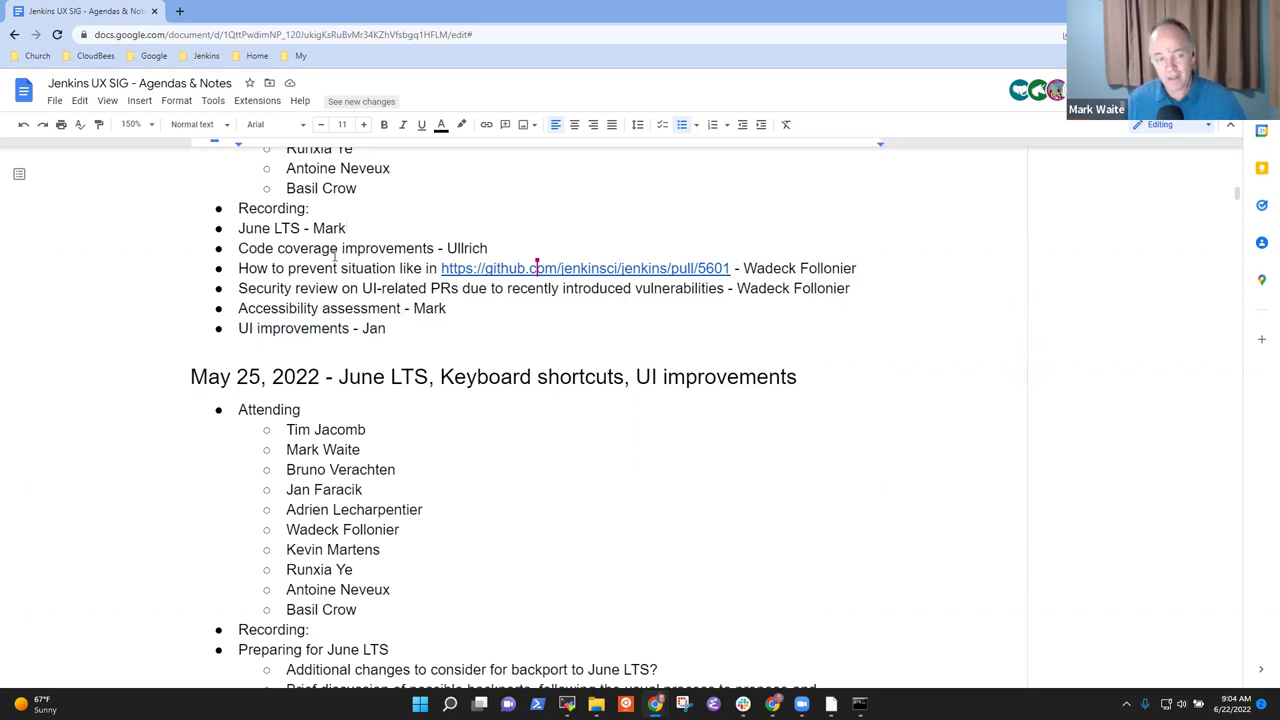
# - Add an indented June LTS sub-point: '2.346.1 released with security fixes, ui improvements, other core improvements'
pyautogui.press('Return')
pyautogui.press('Tab')
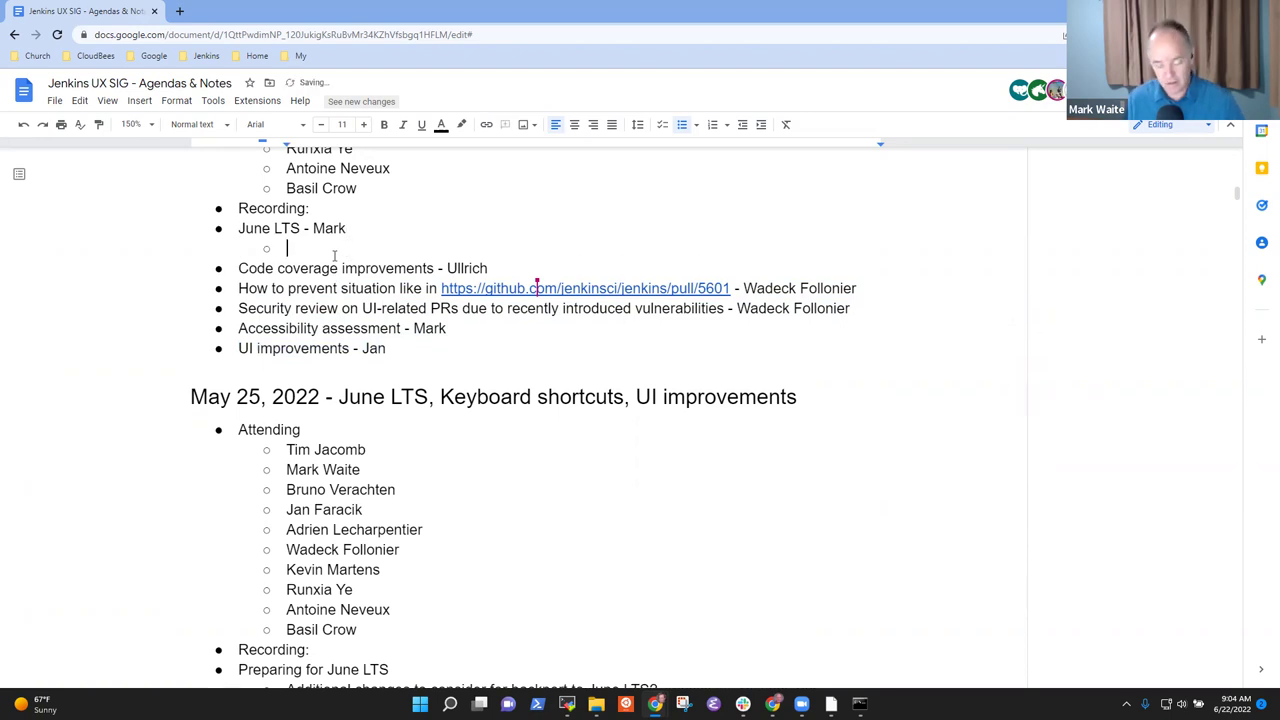
pyautogui.write('2.346.1 released with security fixes, ')
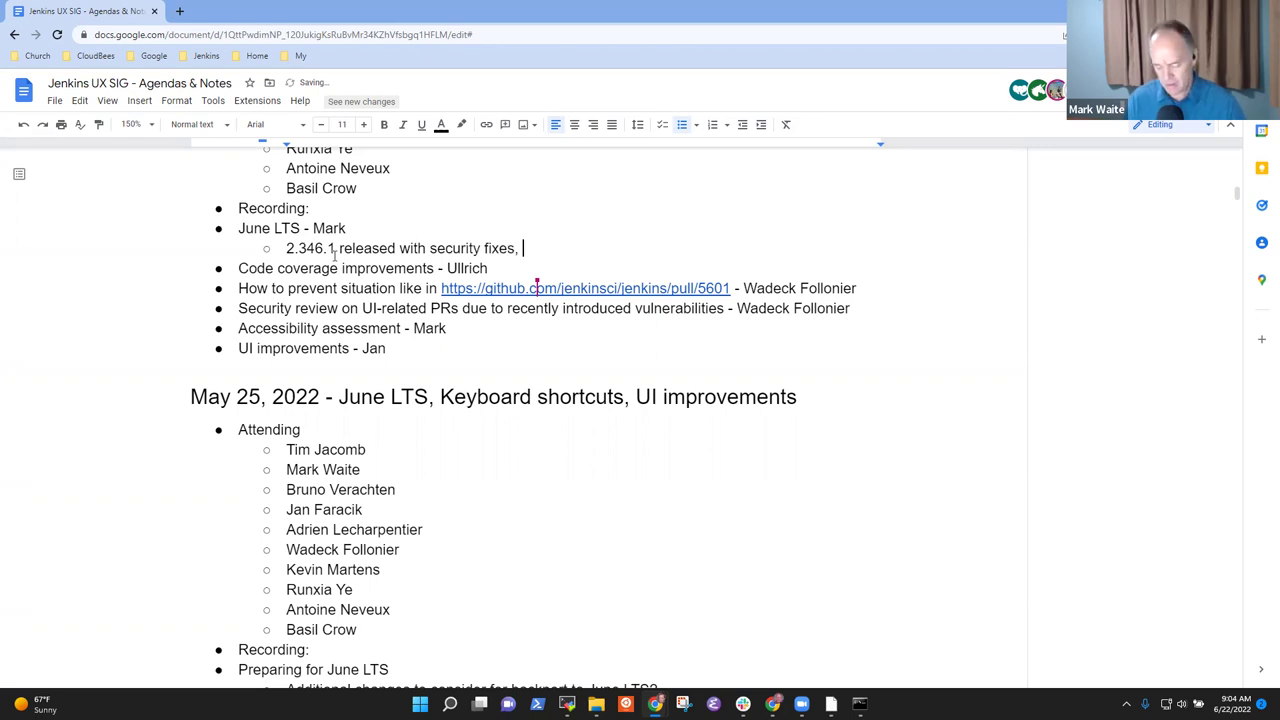
pyautogui.write('ui improvements, other core improvements')
# - Add sub-points '2.332.4 release with security fixes' and '2.356 weekly release with security fixes'
pyautogui.press('Return')
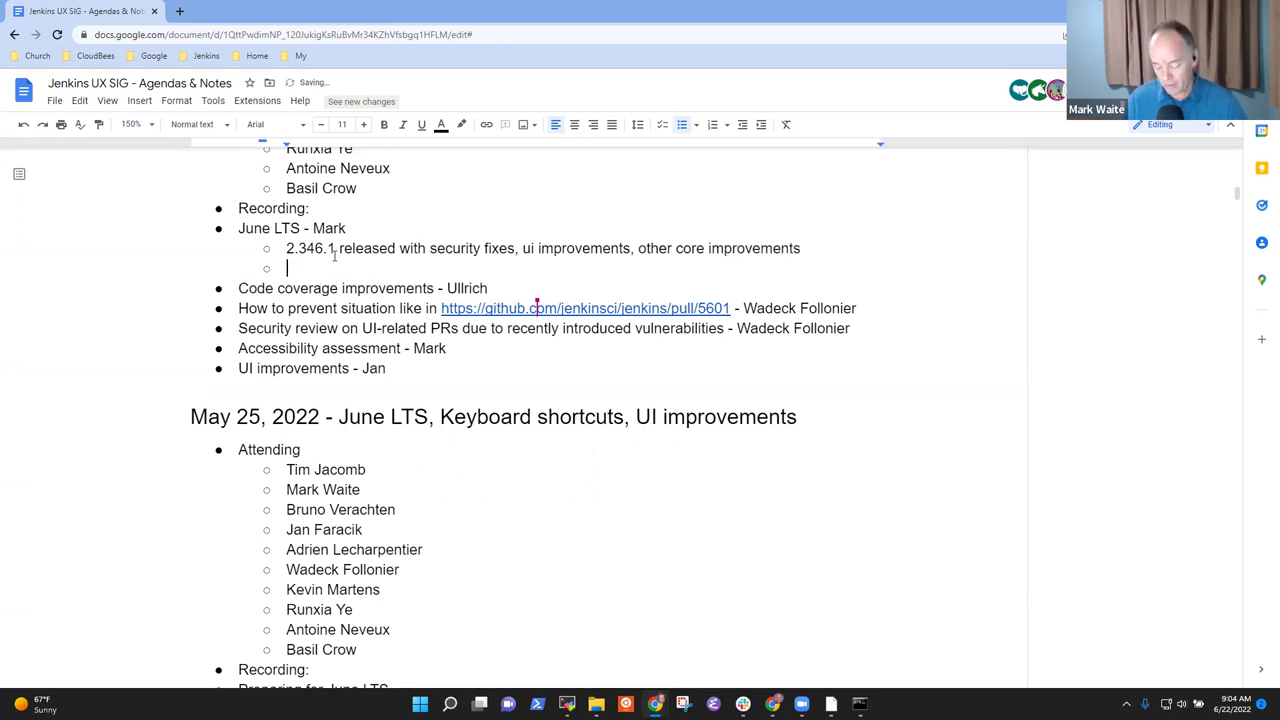
pyautogui.write('2.332.4 release with ')
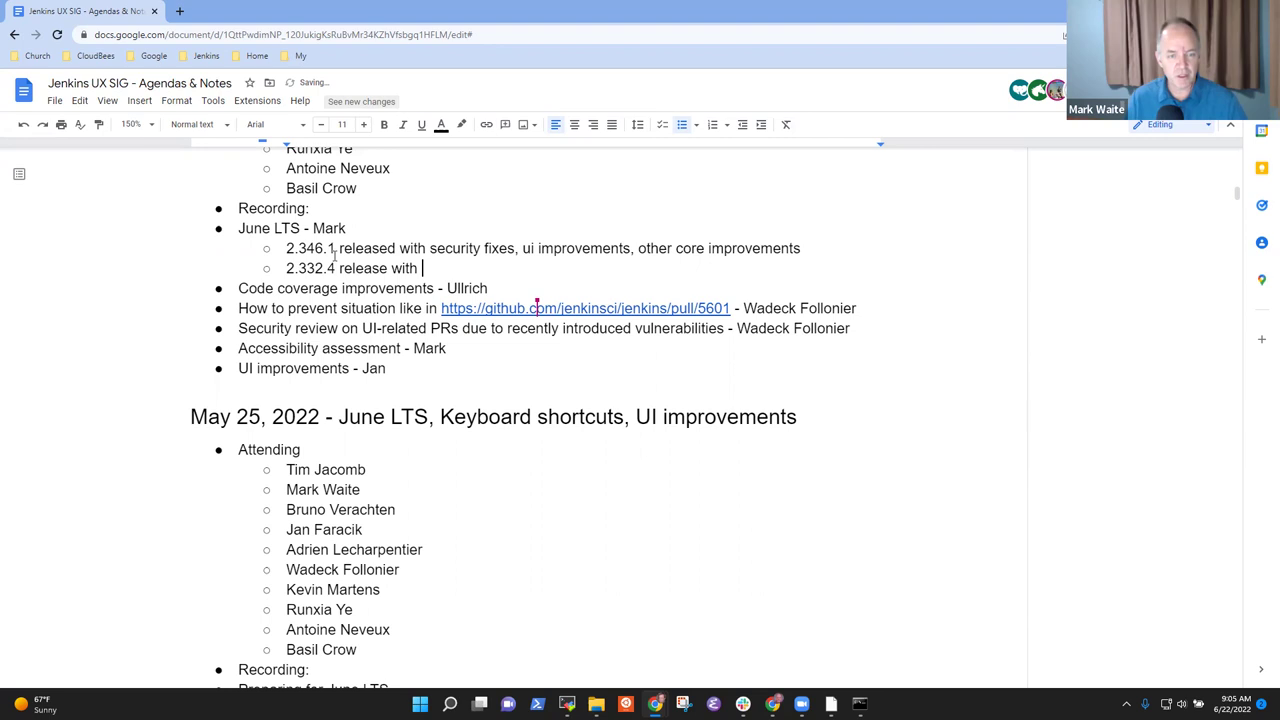
pyautogui.write('security fixes')
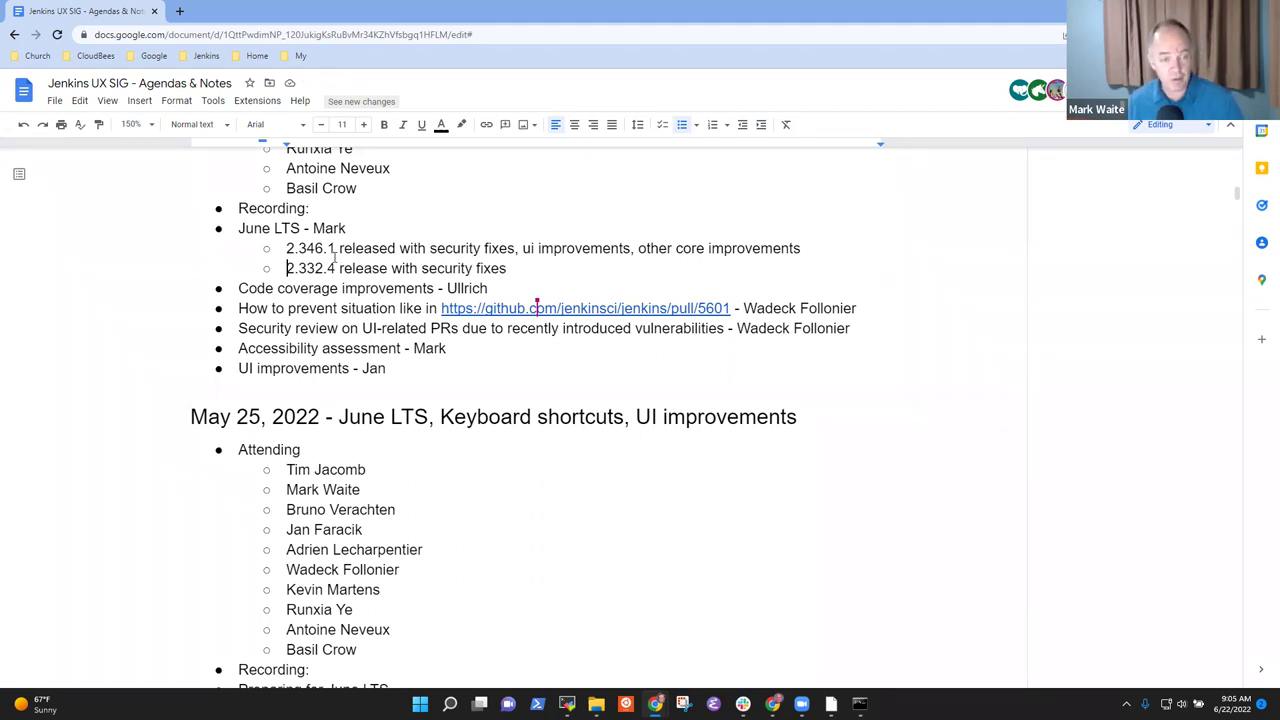
pyautogui.hotkey('shift', 'End')
pyautogui.press('End')
pyautogui.press('Return')
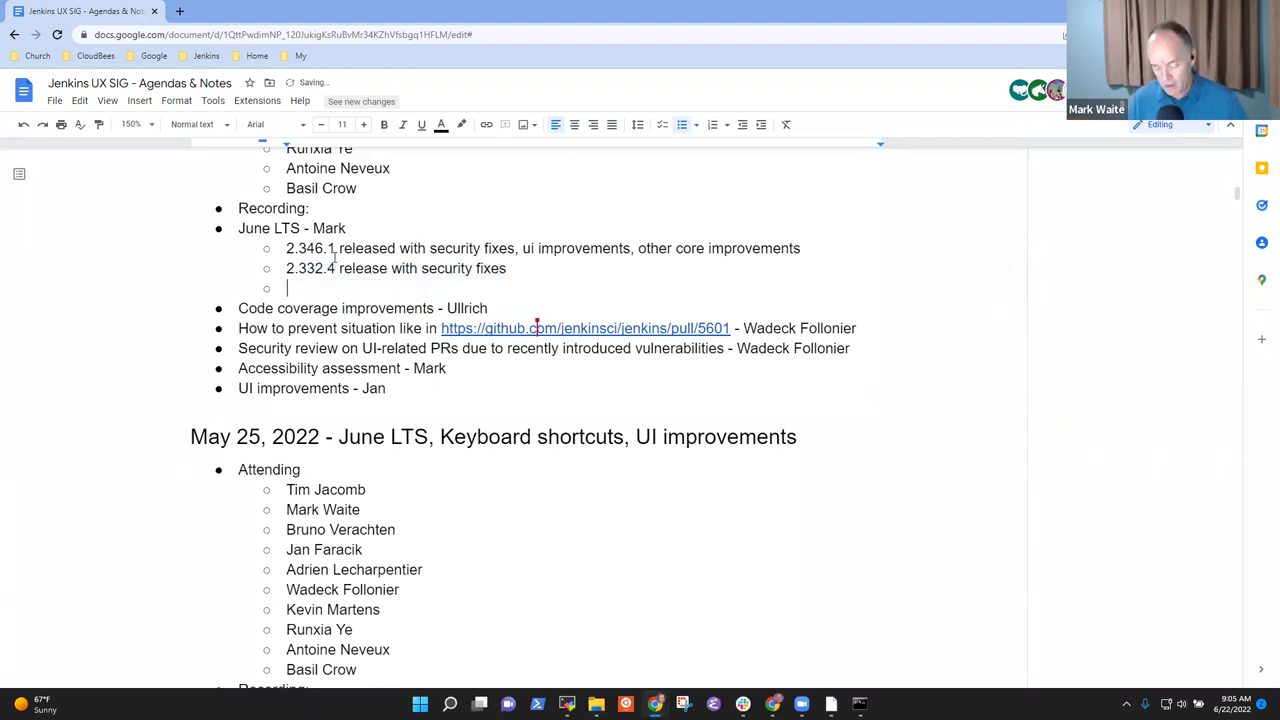
pyautogui.write('2.356 weekl')
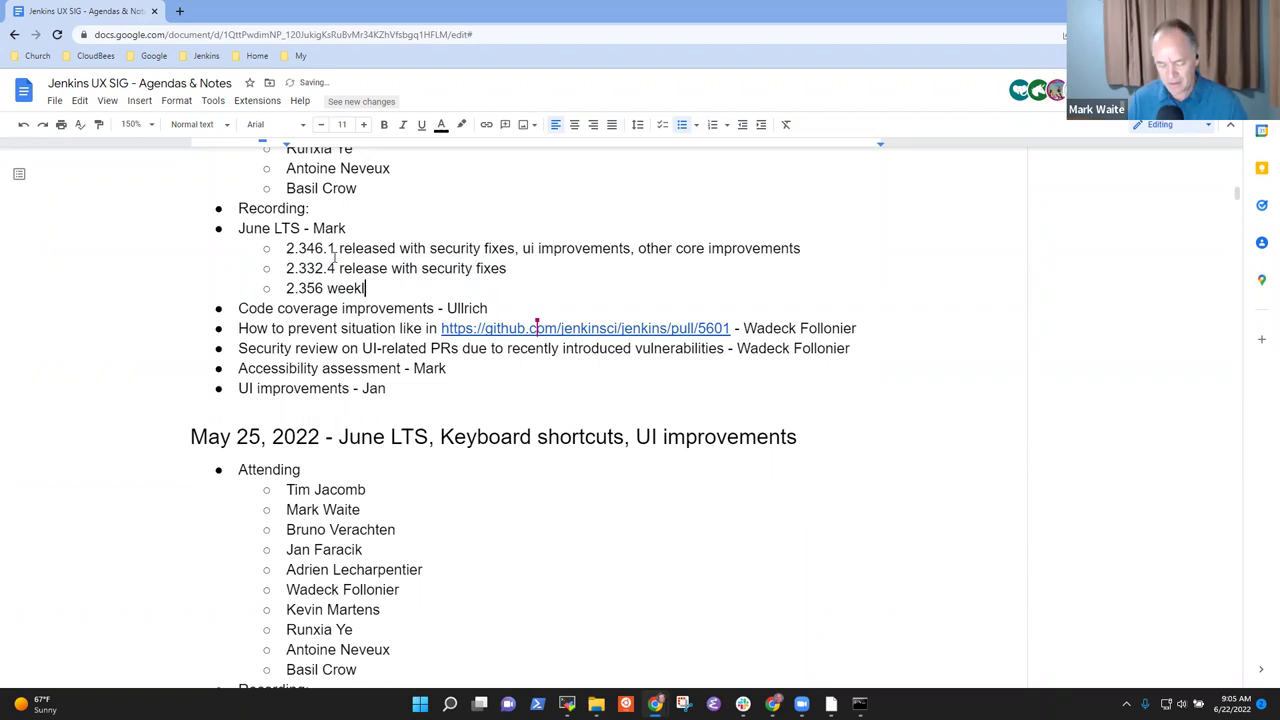
pyautogui.write('y release with security fixes')
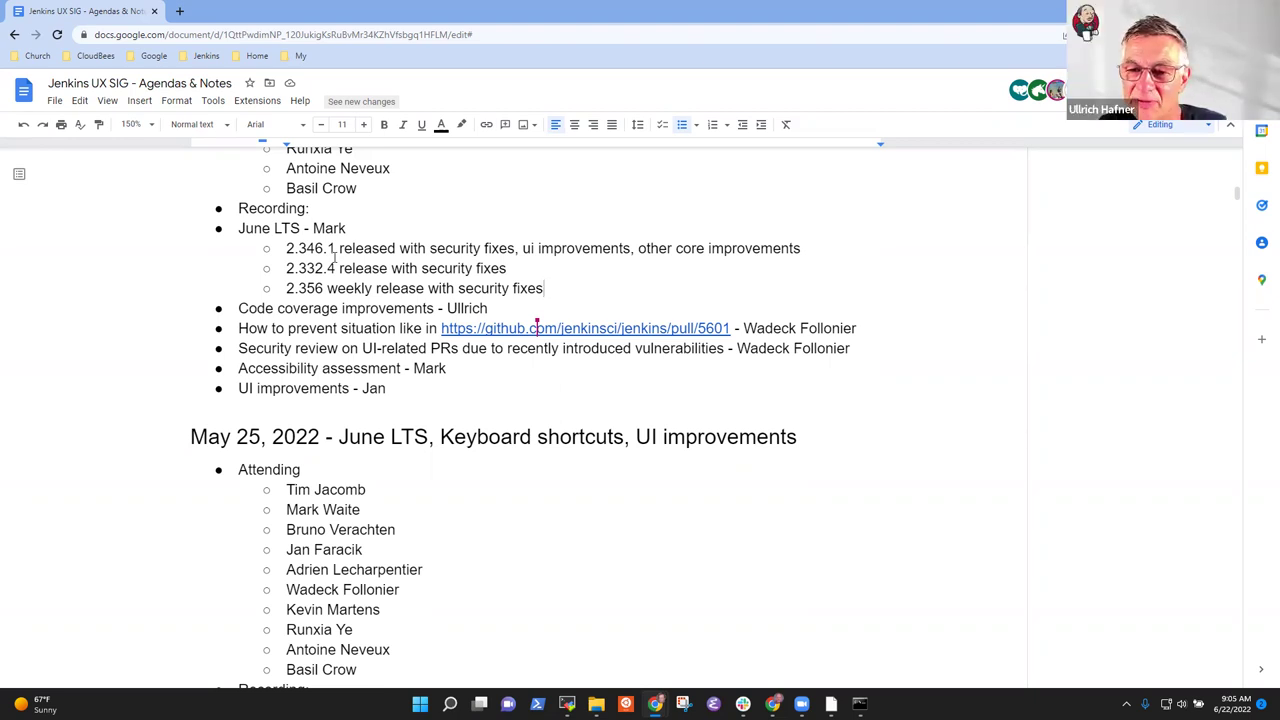
# - Nest 'When choosing a minimum Jenkins version, use the final release of that LTS line' under 2.332.4
pyautogui.press('Down')
pyautogui.hotkey('shift', 'Home')
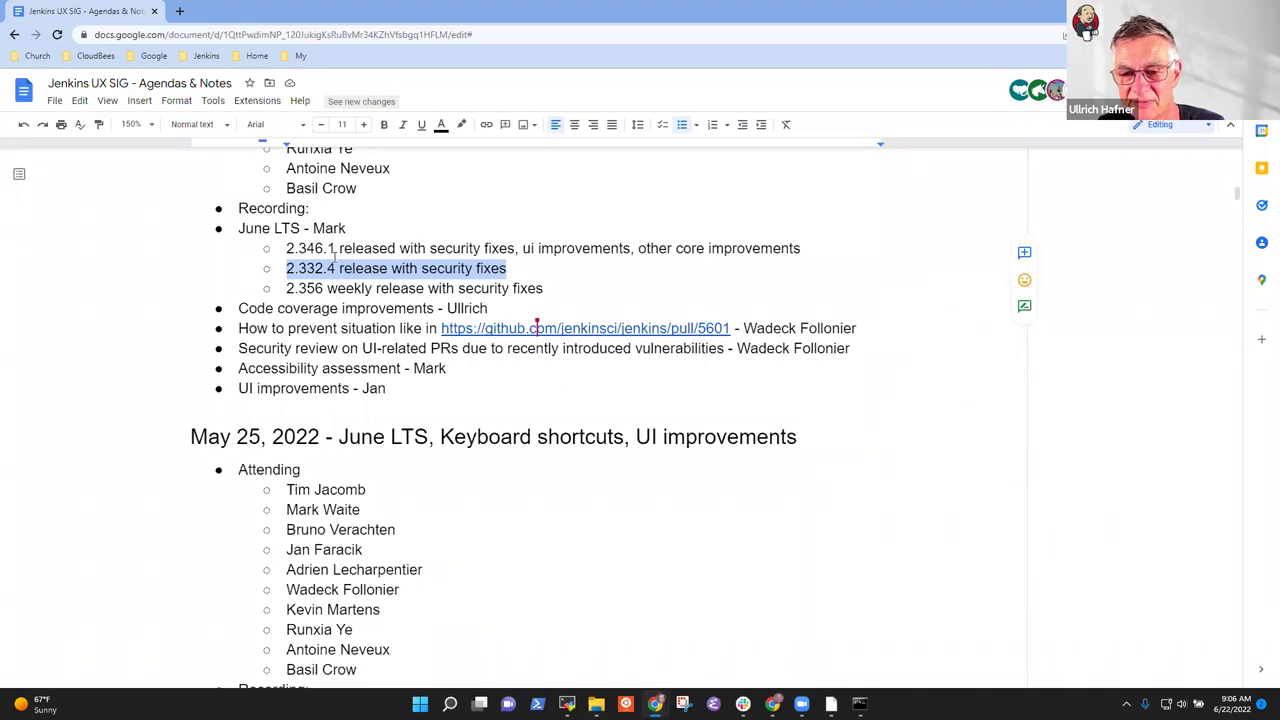
pyautogui.press('Left')
pyautogui.press('Return')
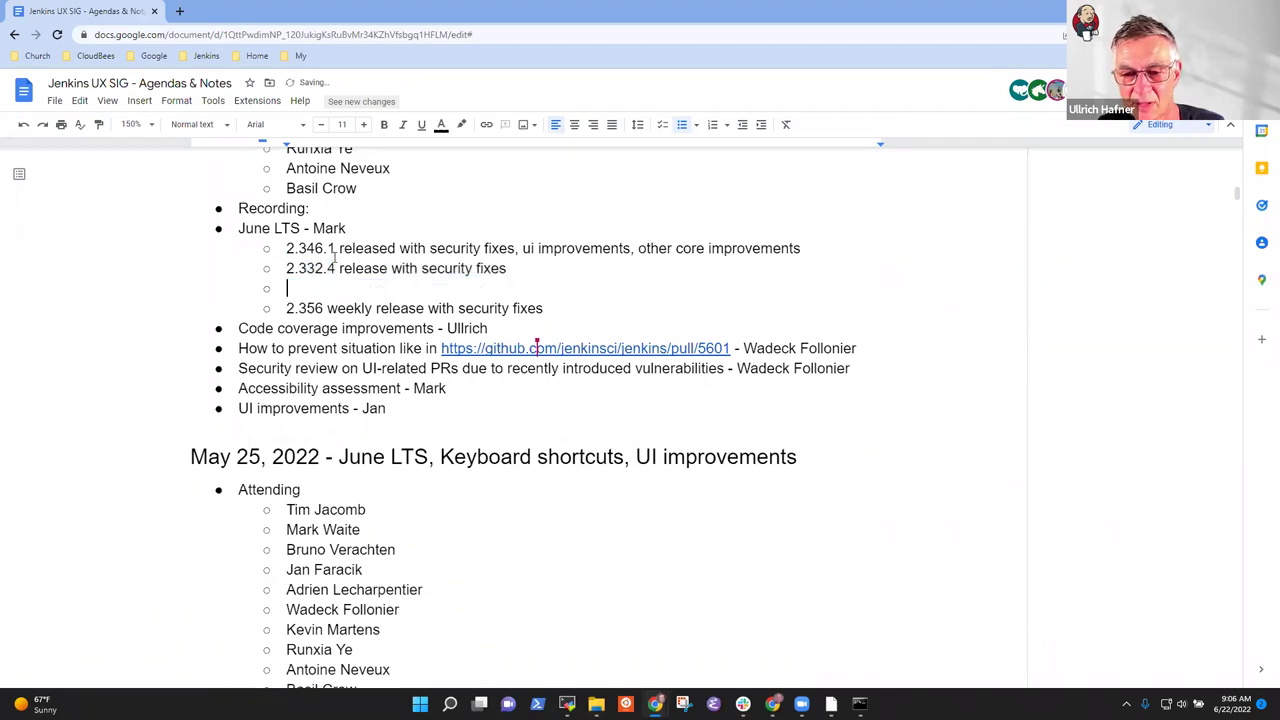
pyautogui.press('Tab')
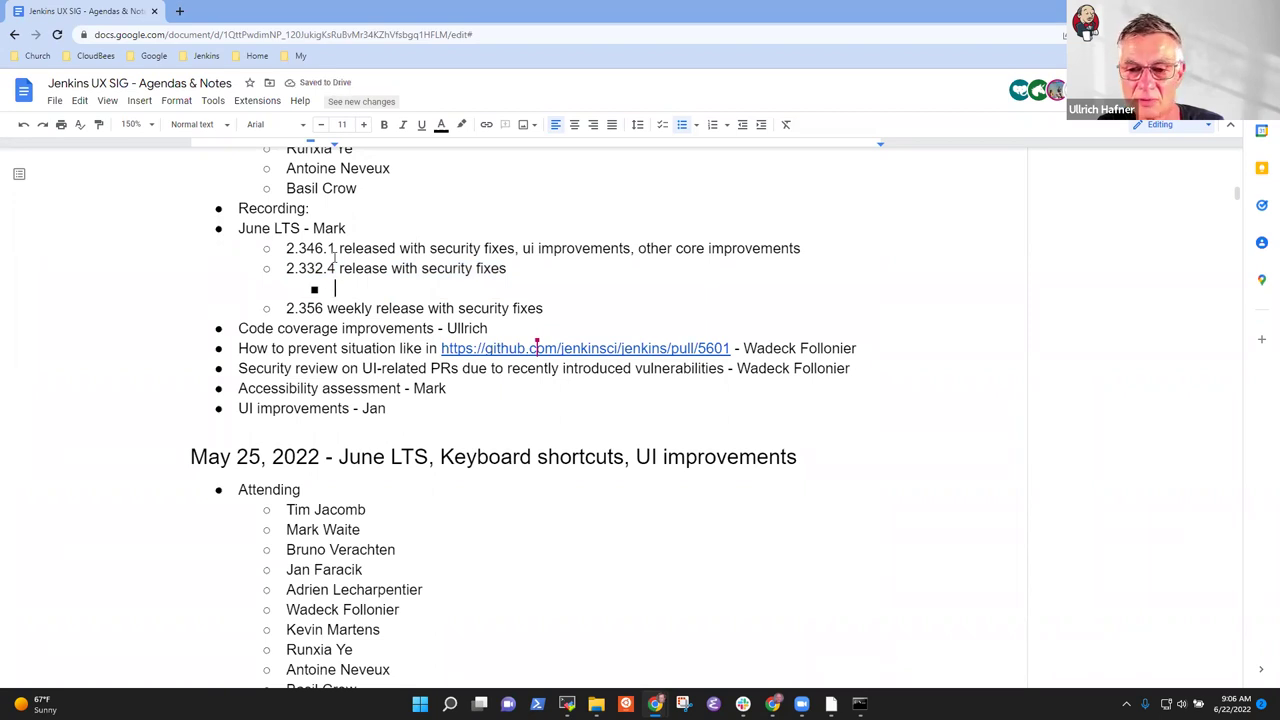
pyautogui.write('Plugin base')
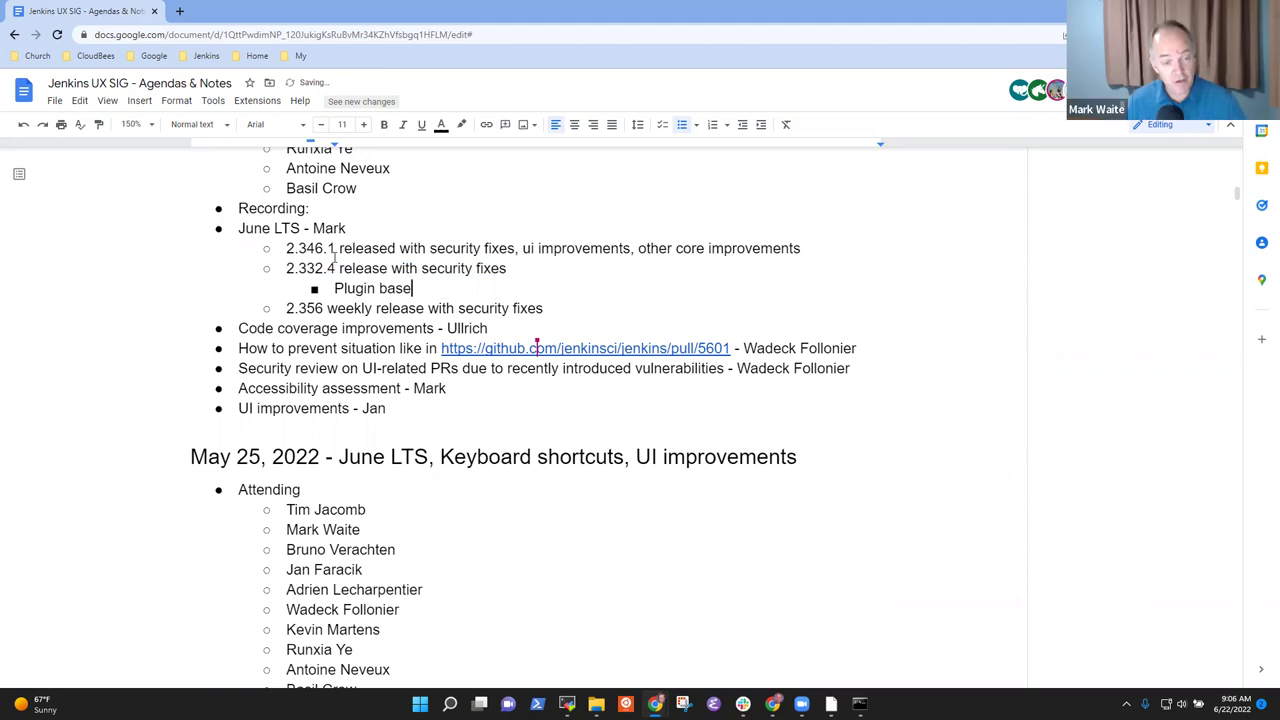
pyautogui.write('line')
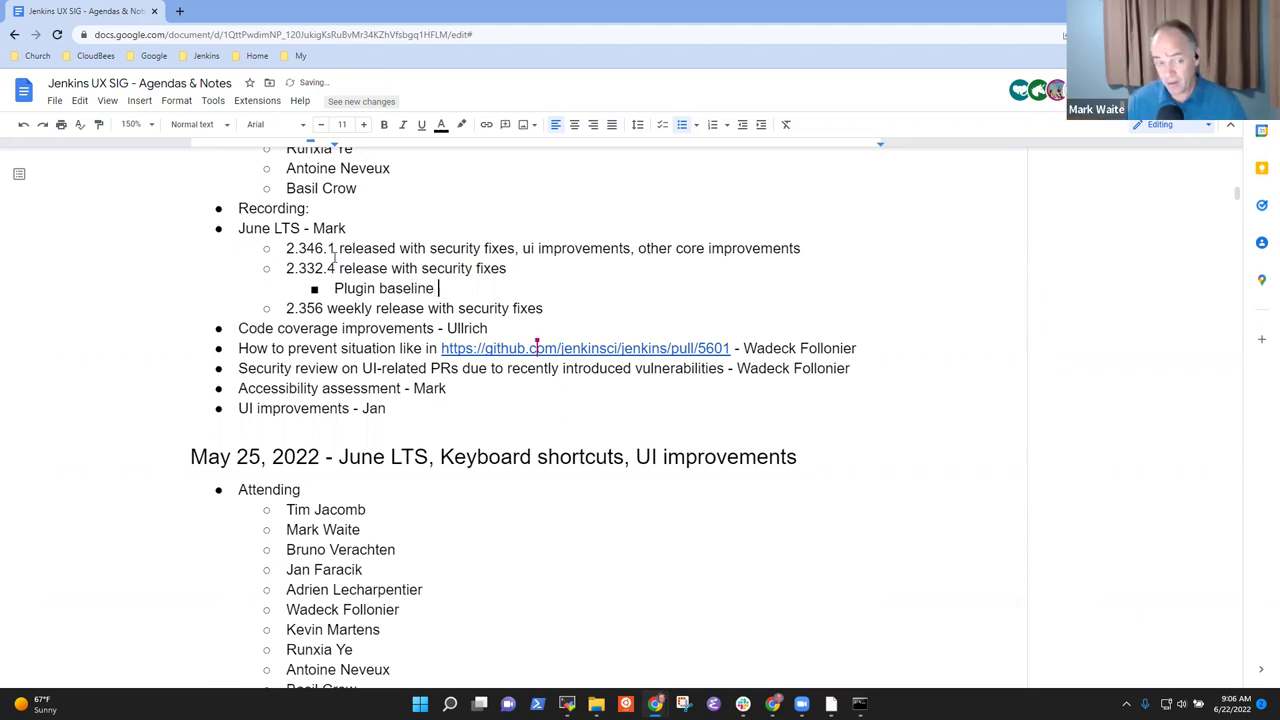
pyautogui.hotkey('ctrl', 'BackSpace')
pyautogui.hotkey('ctrl', 'BackSpace')
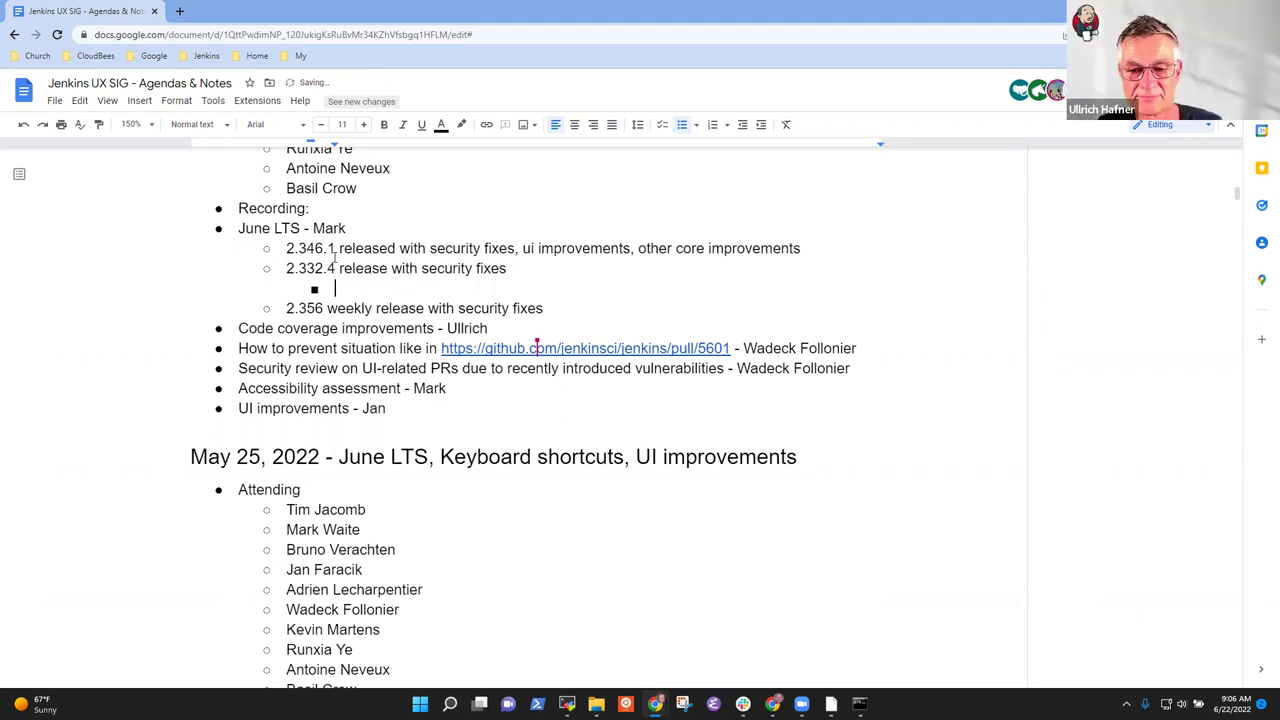
pyautogui.write('When')
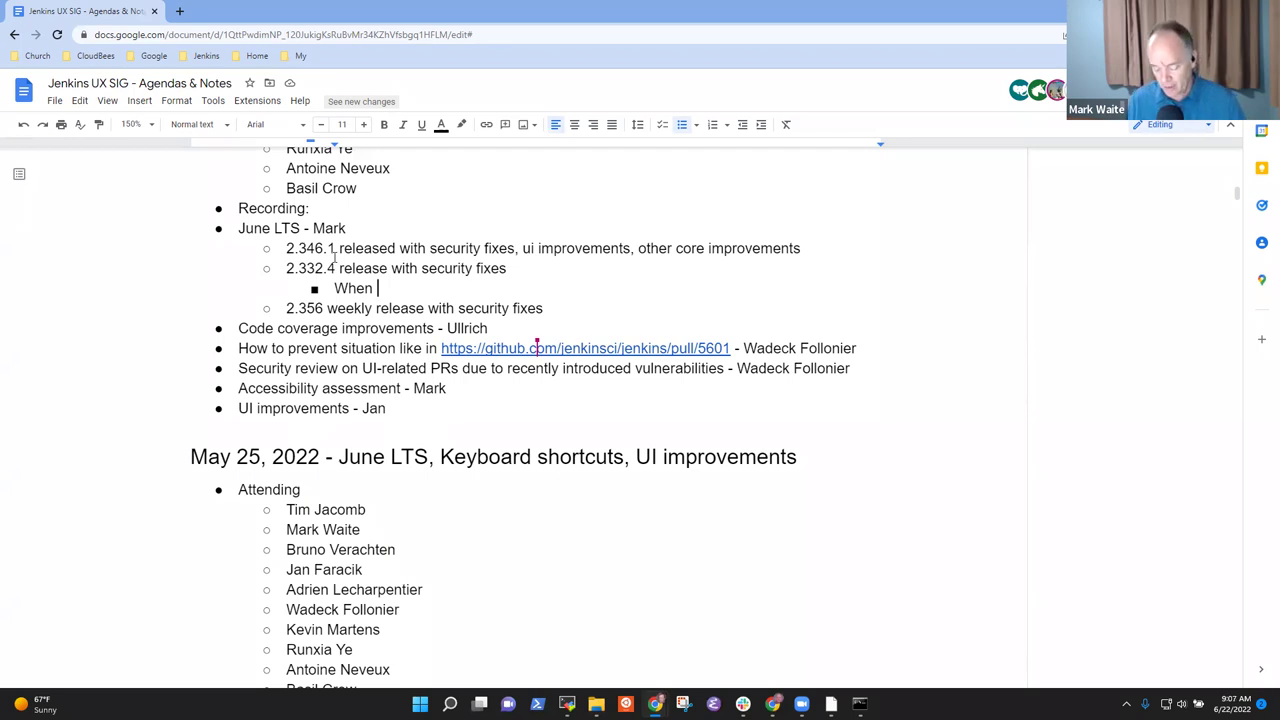
pyautogui.write('choosing a ')
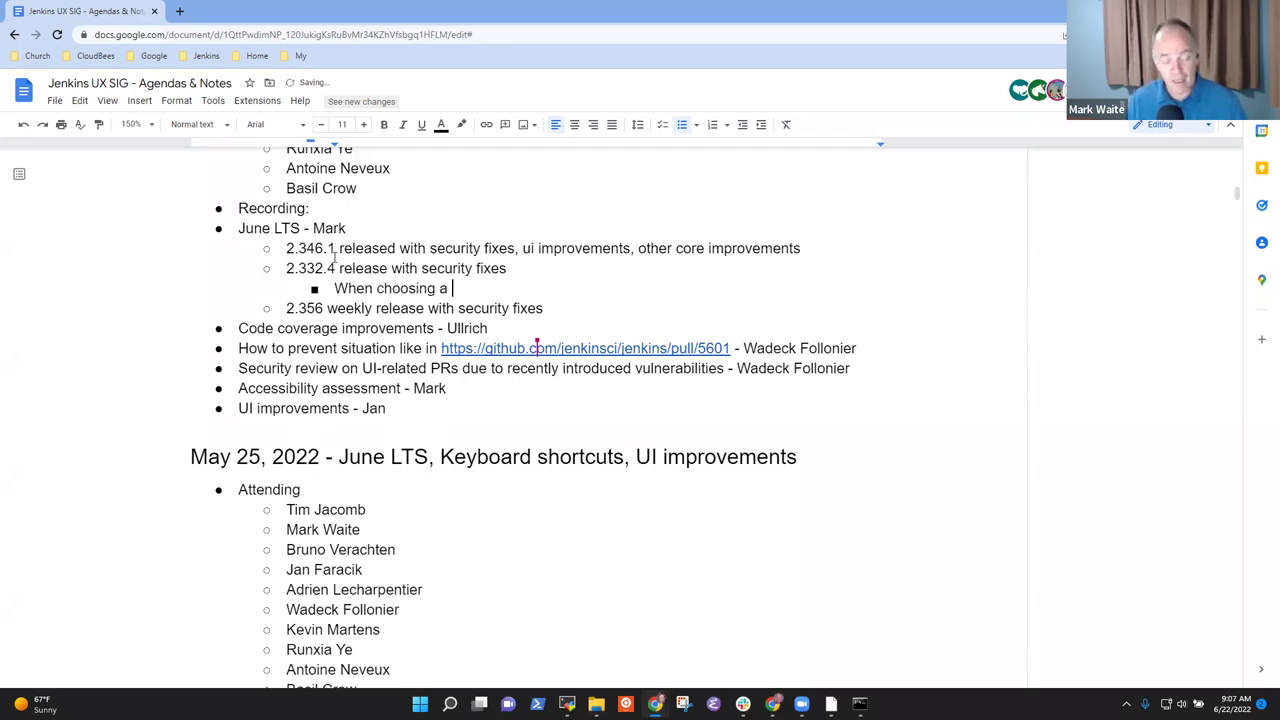
pyautogui.write('minimum ')
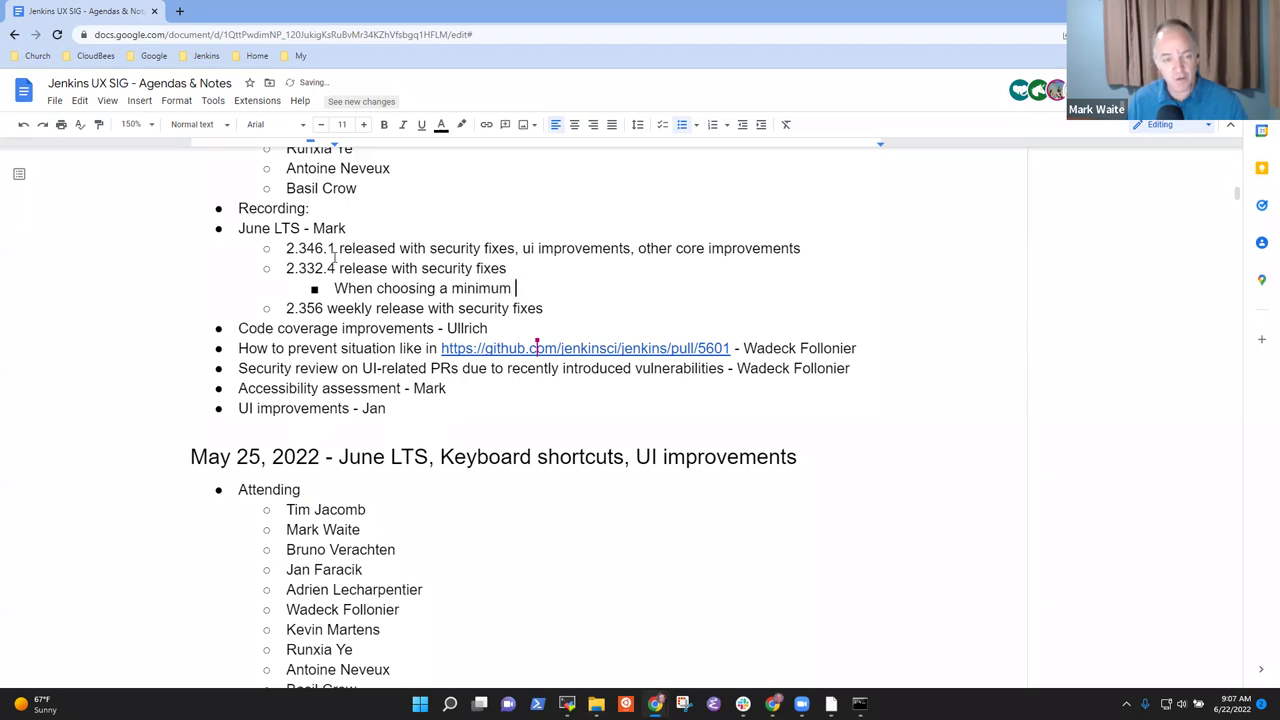
pyautogui.write('Jenkins version')
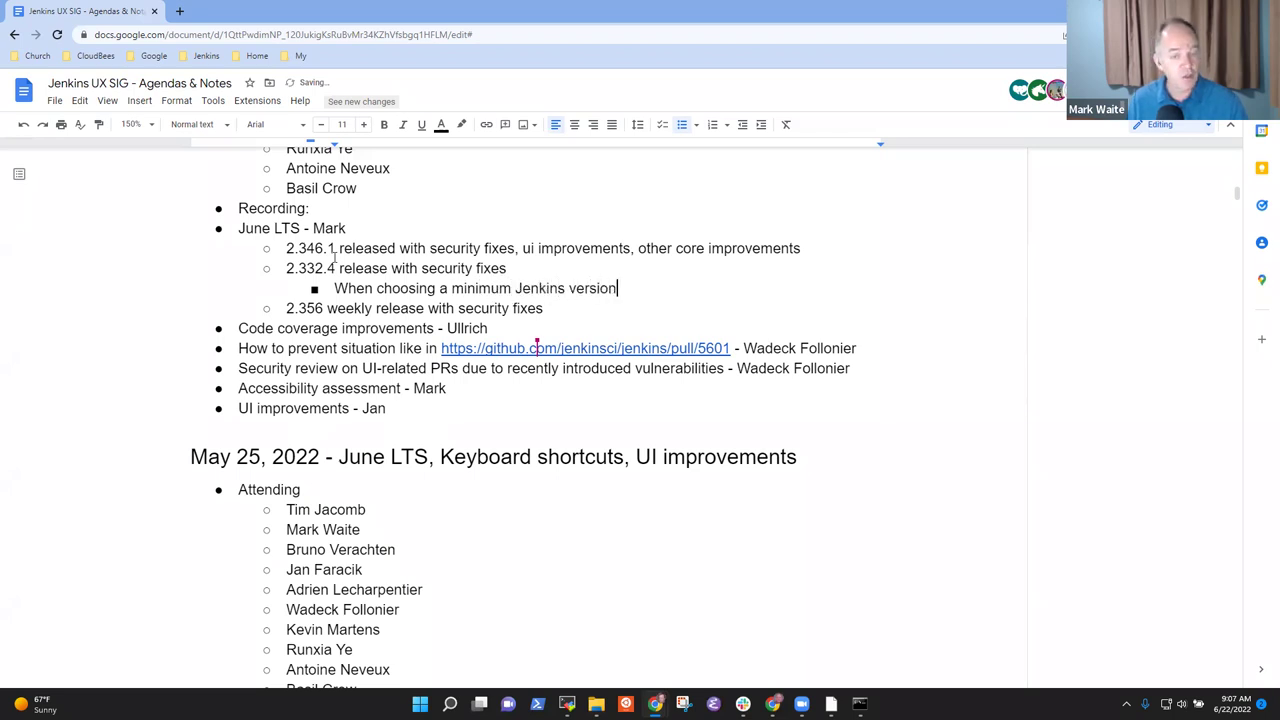
pyautogui.write(', use the ')
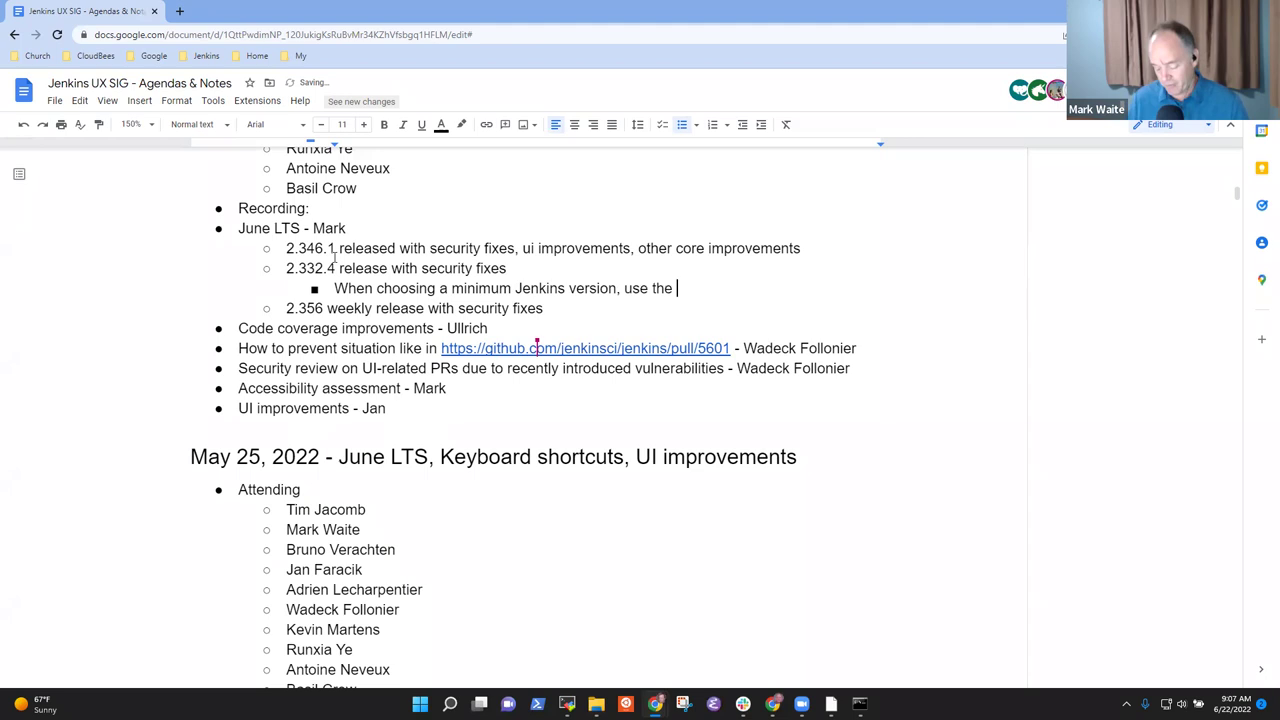
pyautogui.write('final releas')
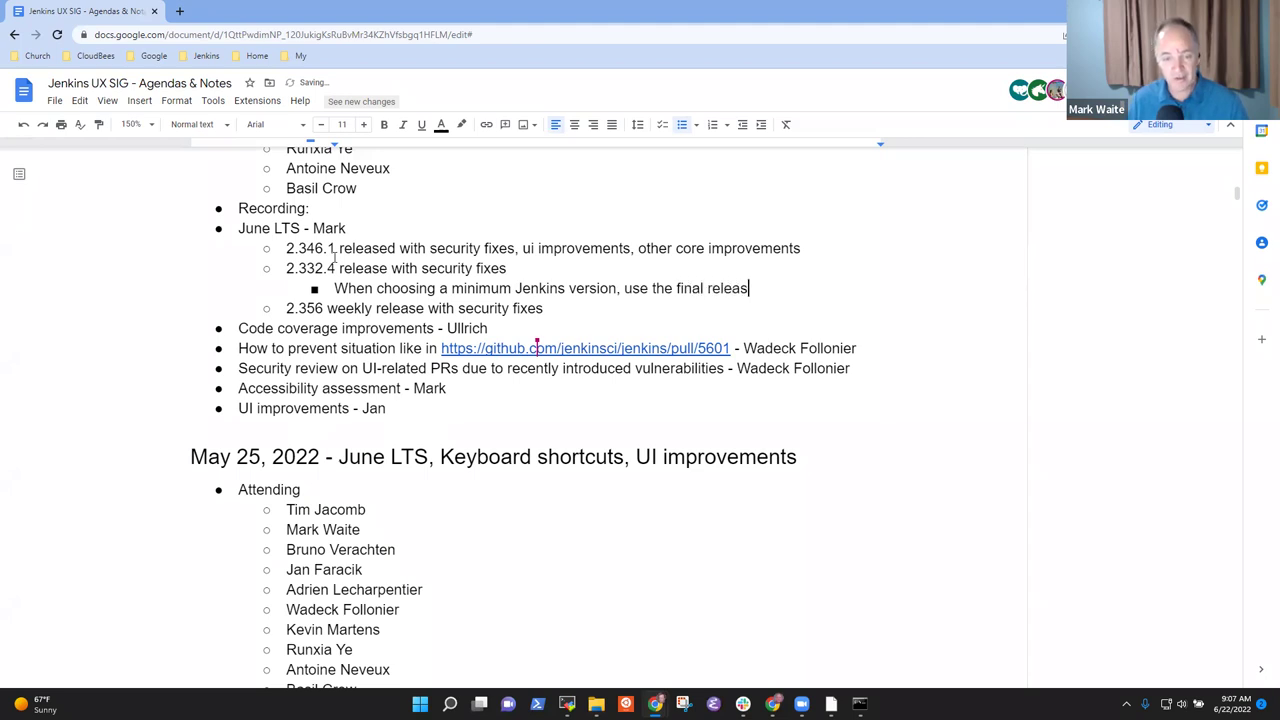
pyautogui.write('e of that LTS line')
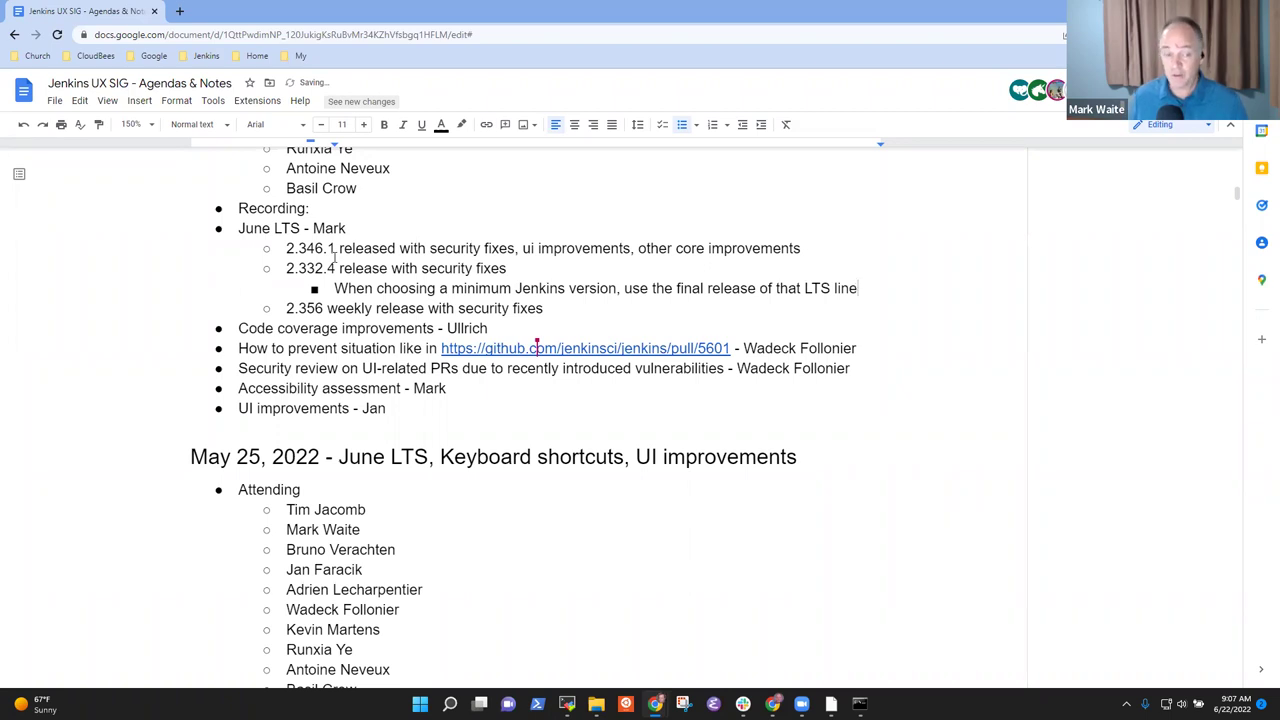
pyautogui.hotkey('shift', 'Home')
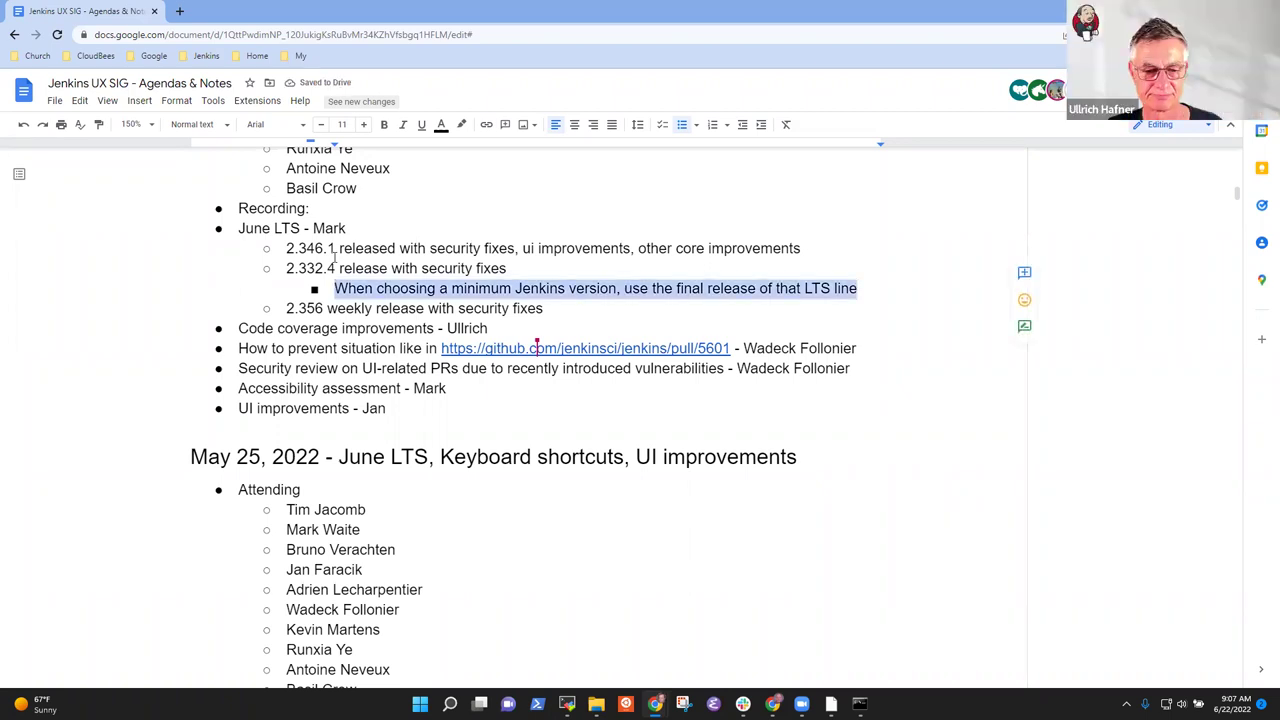
# - Add a nested action item assigning a person to check the version page recommendation was updated
pyautogui.press('End')
pyautogui.press('Return')
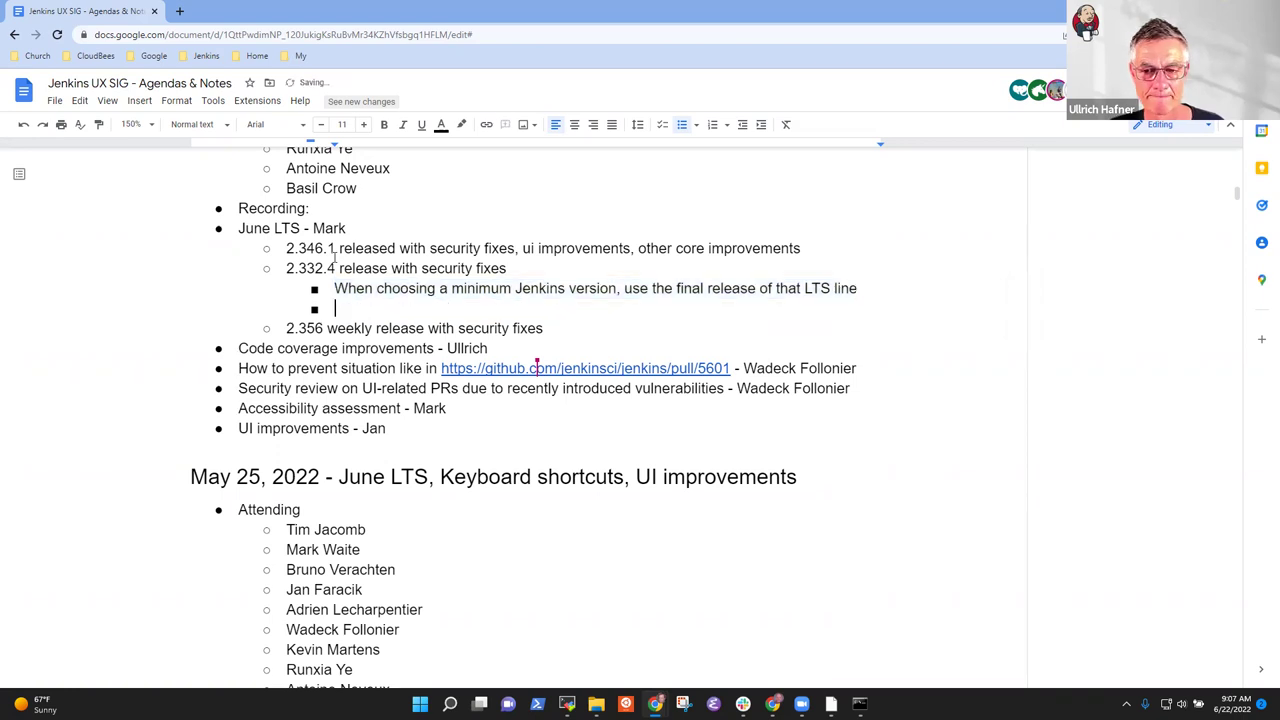
pyautogui.write('Mark to check tha fin')
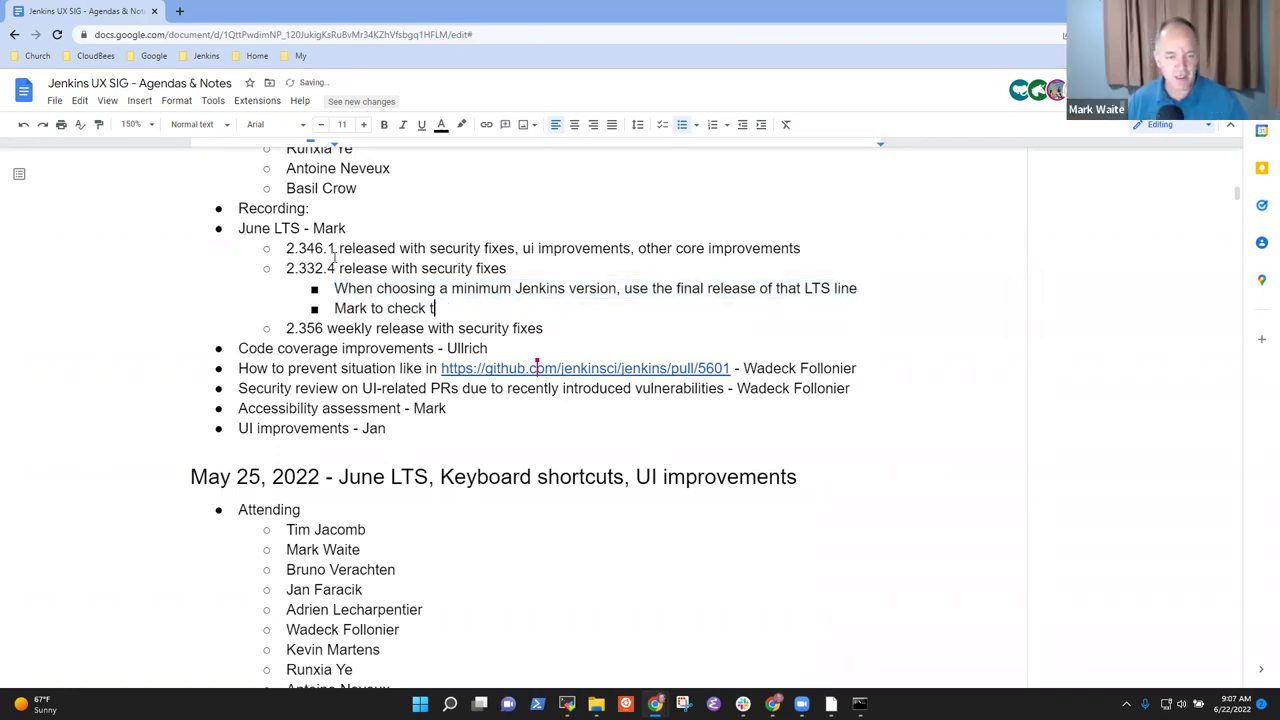
pyautogui.press('BackSpace')
pyautogui.press('BackSpace')
pyautogui.press('BackSpace')
pyautogui.press('BackSpace')
pyautogui.press('BackSpace')
pyautogui.press('BackSpace')
pyautogui.press('BackSpace')
pyautogui.write('that the ')
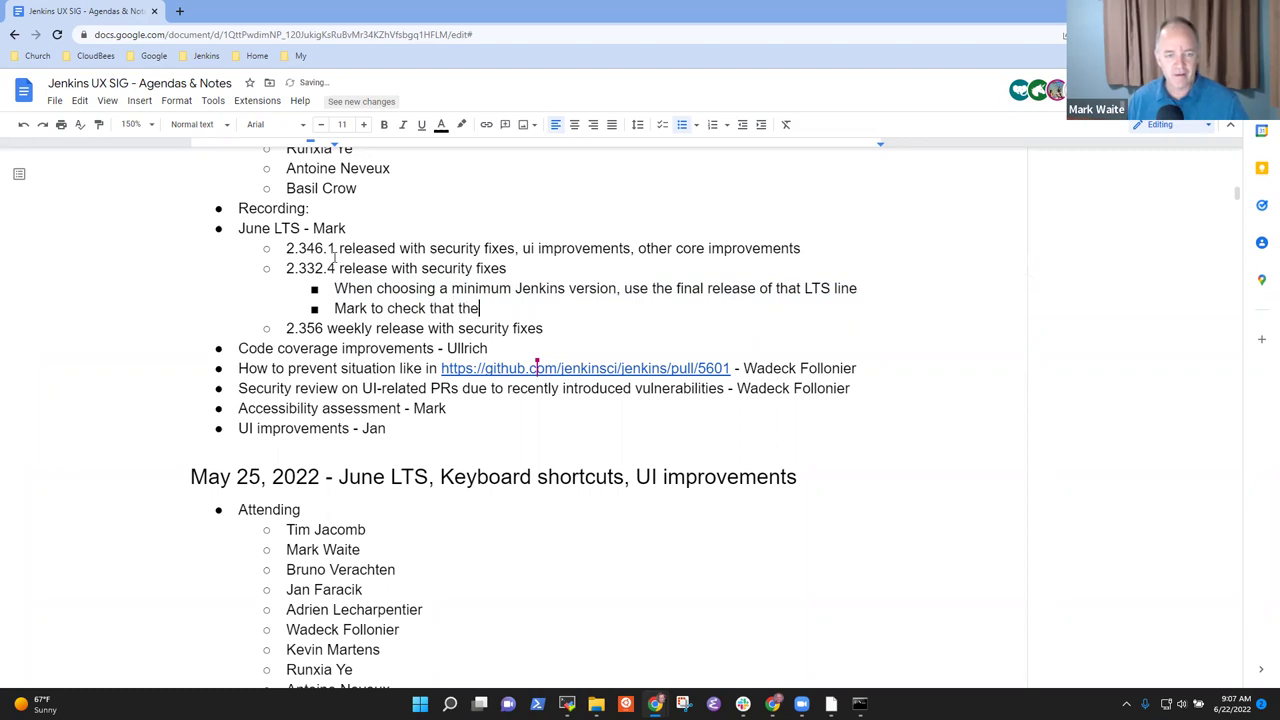
pyautogui.write('version ')
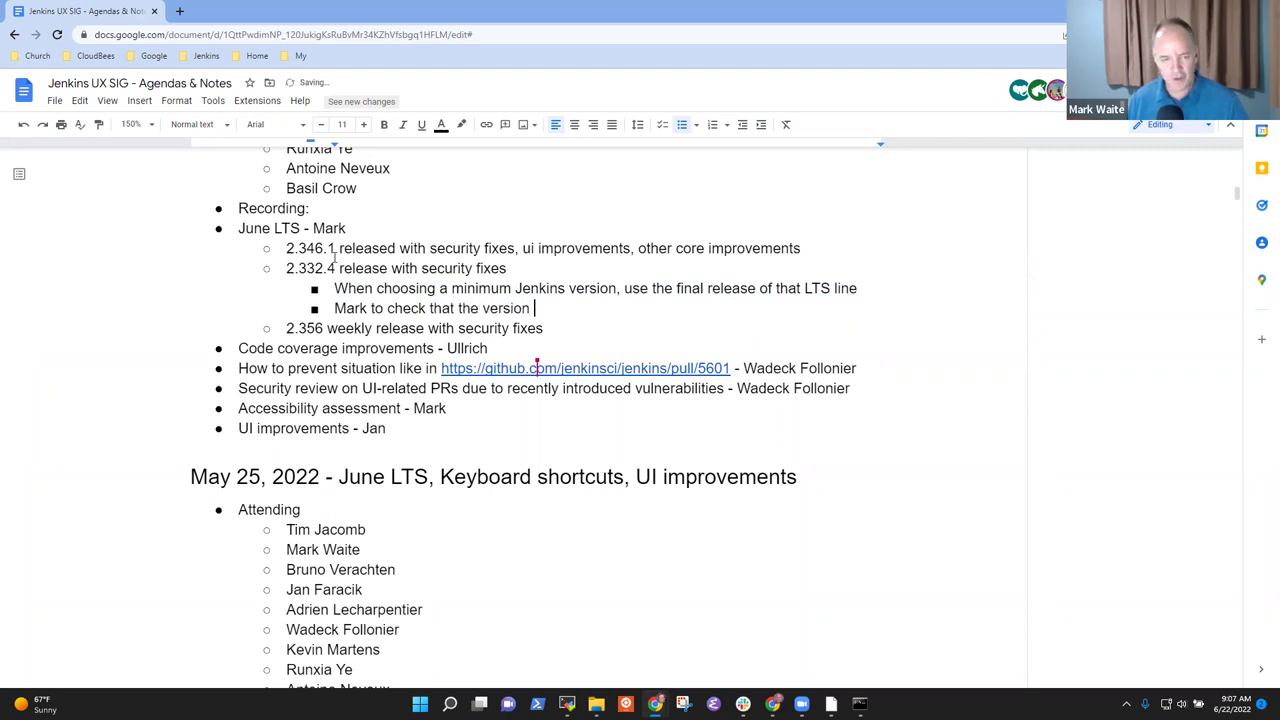
pyautogui.write('page has been ')
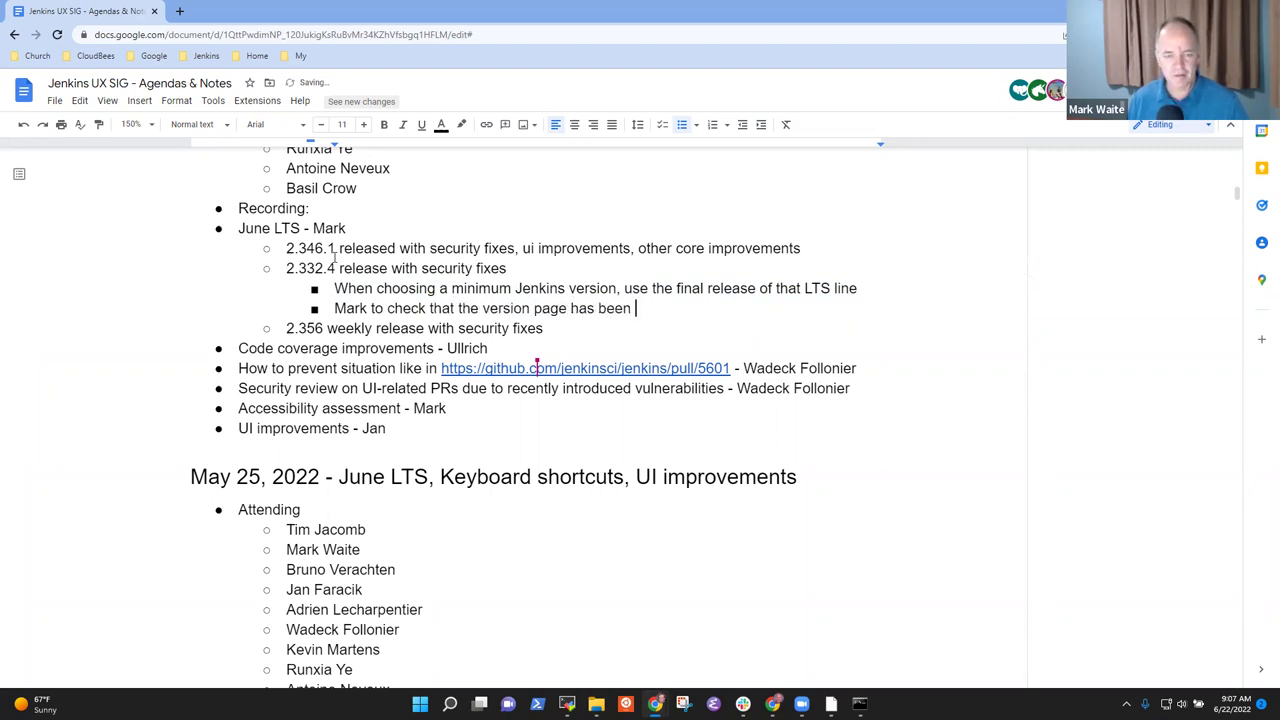
pyautogui.write('updated wit')
pyautogui.press('BackSpace')
pyautogui.press('BackSpace')
pyautogui.press('BackSpace')
pyautogui.press('BackSpace')
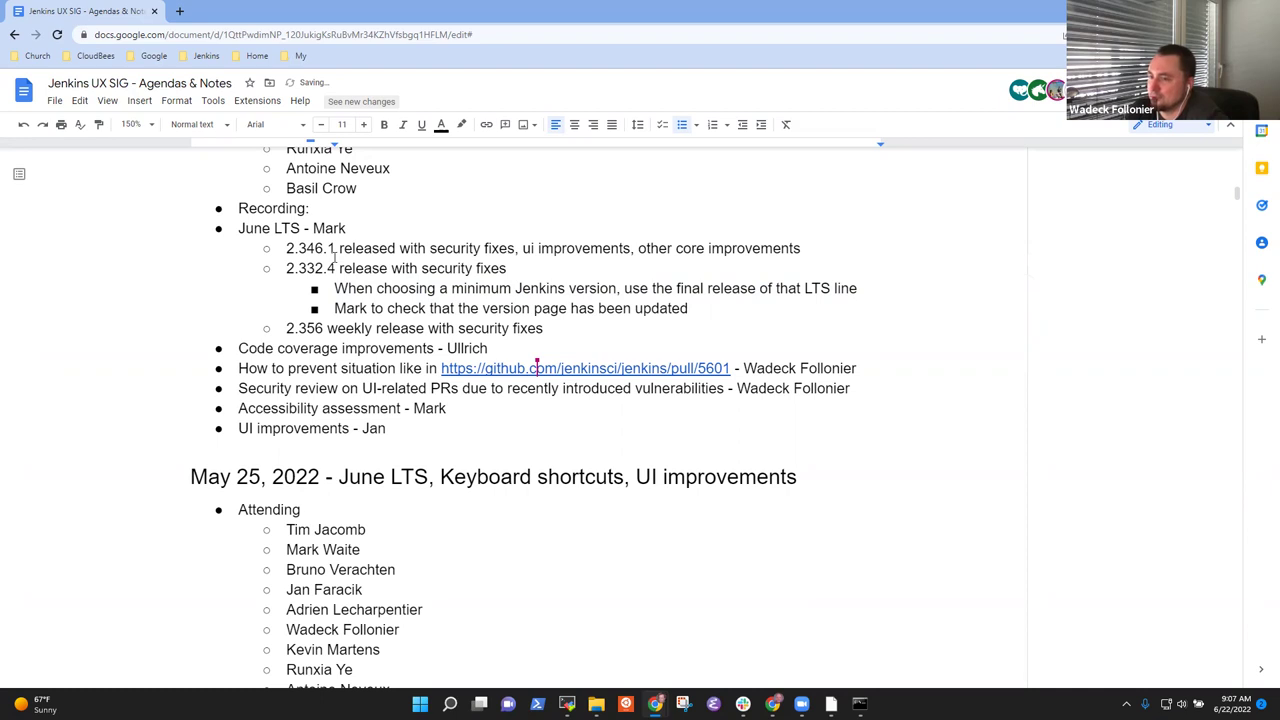
pyautogui.hotkey('ctrl', 'Left')
pyautogui.hotkey('ctrl', 'Left')
pyautogui.hotkey('ctrl', 'Left')
pyautogui.write('recommendation')
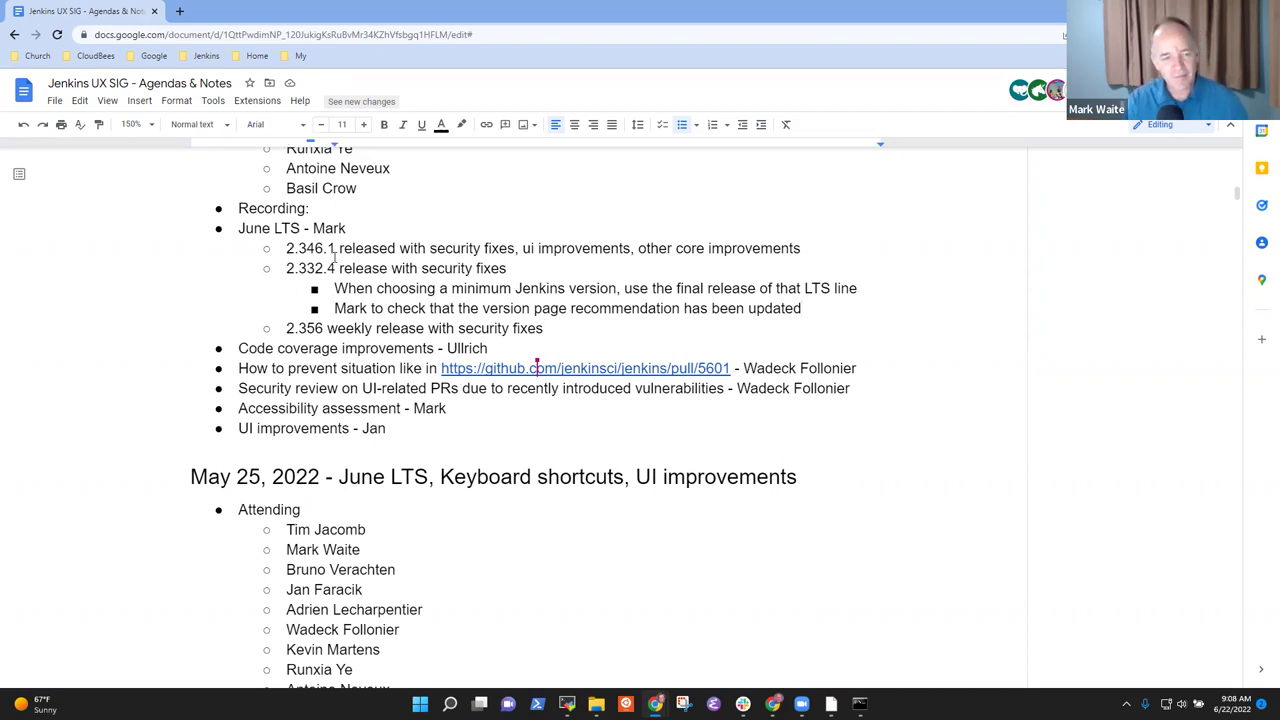
# - Step through the June LTS agenda line and its 2.332.4 release note
pyautogui.press('Up')
pyautogui.press('Up')
pyautogui.press('Up')
pyautogui.press('Up')
pyautogui.press('Up')
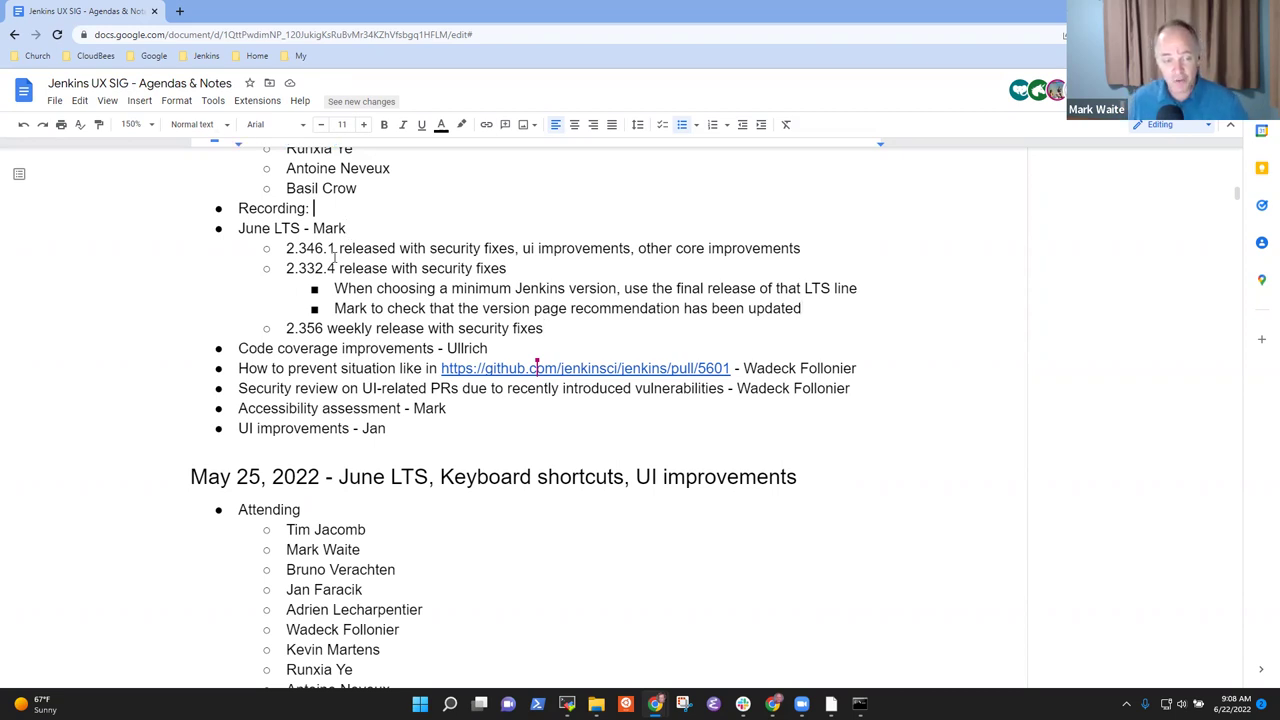
pyautogui.press('Right')
pyautogui.hotkey('shift', 'End')
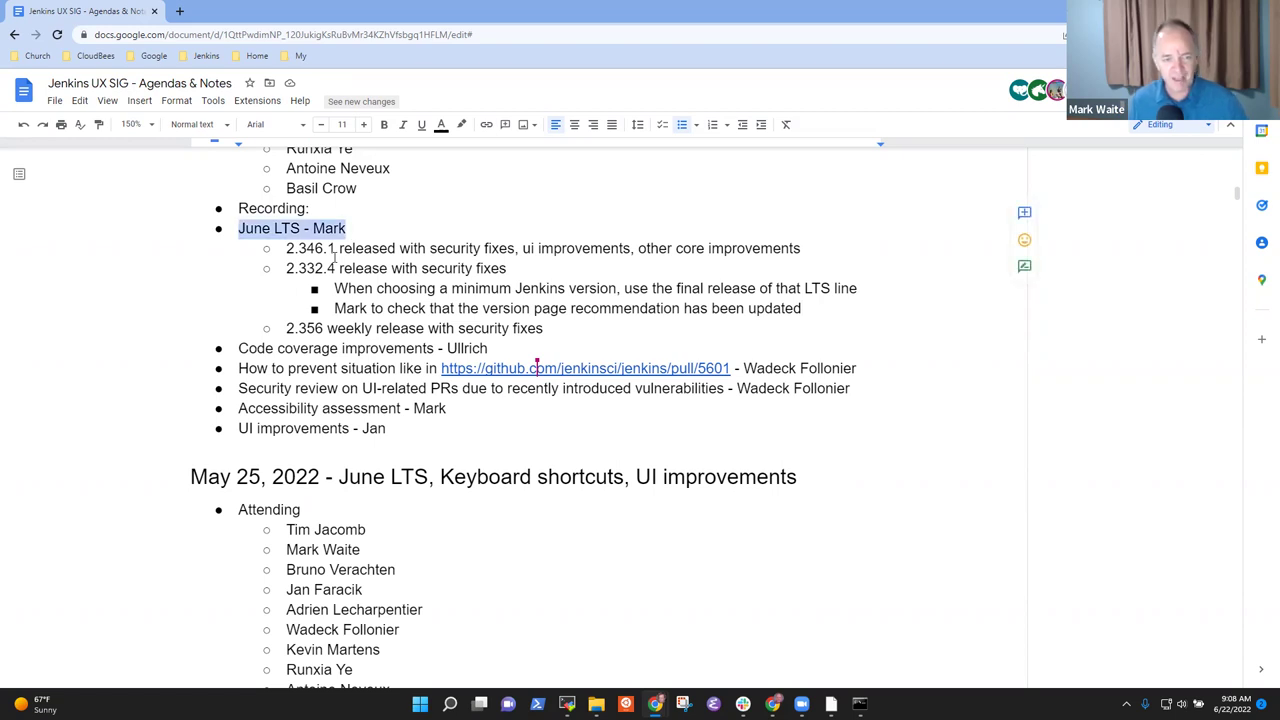
pyautogui.press('Down')
pyautogui.press('Down')
pyautogui.press('Down')
pyautogui.press('Down')
pyautogui.press('Down')
pyautogui.press('Down')
pyautogui.press('End')
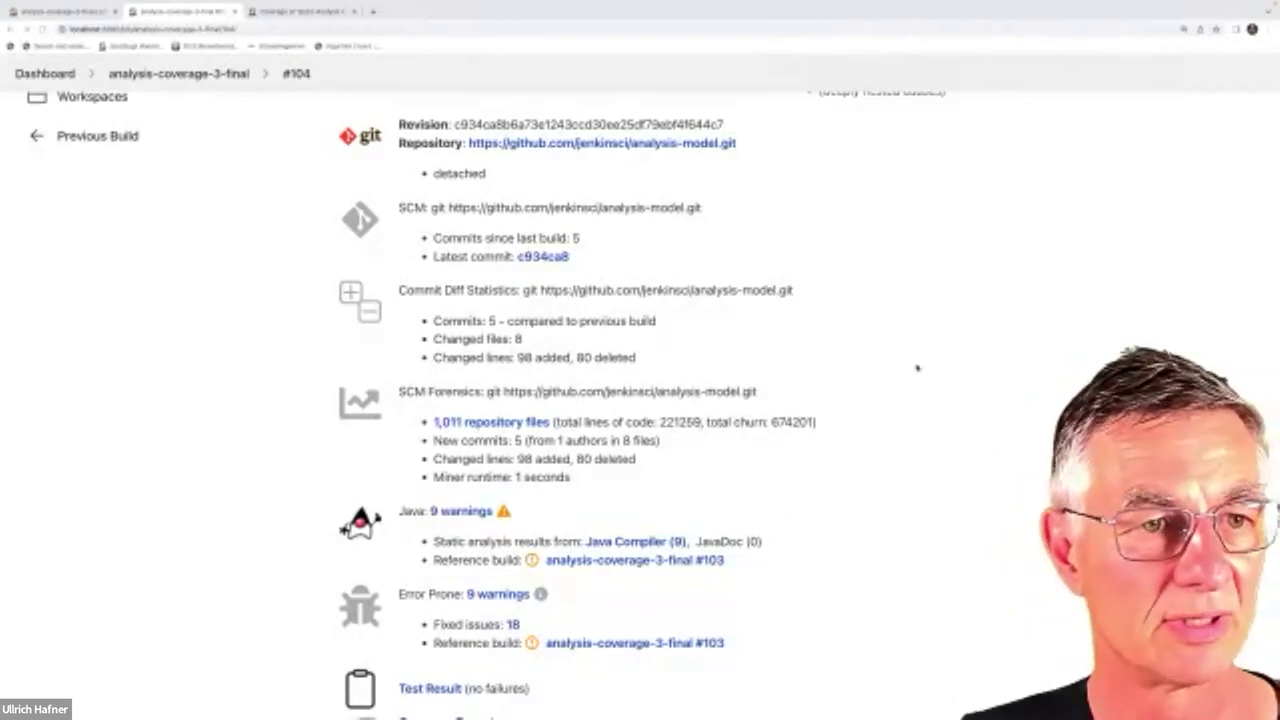
# - Scroll build #104's page up to the upstream causes, then down to the Coverage Report
pyautogui.scroll(3, 917, 368)
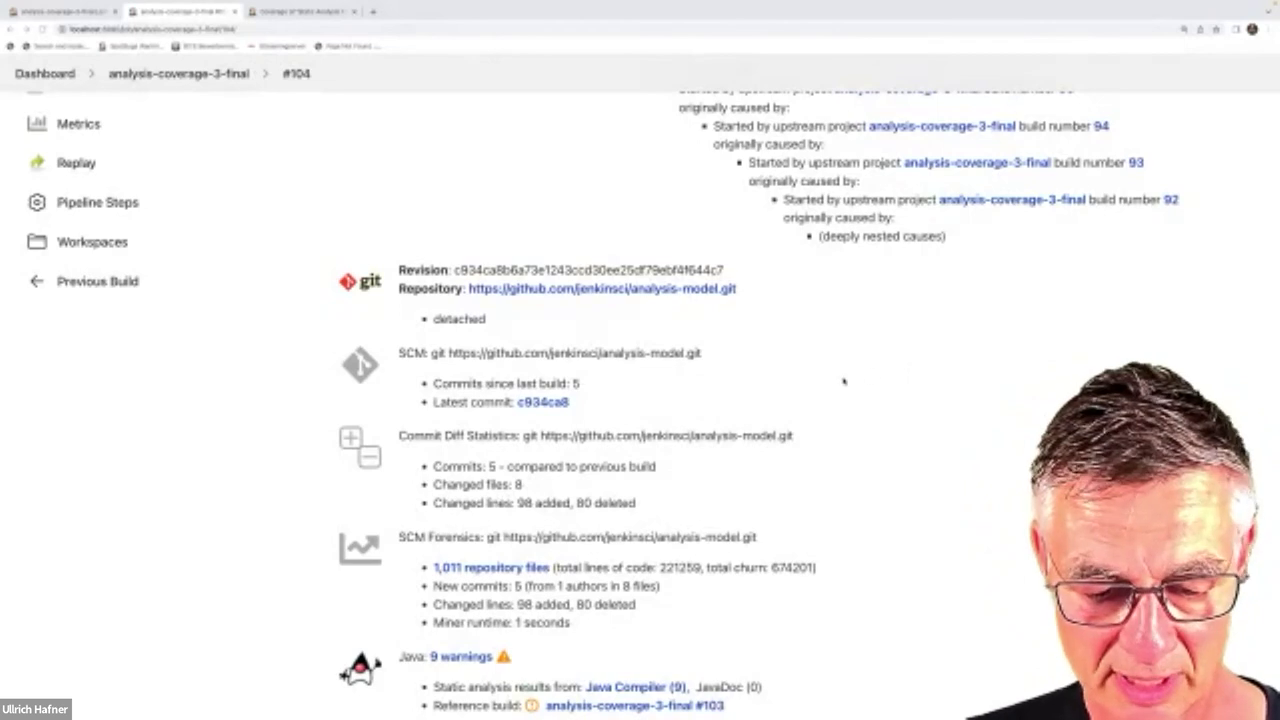
pyautogui.scroll(-4, 620, 470)
pyautogui.scroll(-7, 624, 462)
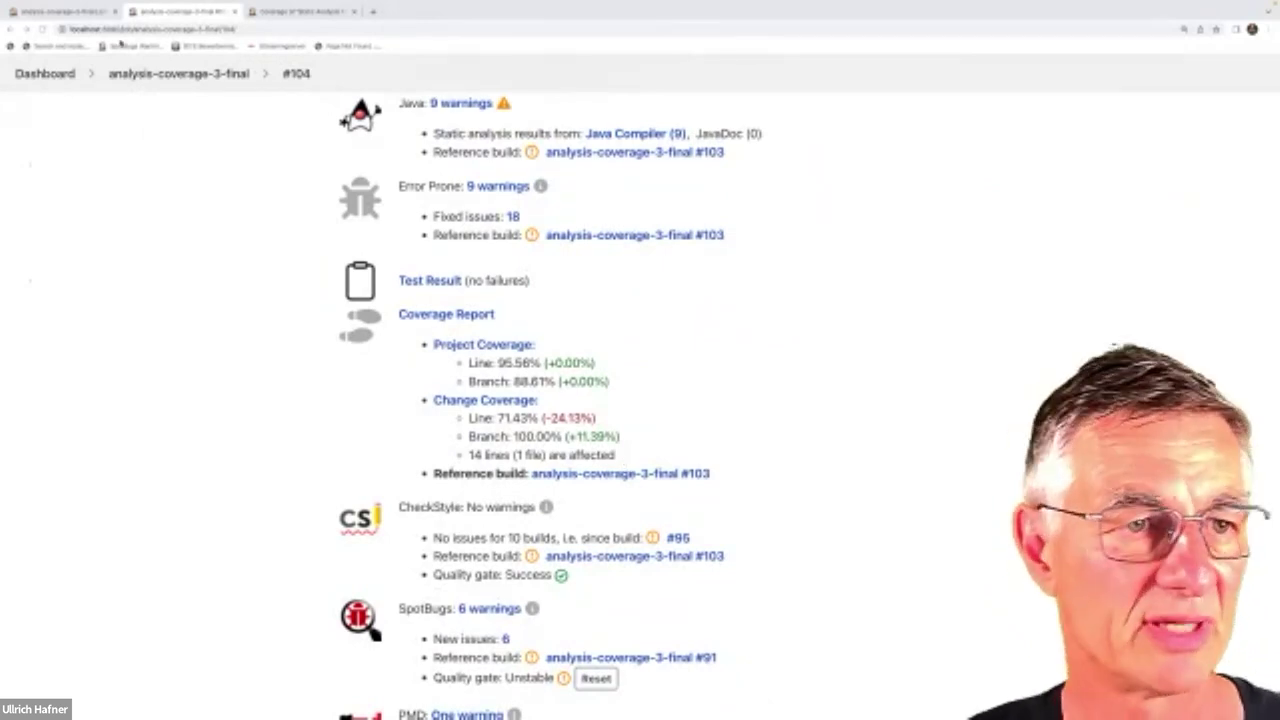
pyautogui.click(75, 12)
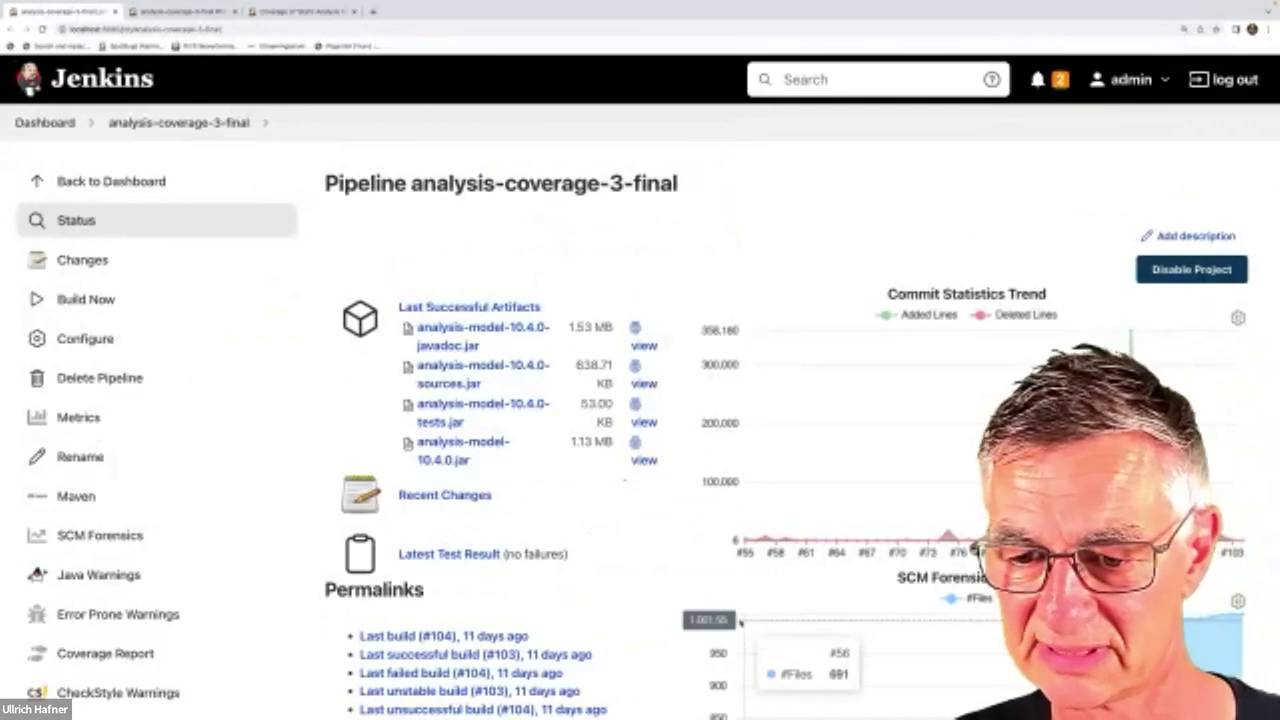
pyautogui.scroll(-9, 620, 533)
pyautogui.scroll(-12, 740, 623)
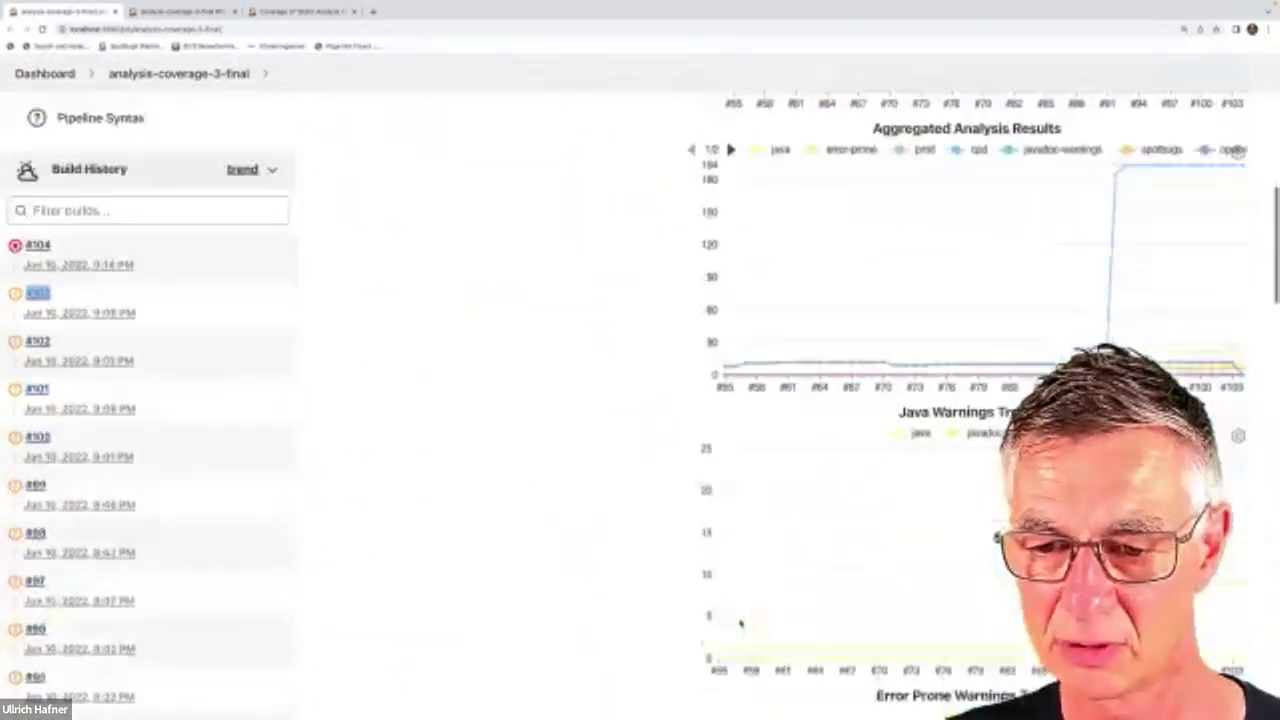
pyautogui.scroll(-1, 740, 623)
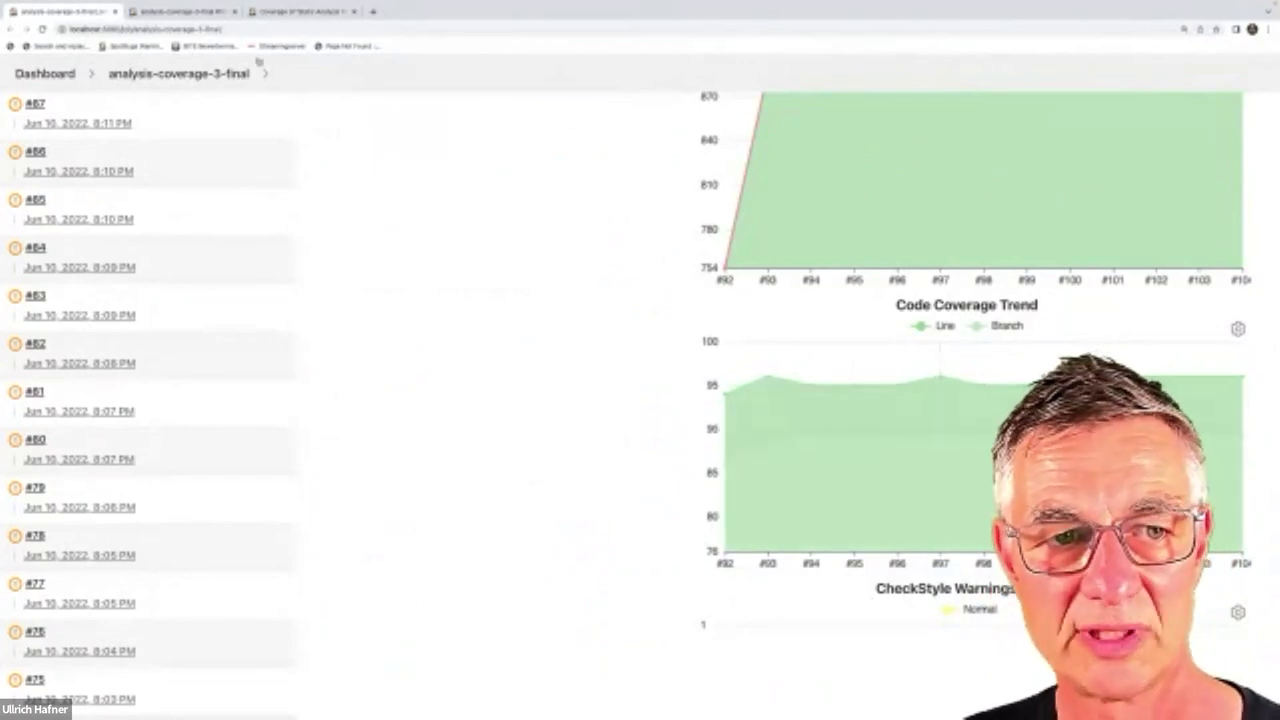
pyautogui.click(178, 12)
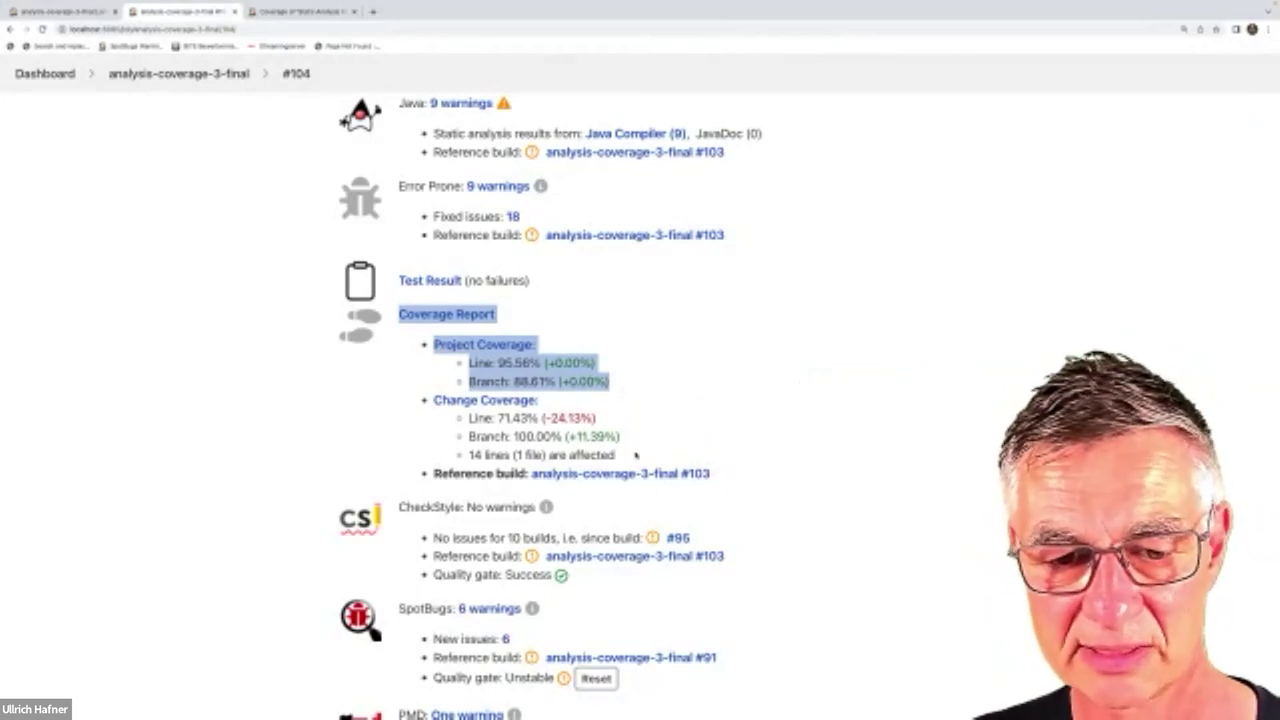
# - Highlight build #104's Change Coverage details: 14 lines in 1 file, 71.43% line coverage
pyautogui.moveTo(635, 455); pyautogui.dragTo(428, 402)
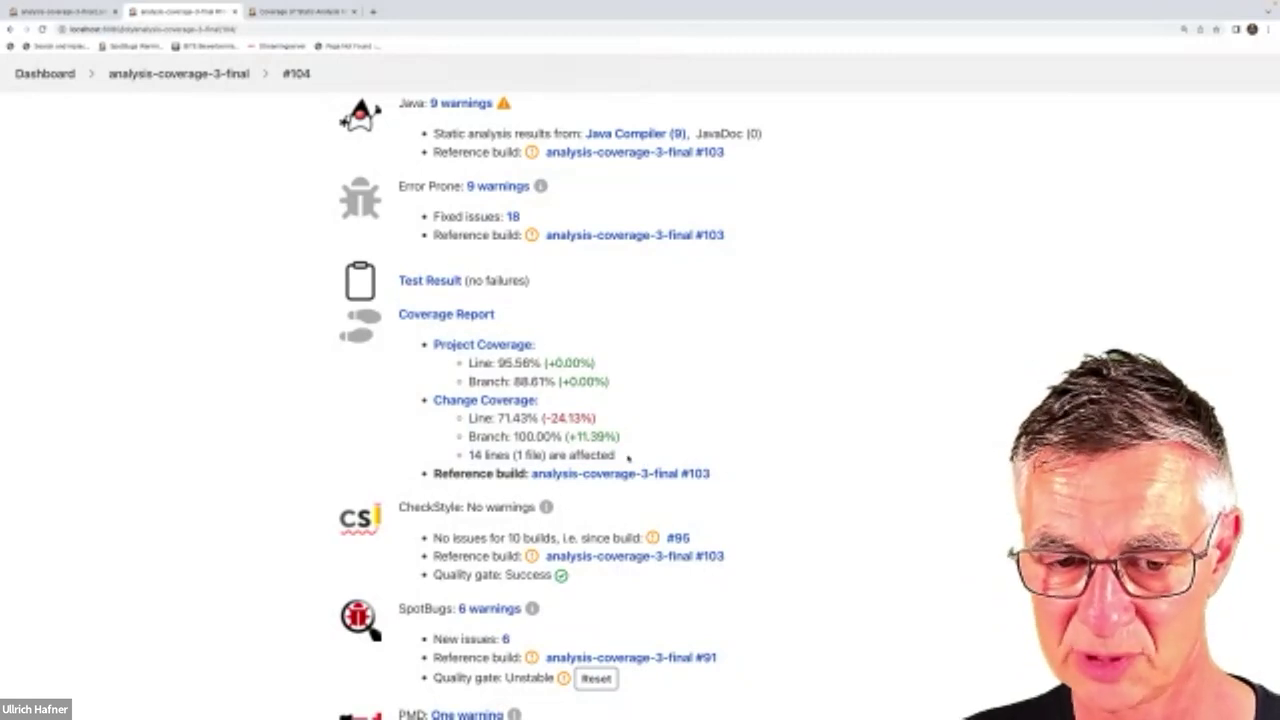
pyautogui.moveTo(629, 458); pyautogui.dragTo(469, 455)
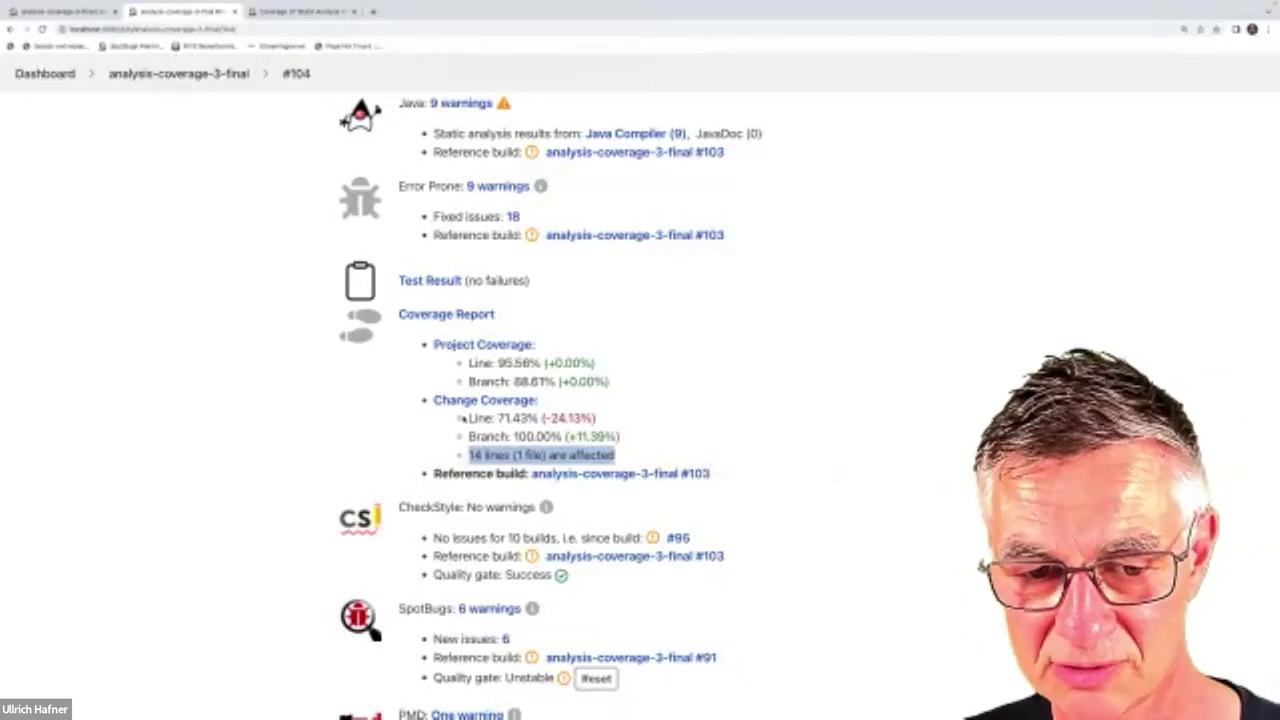
pyautogui.moveTo(468, 418); pyautogui.dragTo(538, 418)
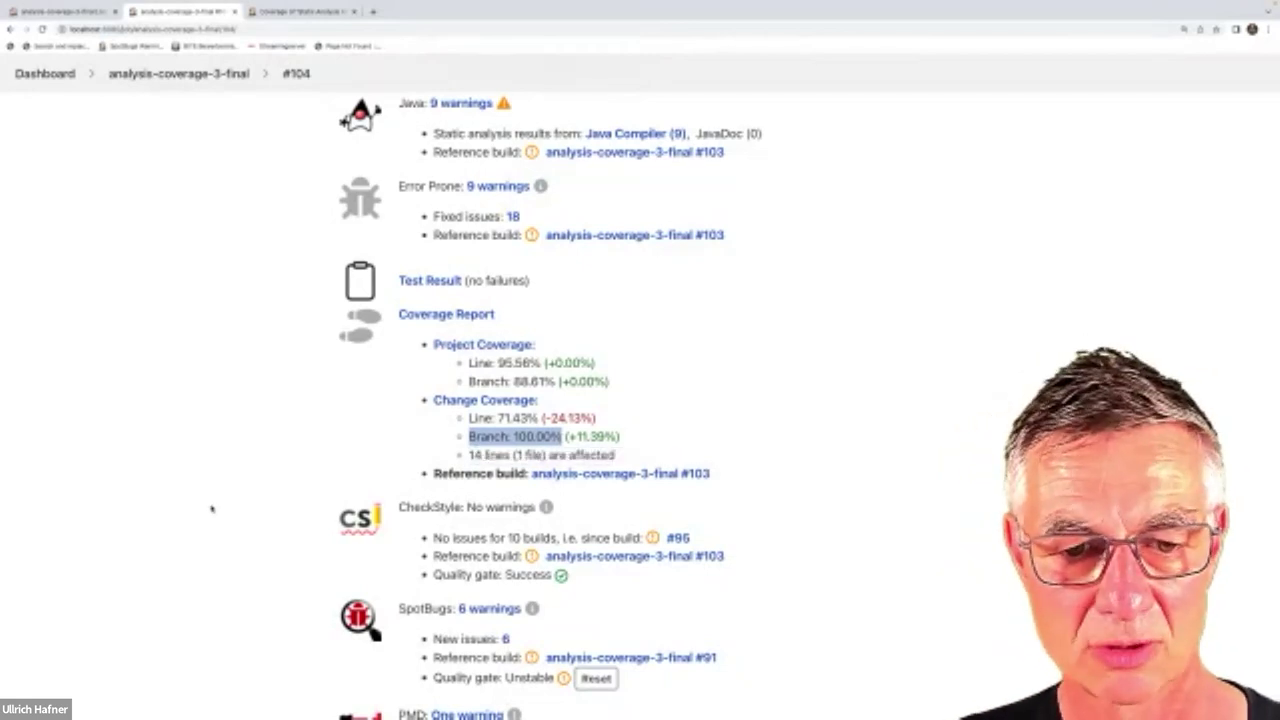
# - Review build #103's Project Coverage figures (95.56% line, 88.61% branch), then scroll up to SCM sections
pyautogui.scroll(-2, 211, 509)
pyautogui.scroll(-3, 211, 509)
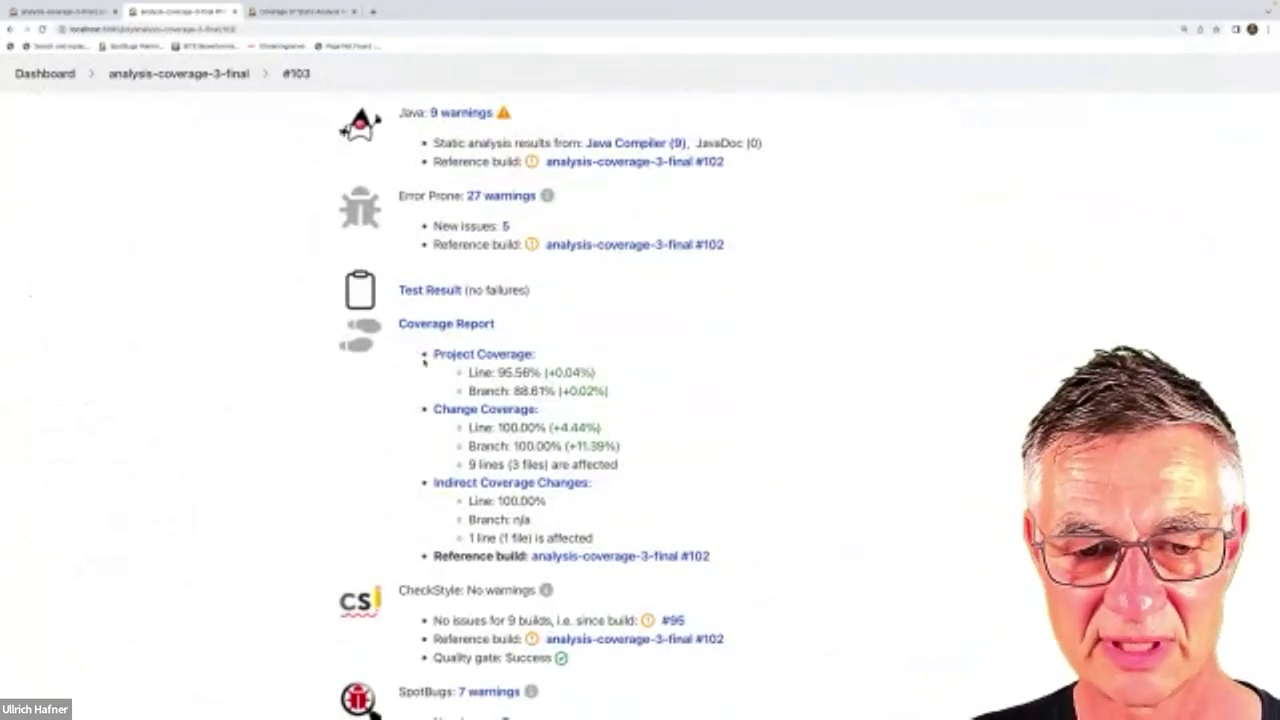
pyautogui.moveTo(431, 356); pyautogui.dragTo(635, 389)
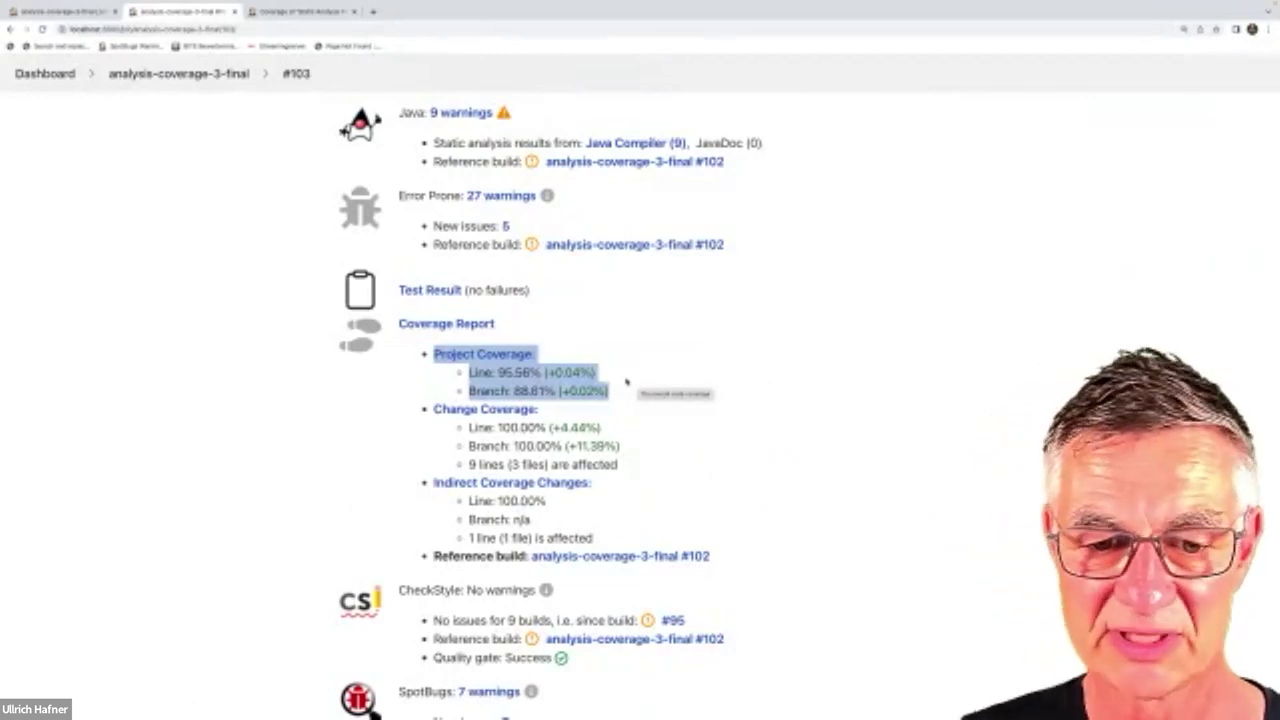
pyautogui.click(624, 423)
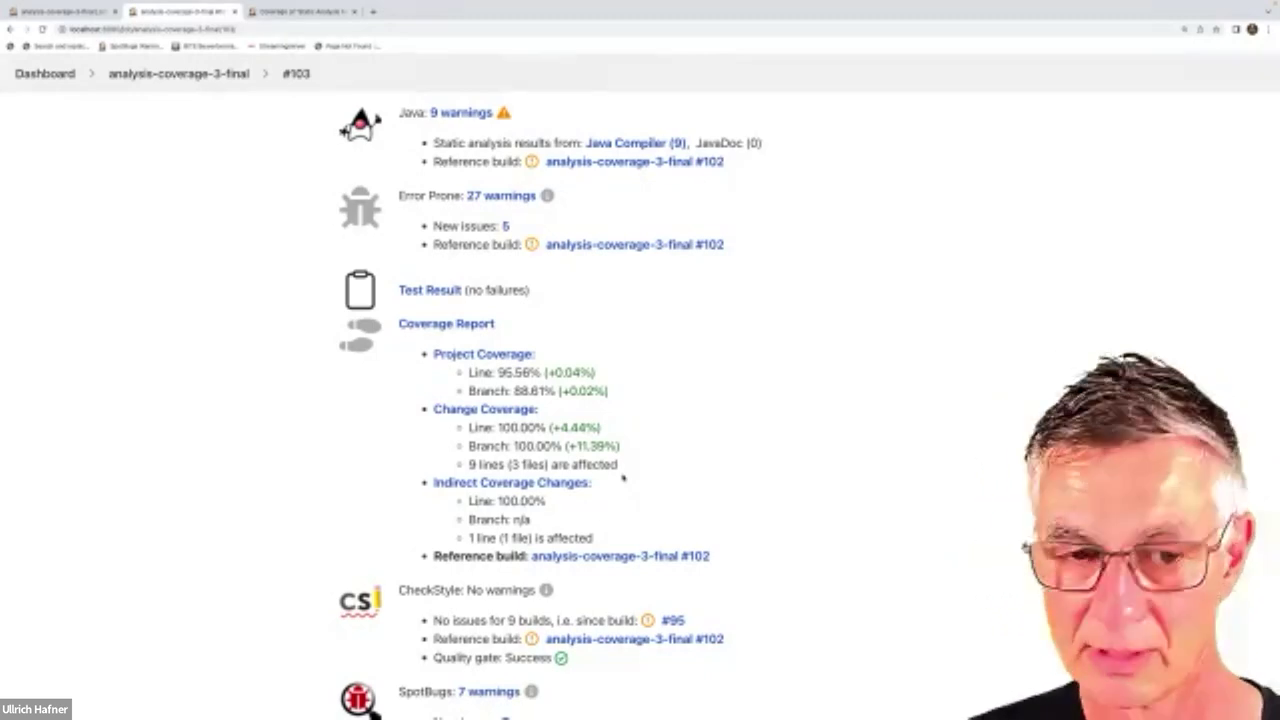
pyautogui.scroll(4, 784, 393)
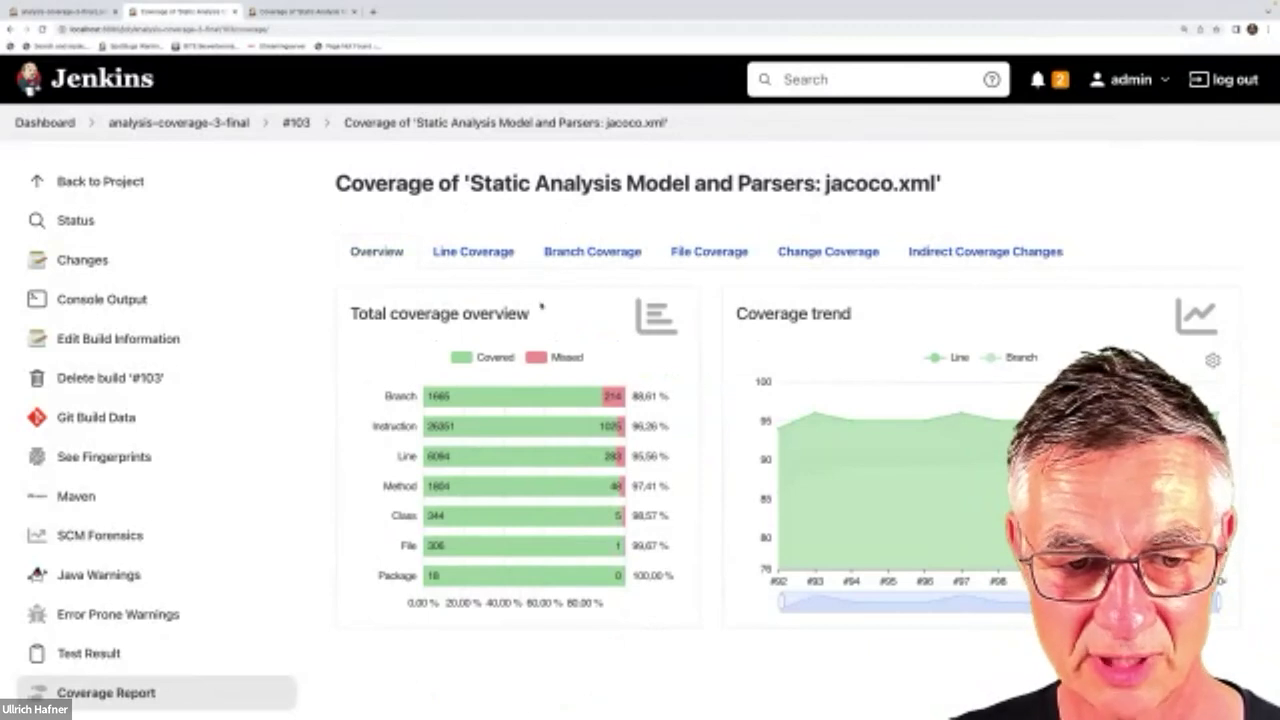
# - Get ready to open build #103's Coverage Report from the side panel
pyautogui.moveTo(531, 520)
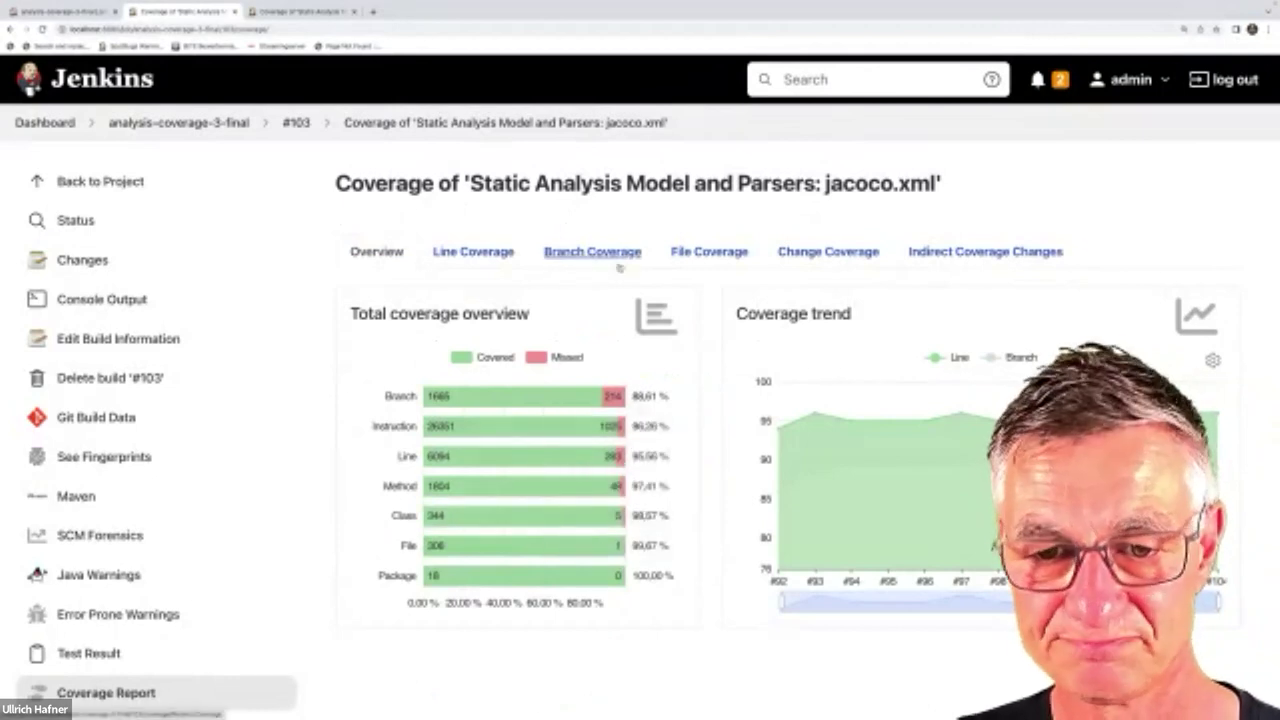
# - List all 307 files of build #103 sorted by line coverage, lowest first
pyautogui.click(720, 254)
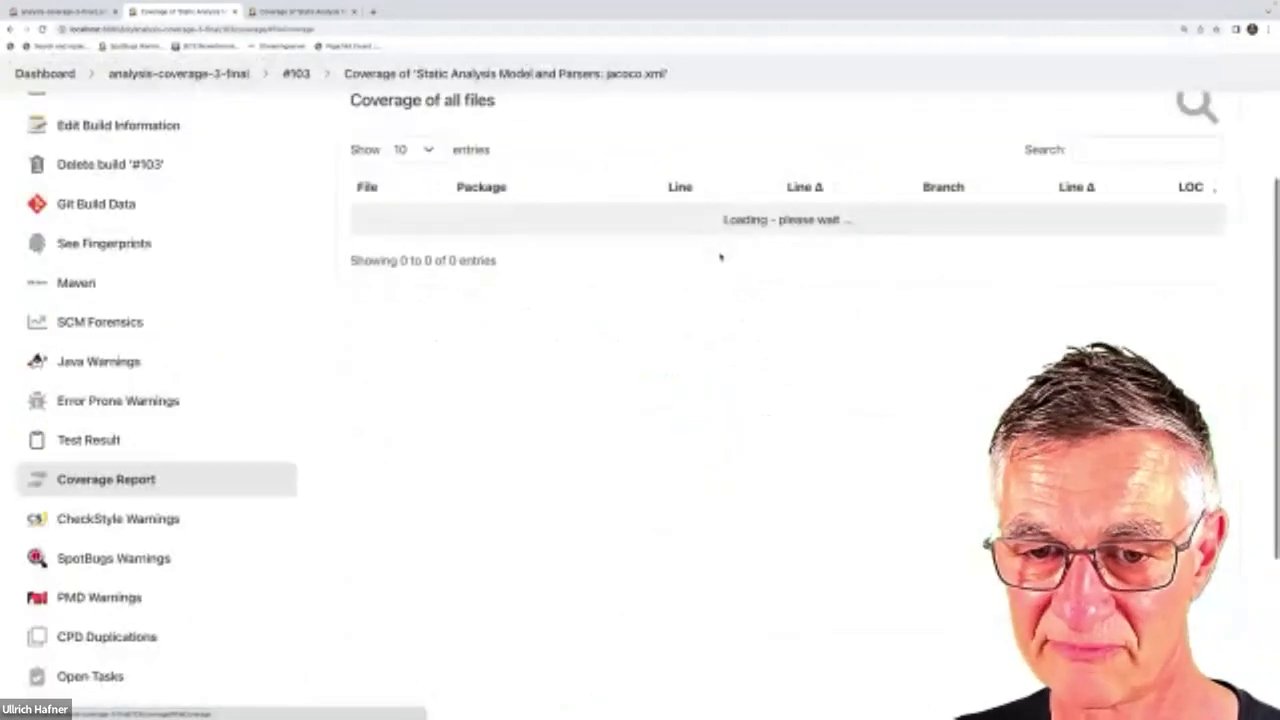
pyautogui.scroll(3, 720, 257)
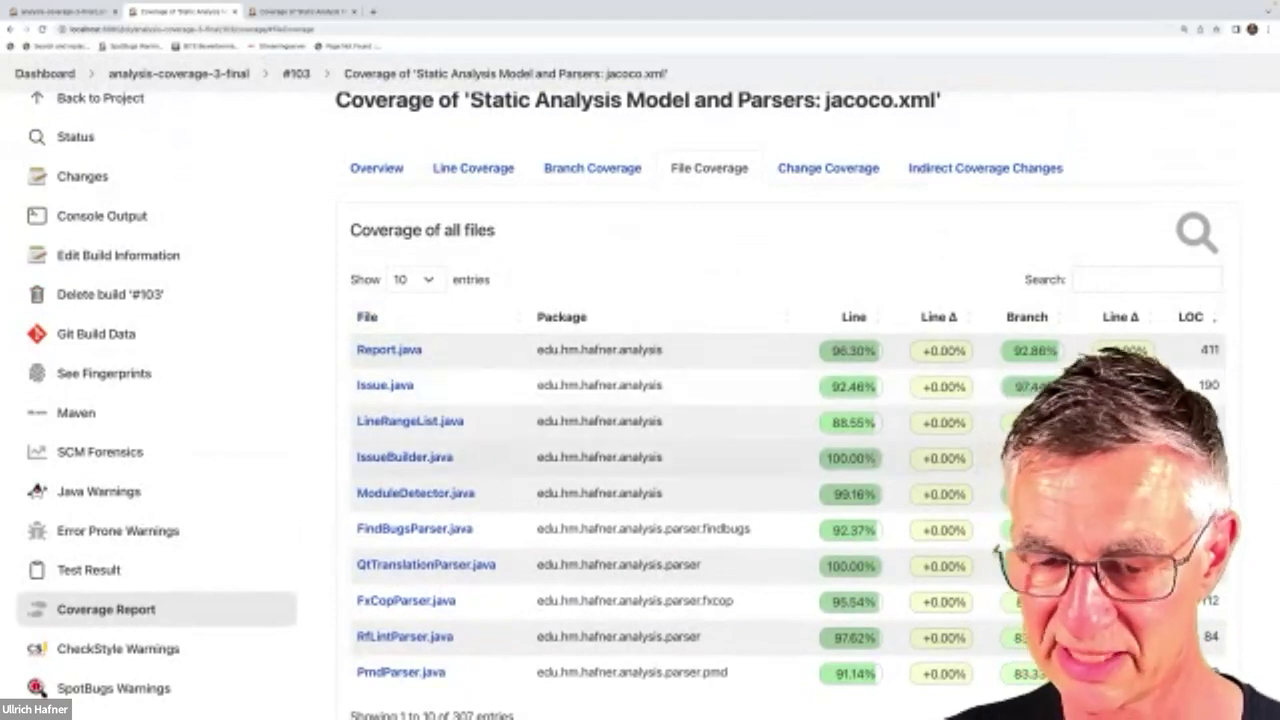
pyautogui.scroll(-1, 853, 447)
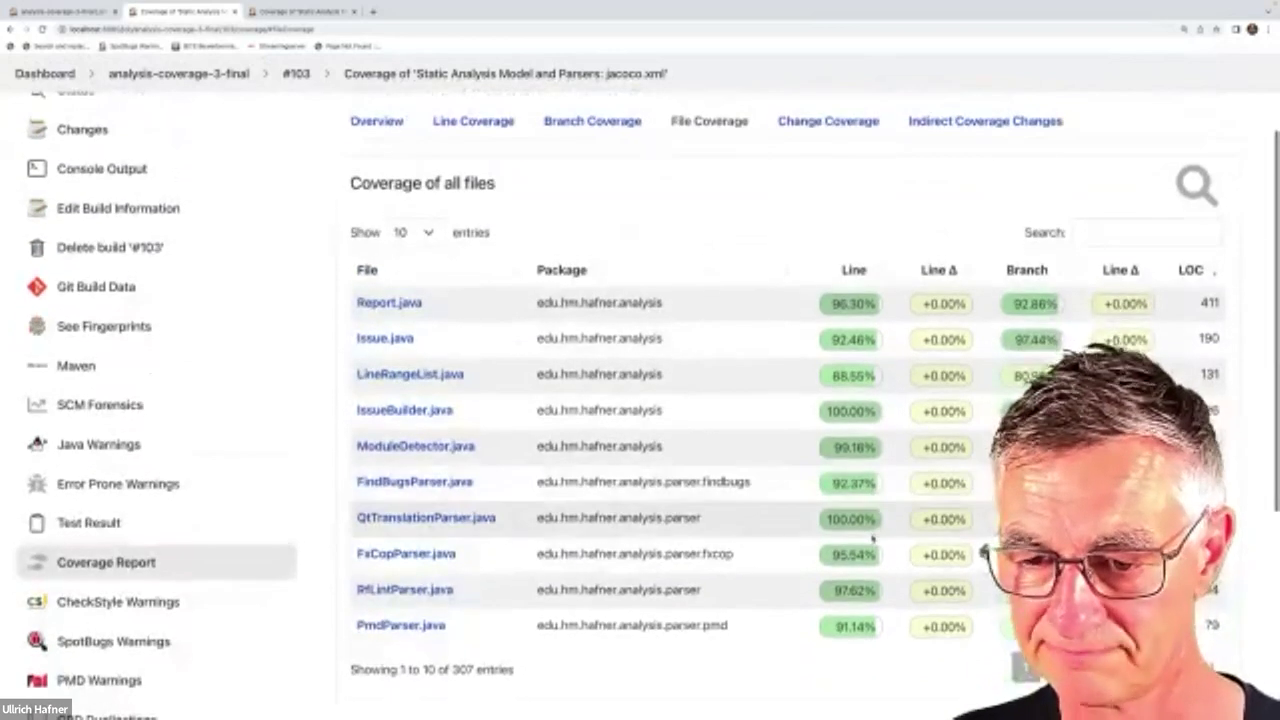
pyautogui.click(843, 275)
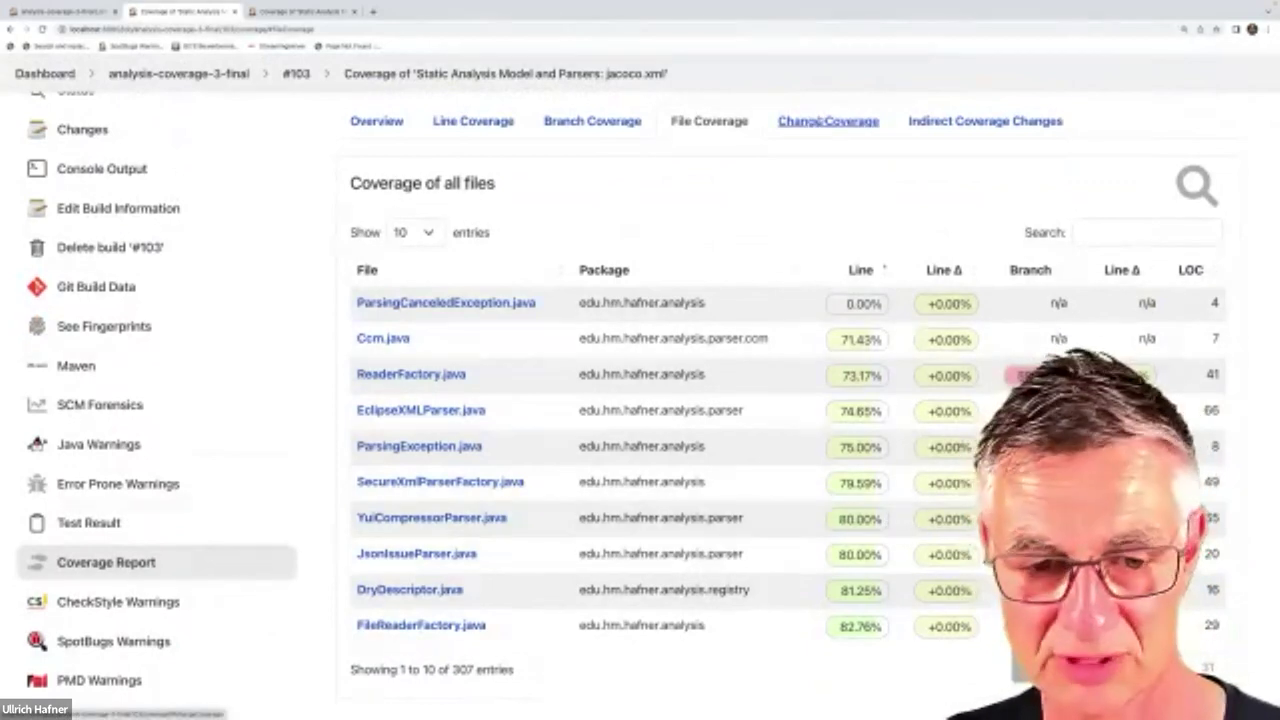
# - Show build #103's Change Coverage for its three changed files, select MavenConsoleParser.java, and reload the page
pyautogui.click(822, 121)
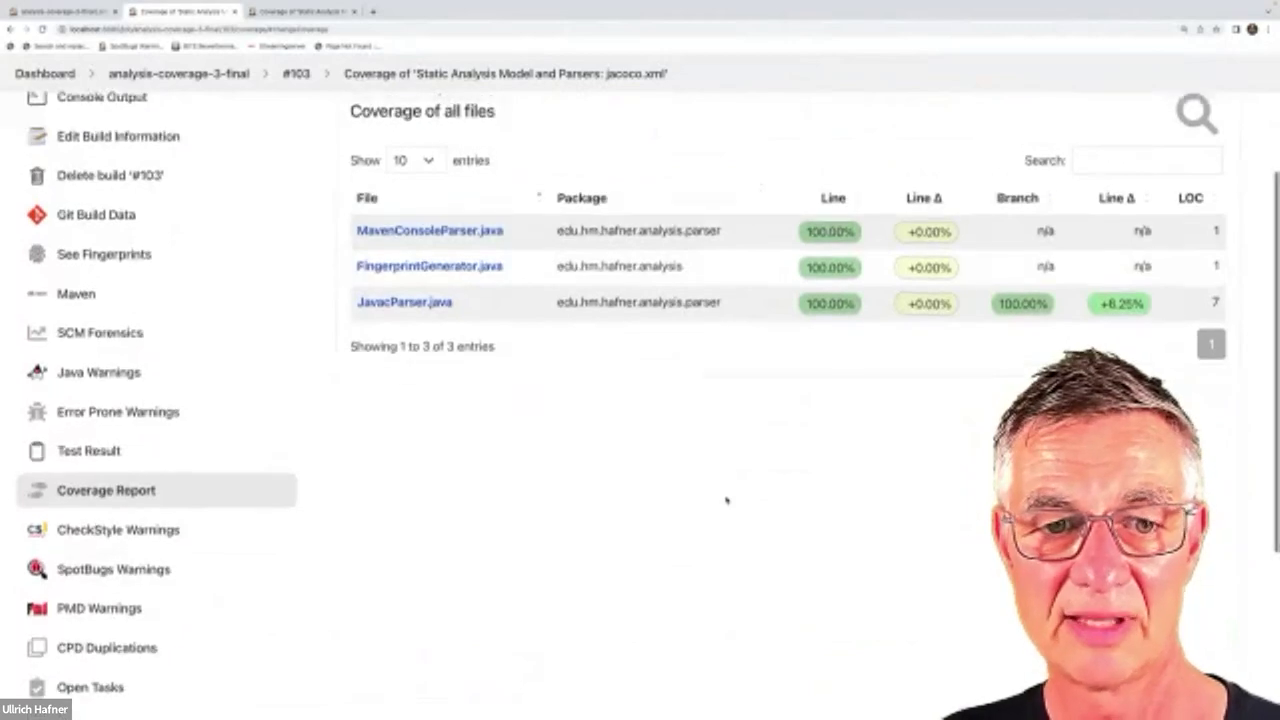
pyautogui.scroll(2, 727, 500)
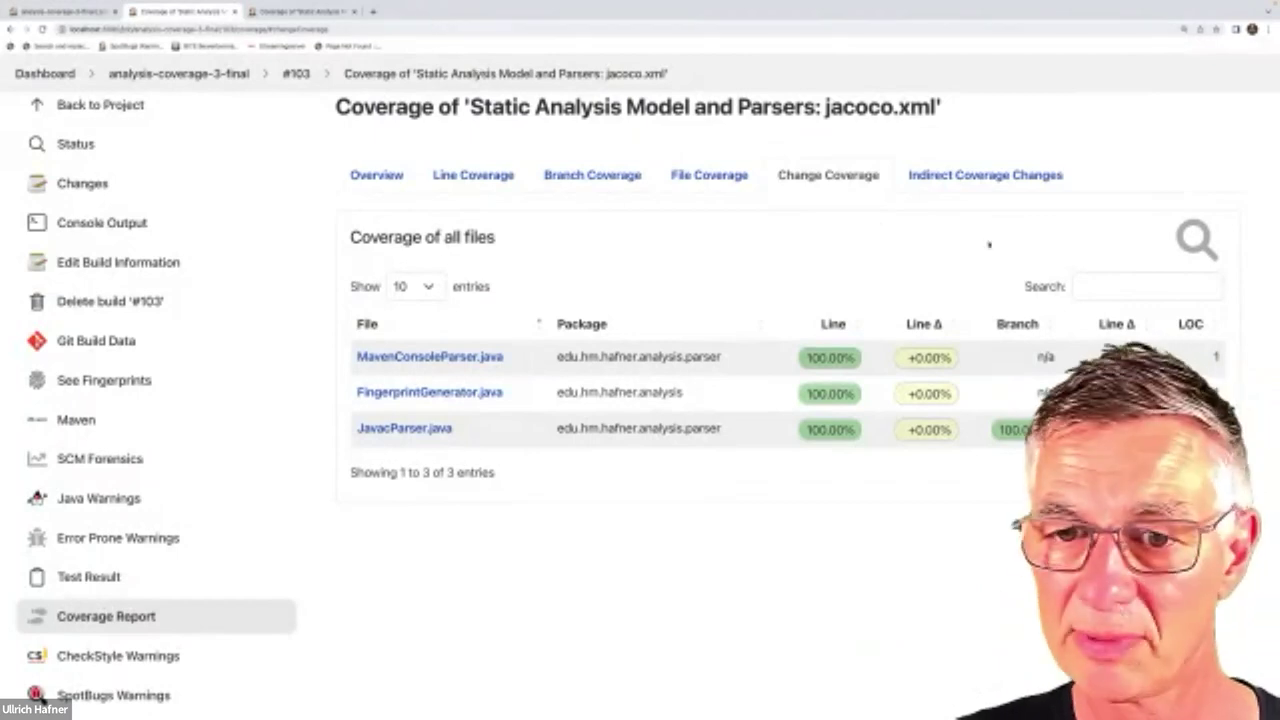
pyautogui.click(664, 357)
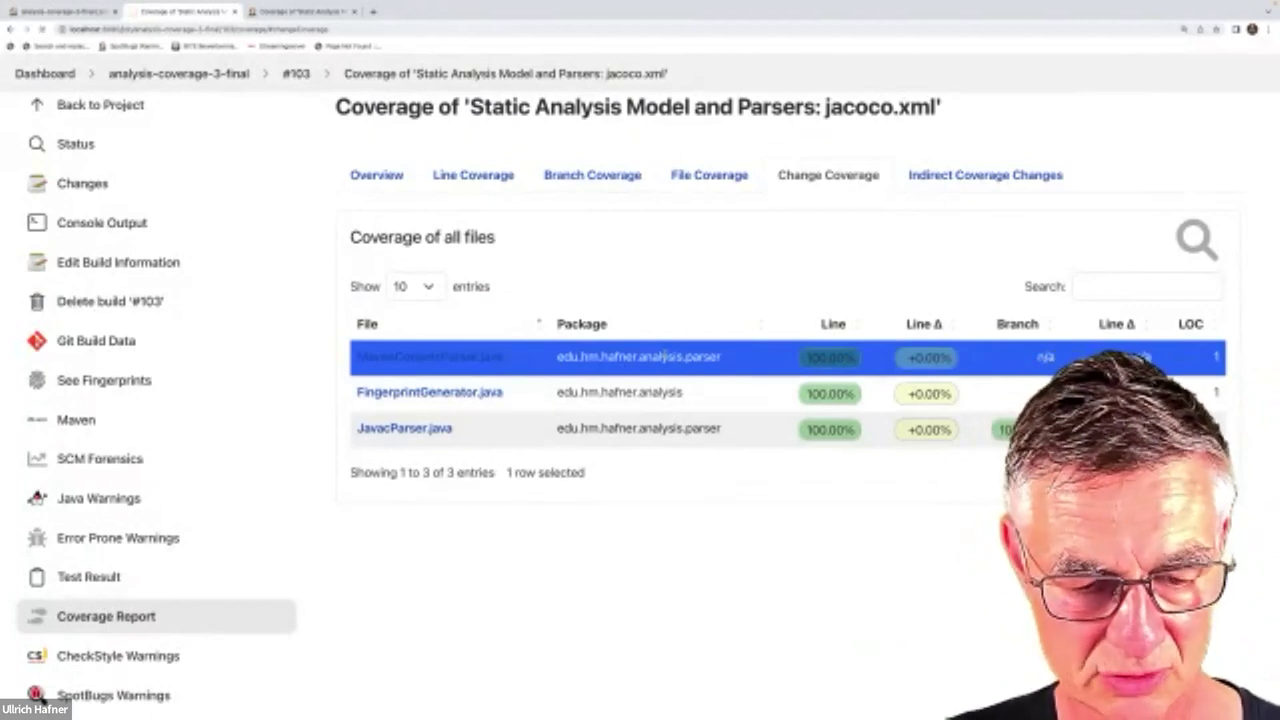
pyautogui.press('super+r')
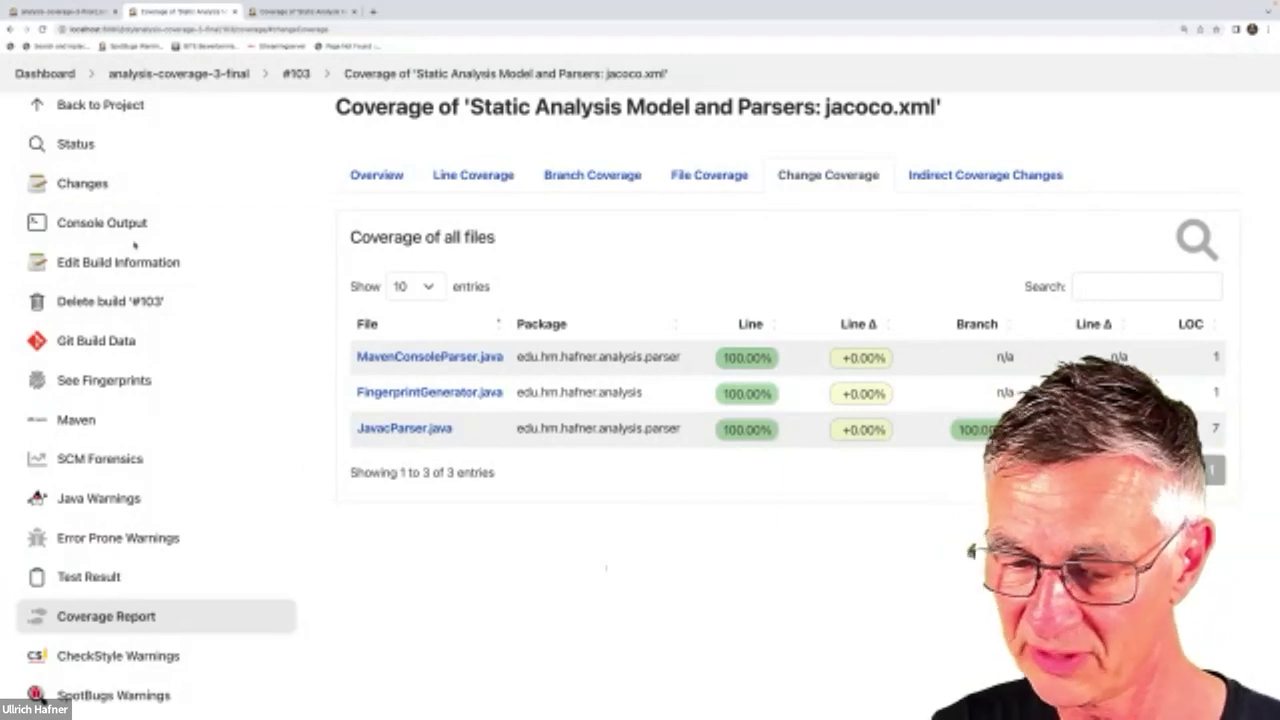
pyautogui.click(465, 357)
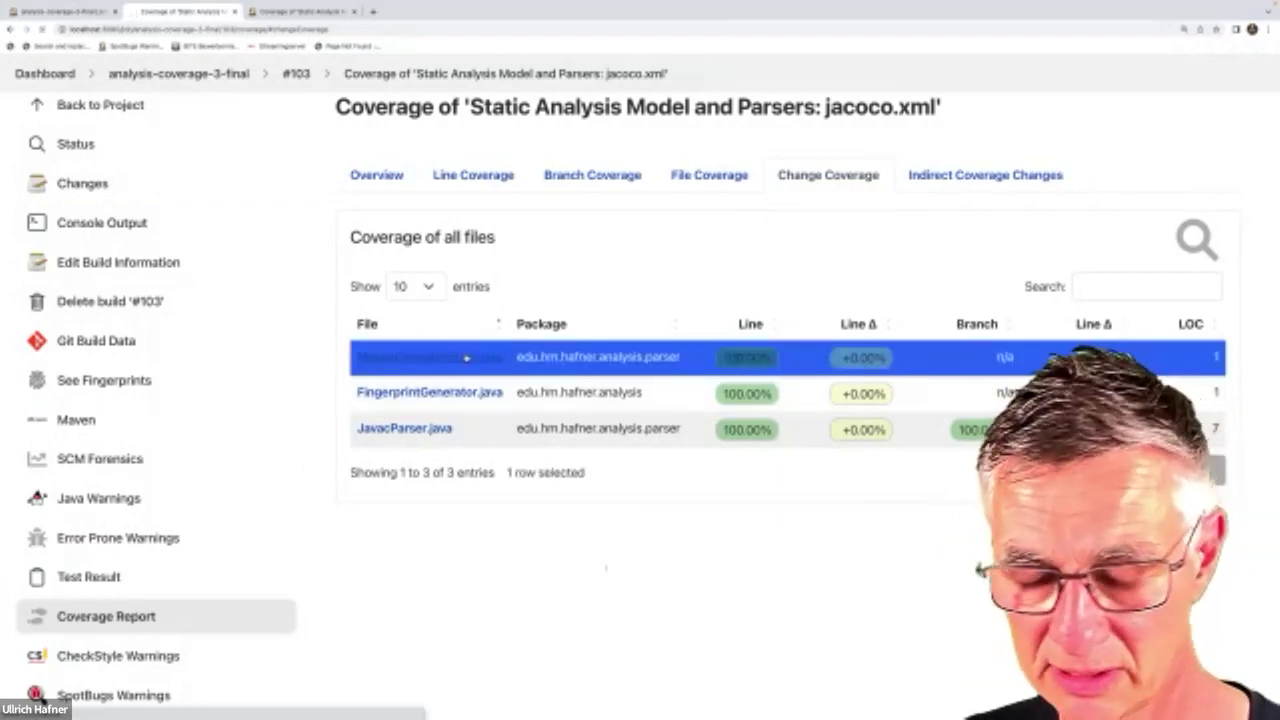
pyautogui.click(465, 357)
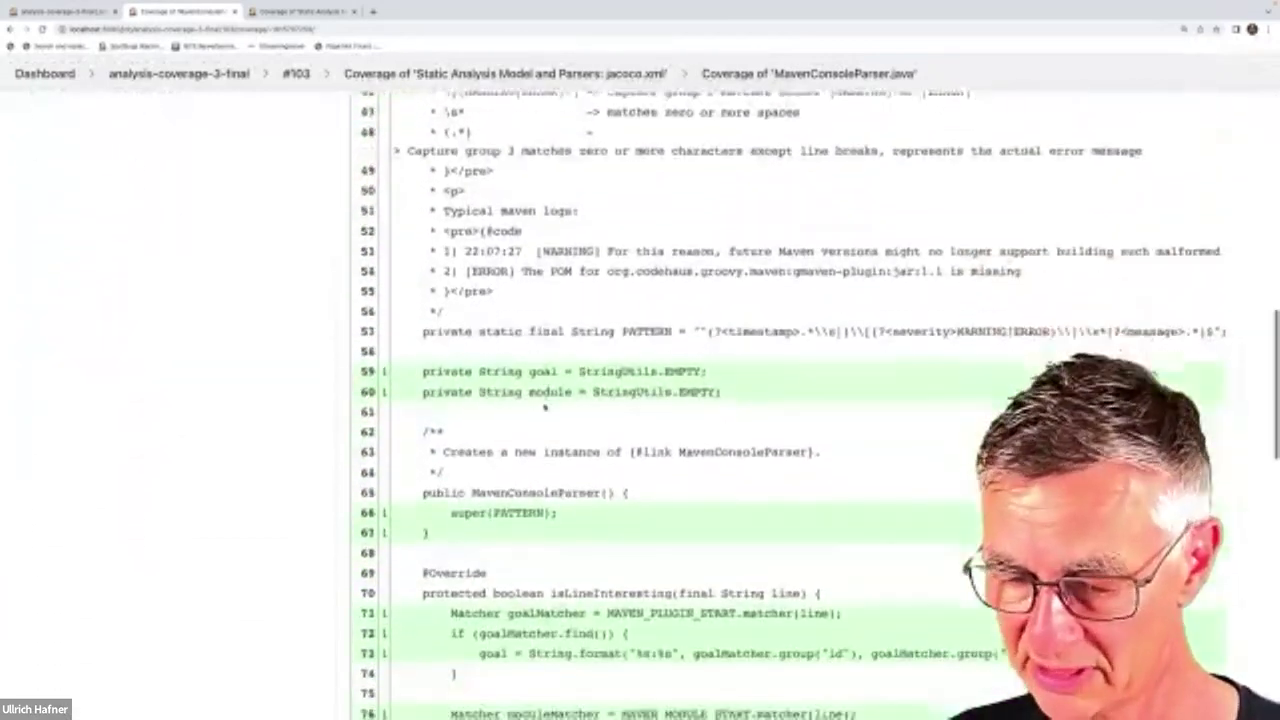
pyautogui.scroll(-5, 545, 405)
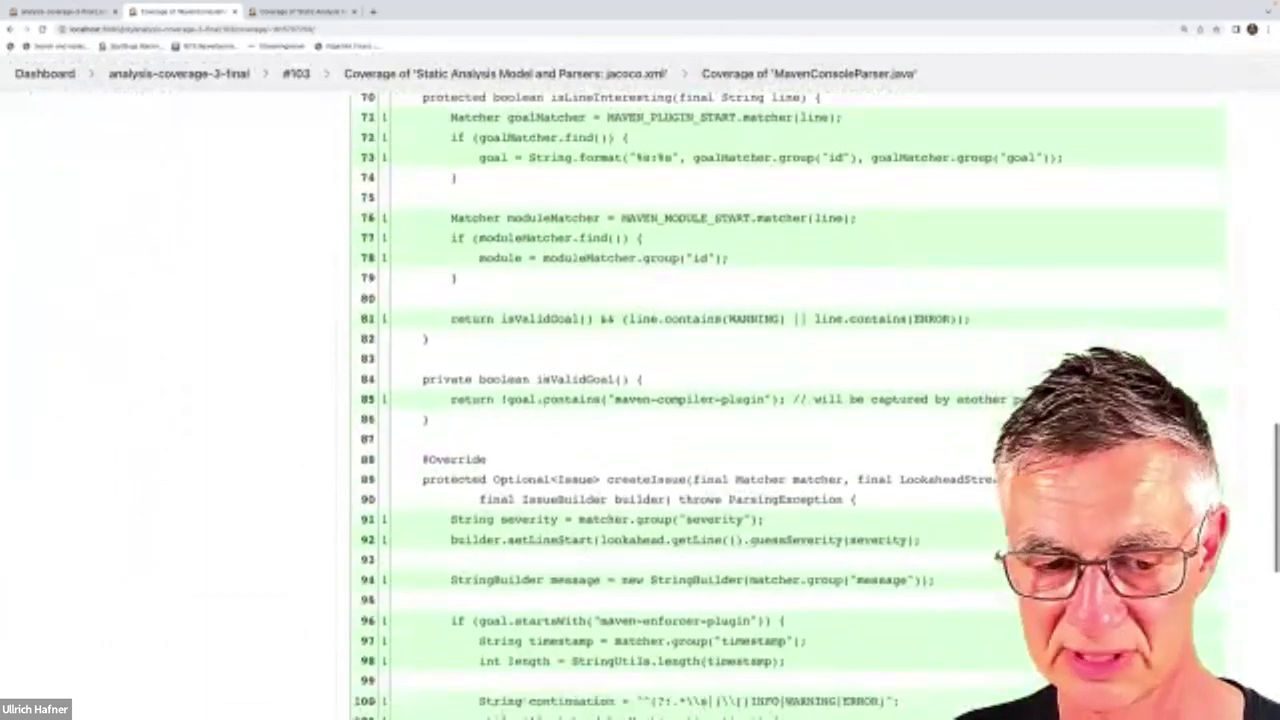
pyautogui.scroll(-4, 531, 476)
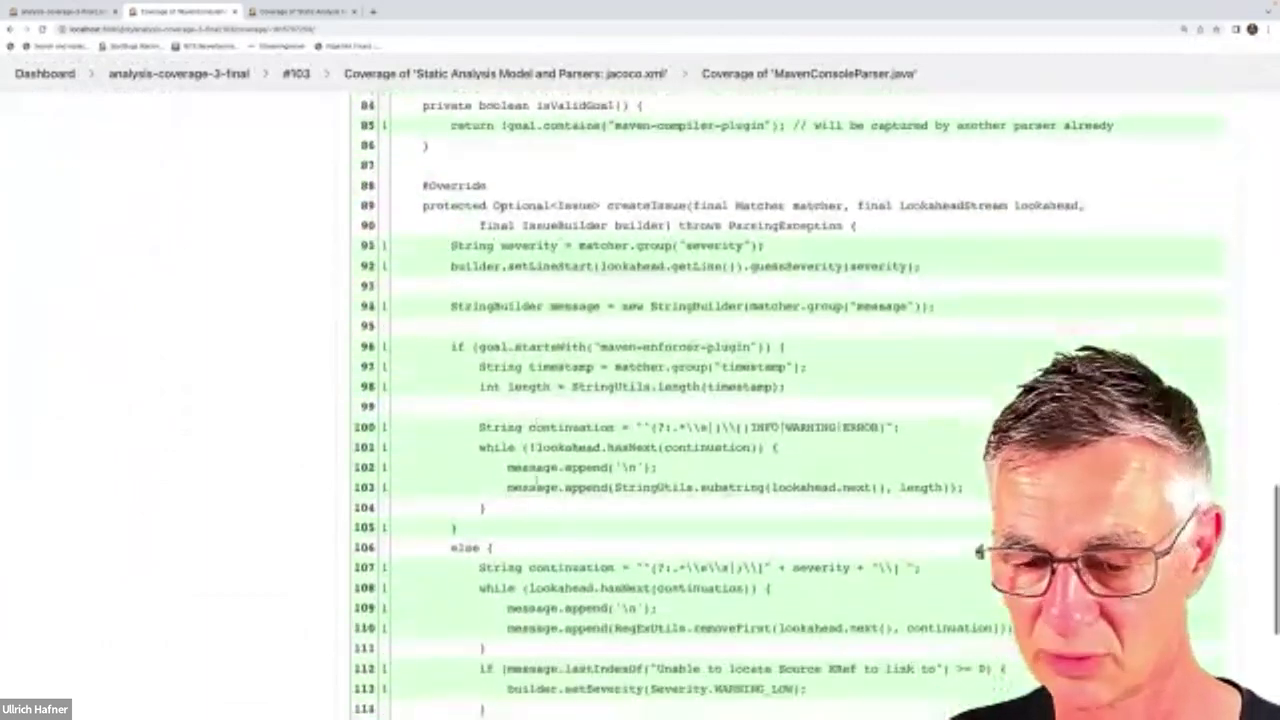
pyautogui.scroll(-3, 533, 476)
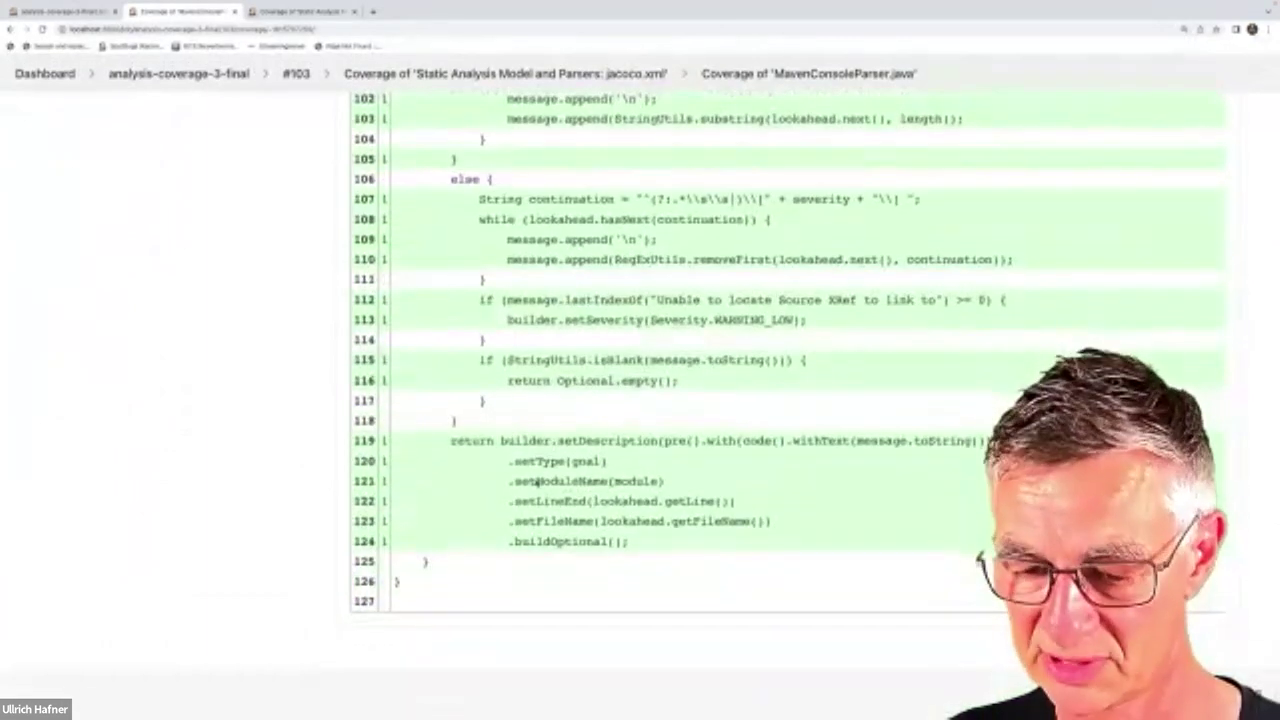
pyautogui.scroll(5, 533, 344)
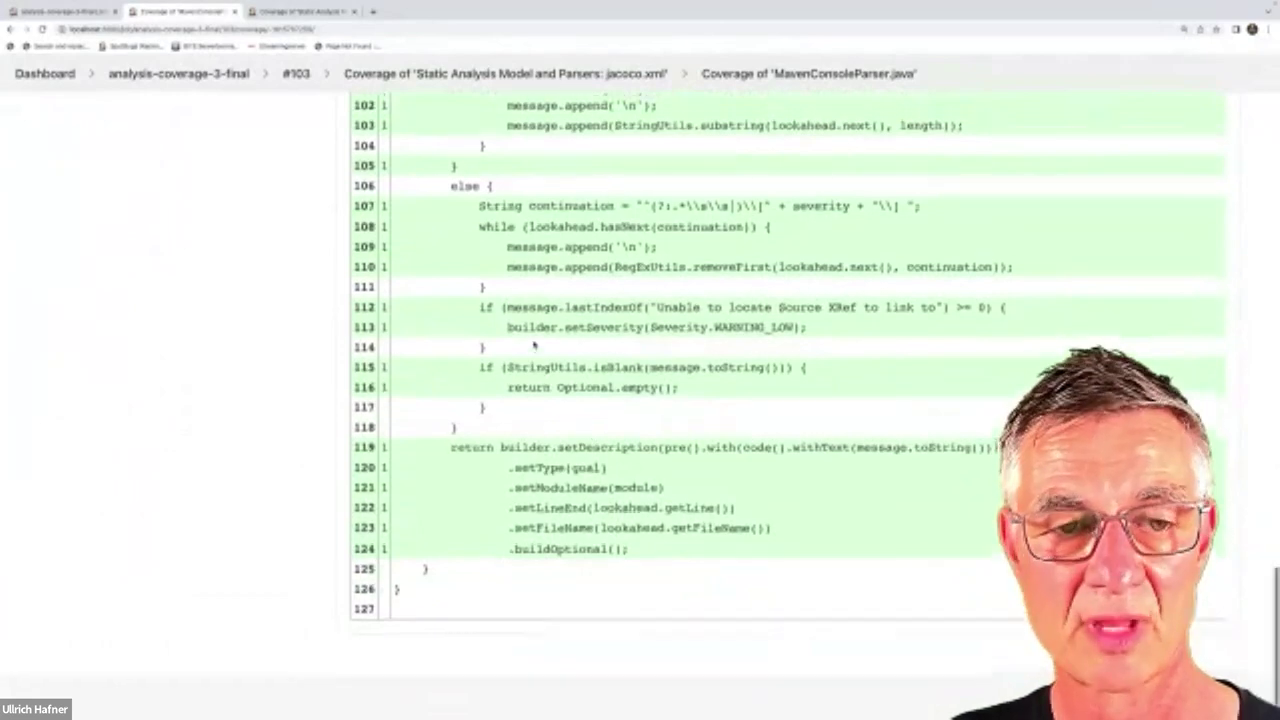
pyautogui.scroll(6, 533, 344)
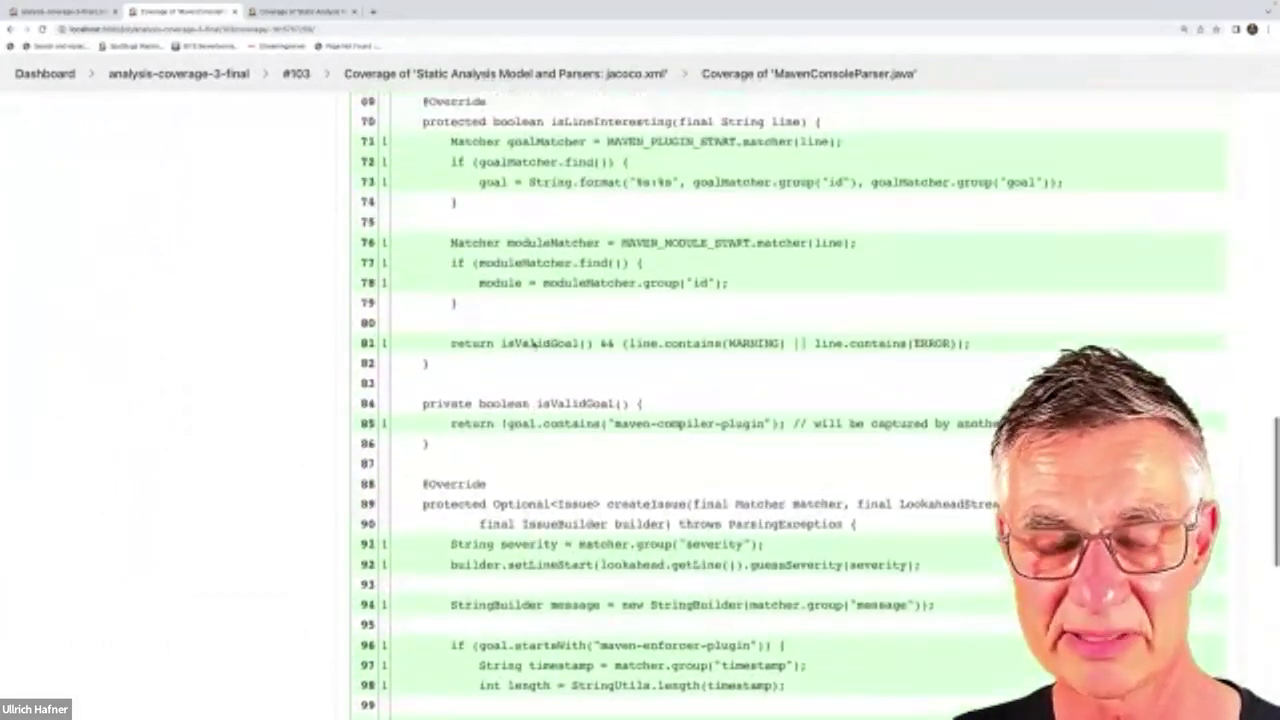
pyautogui.scroll(1, 533, 344)
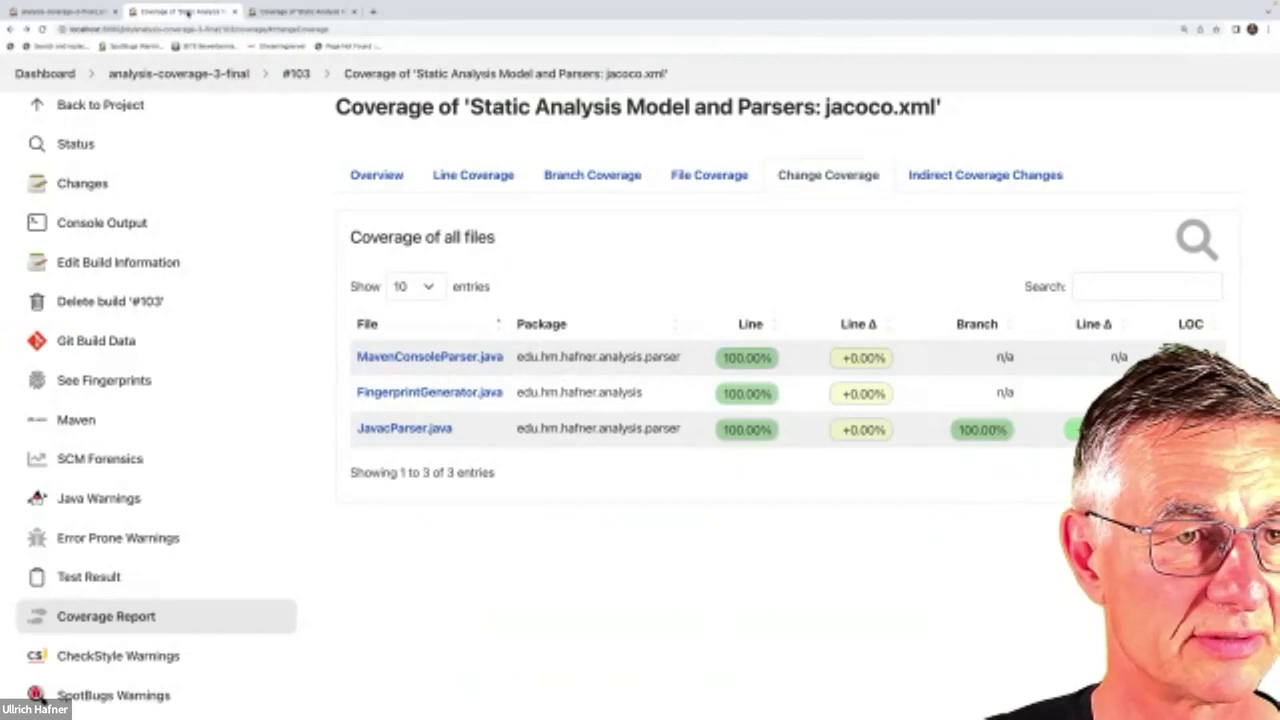
# - Detach the coverage report into a wider window and show FingerprintGenerator.java's source beside the table
pyautogui.moveTo(187, 20); pyautogui.dragTo(125, 98)
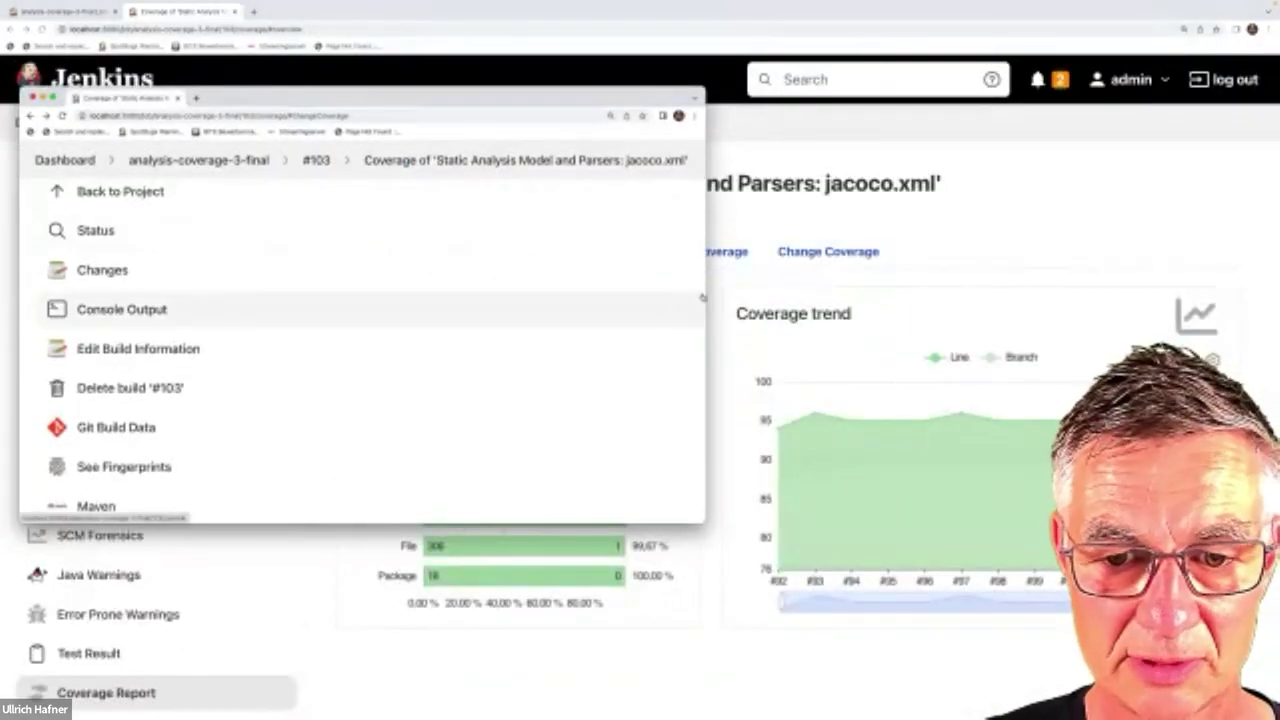
pyautogui.moveTo(706, 293); pyautogui.dragTo(1153, 293)
pyautogui.moveTo(1062, 106); pyautogui.dragTo(467, 106)
pyautogui.moveTo(559, 149); pyautogui.dragTo(1186, 178)
pyautogui.moveTo(1137, 104); pyautogui.dragTo(1257, 116)
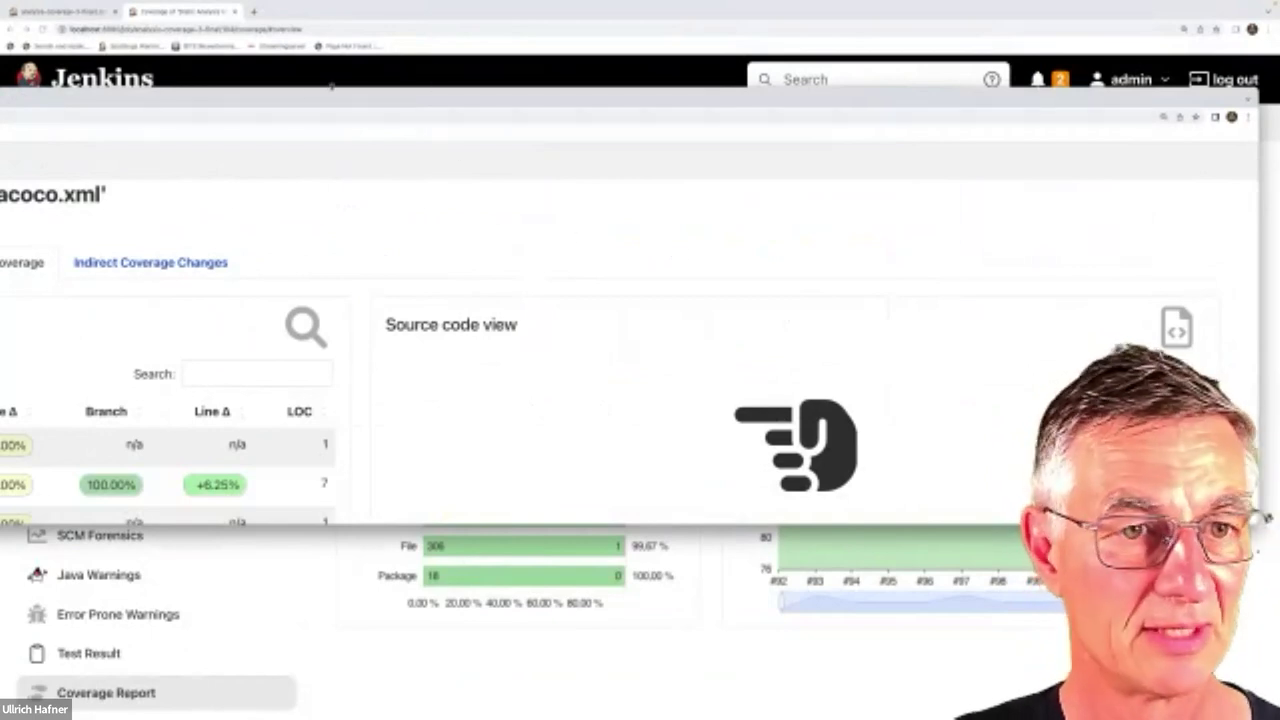
pyautogui.moveTo(795, 445); pyautogui.dragTo(1020, 405)
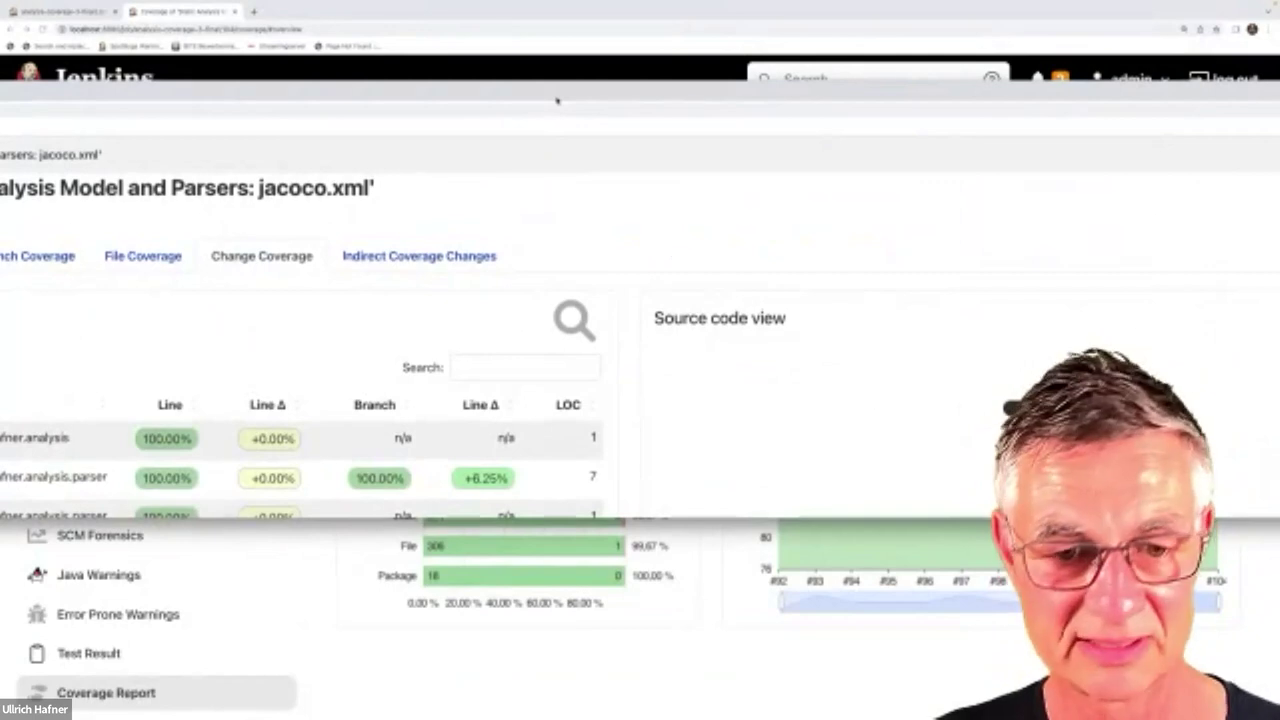
pyautogui.moveTo(351, 103); pyautogui.dragTo(531, 97)
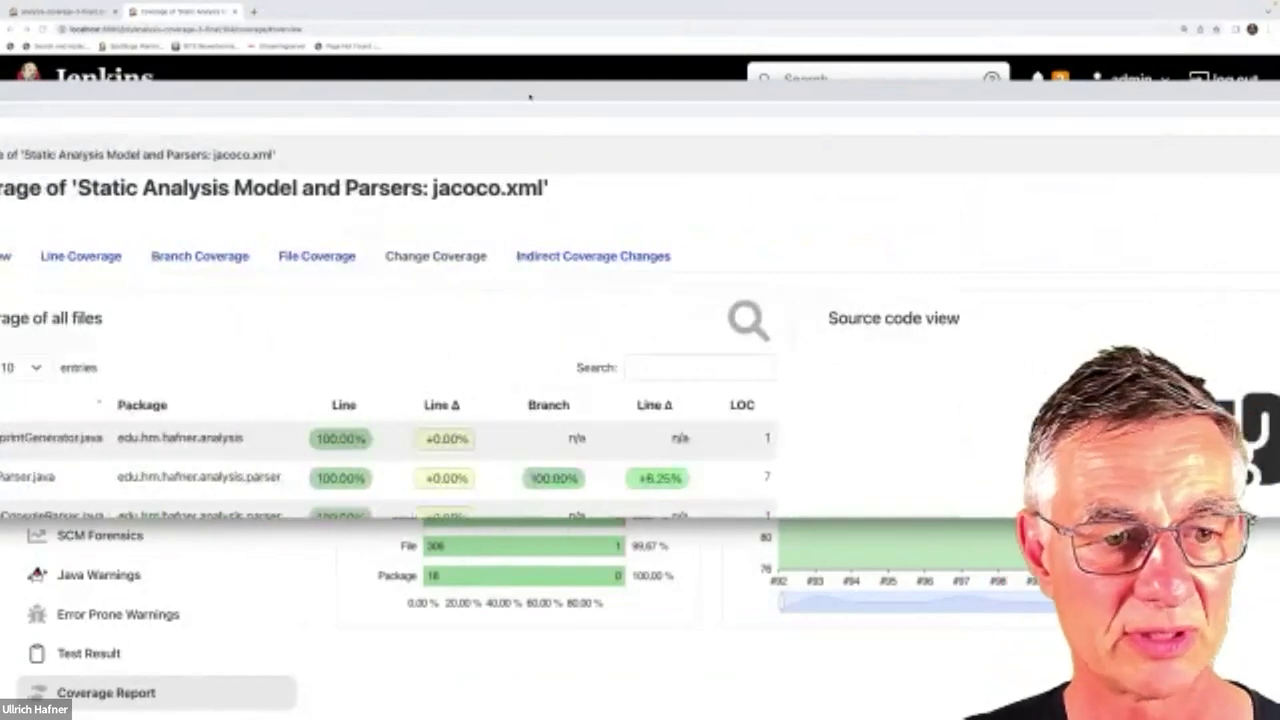
pyautogui.click(136, 432)
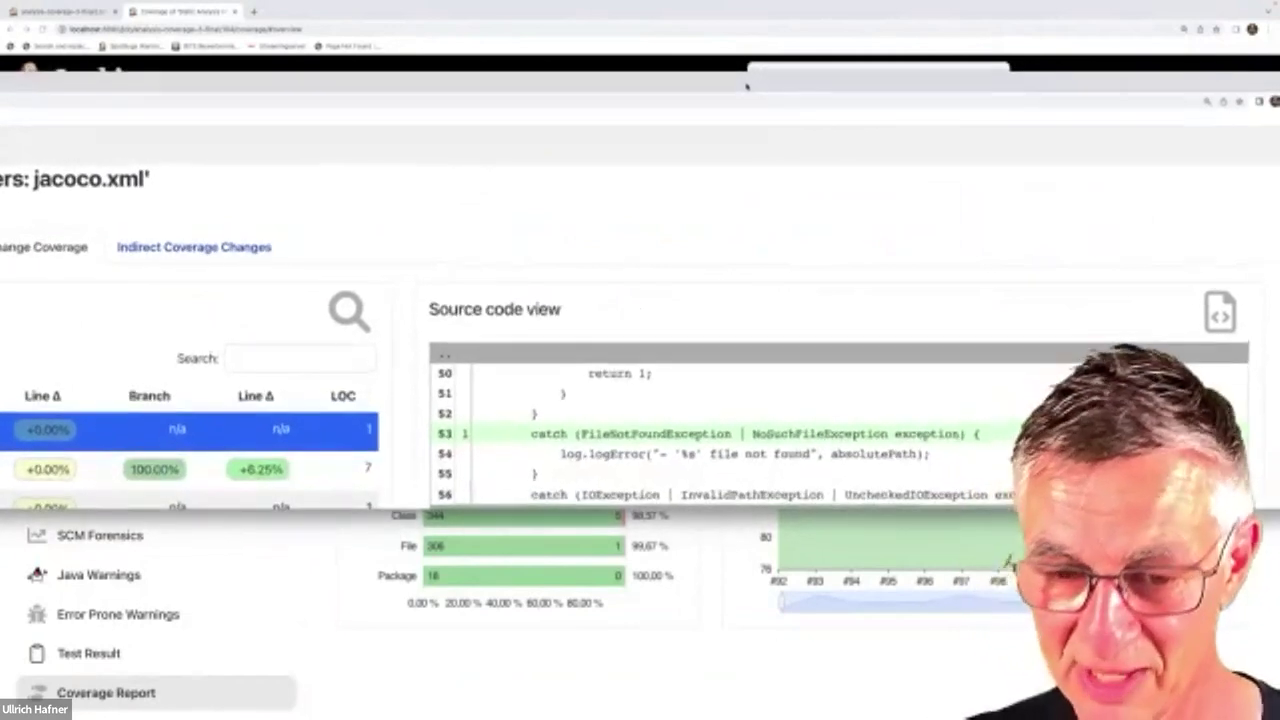
pyautogui.moveTo(748, 88); pyautogui.dragTo(718, 83)
pyautogui.scroll(-3, 720, 384)
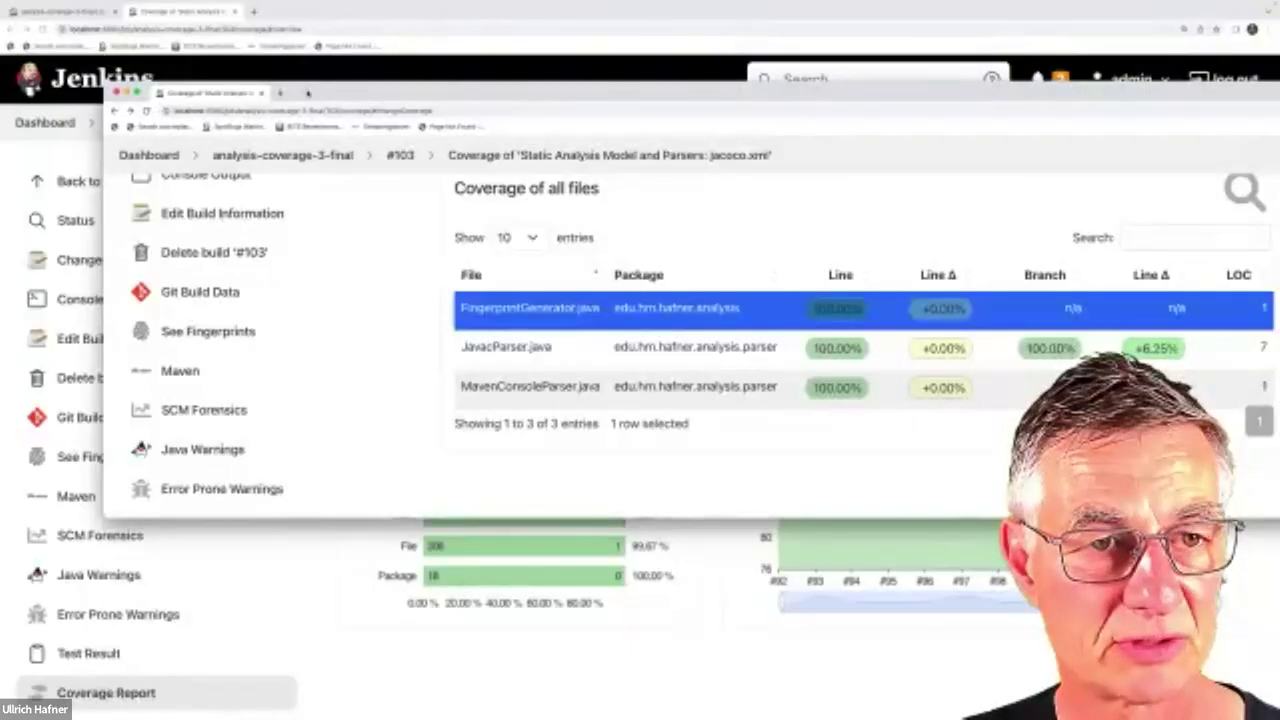
# - Reposition the separate coverage window slightly higher on screen
pyautogui.moveTo(308, 92); pyautogui.dragTo(350, 57)
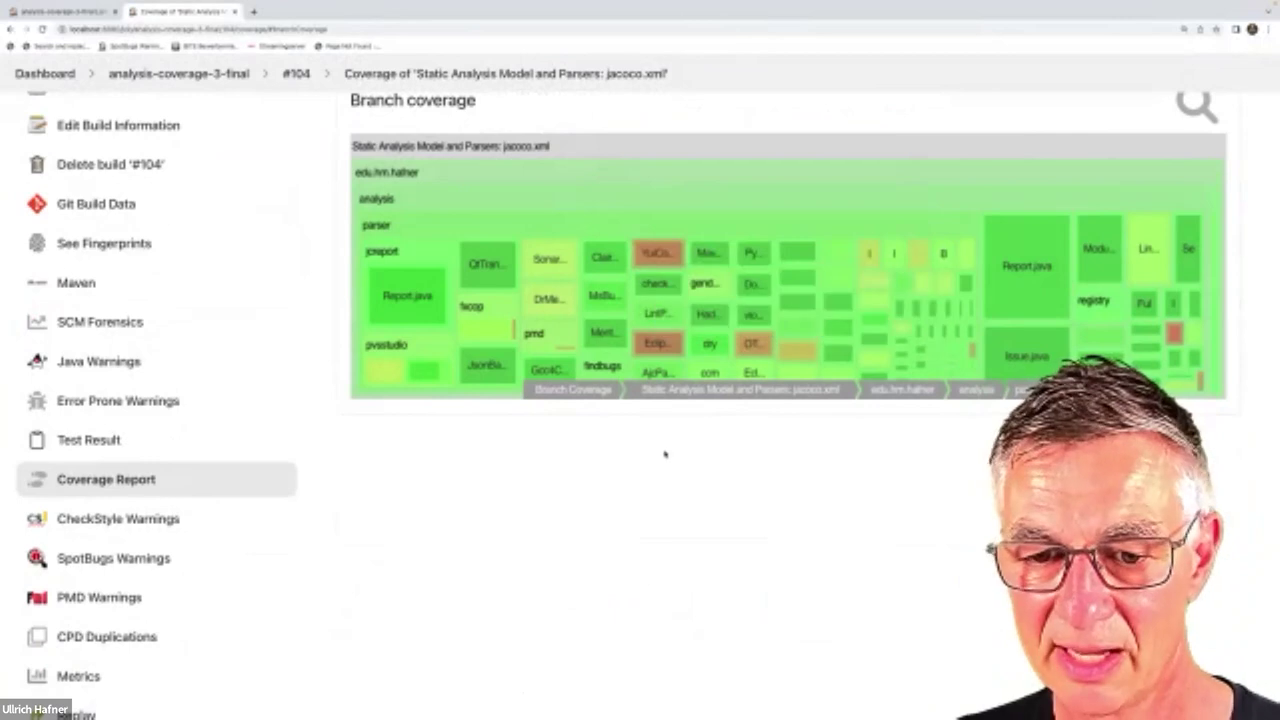
# - Scroll up on build #104's branch coverage page
pyautogui.scroll(2, 686, 494)
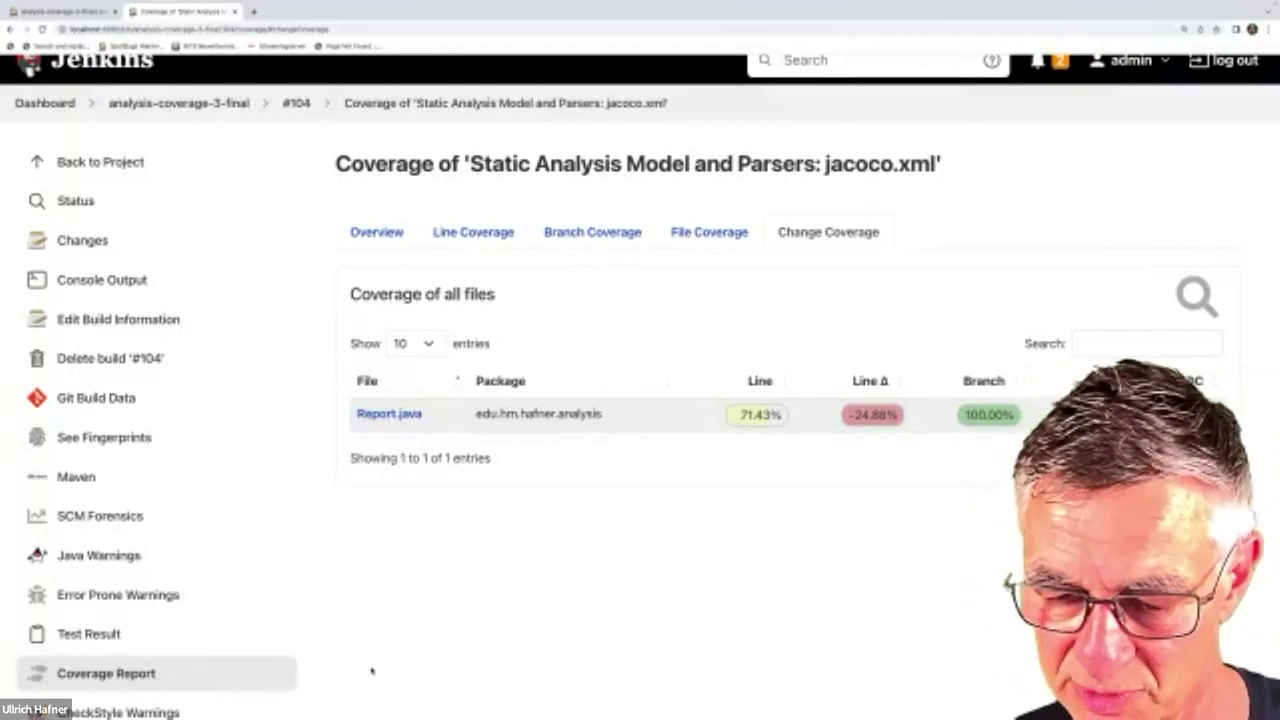
pyautogui.scroll(-1, 177, 646)
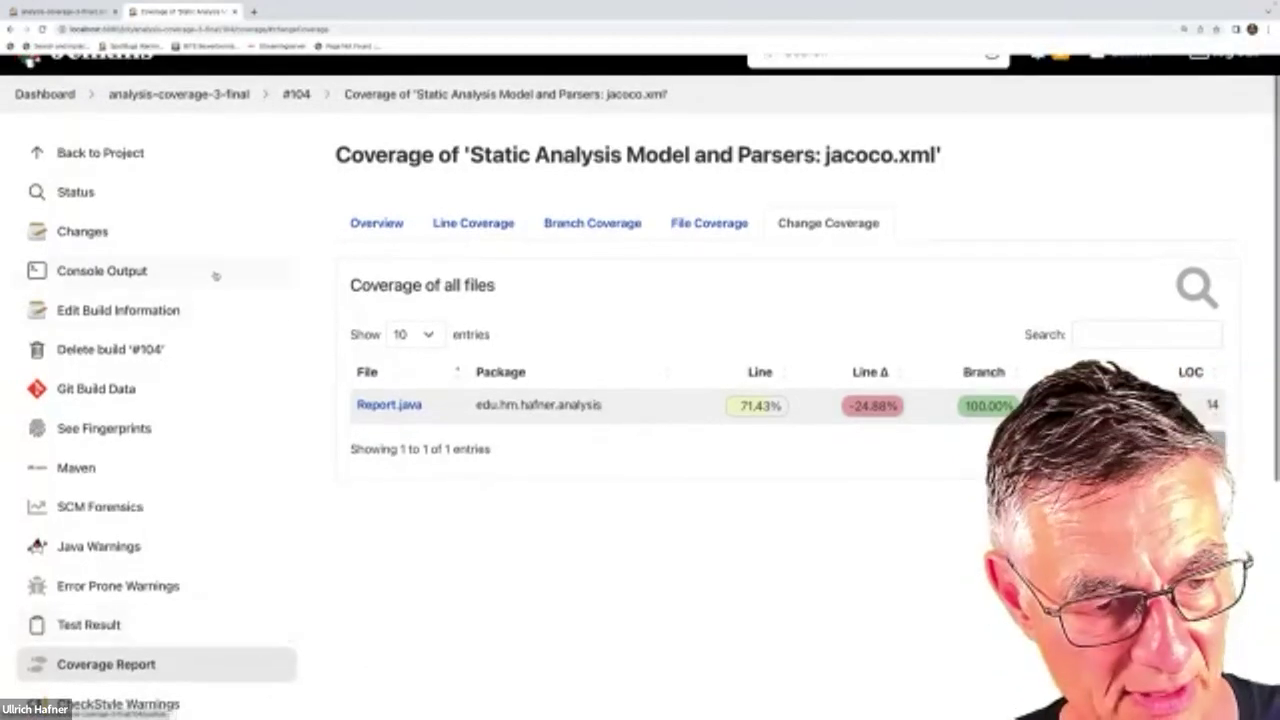
pyautogui.scroll(-2, 145, 578)
pyautogui.scroll(-3, 145, 578)
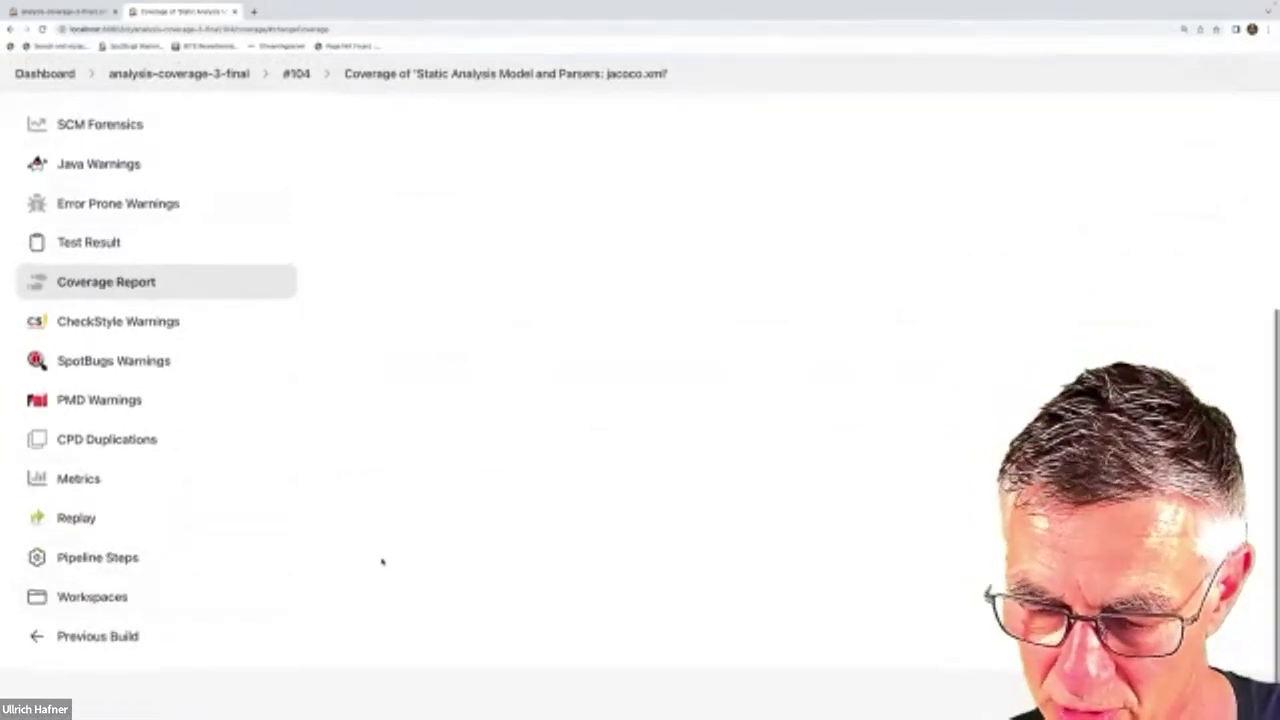
pyautogui.scroll(3, 383, 560)
pyautogui.scroll(1, 383, 560)
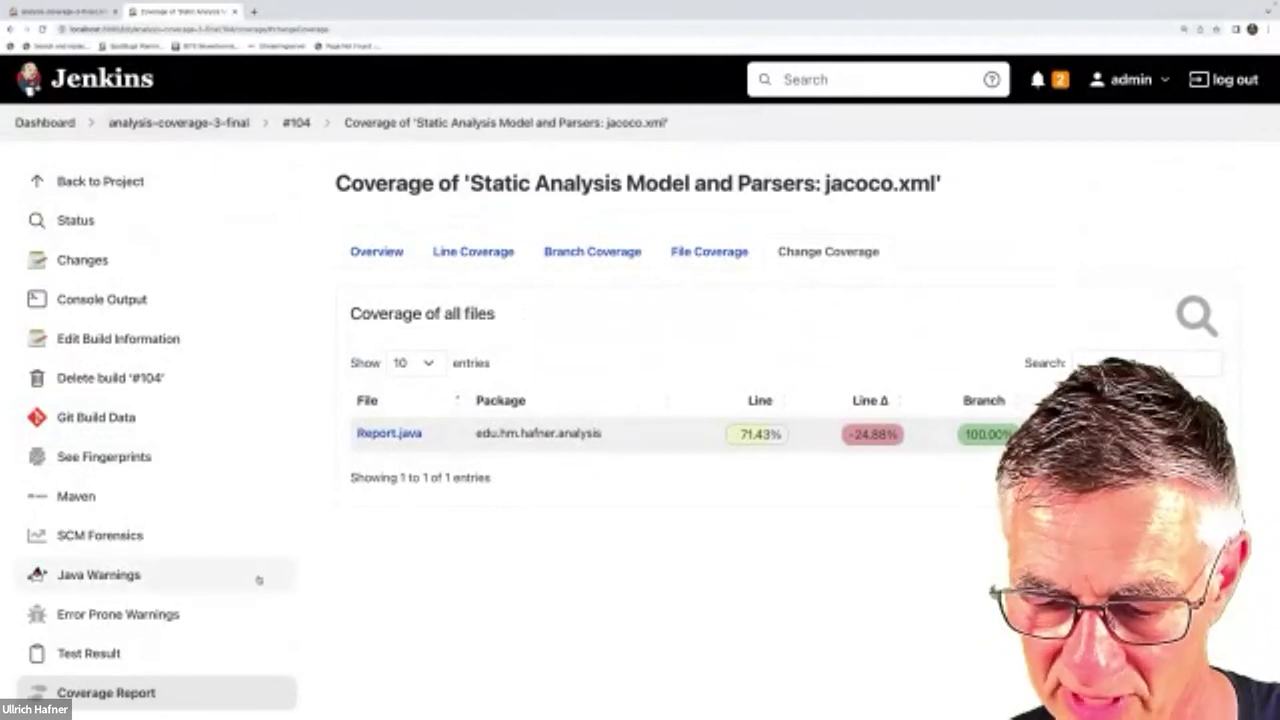
pyautogui.scroll(-1, 708, 638)
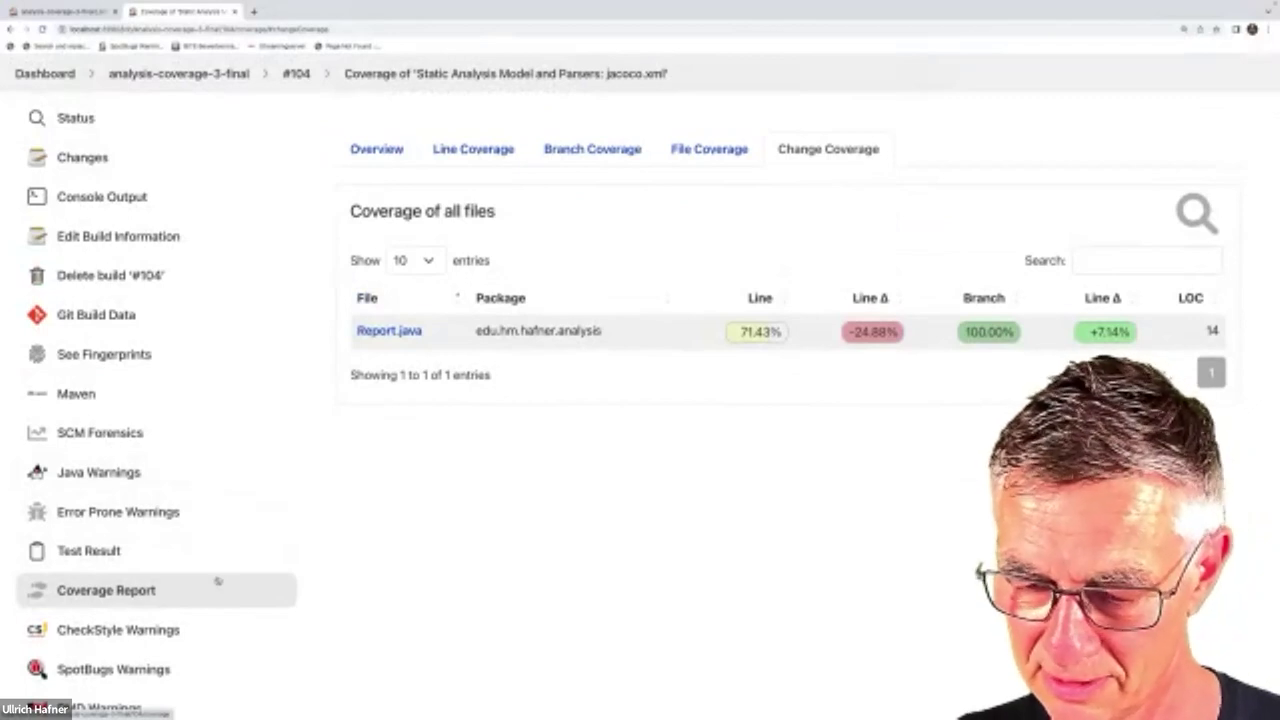
pyautogui.scroll(1, 218, 595)
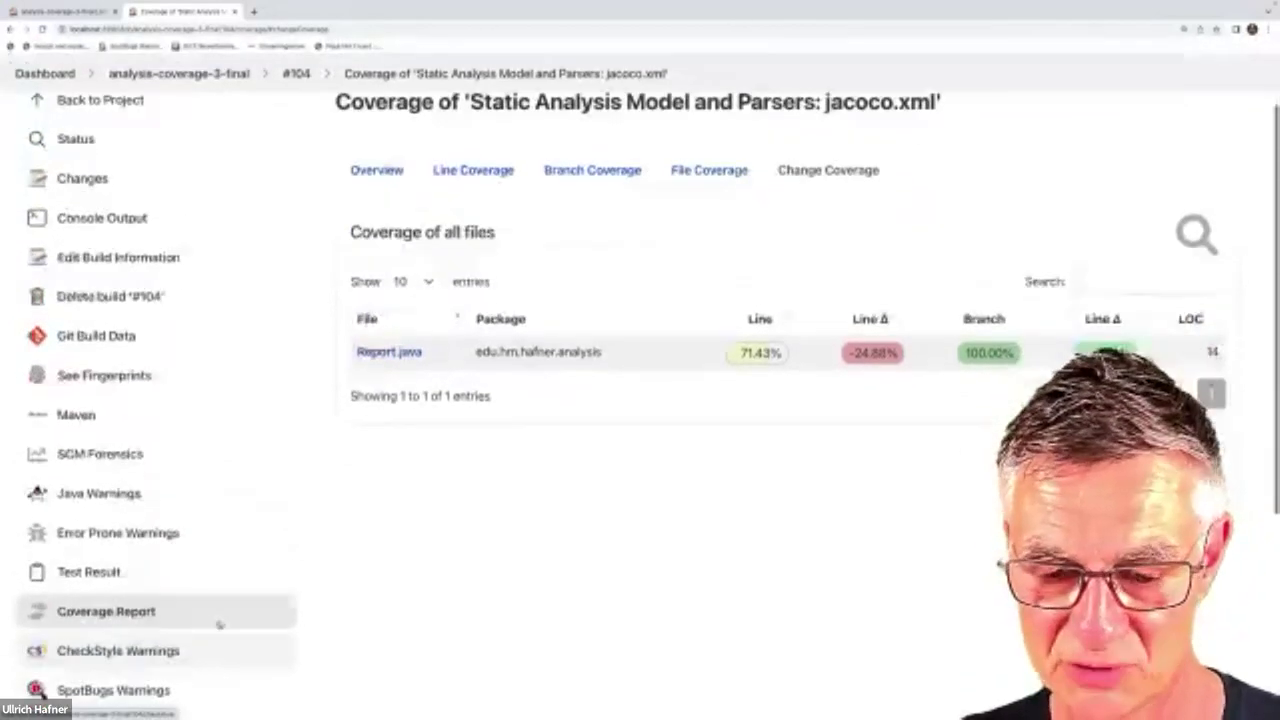
pyautogui.scroll(-4, 218, 625)
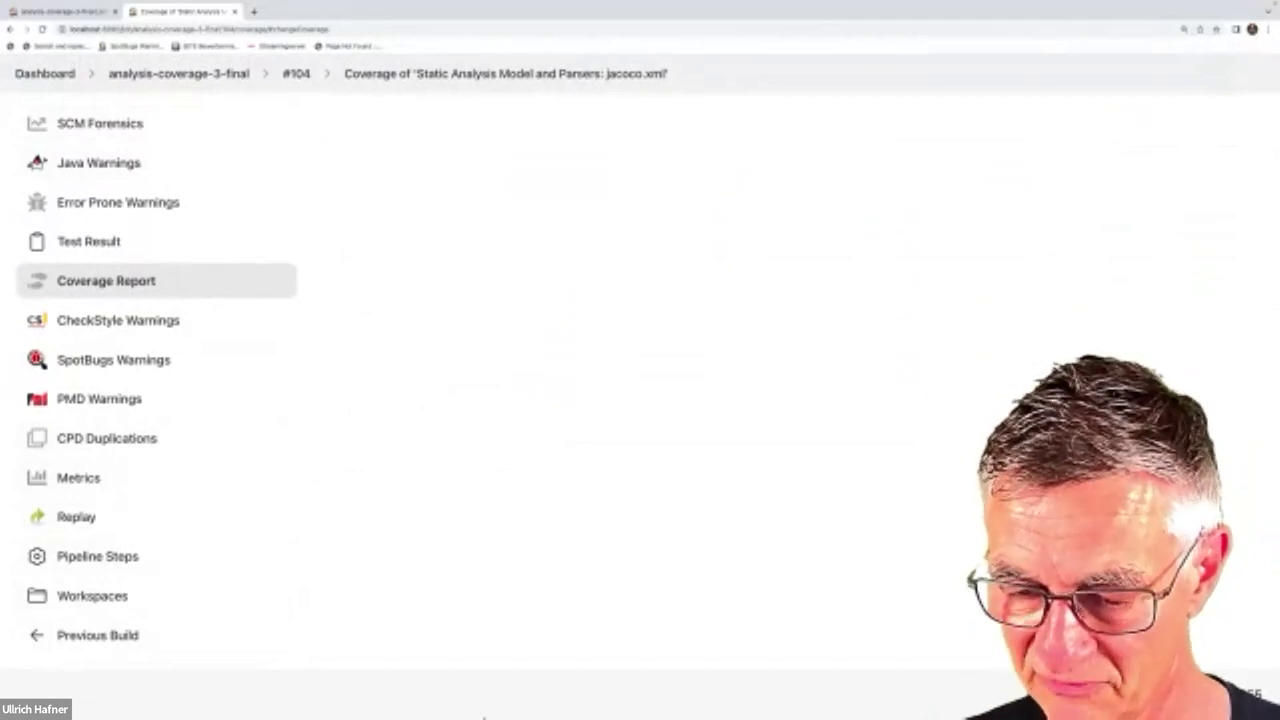
pyautogui.scroll(5, 605, 565)
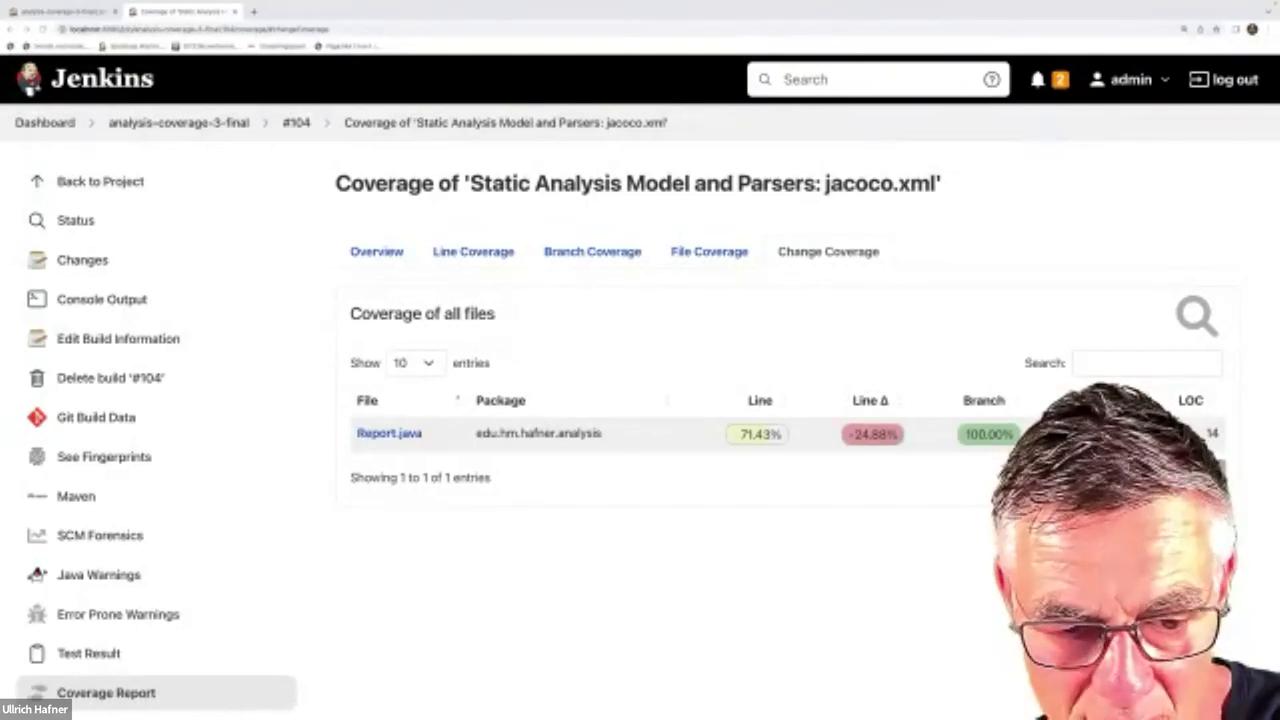
pyautogui.scroll(-2, 486, 563)
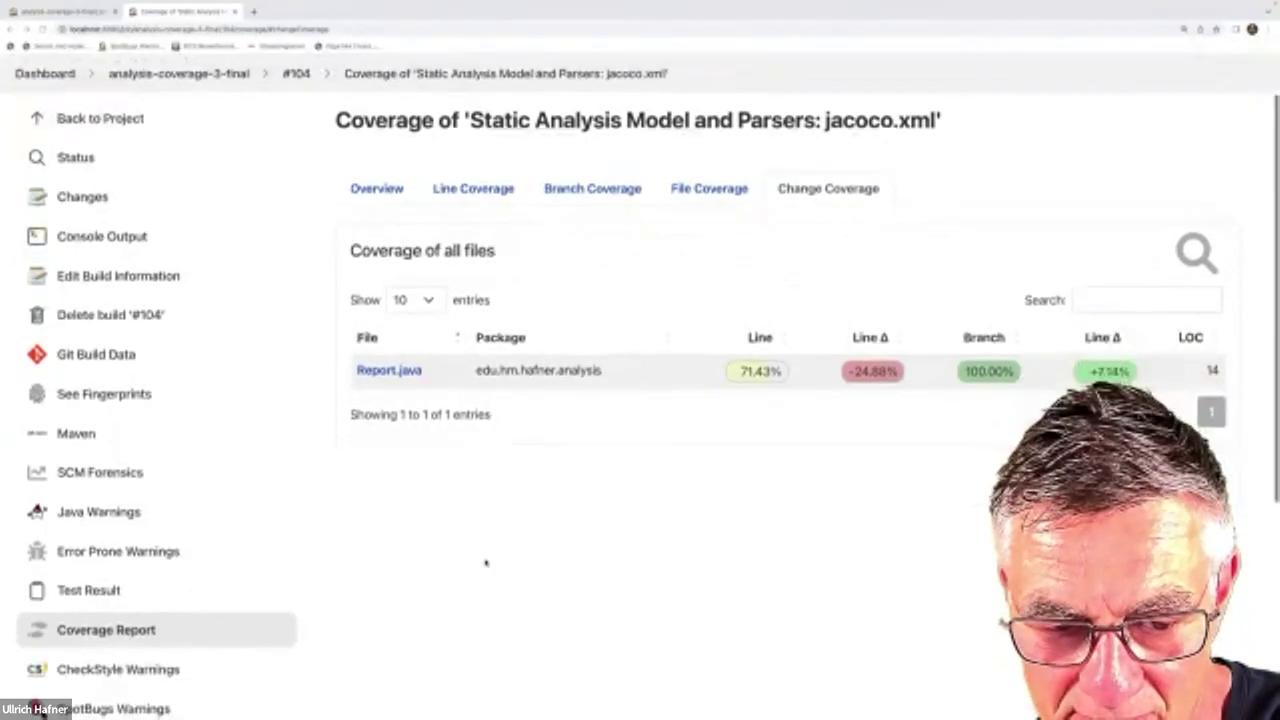
pyautogui.scroll(1, 486, 563)
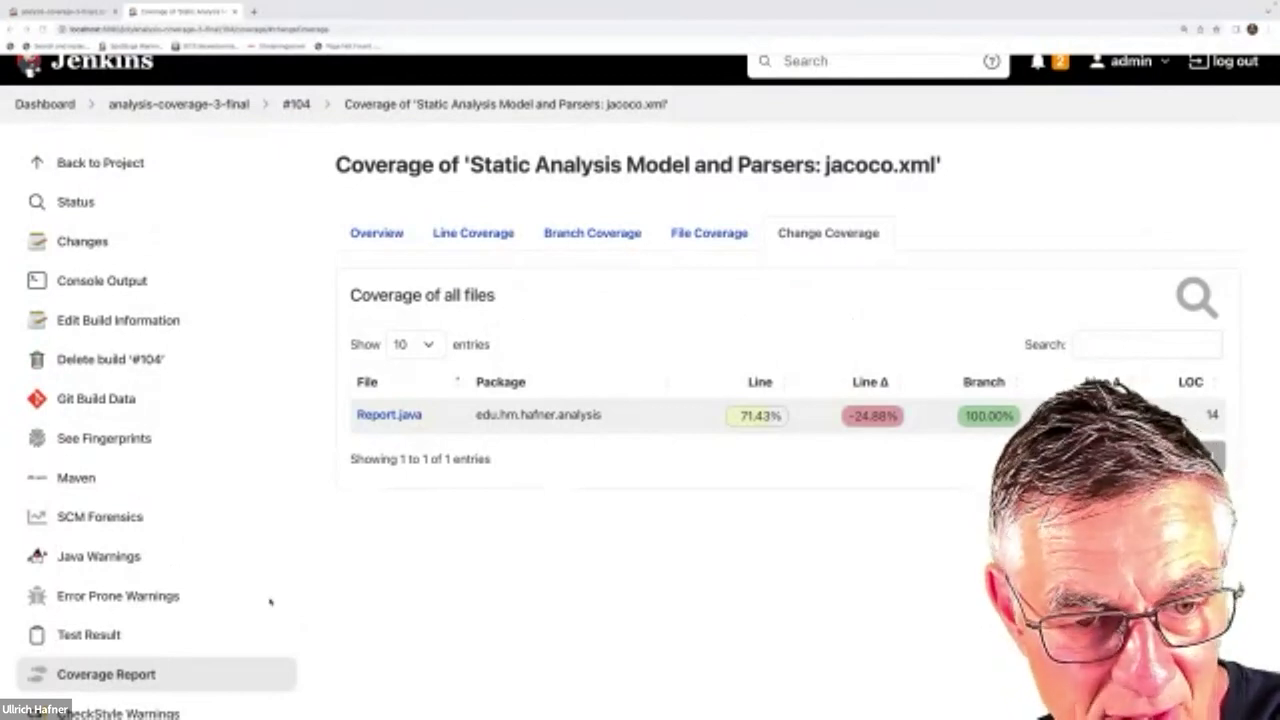
pyautogui.scroll(1, 270, 601)
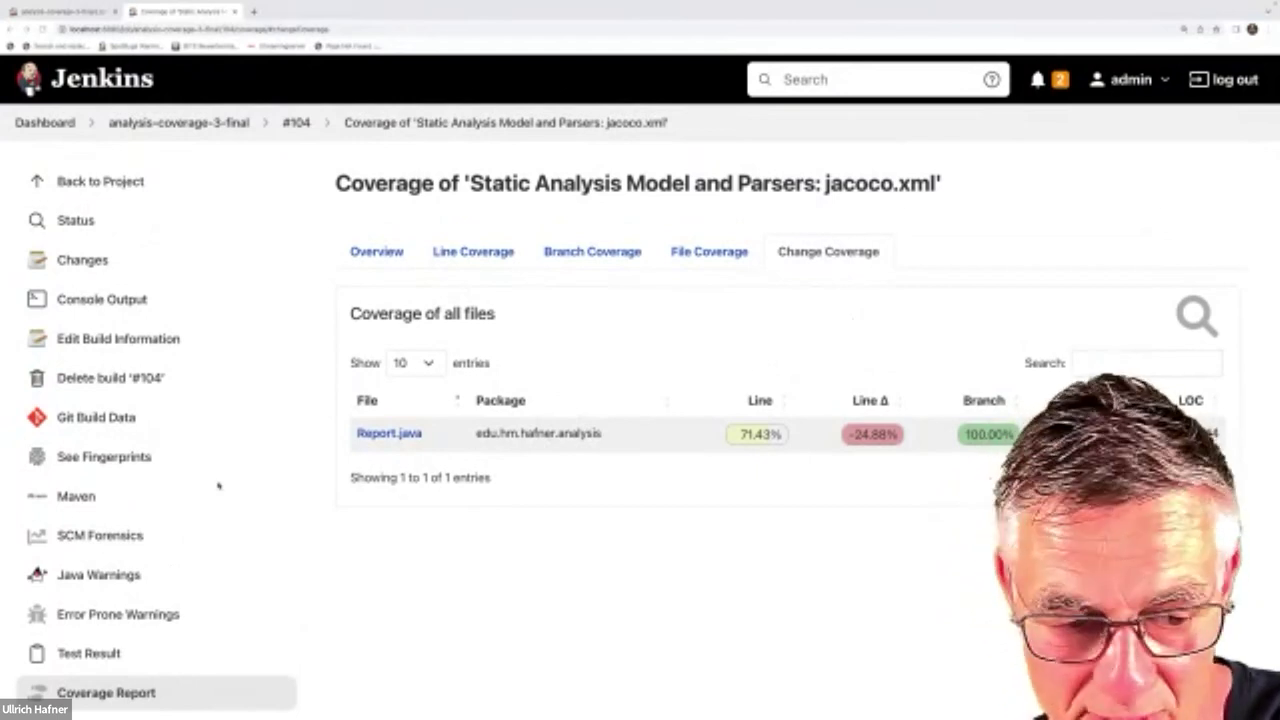
pyautogui.scroll(-4, 197, 562)
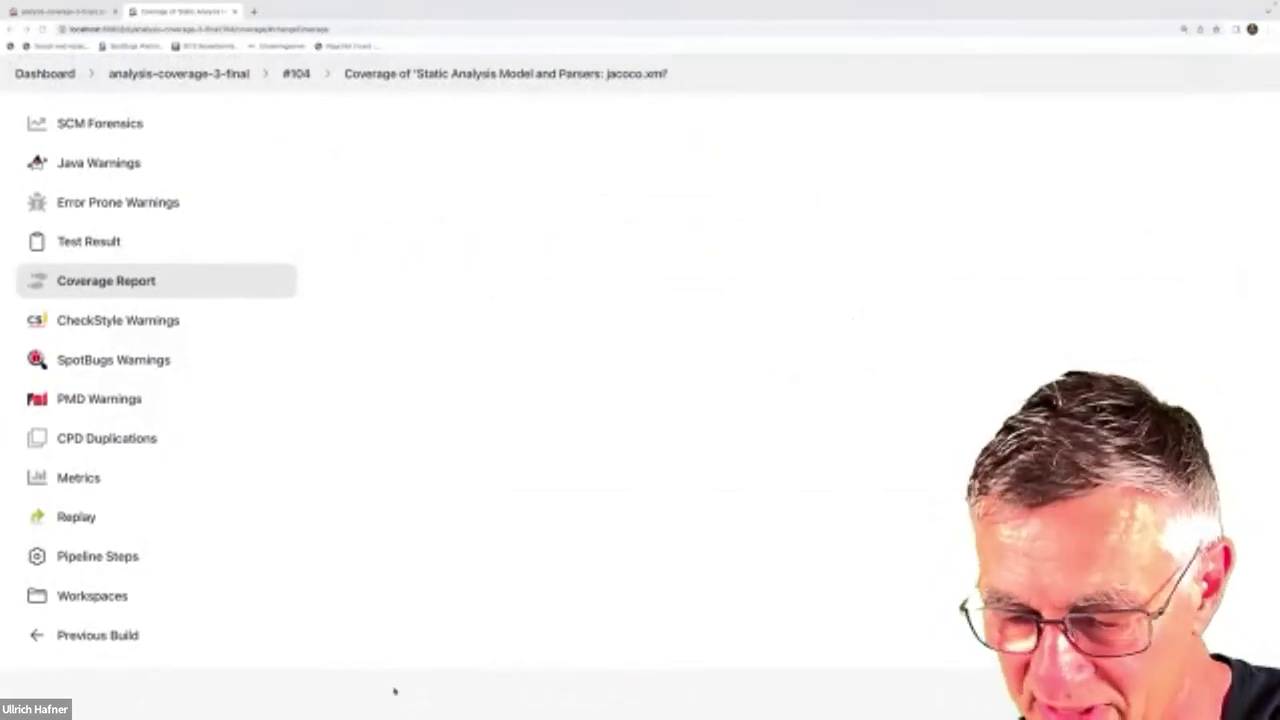
pyautogui.scroll(5, 594, 457)
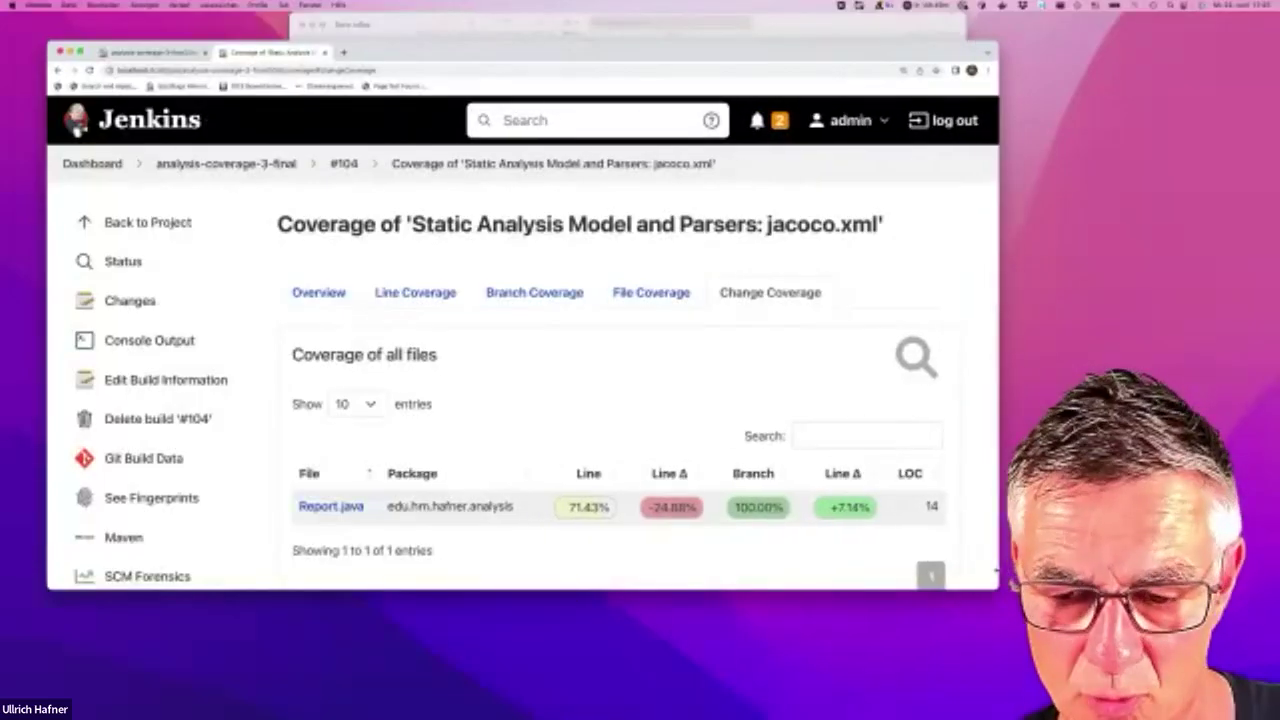
# - Read the -24.88% Line Δ tooltip, then narrow the browser window so the coverage page reflows
pyautogui.scroll(-1, 701, 457)
pyautogui.scroll(-2, 701, 457)
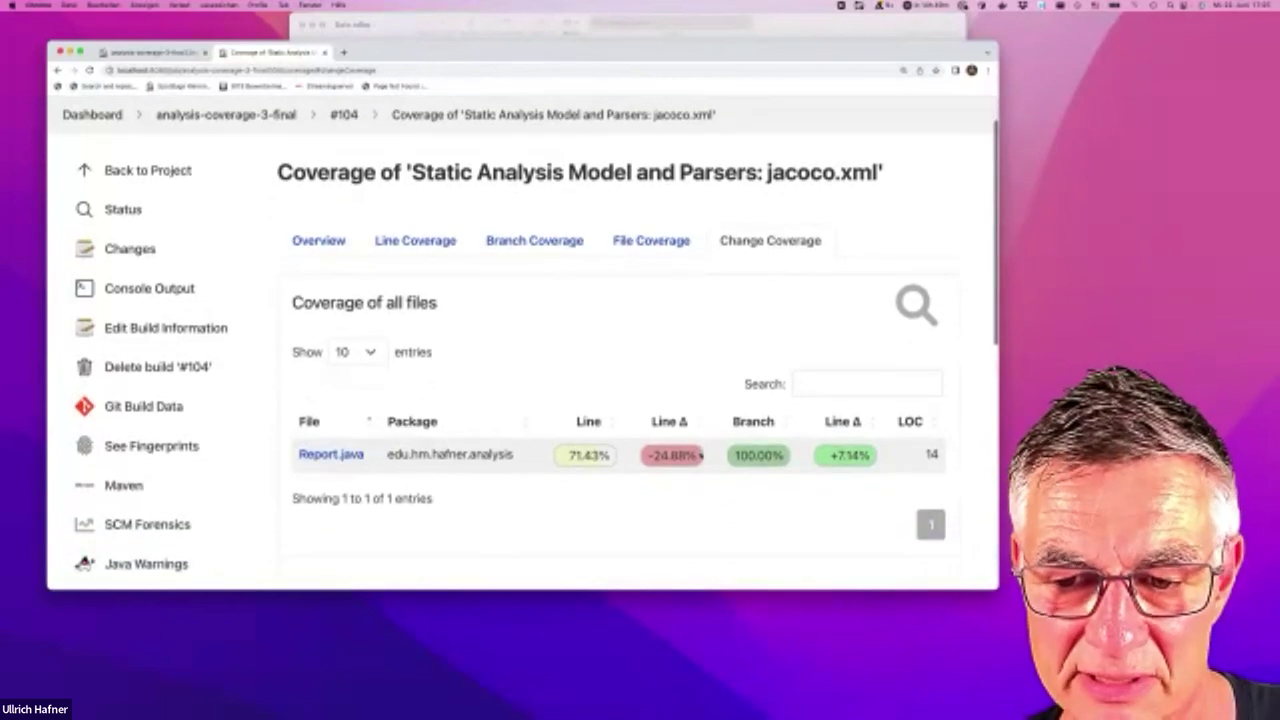
pyautogui.moveTo(701, 456)
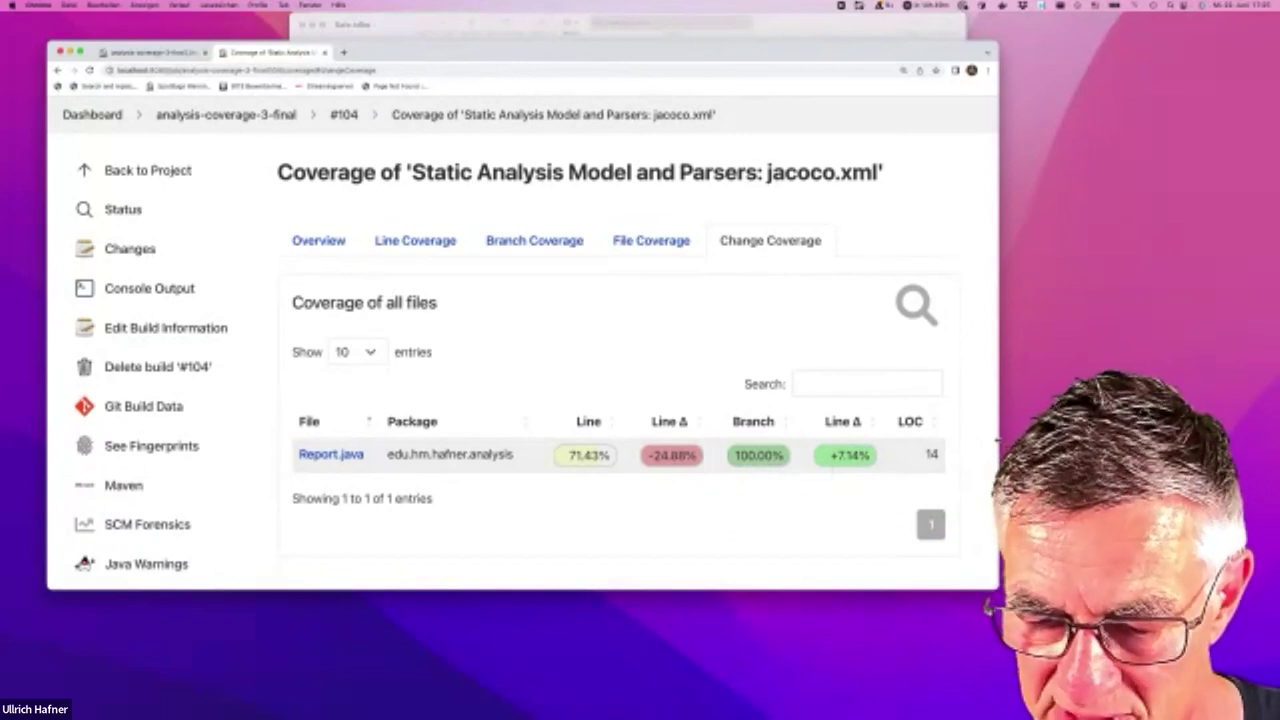
pyautogui.moveTo(997, 440); pyautogui.dragTo(910, 449)
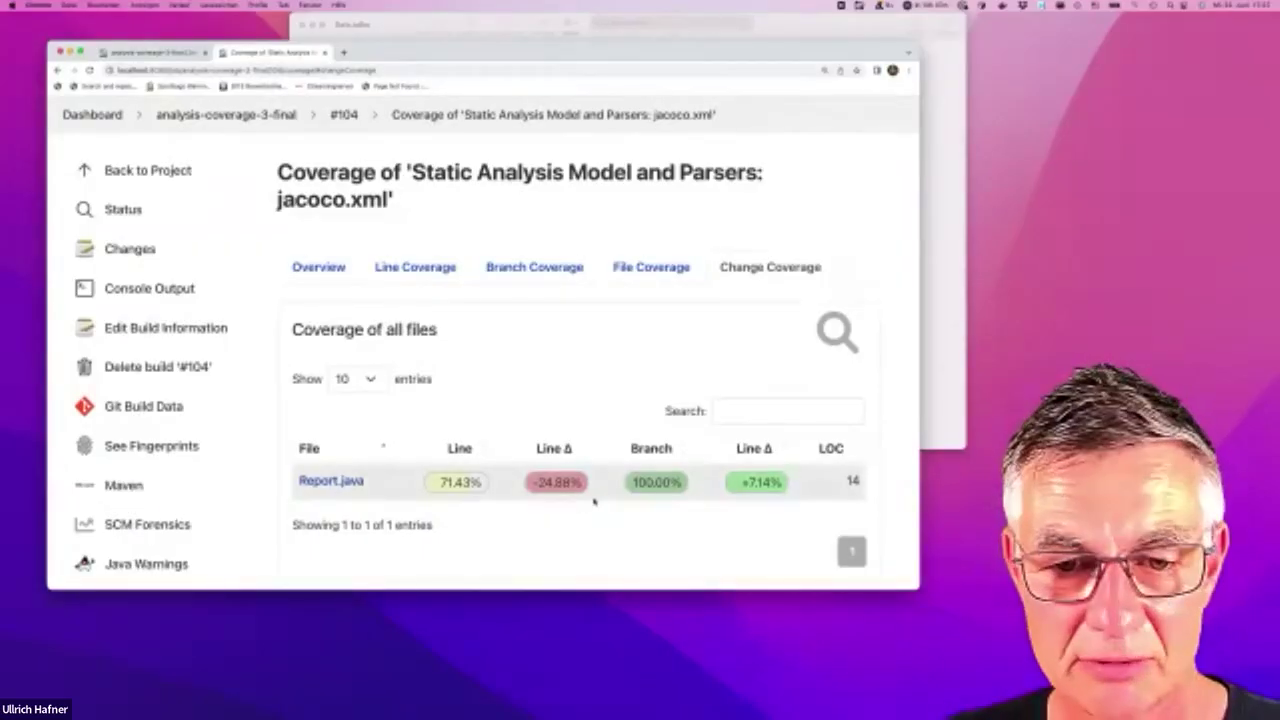
pyautogui.scroll(-2, 594, 500)
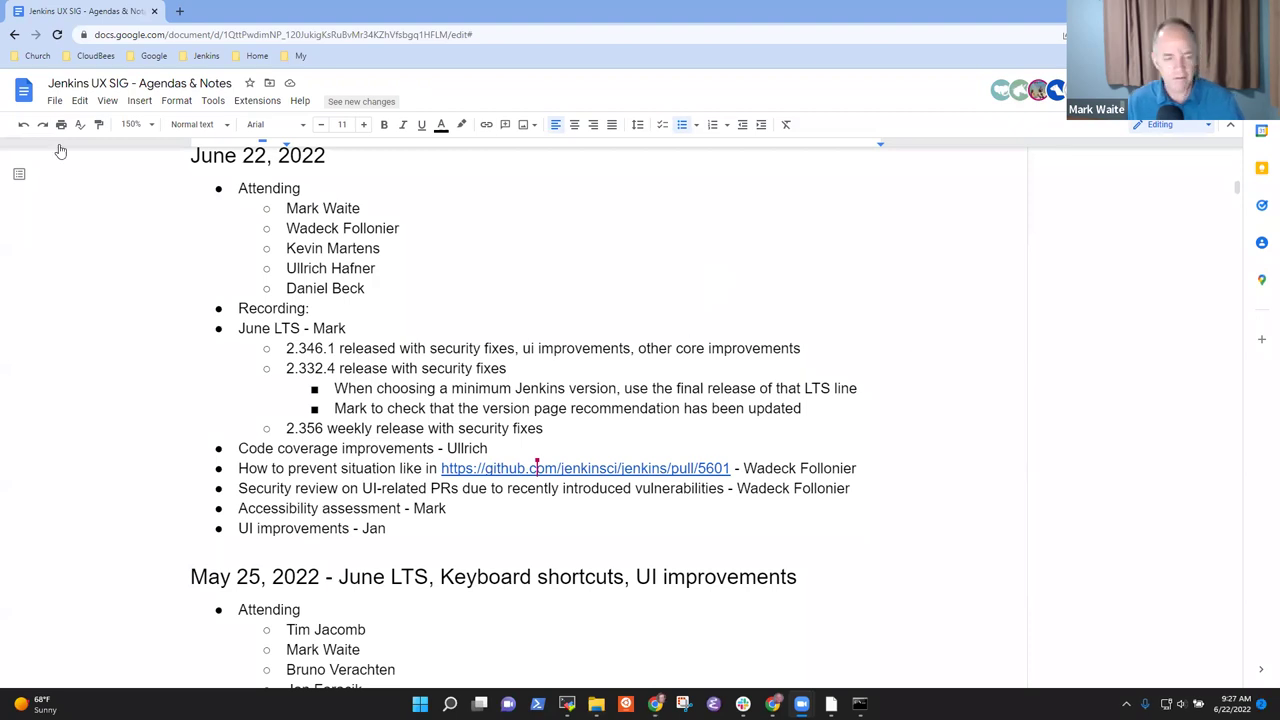
# - Open the github.com/jenkinsci/jenkins/pull/5601 link from the June 22 notes in a new tab
pyautogui.scroll(-2, 494, 311)
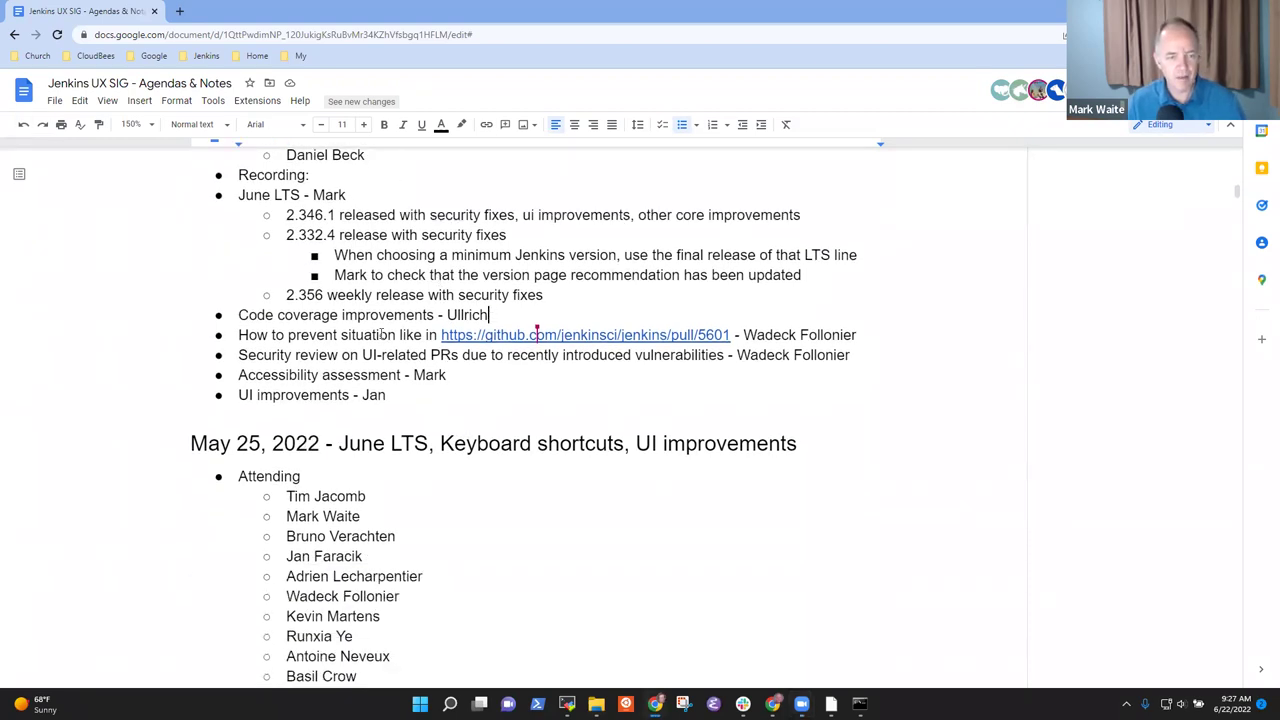
pyautogui.click(395, 338)
pyautogui.press('Home')
pyautogui.hotkey('shift', 'End')
pyautogui.press('Down')
pyautogui.press('Home')
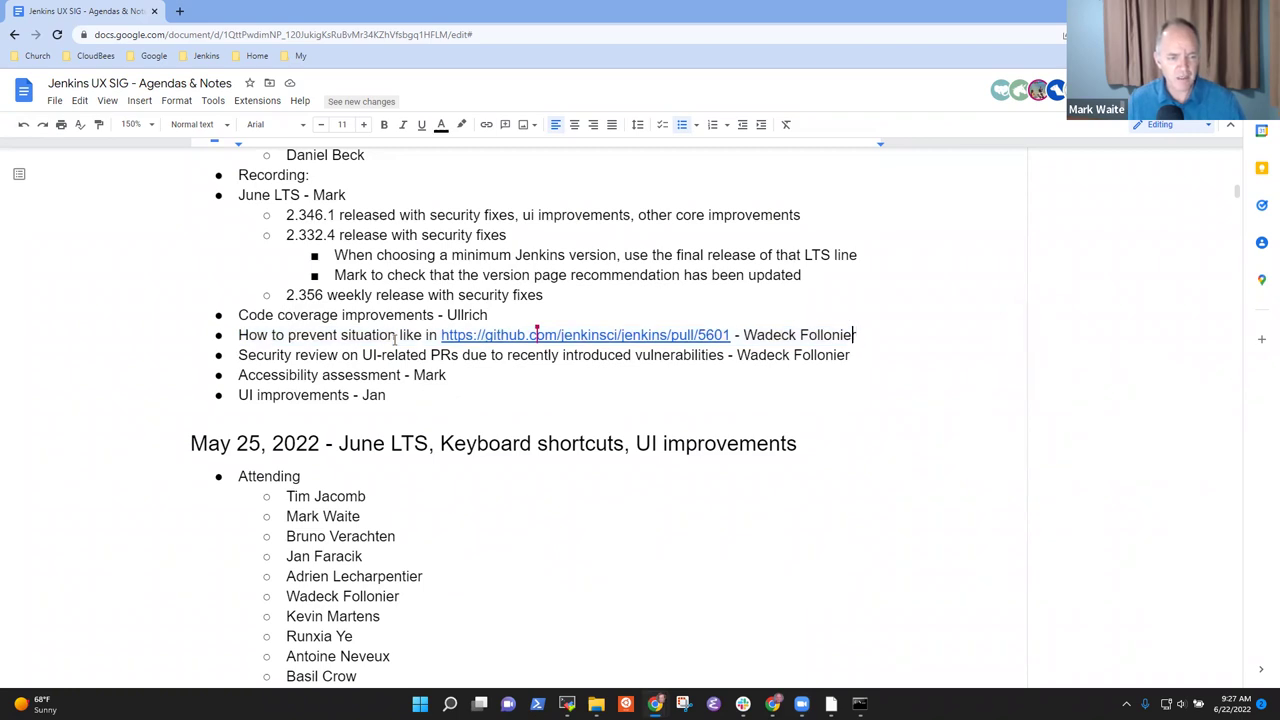
pyautogui.press('Left')
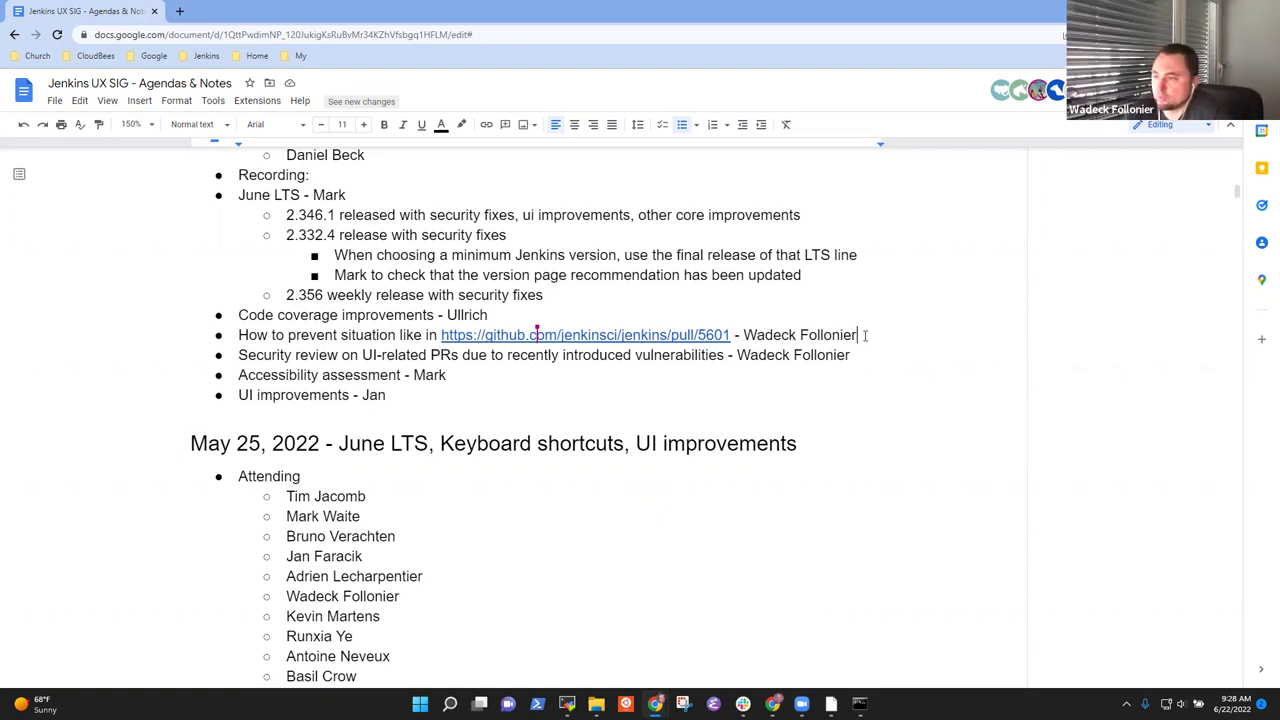
pyautogui.click(575, 340)
pyautogui.click(578, 360)
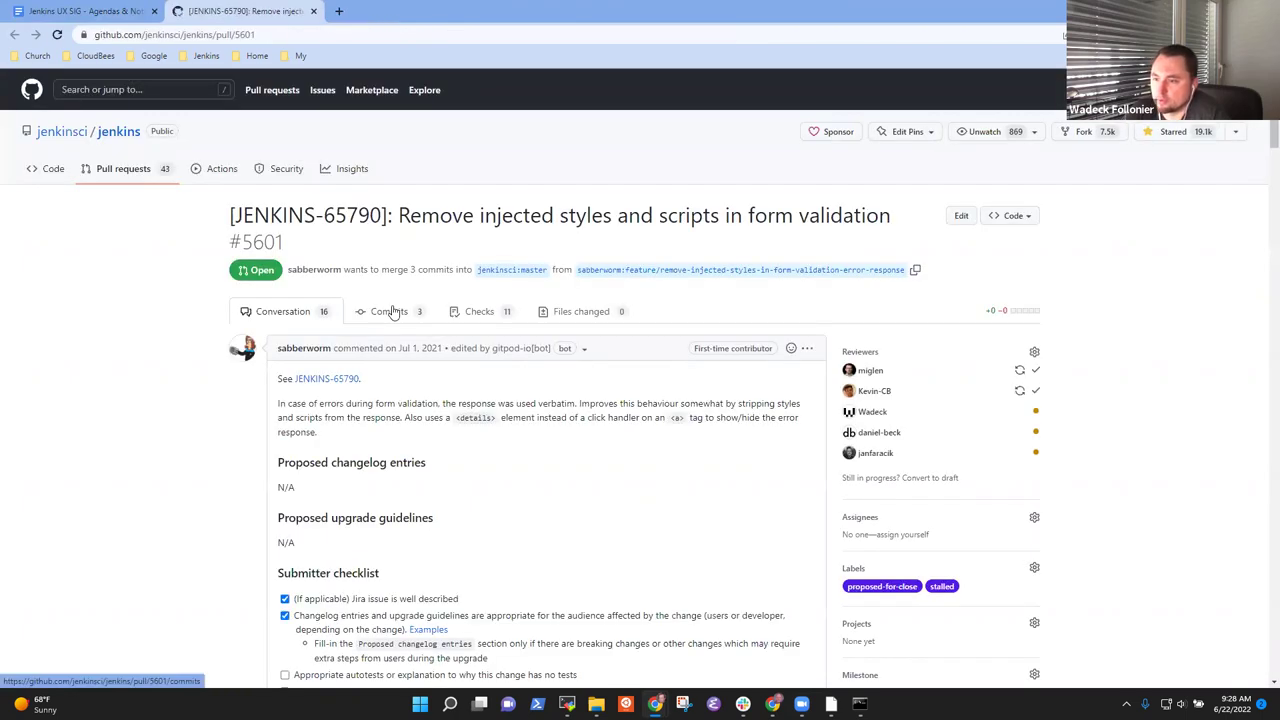
pyautogui.hotkey('ctrl', '+')
pyautogui.hotkey('ctrl', '+')
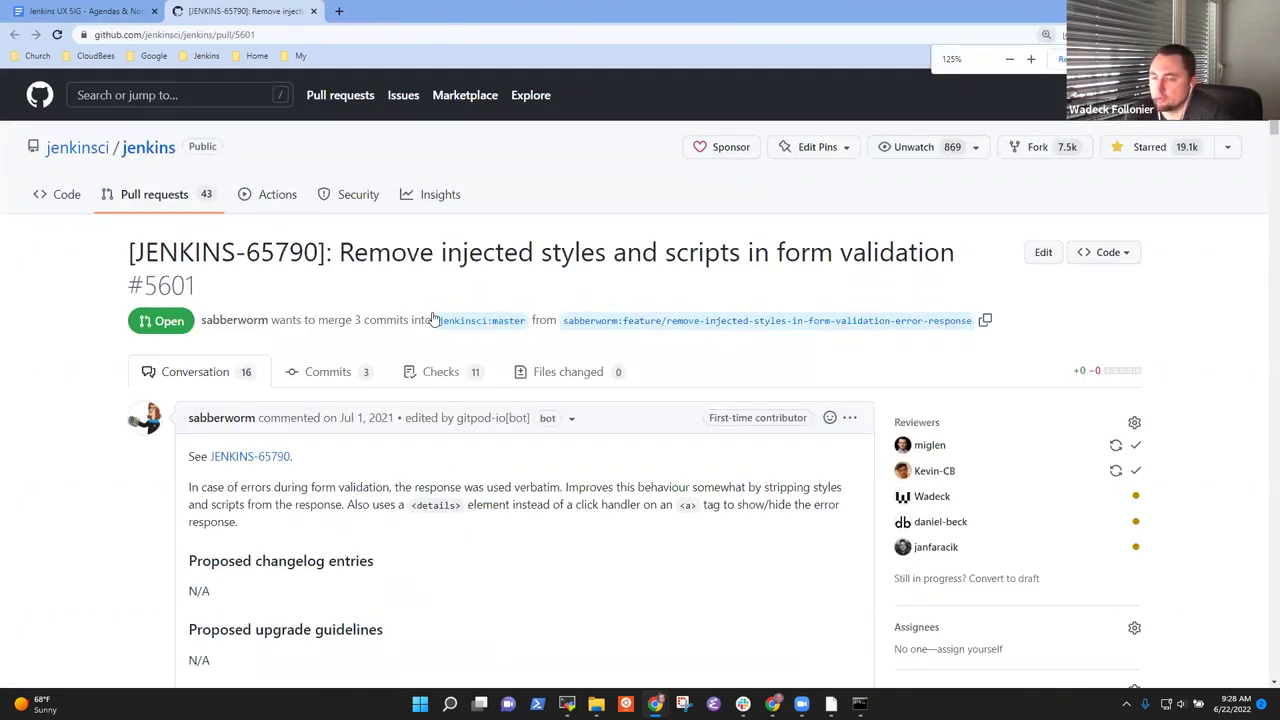
pyautogui.scroll(-2, 433, 318)
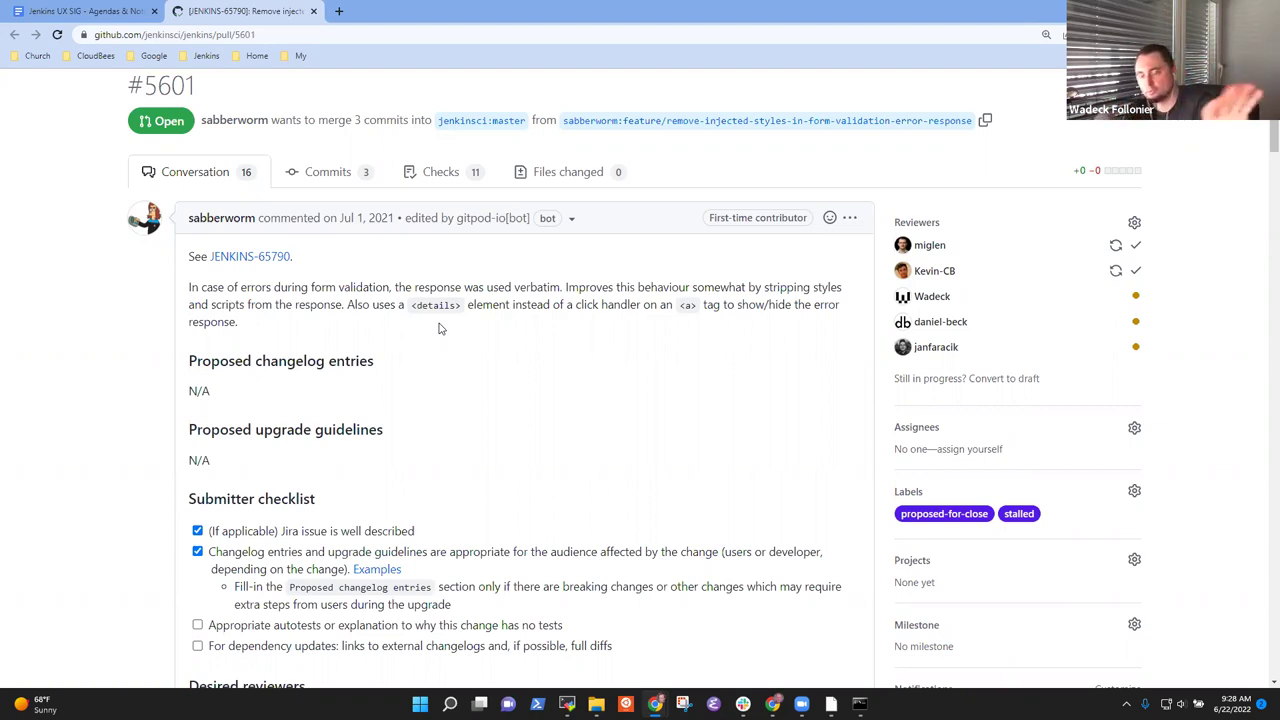
pyautogui.scroll(2, 463, 359)
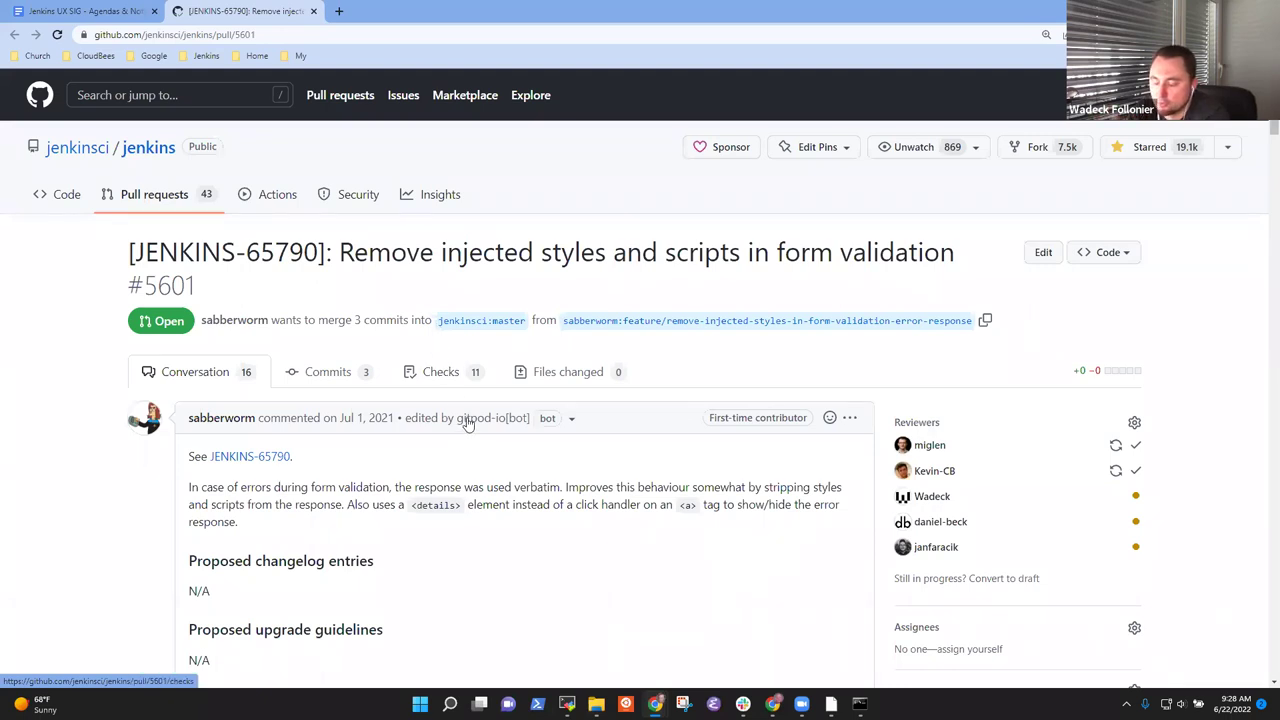
pyautogui.scroll(-1, 580, 372)
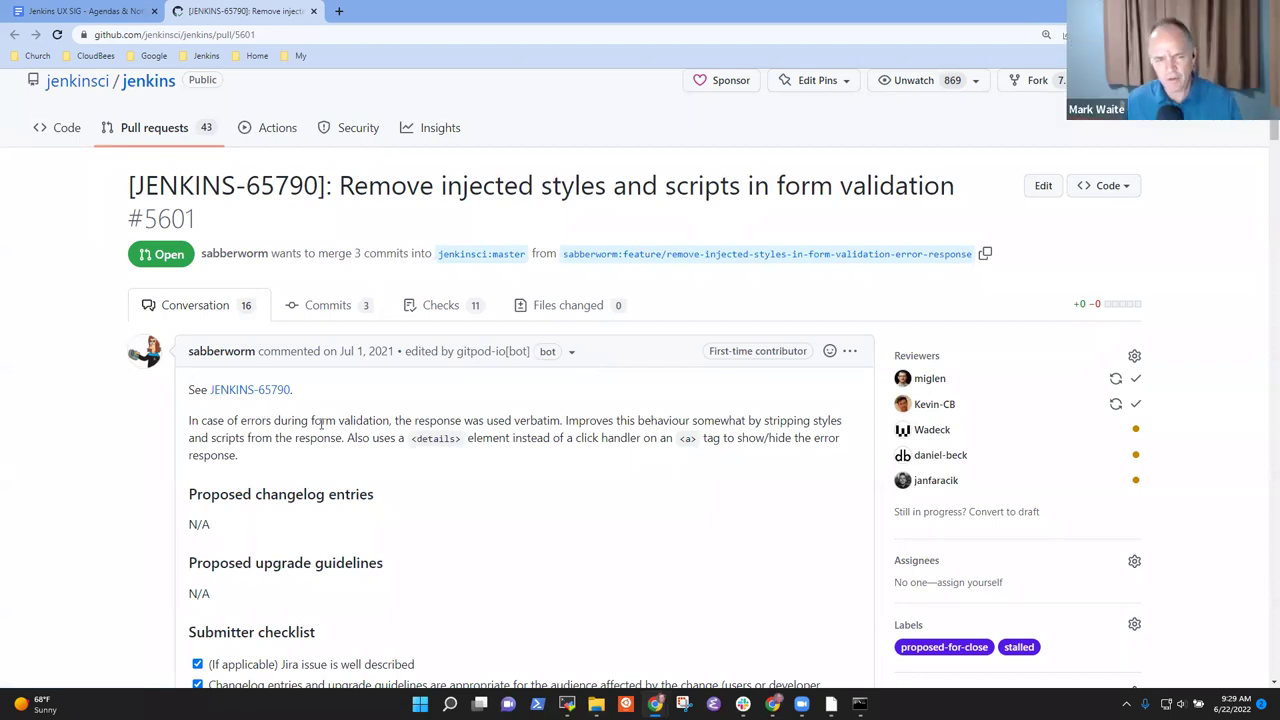
pyautogui.moveTo(399, 352); pyautogui.dragTo(178, 357)
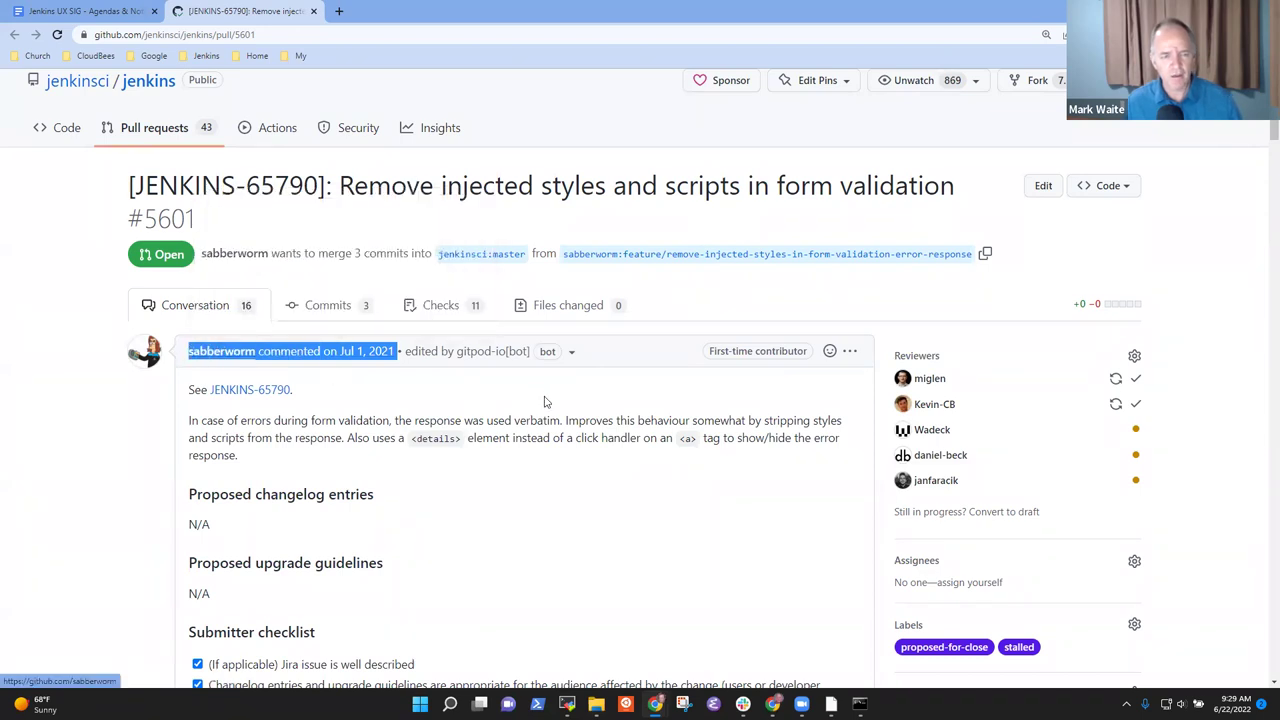
pyautogui.click(84, 493)
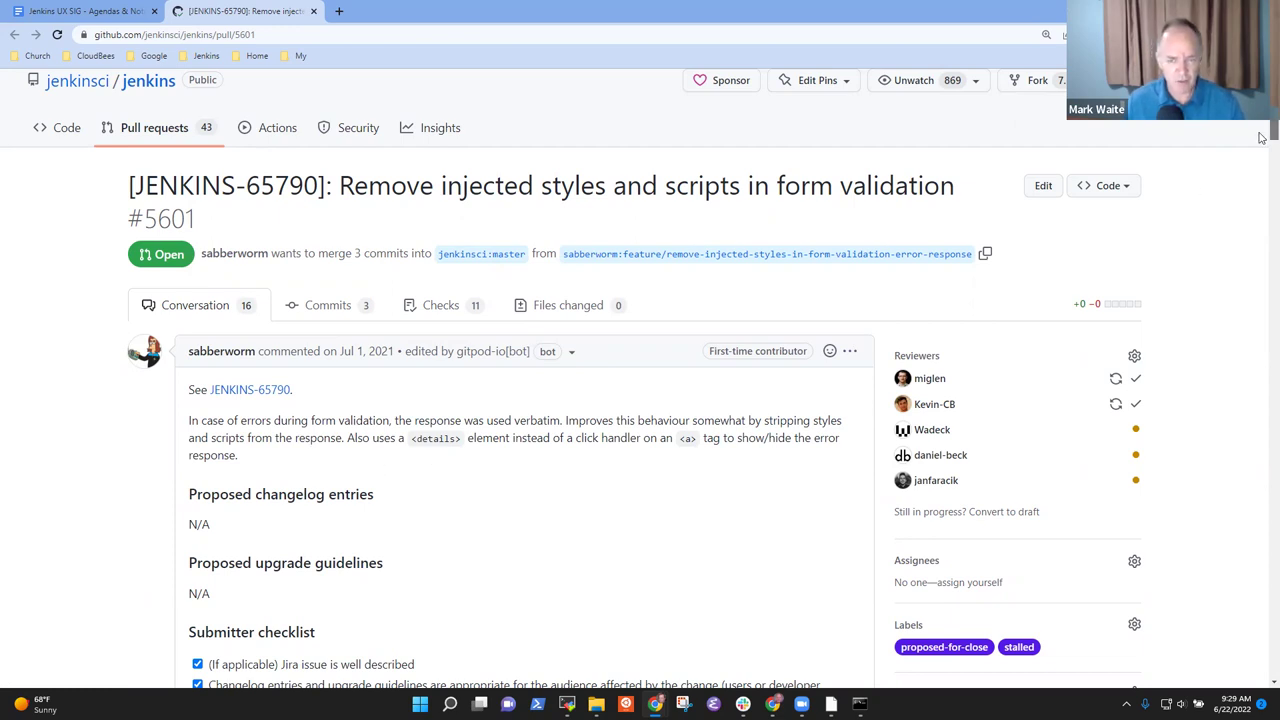
pyautogui.scroll(1, 1262, 137)
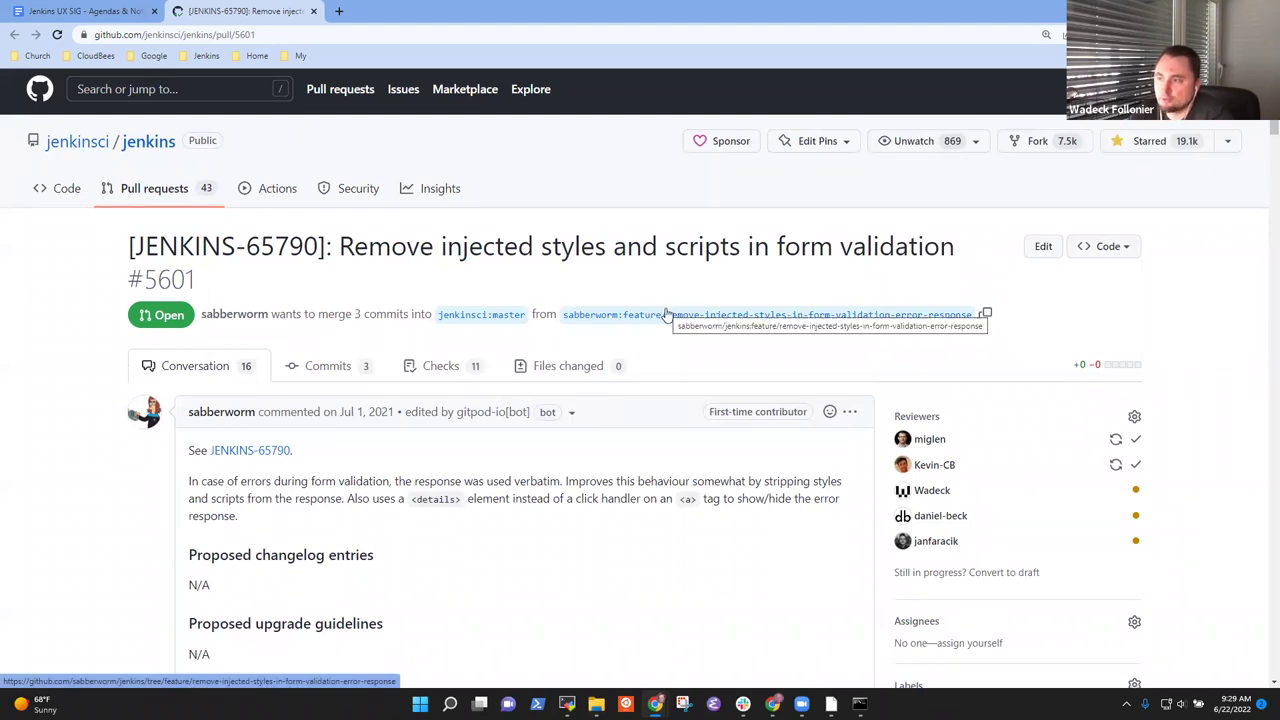
pyautogui.scroll(-5, 1208, 142)
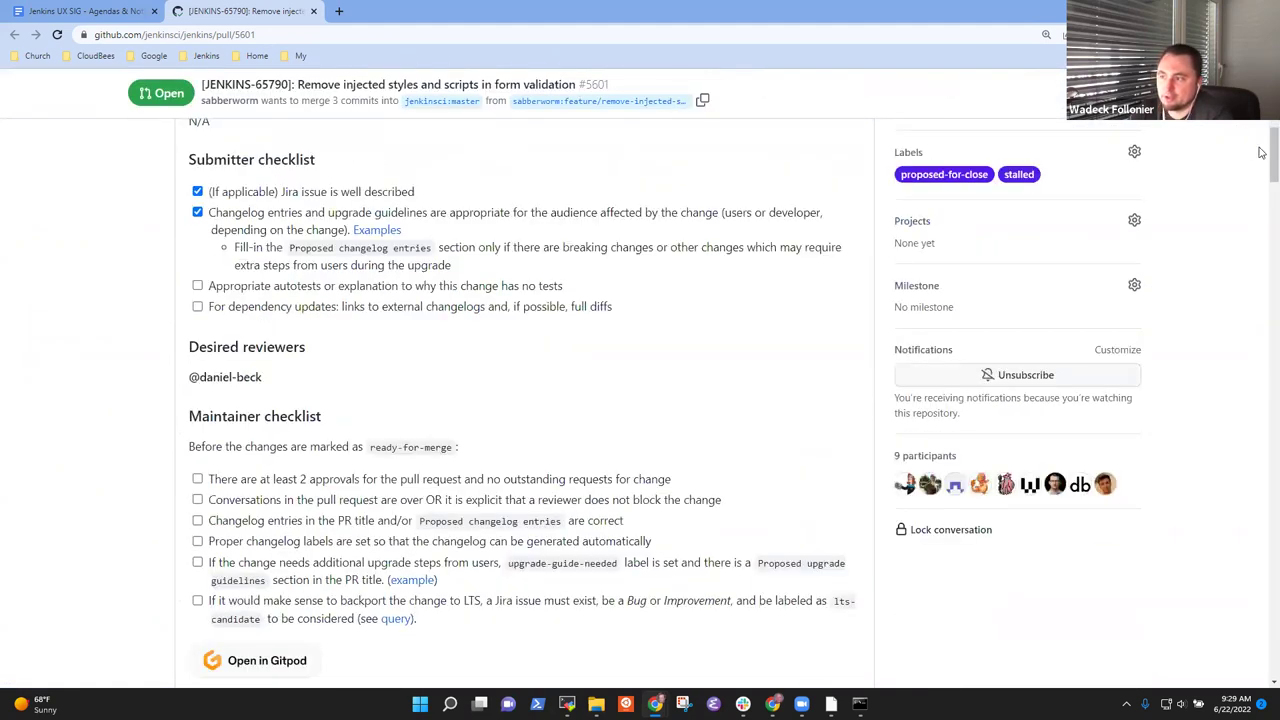
pyautogui.moveTo(1272, 150); pyautogui.dragTo(1272, 594)
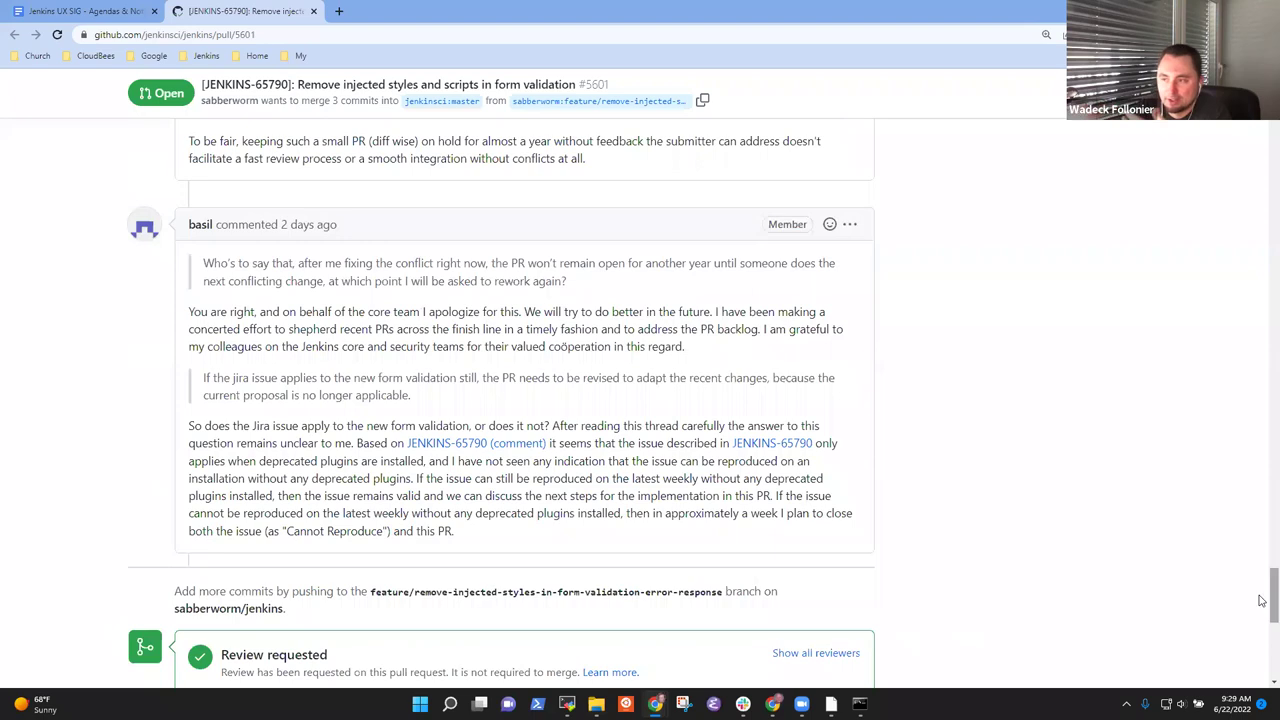
pyautogui.scroll(1, 726, 546)
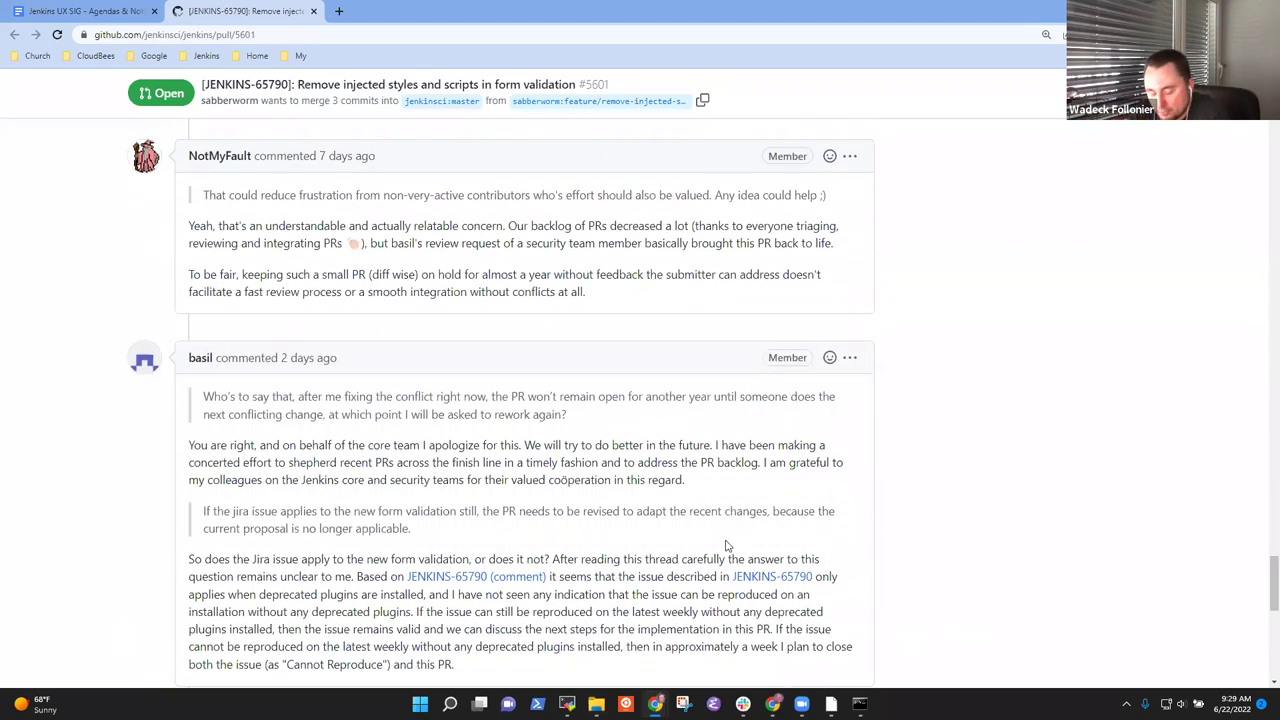
pyautogui.scroll(3, 733, 555)
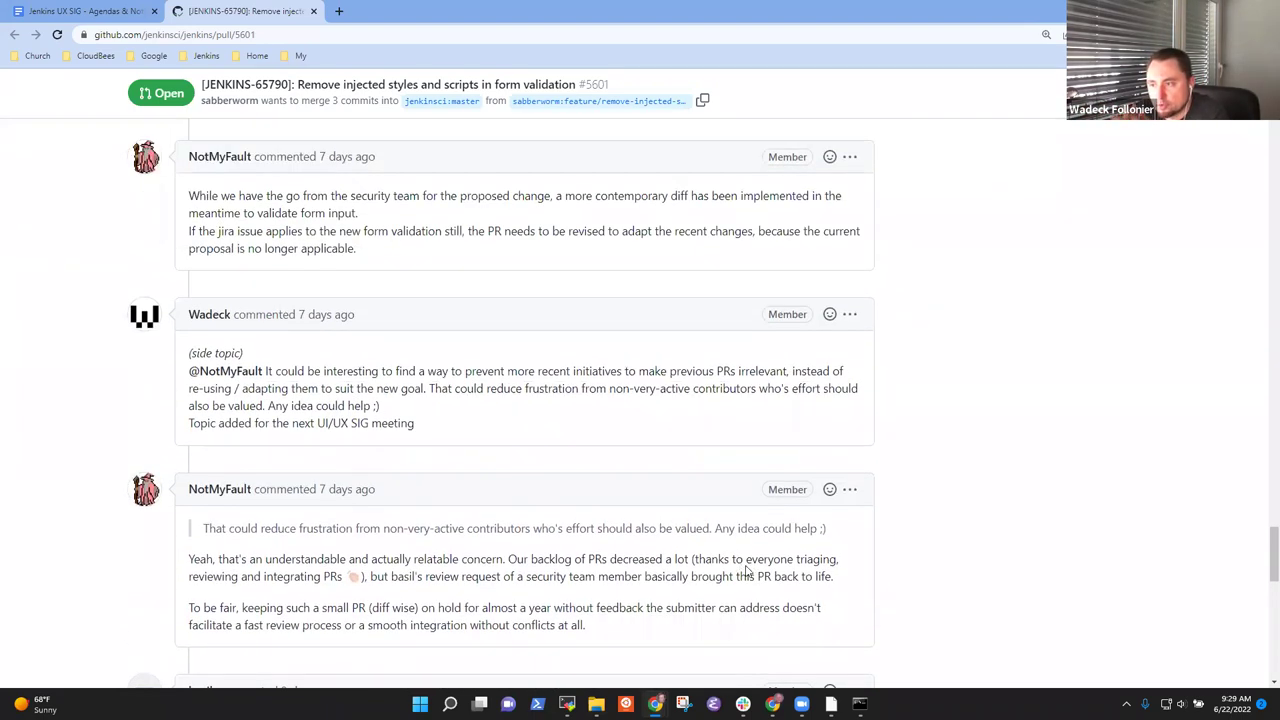
pyautogui.scroll(-2, 745, 568)
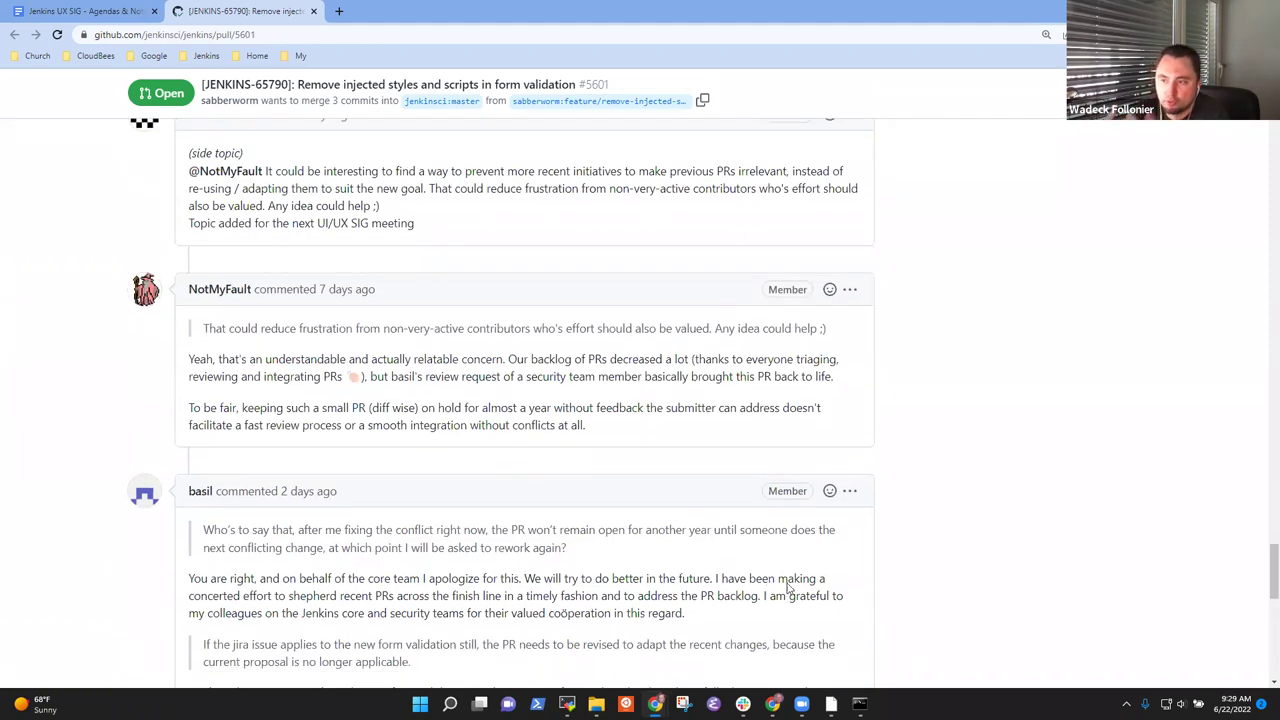
pyautogui.scroll(-1, 820, 578)
pyautogui.scroll(-1, 918, 575)
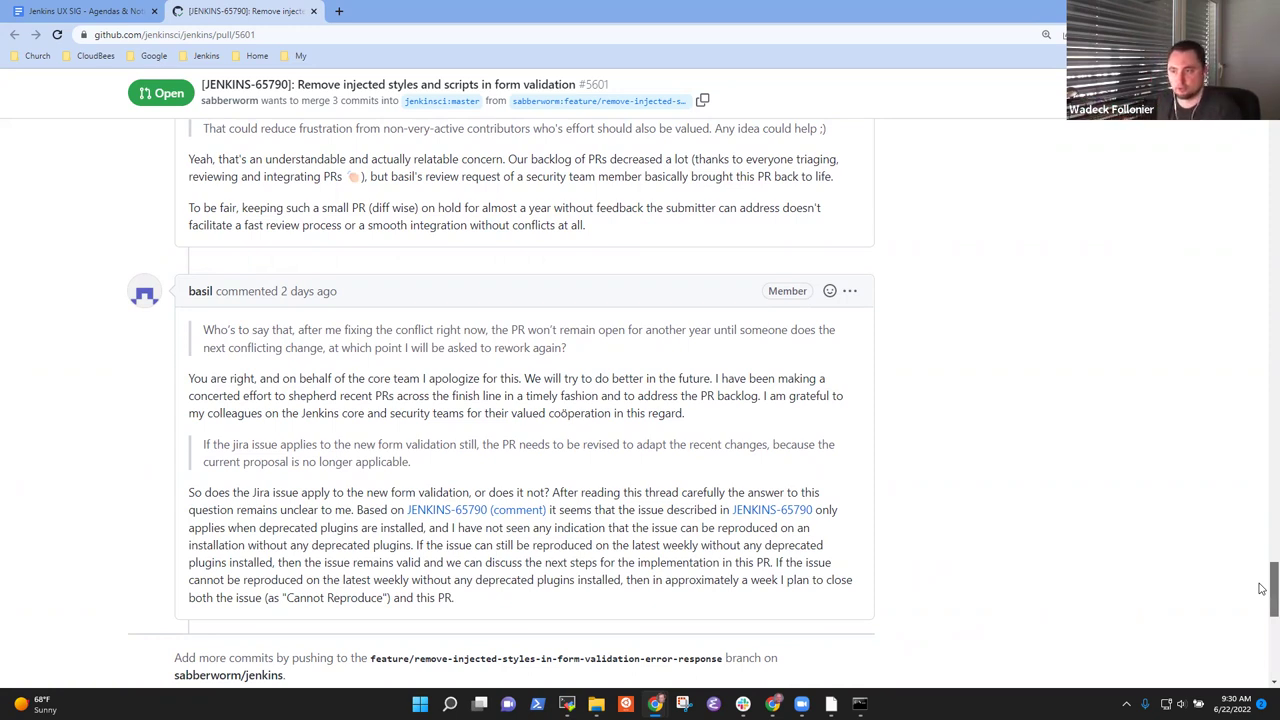
pyautogui.scroll(1, 1261, 588)
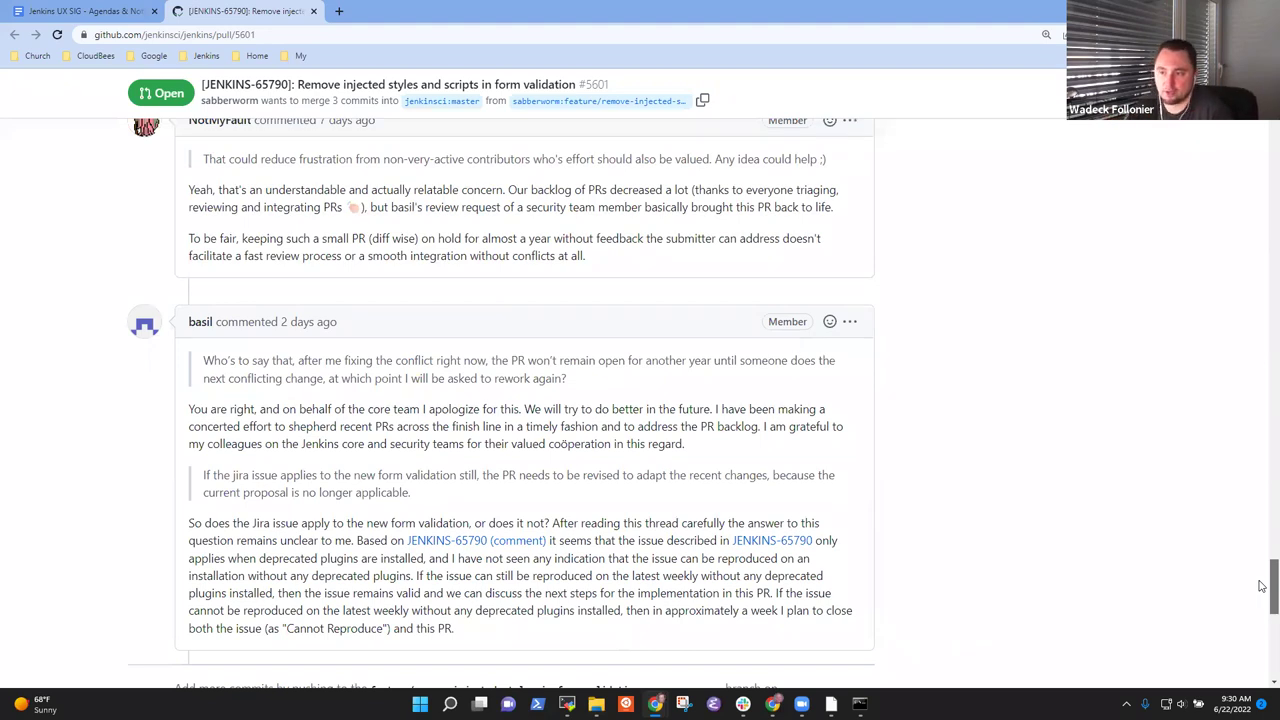
pyautogui.scroll(1, 1261, 587)
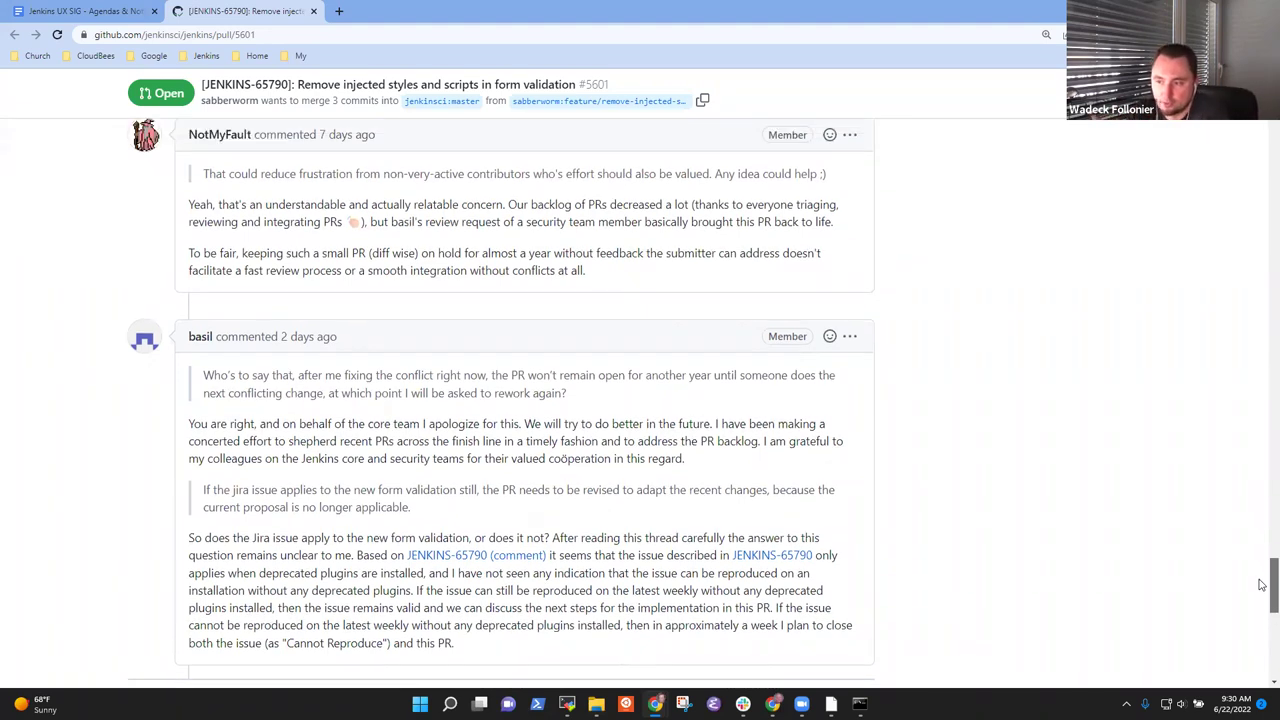
pyautogui.scroll(-1, 1261, 586)
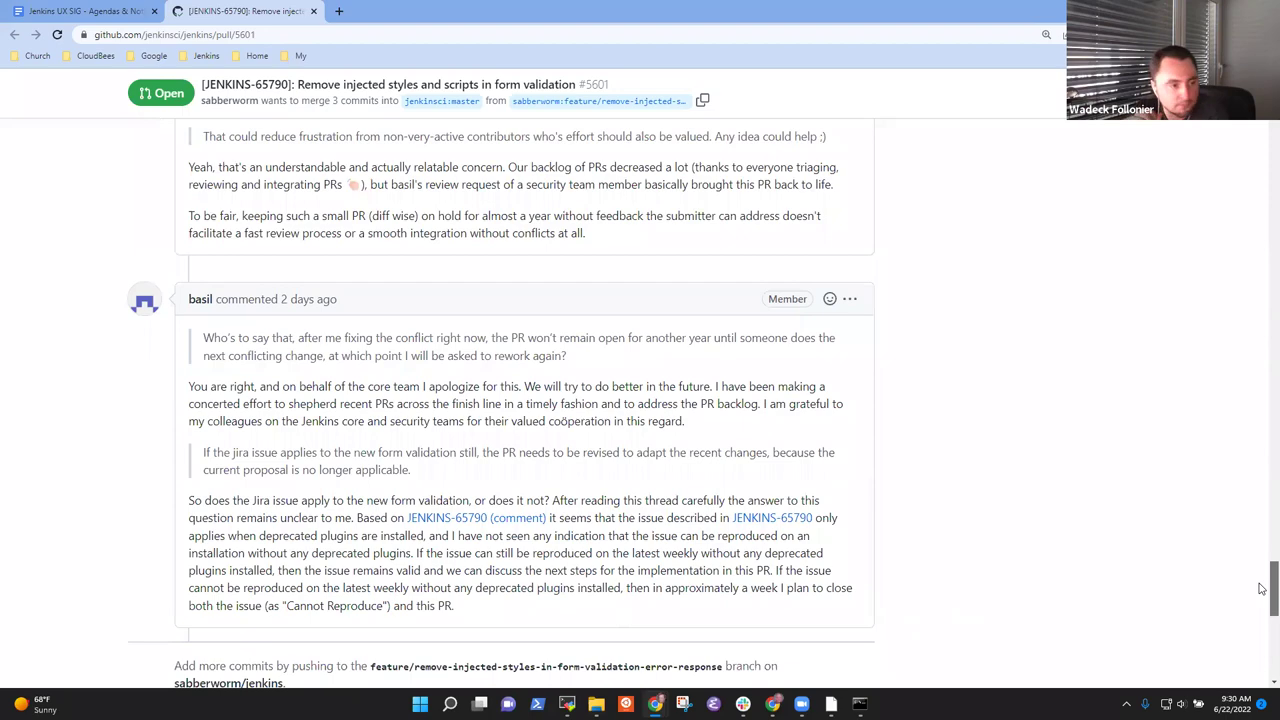
pyautogui.scroll(15, 1261, 587)
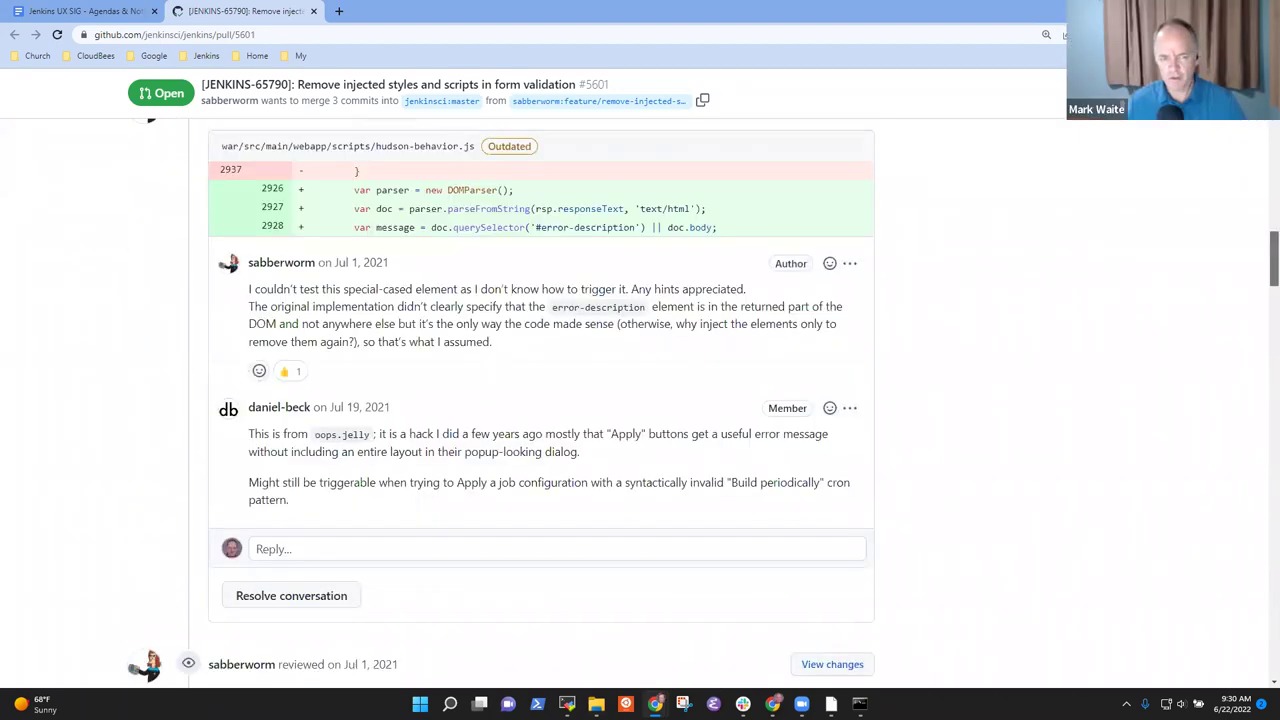
pyautogui.scroll(-15, 540, 400)
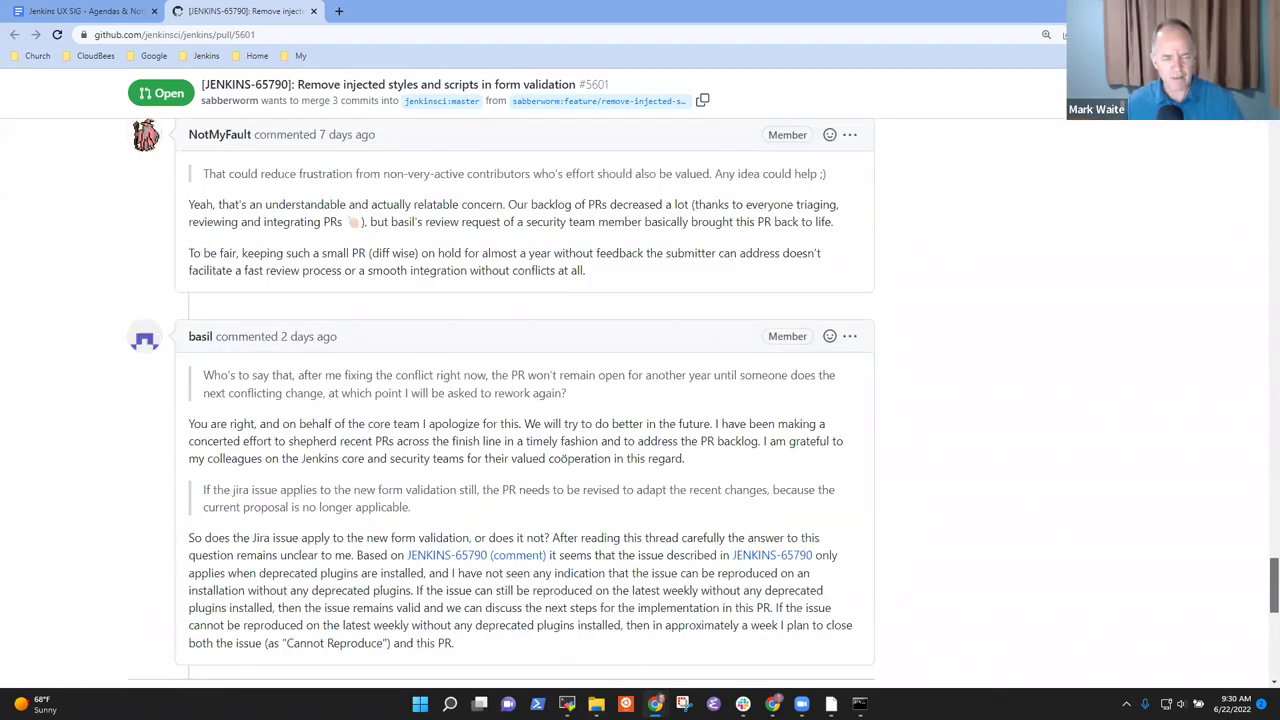
pyautogui.scroll(1, 429, 244)
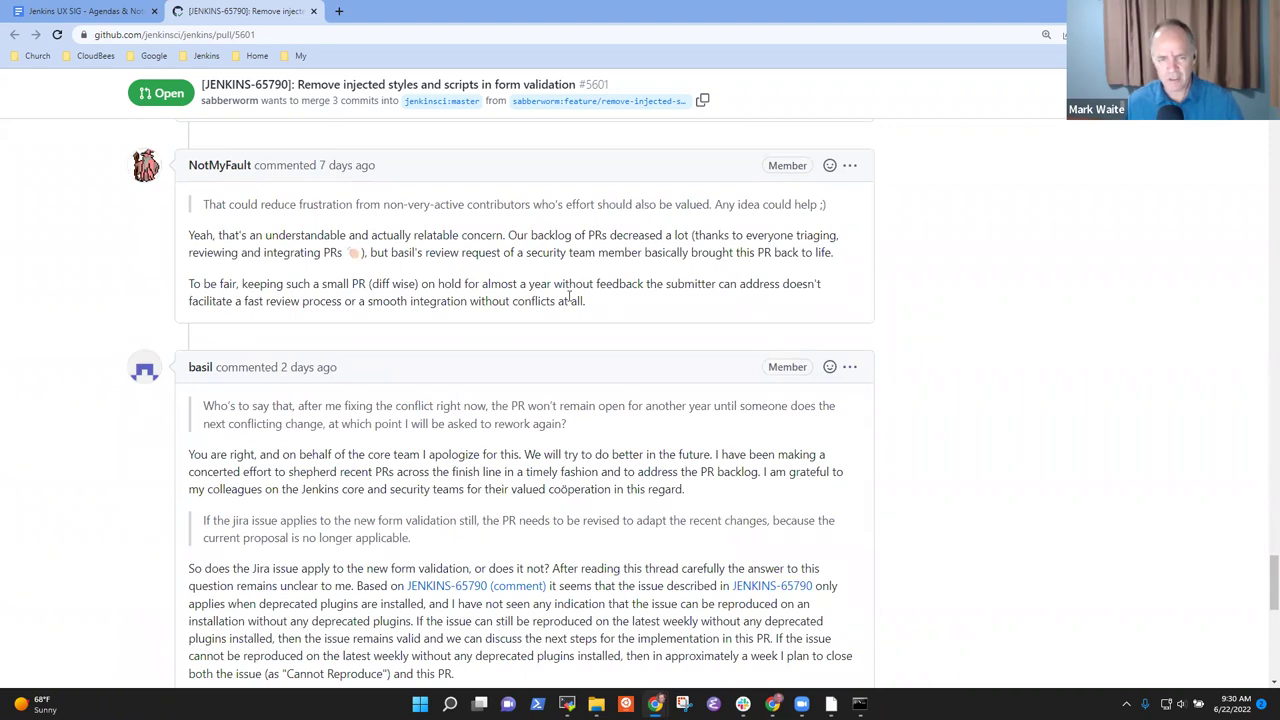
pyautogui.moveTo(586, 301); pyautogui.dragTo(190, 279)
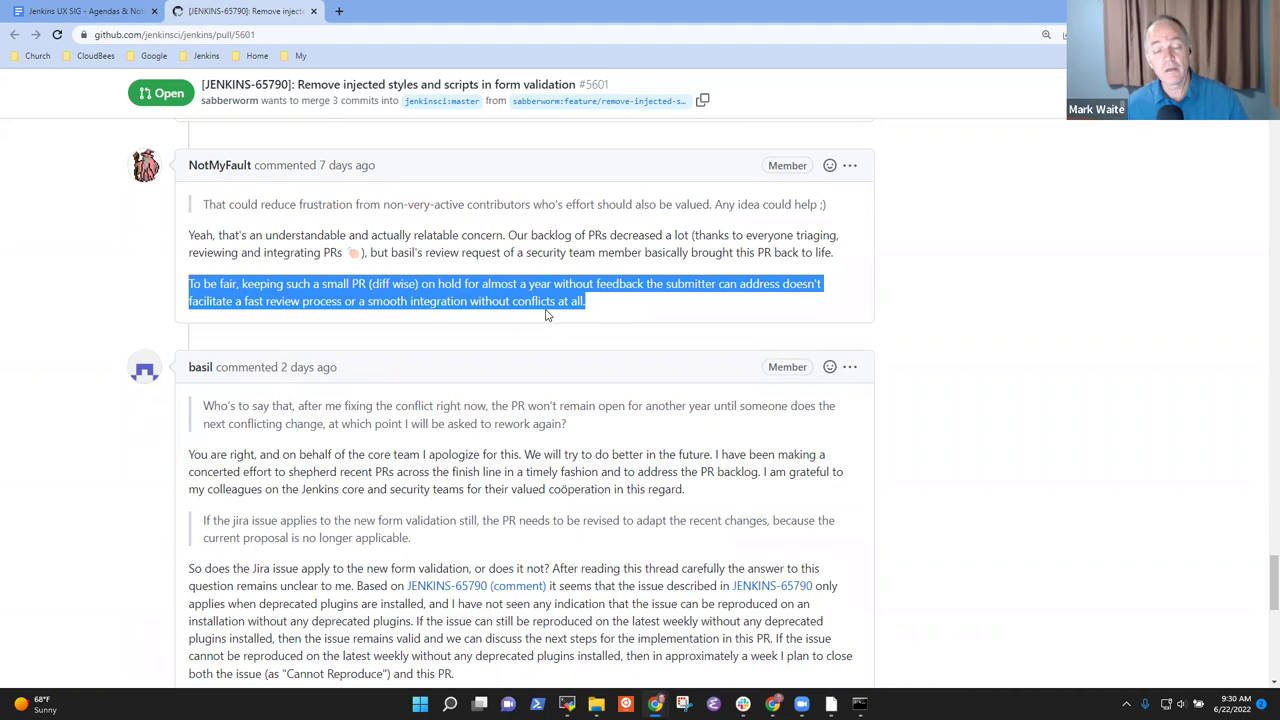
pyautogui.click(1088, 309)
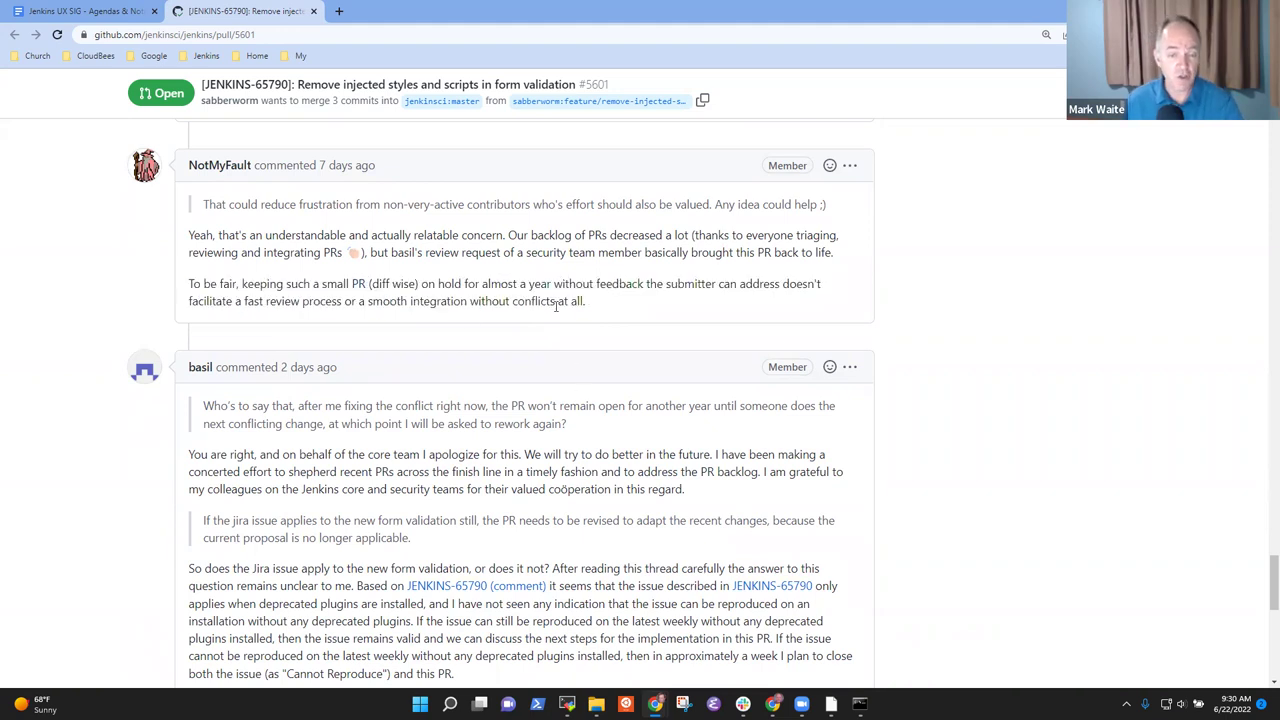
pyautogui.moveTo(585, 301); pyautogui.dragTo(190, 282)
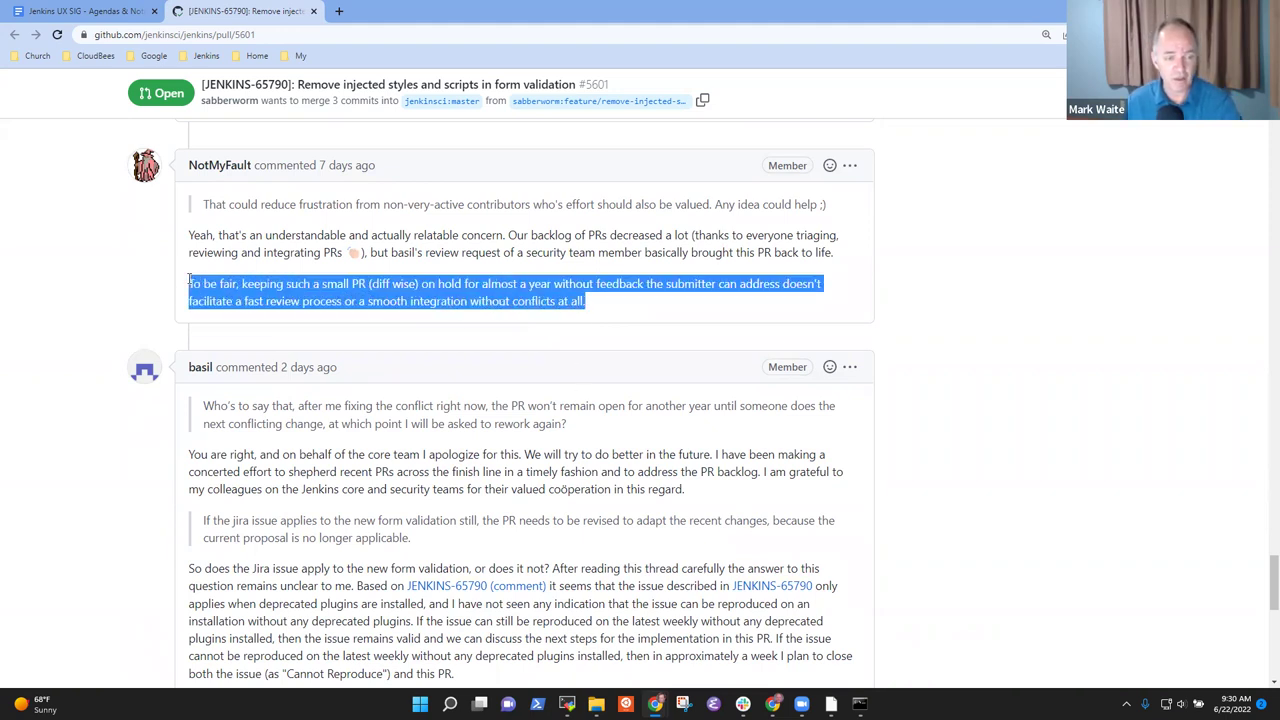
pyautogui.click(1076, 351)
pyautogui.scroll(-3, 440, 540)
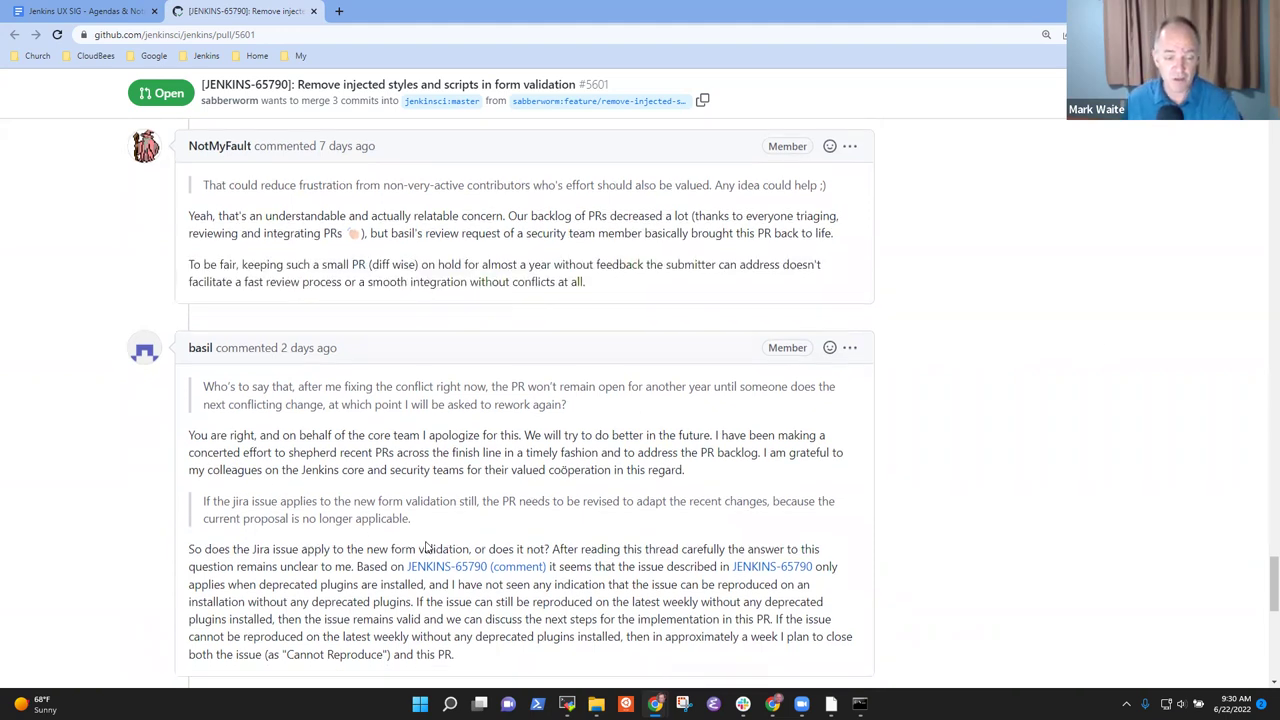
pyautogui.moveTo(456, 408); pyautogui.dragTo(204, 352)
pyautogui.click(979, 368)
pyautogui.scroll(3, 953, 385)
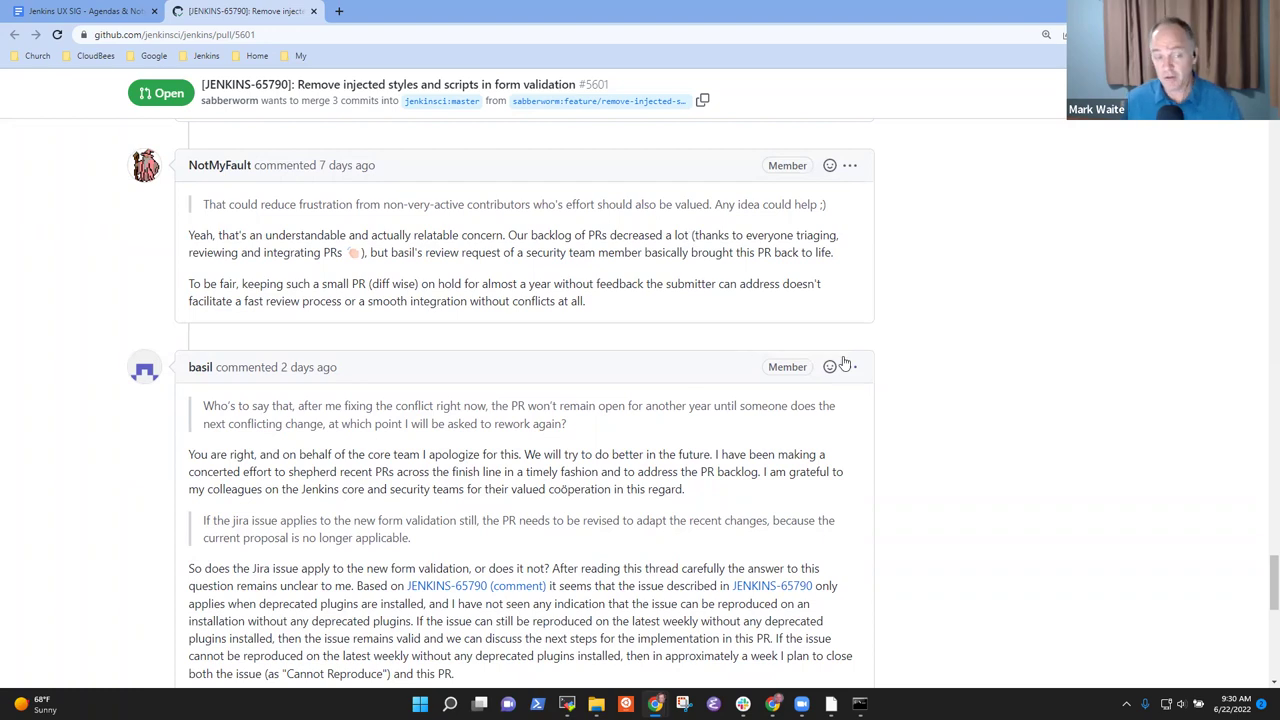
pyautogui.scroll(3, 914, 394)
pyautogui.scroll(-1, 1033, 430)
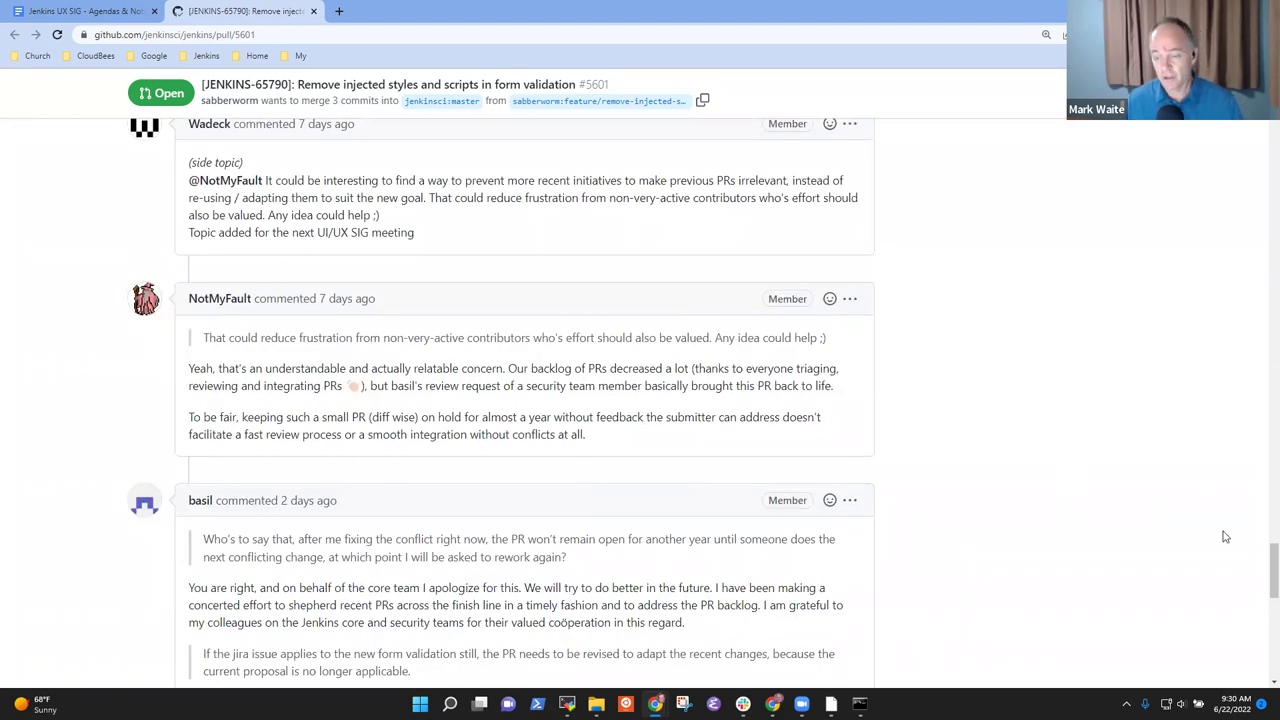
pyautogui.moveTo(1272, 570); pyautogui.dragTo(1273, 128)
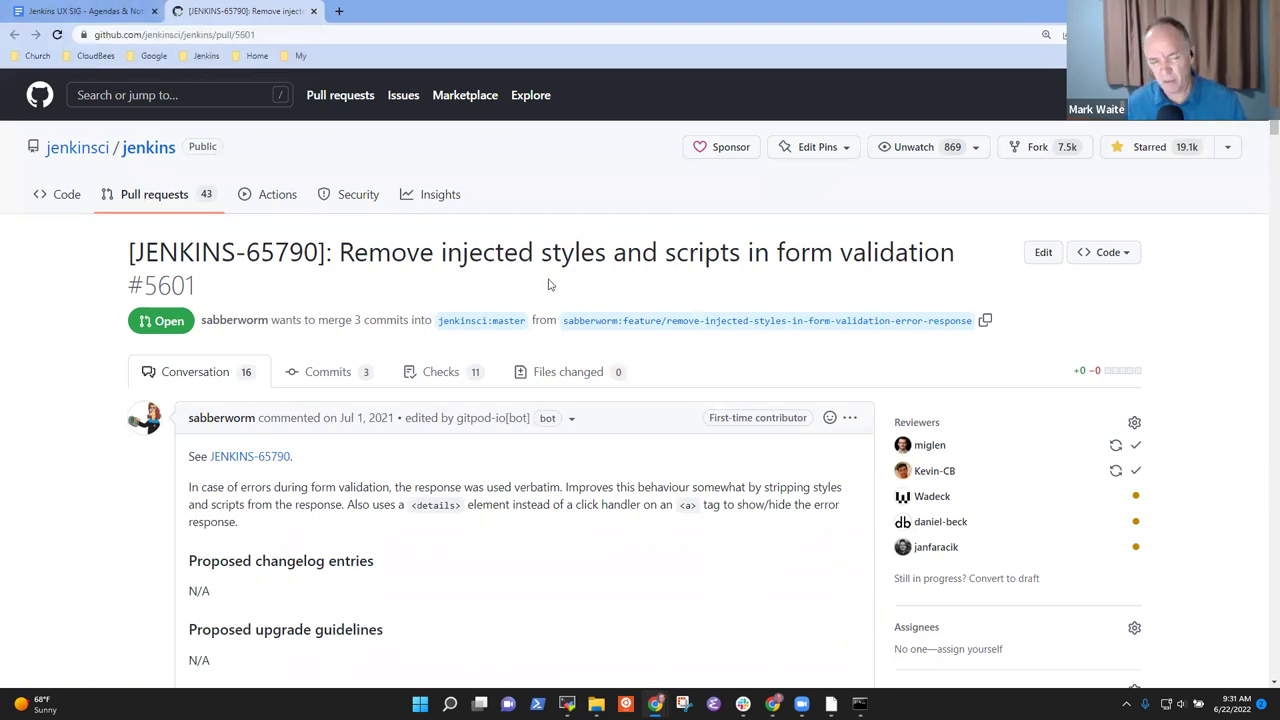
pyautogui.click(172, 199)
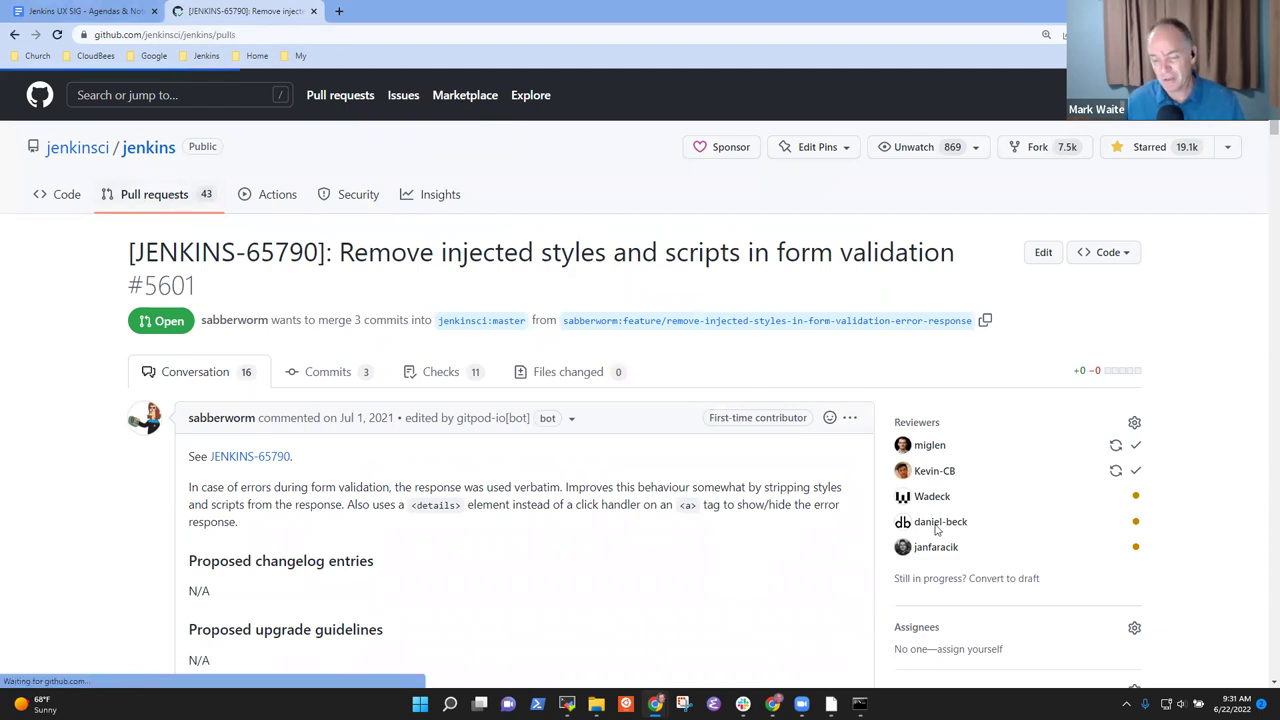
pyautogui.scroll(-2, 960, 460)
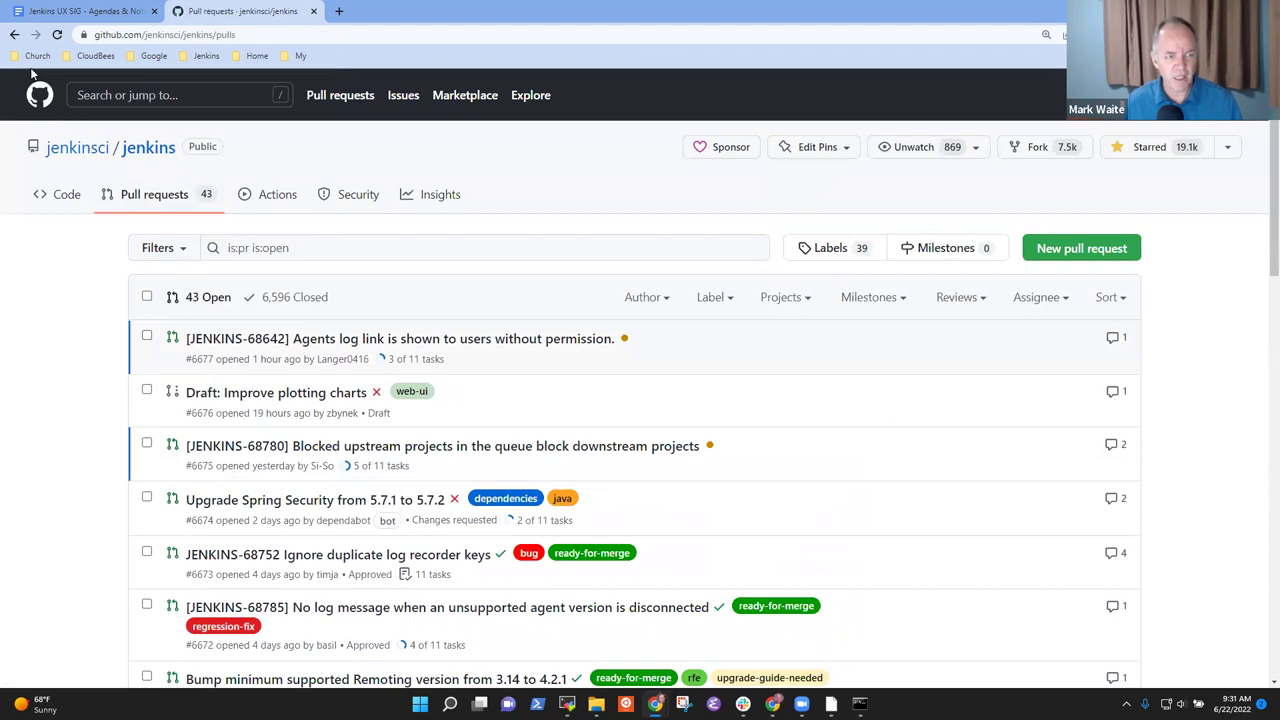
pyautogui.click(14, 35)
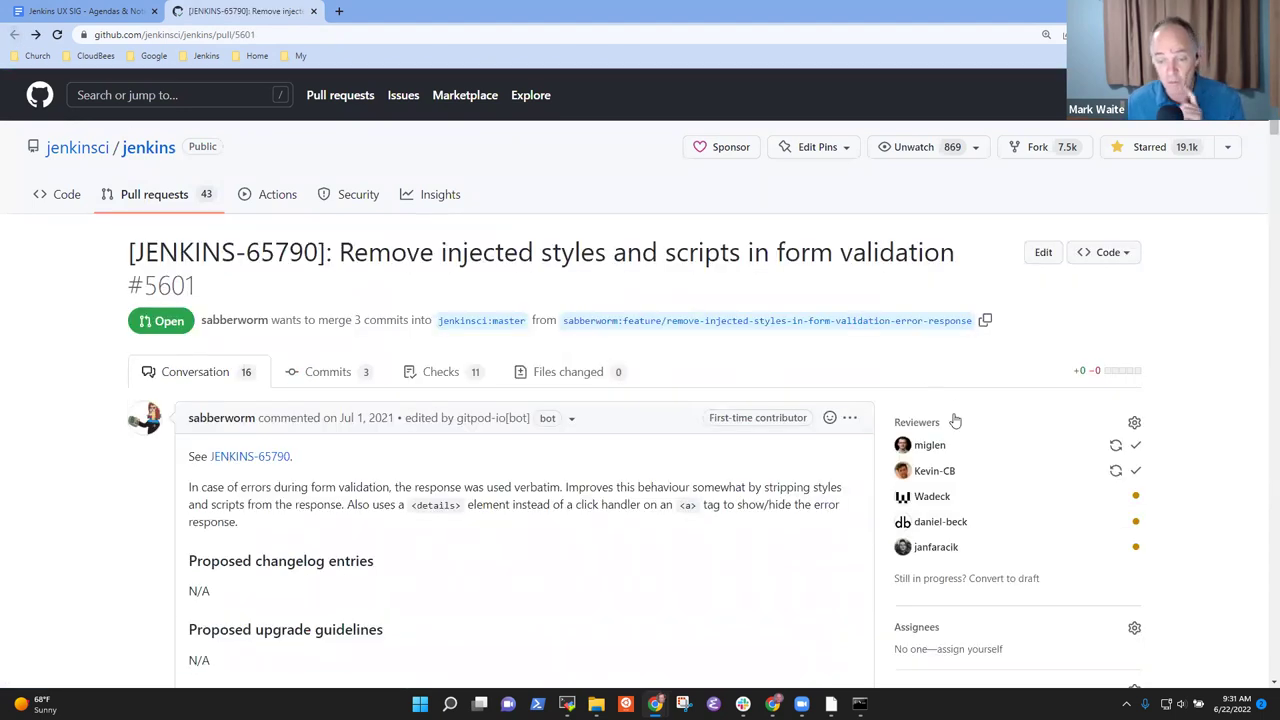
pyautogui.scroll(-1, 980, 397)
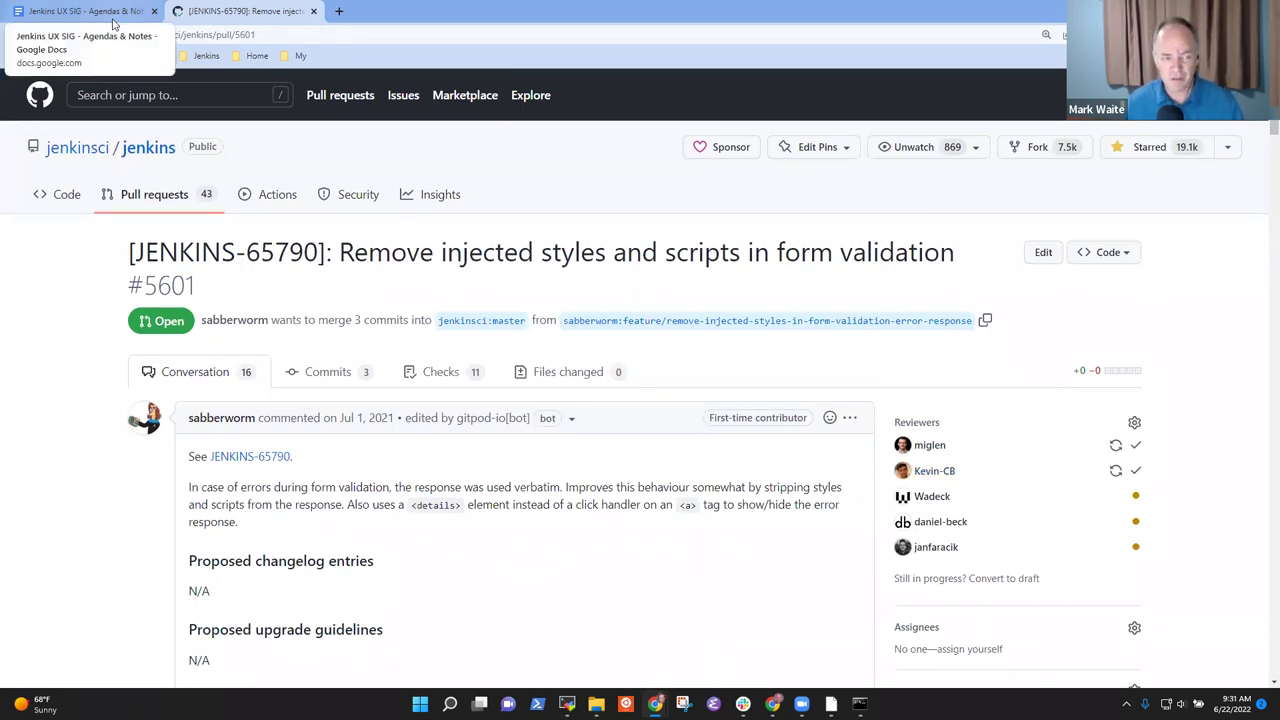
# - In the agenda notes, start an indented sub-bullet under the 'How to prevent' item
pyautogui.click(113, 22)
pyautogui.moveTo(436, 314); pyautogui.dragTo(458, 315)
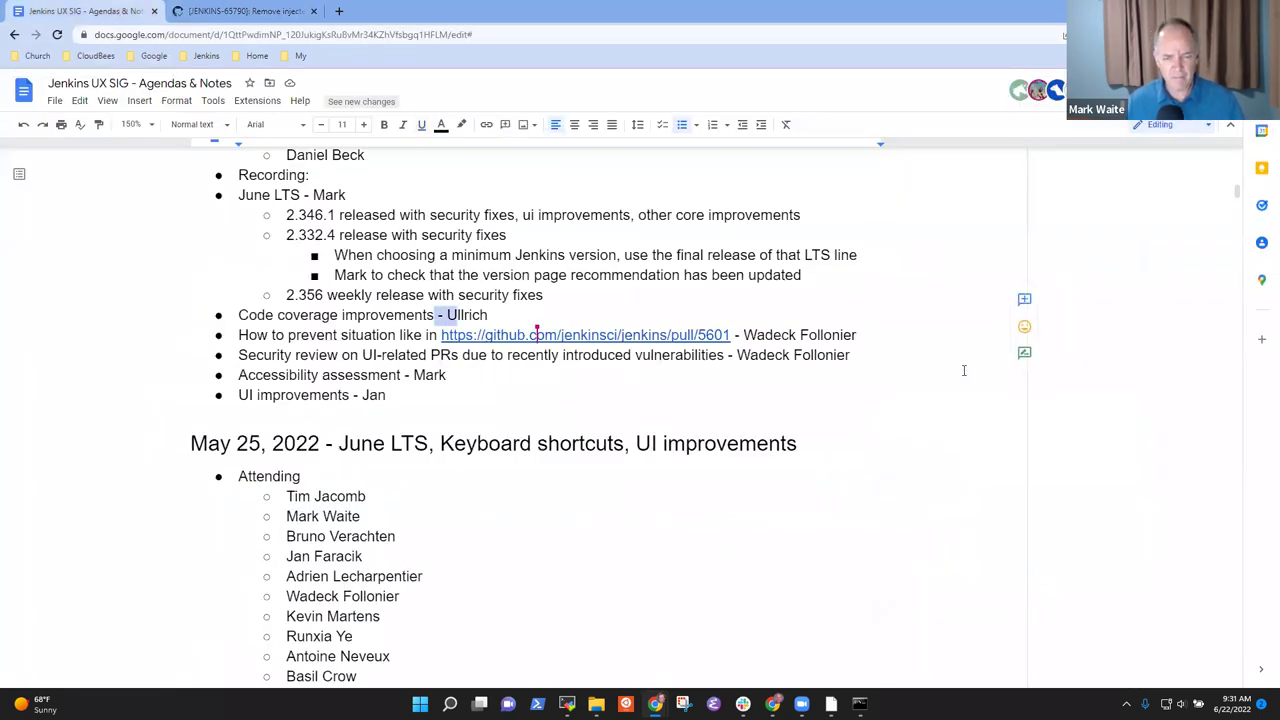
pyautogui.click(865, 333)
pyautogui.press('Return')
pyautogui.press('Tab')
# - Write the sub-bullet 'Should we systematically review pending UX pull requests in this meeting'
pyautogui.write('Should we review ')
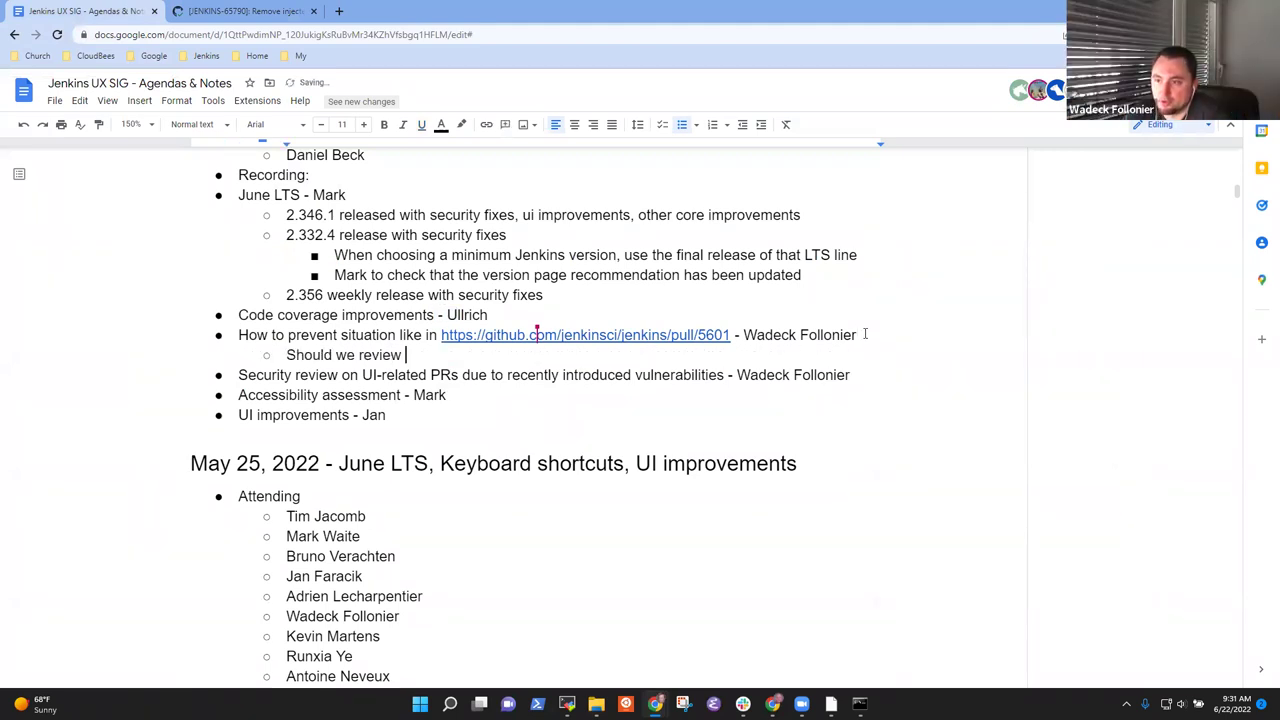
pyautogui.write('pending ')
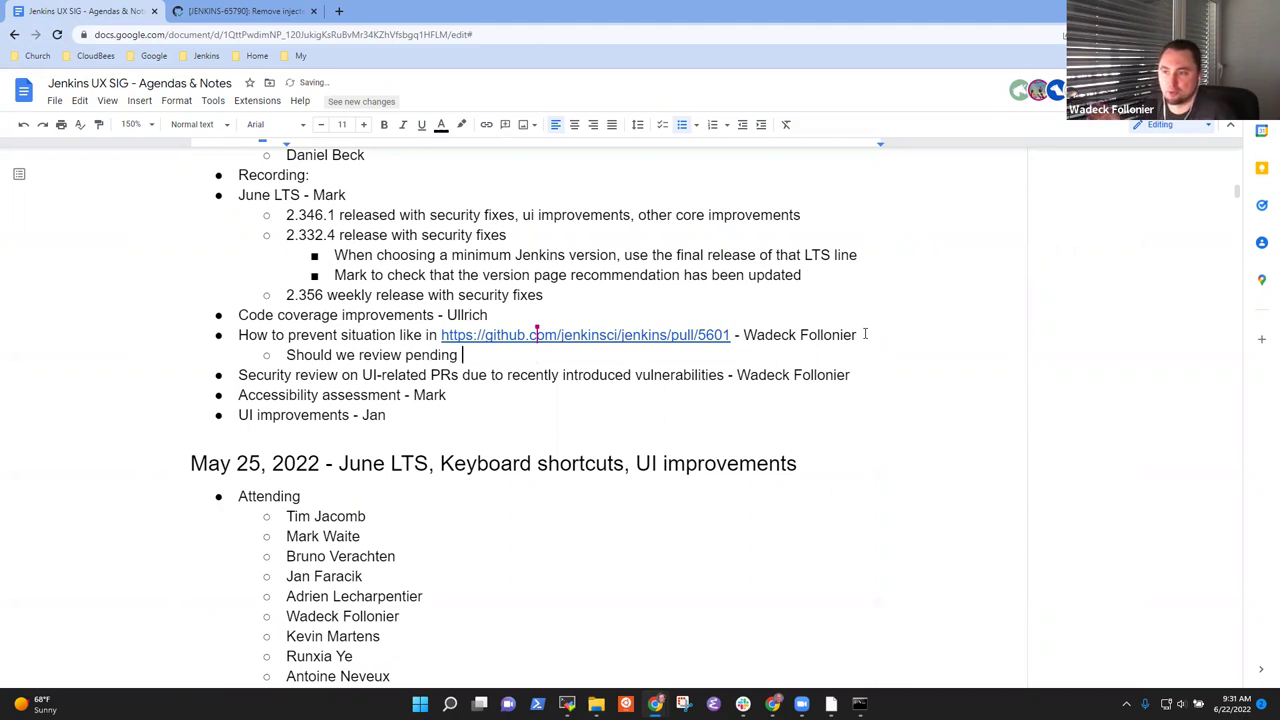
pyautogui.write('pull requests')
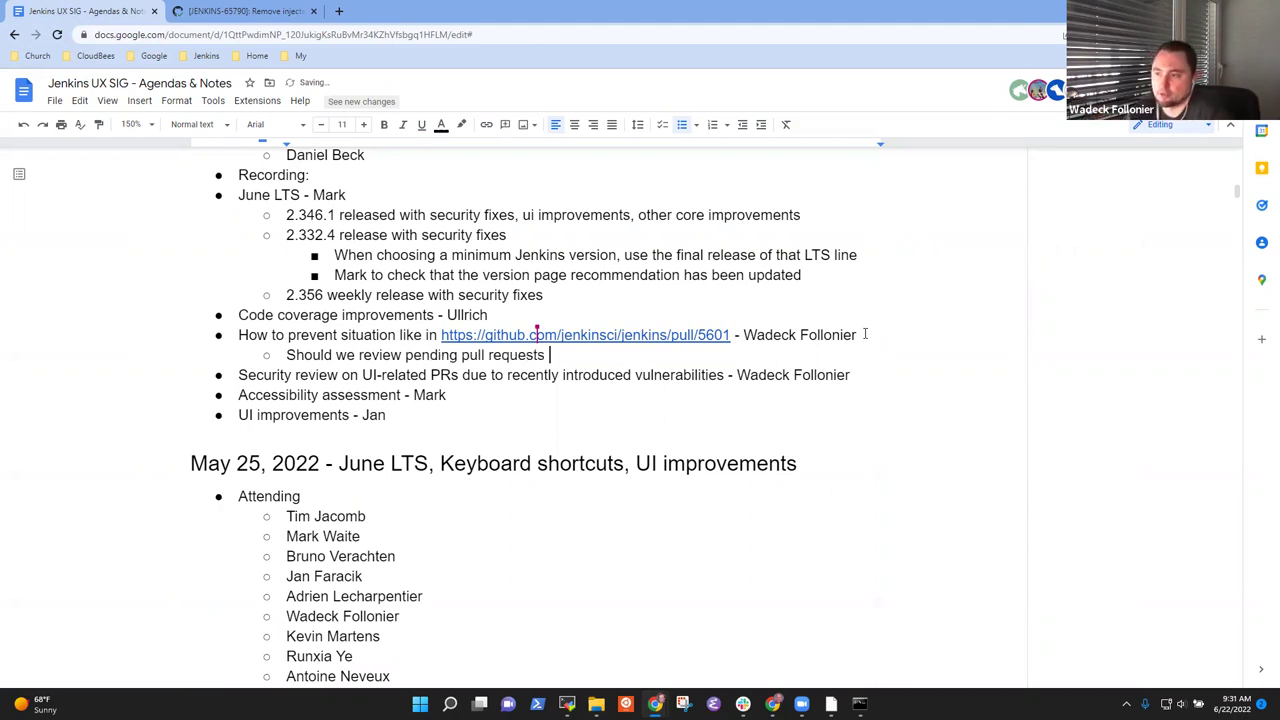
pyautogui.hotkey('ctrl', 'Left')
pyautogui.hotkey('ctrl', 'Left')
pyautogui.write('UX')
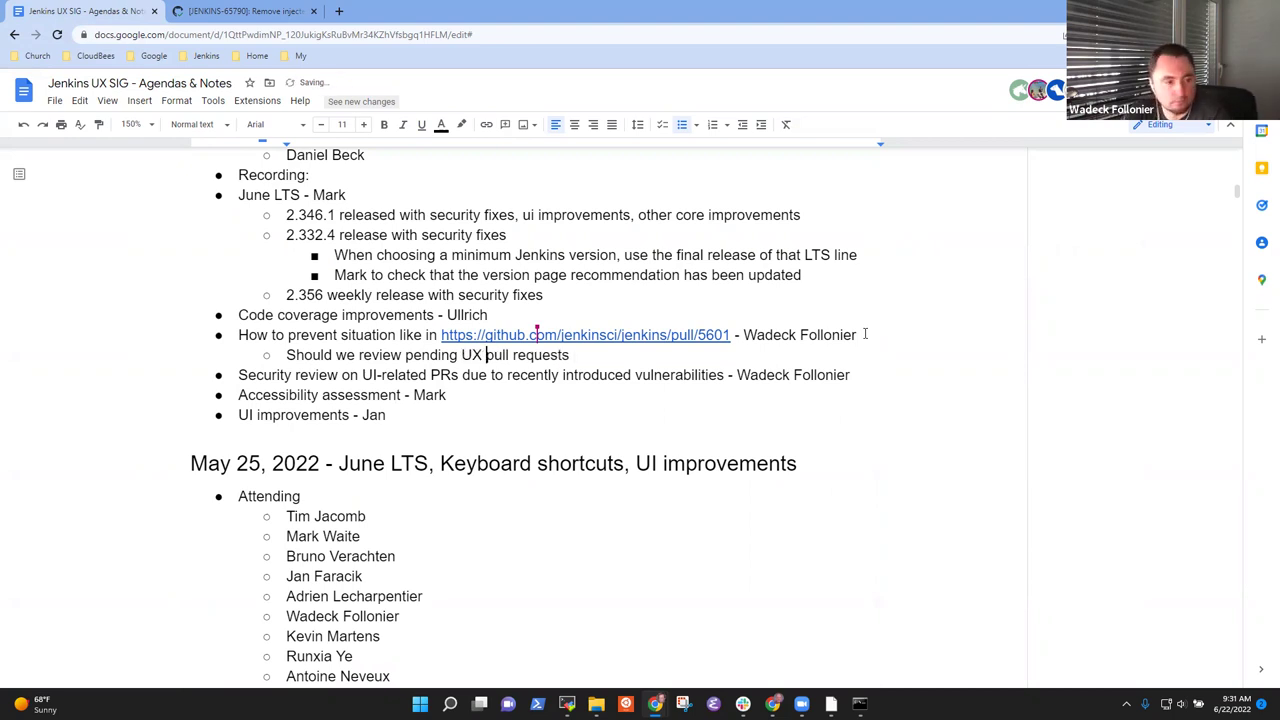
pyautogui.press('End')
pyautogui.write('in this me')
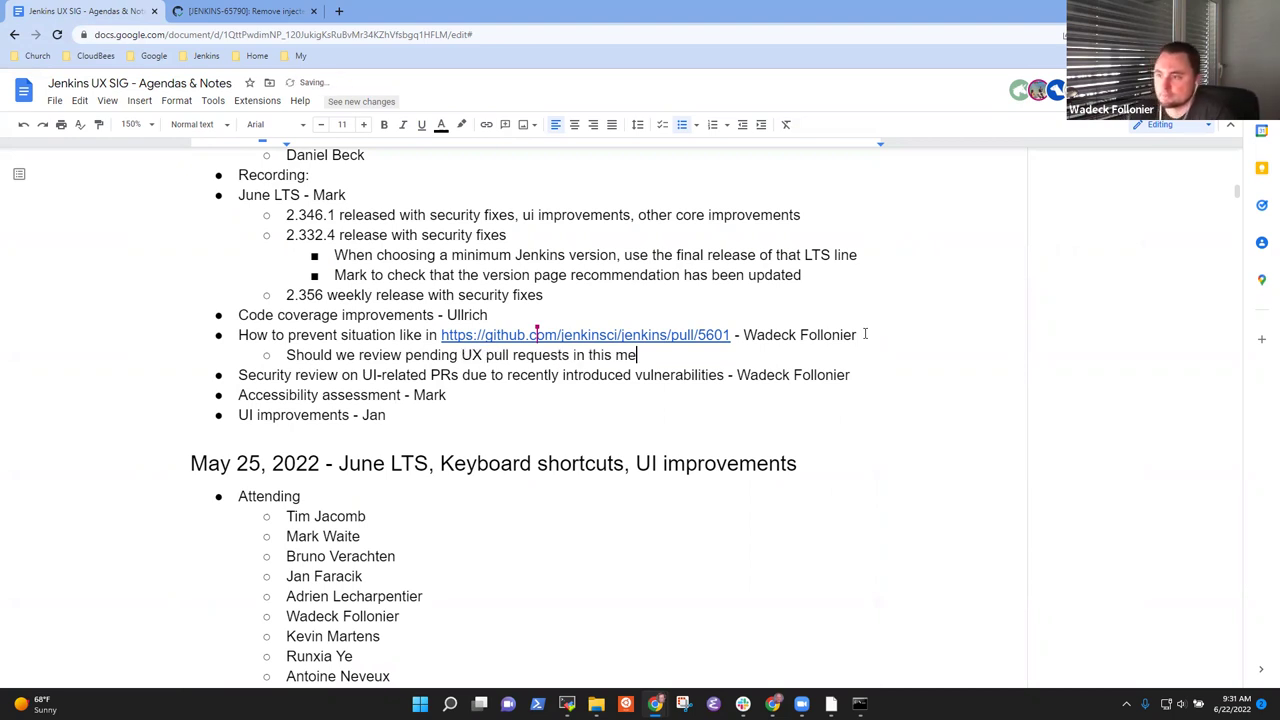
pyautogui.write('eting')
pyautogui.press('Home')
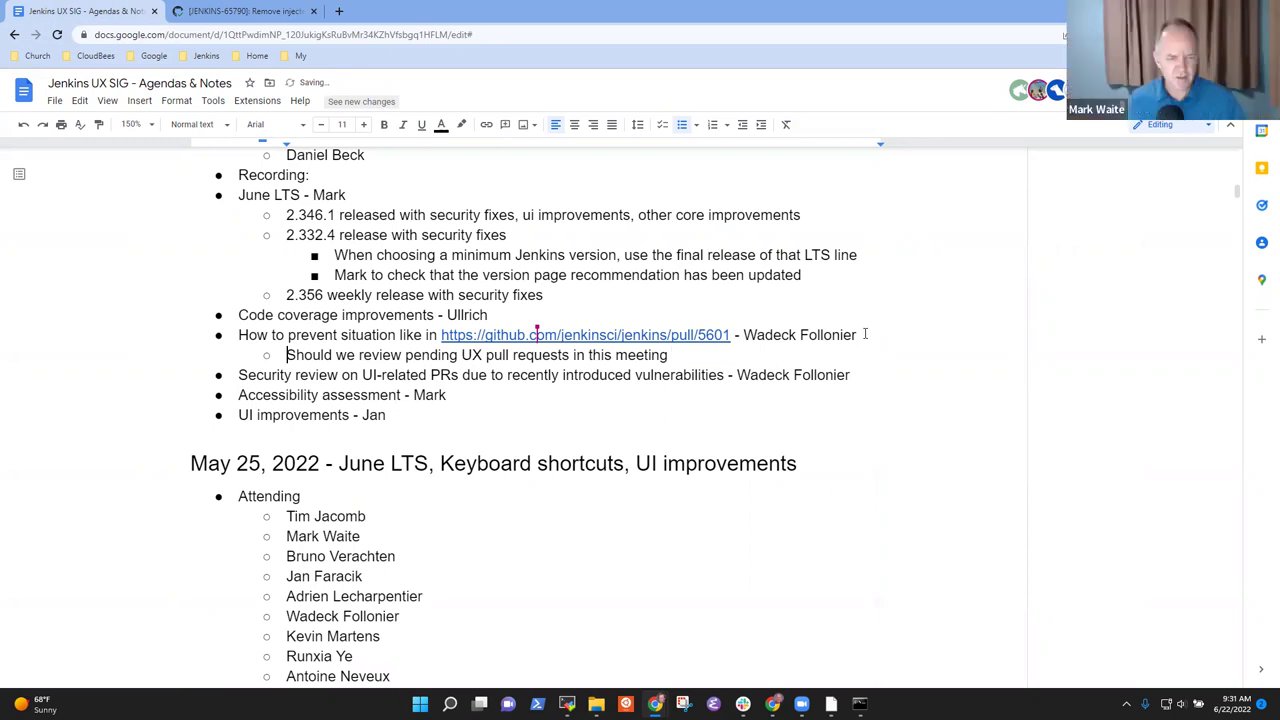
pyautogui.write('systema')
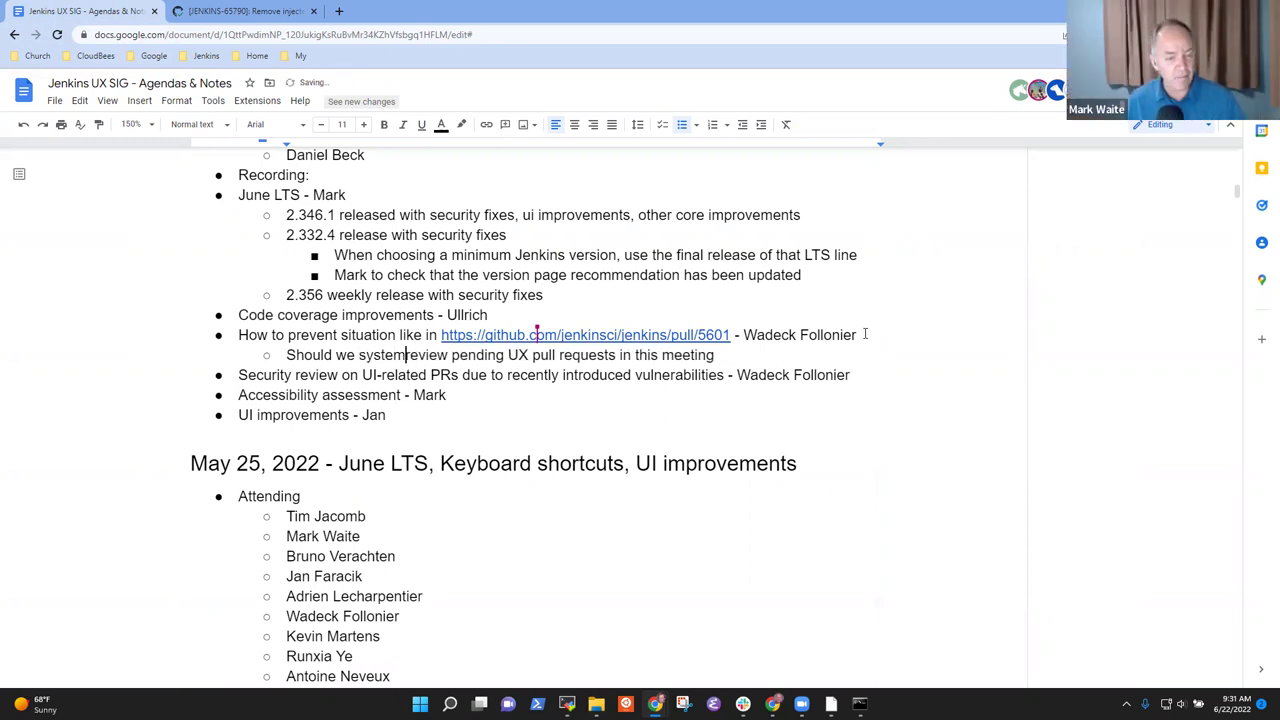
pyautogui.write('tical')
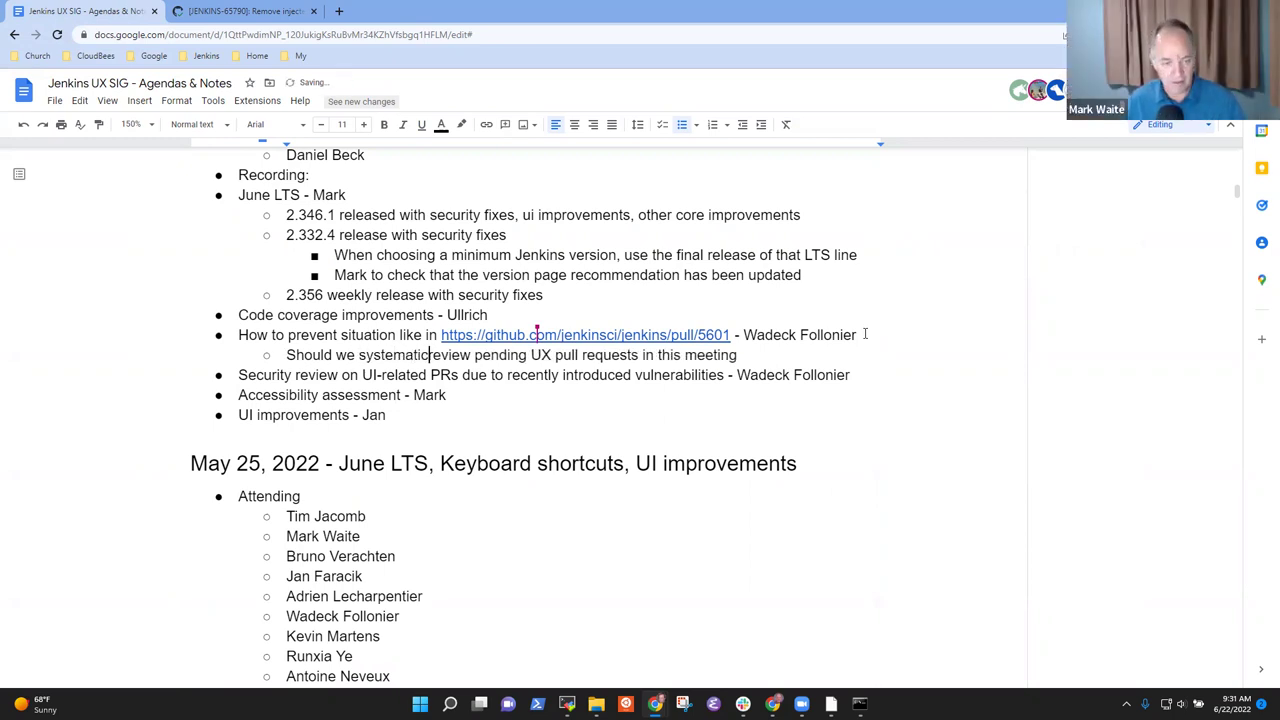
pyautogui.write('ly')
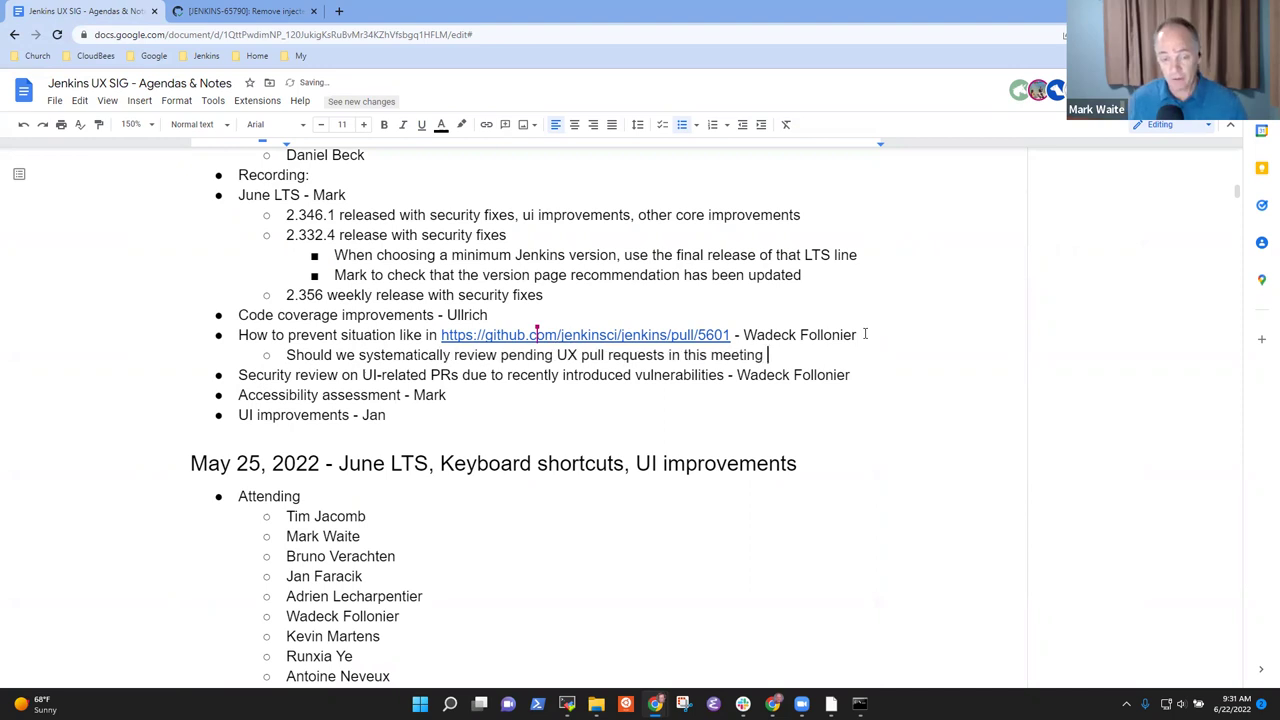
pyautogui.press('BackSpace')
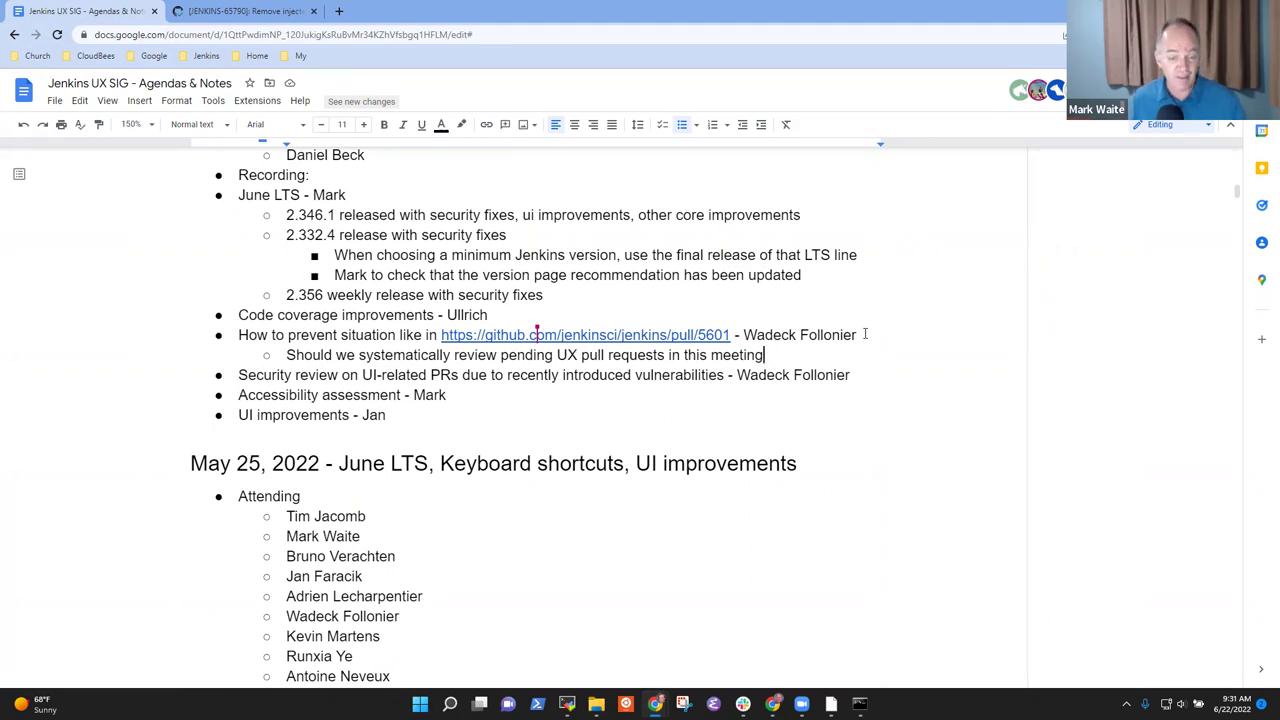
# - End the review question with '?' and return to GitHub pull request 5601
pyautogui.write('?')
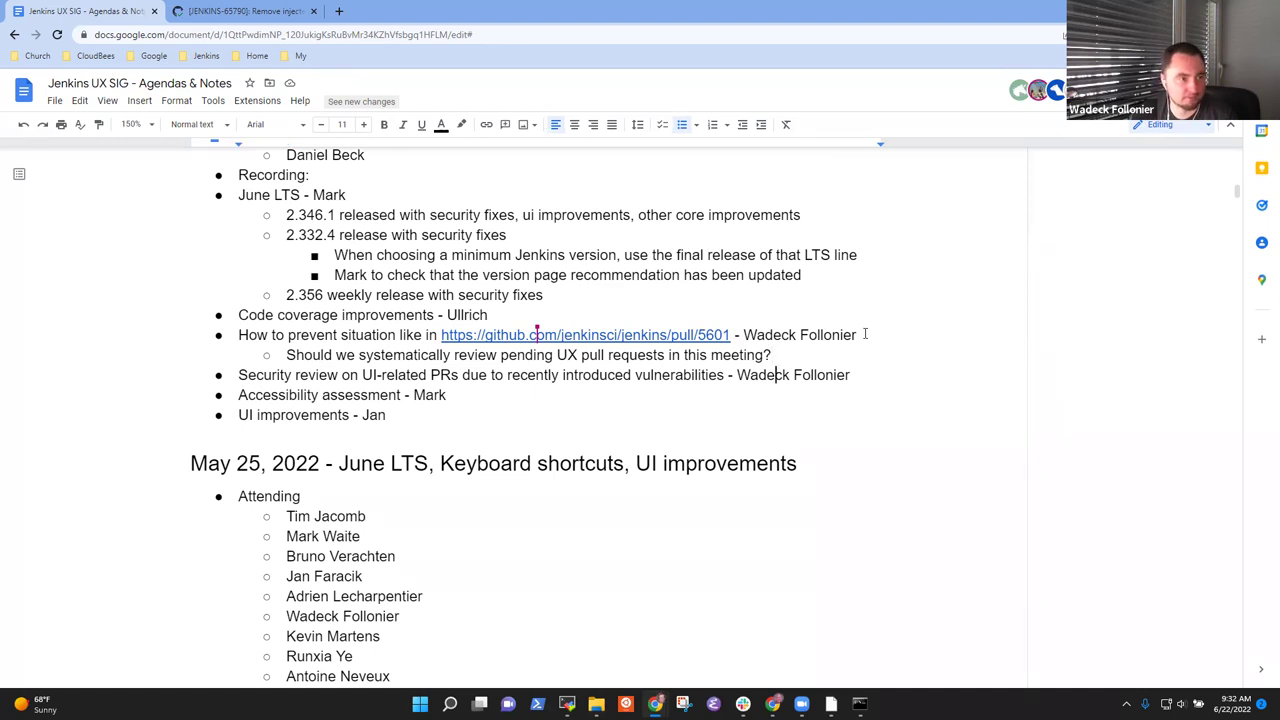
pyautogui.hotkey('shift', 'End')
pyautogui.press('Up')
pyautogui.press('Up')
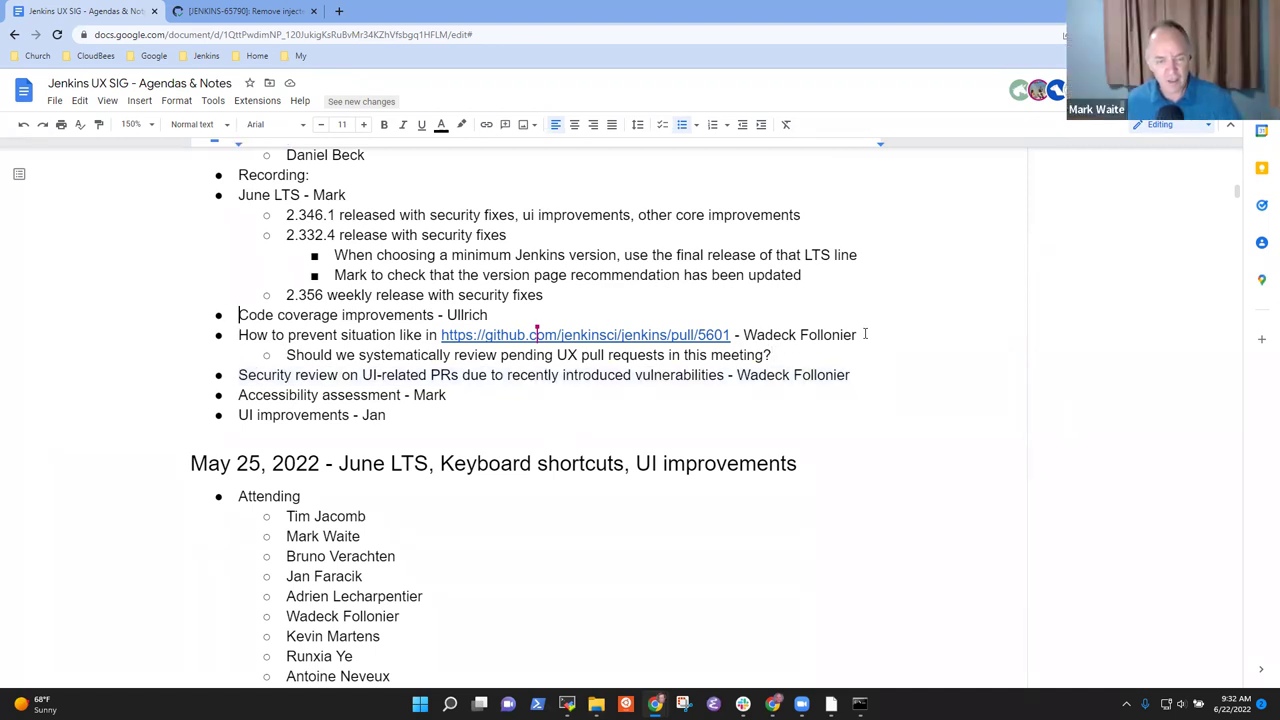
pyautogui.hotkey('shift', 'End')
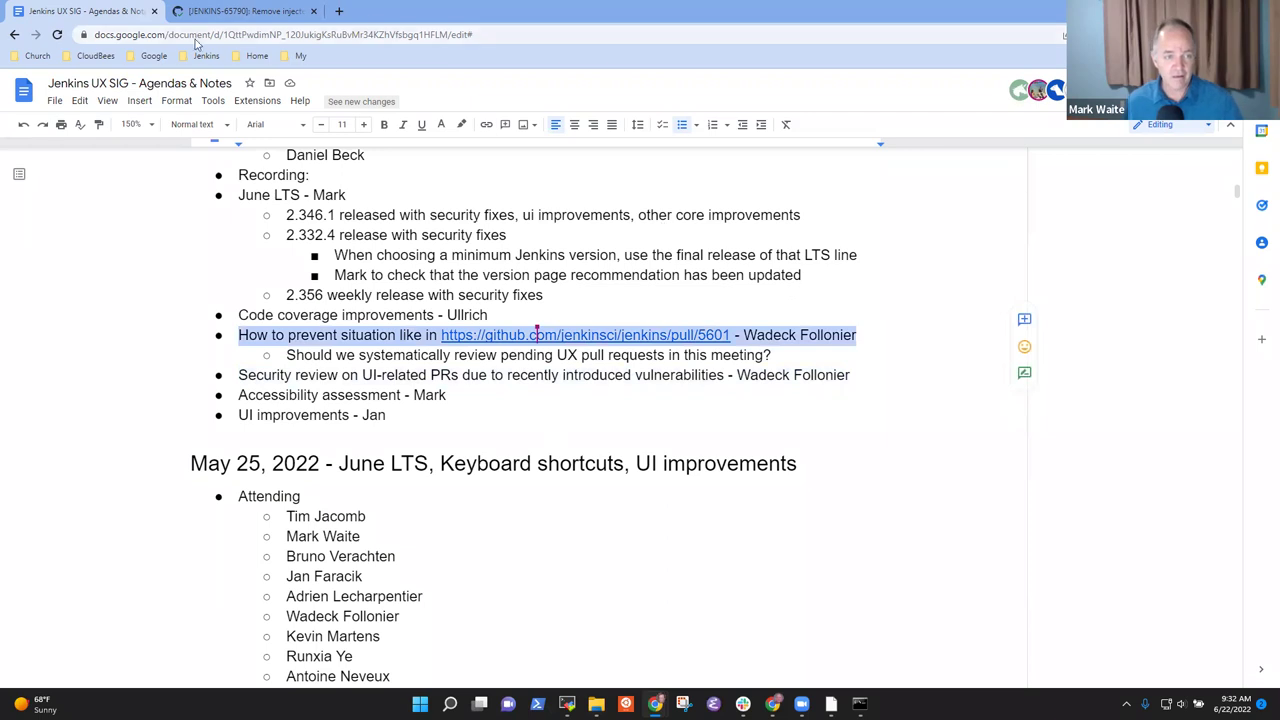
pyautogui.click(241, 12)
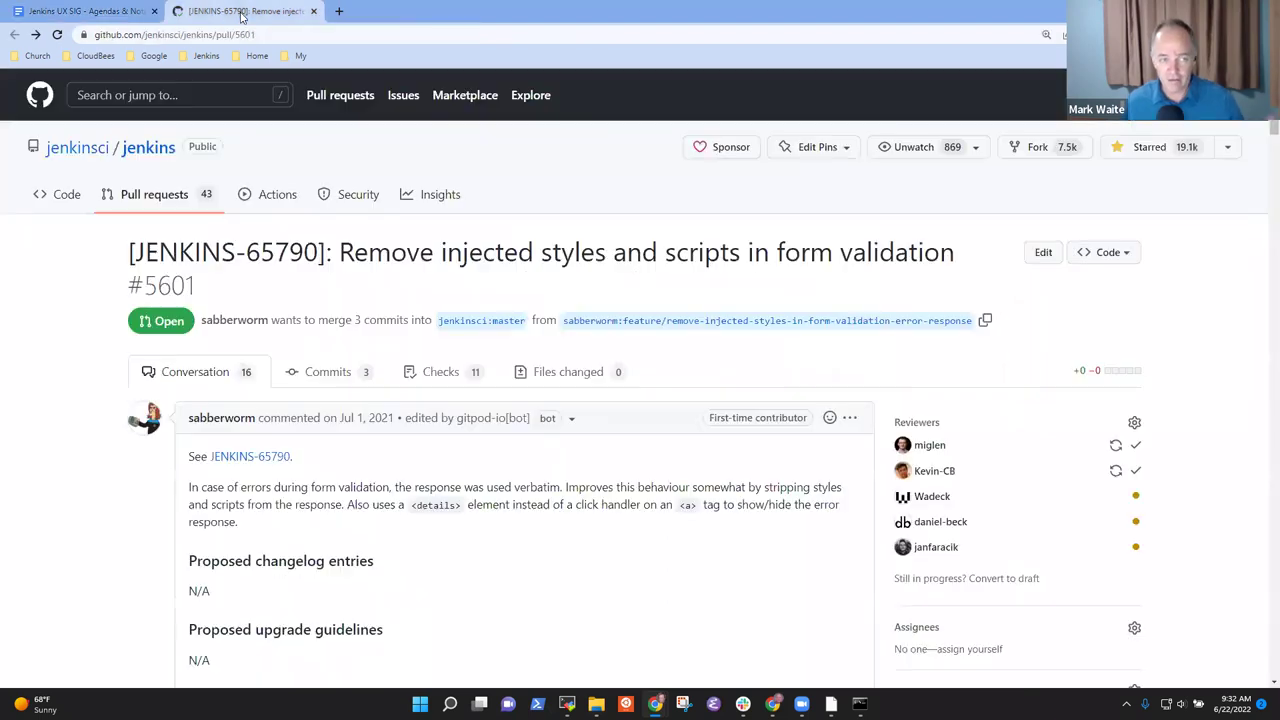
# - Scroll pull request 5601 down toward the submitter checklist and Labels sidebar
pyautogui.moveTo(1274, 128)
pyautogui.mouseDown()
pyautogui.moveTo(1250, 380)
pyautogui.moveTo(1274, 288)
pyautogui.moveTo(1274, 645)
pyautogui.moveTo(1274, 142)
pyautogui.mouseUp()
# - Reword the PR 5601 agenda item to 'How to prevent stalled PR situations like in'
pyautogui.click(112, 16)
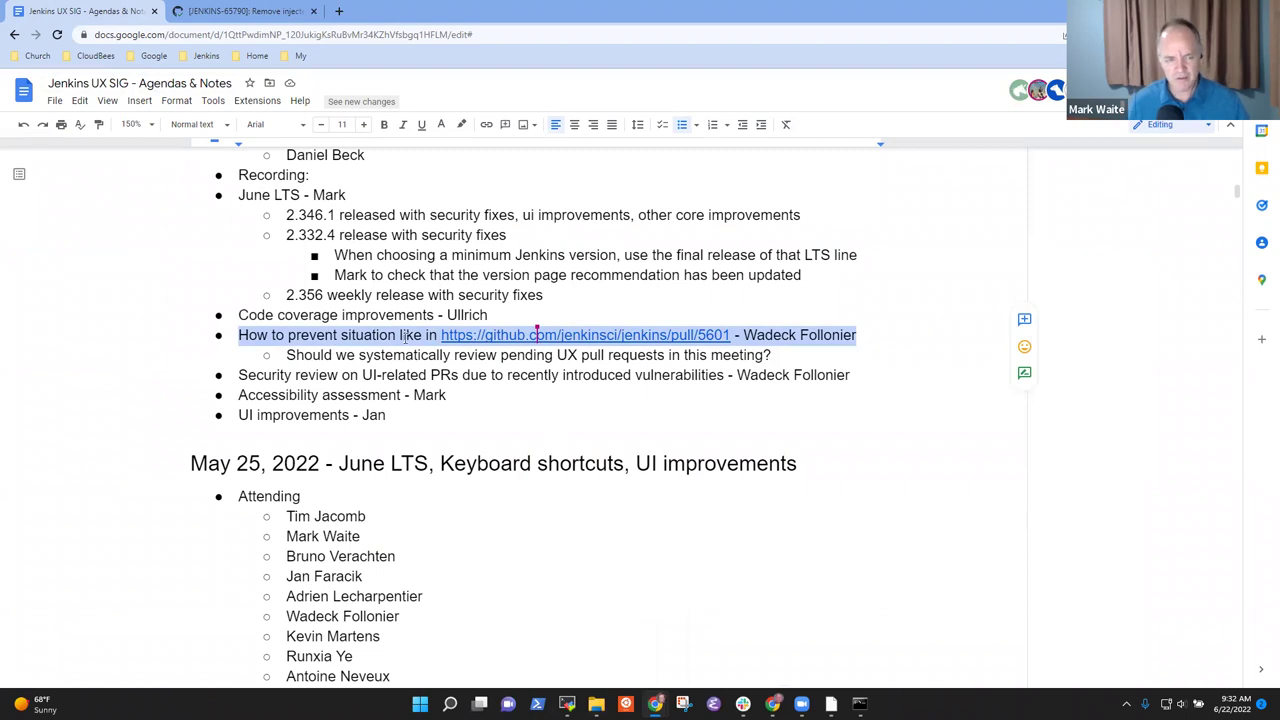
pyautogui.click(402, 336)
pyautogui.write('stalled PR')
pyautogui.hotkey('ctrl', 'shift', 'Right')
pyautogui.press('BackSpace')
pyautogui.write('sit')
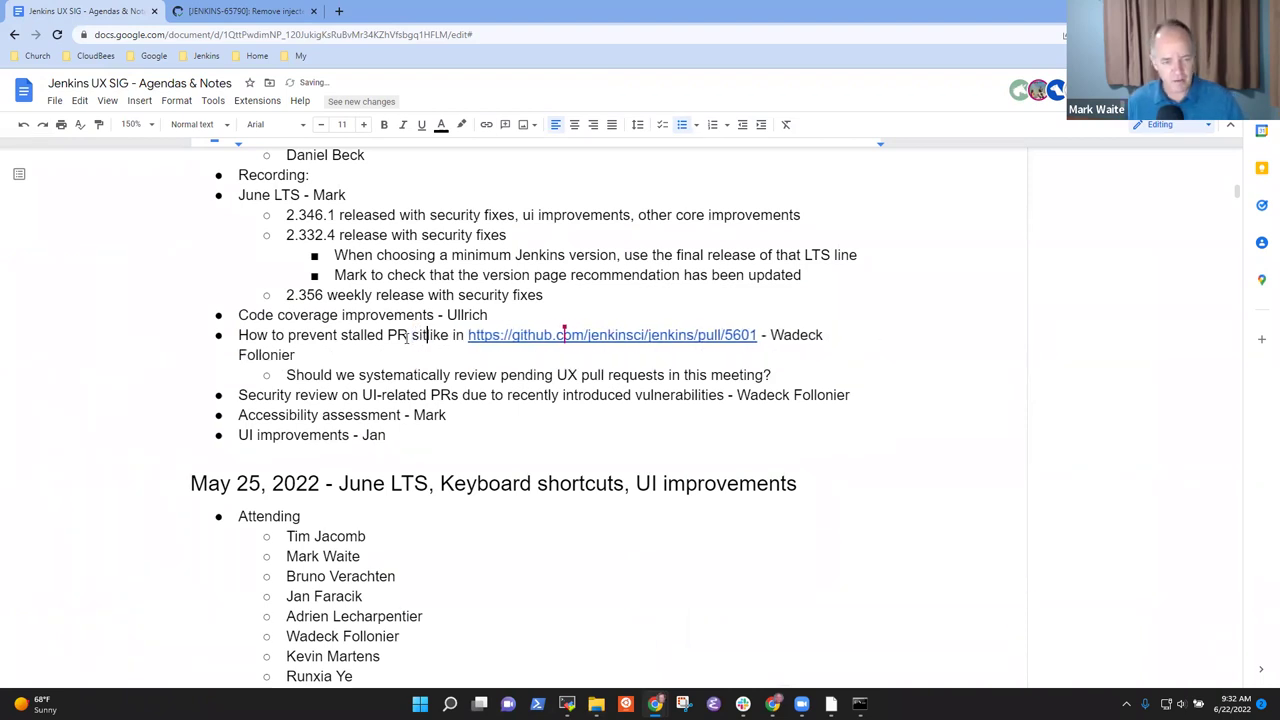
pyautogui.write('uations')
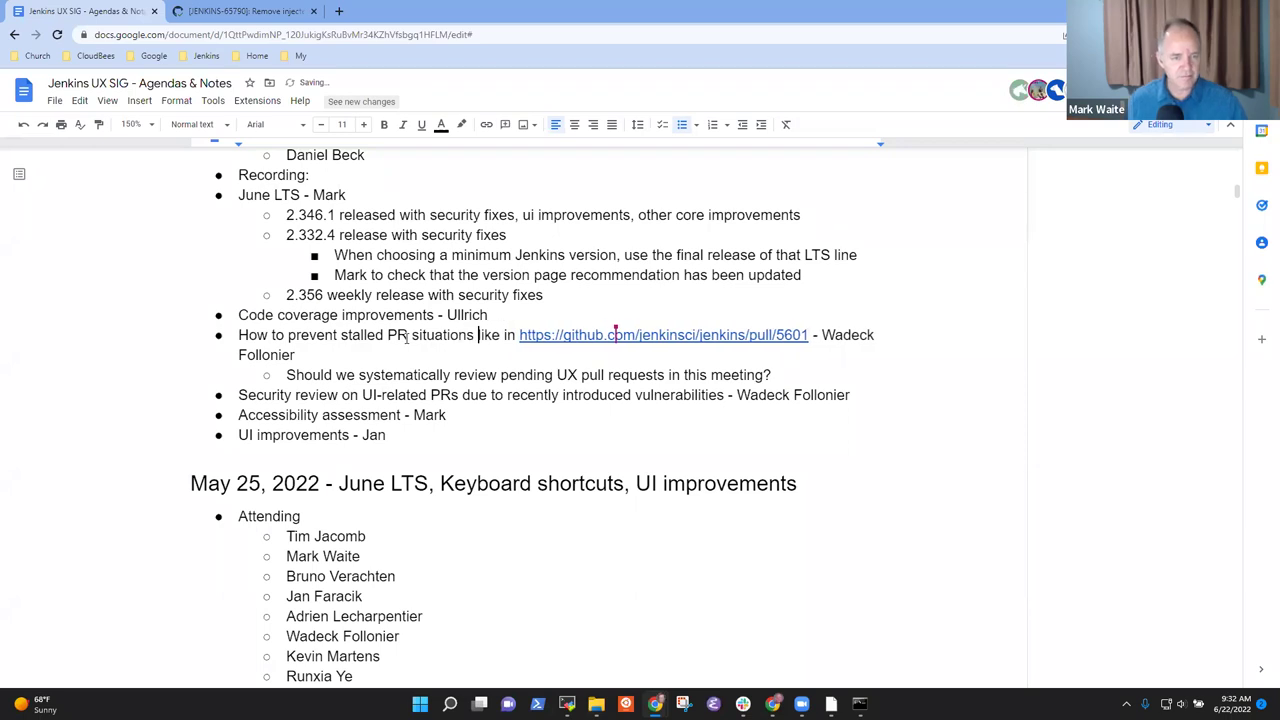
# - Add a Security review sub-bullet: 'Security advisory released today with 5 vulnerabilities introduced in Jenkins core'
pyautogui.press('Home')
pyautogui.hotkey('shift', 'End')
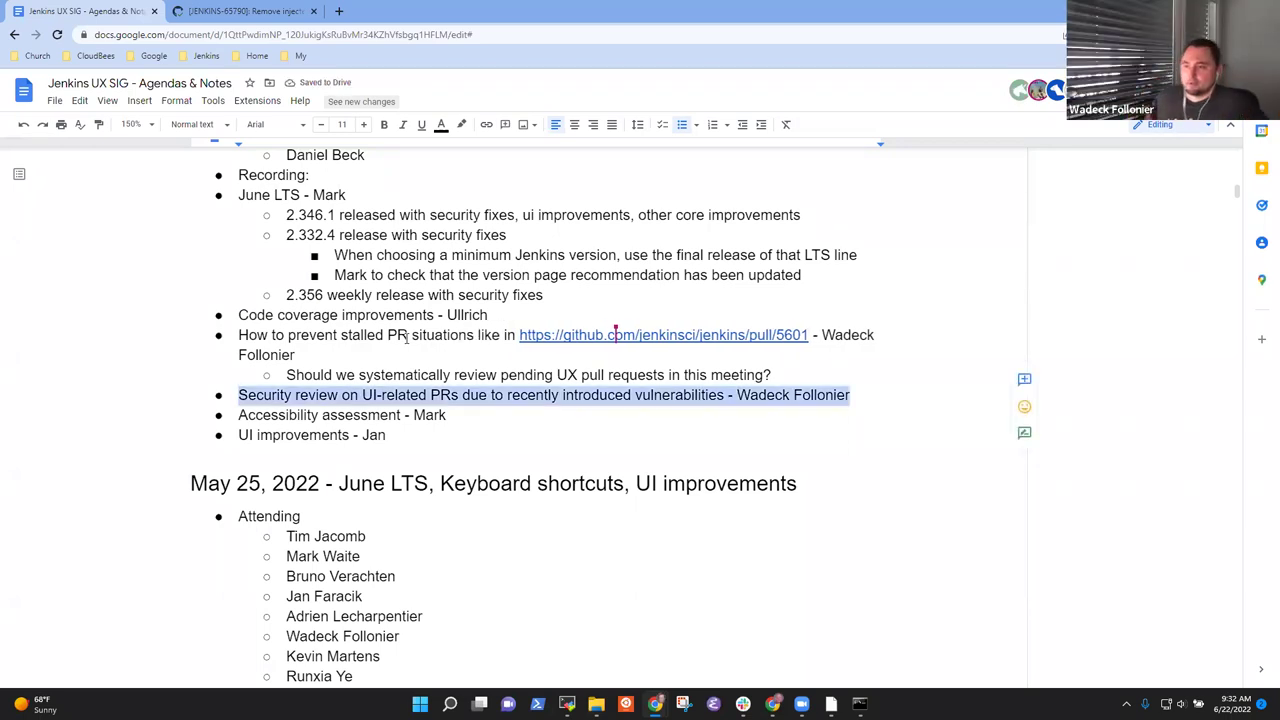
pyautogui.press('End')
pyautogui.press('Return')
pyautogui.press('Tab')
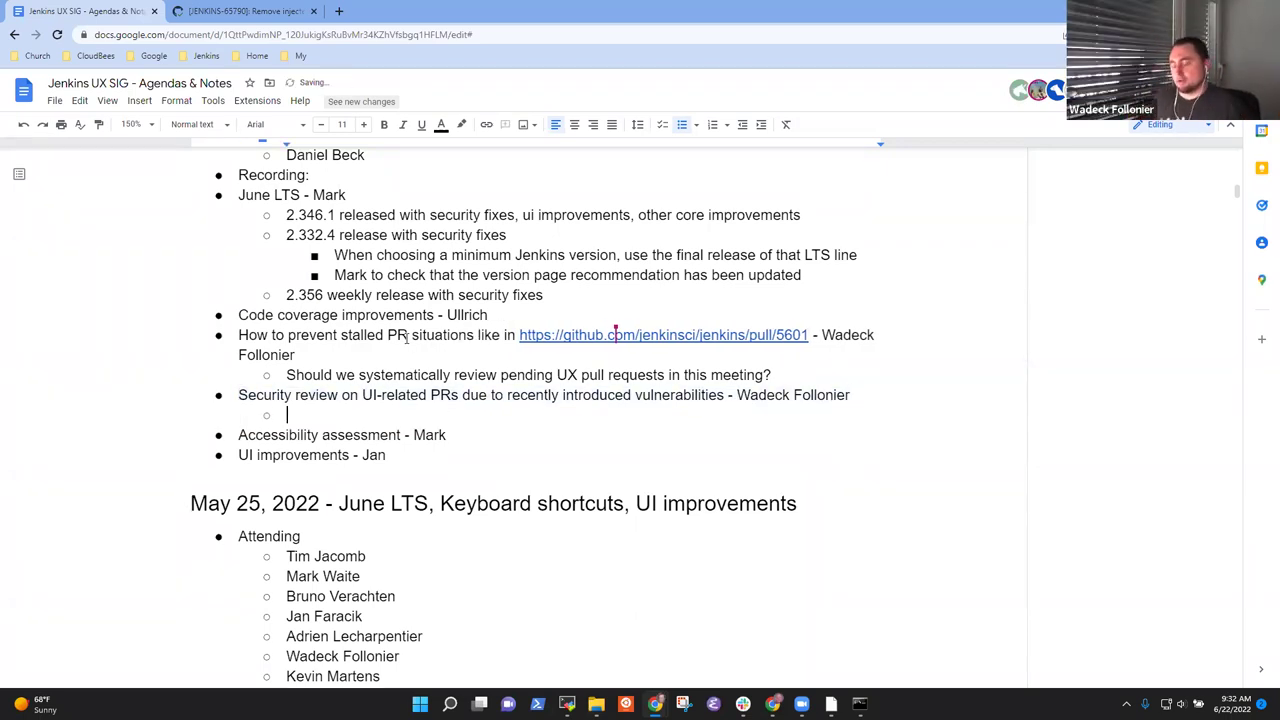
pyautogui.write('Less')
pyautogui.press('BackSpace')
pyautogui.press('BackSpace')
pyautogui.press('BackSpace')
pyautogui.press('BackSpace')
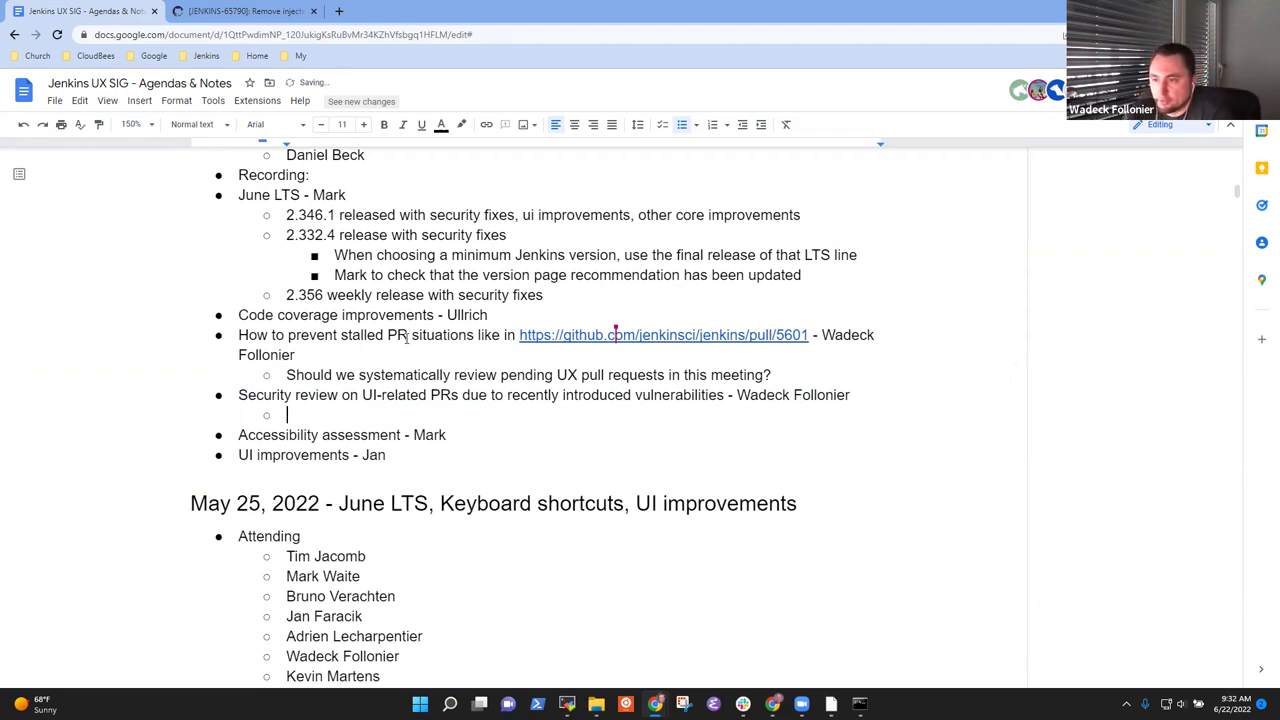
pyautogui.write('Securiy')
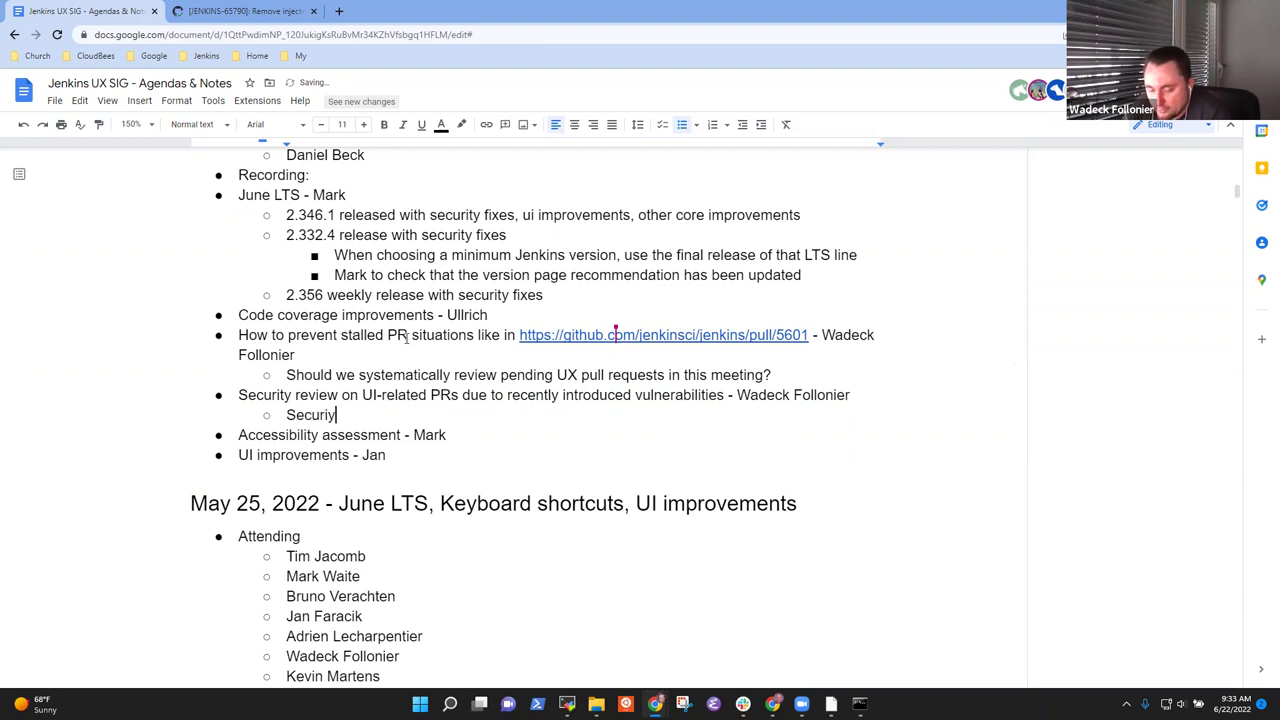
pyautogui.press('BackSpace')
pyautogui.write('ty advisort')
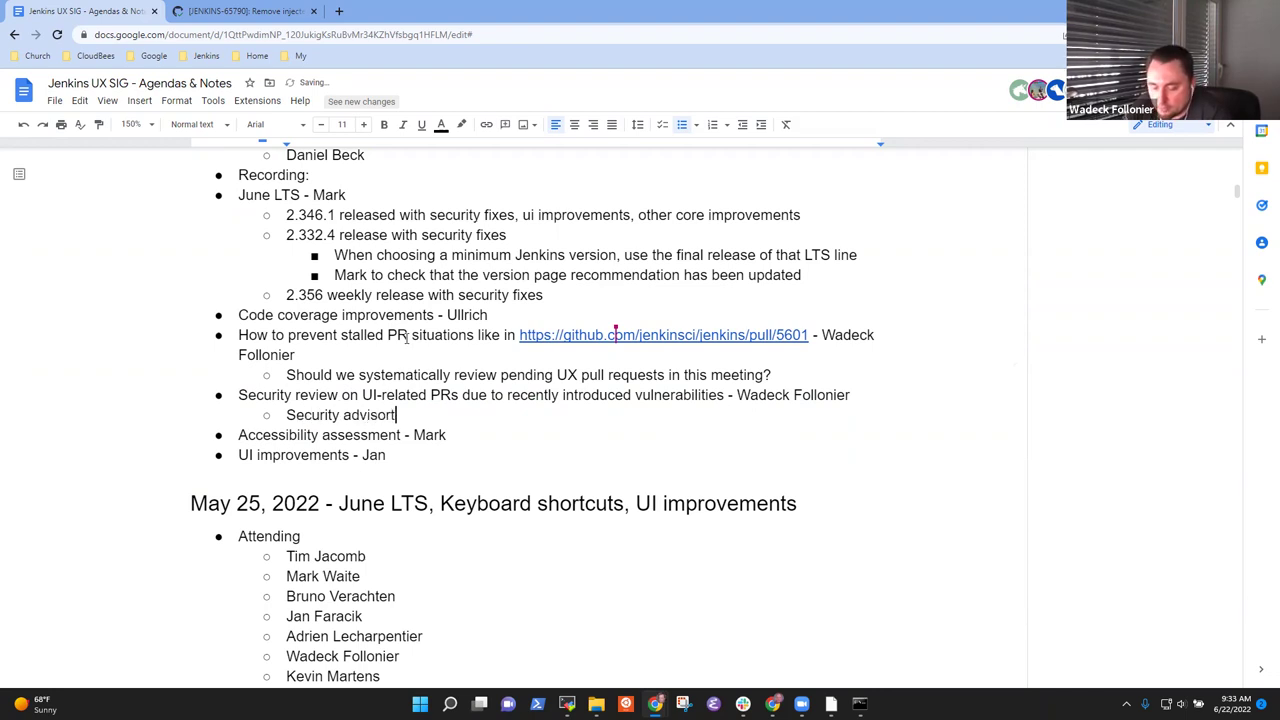
pyautogui.press('BackSpace')
pyautogui.write('y released today with 5 vul')
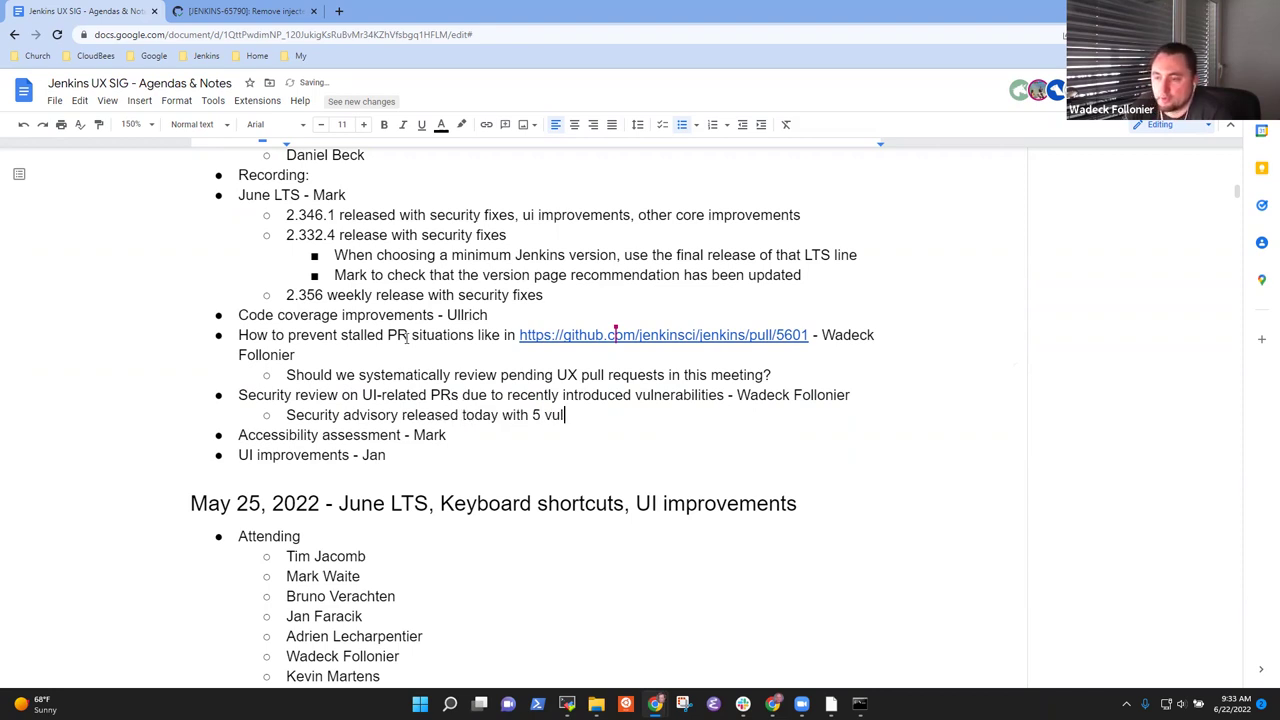
pyautogui.write('nerabilities inu')
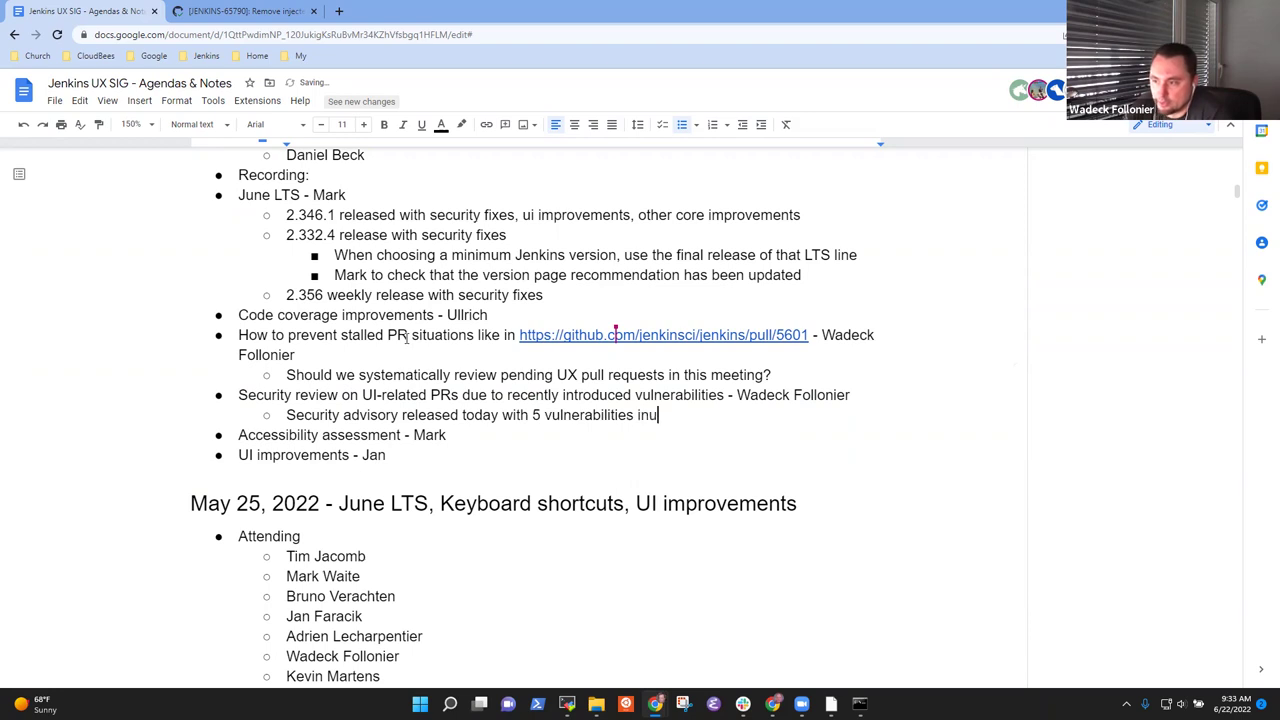
pyautogui.press('BackSpace')
pyautogui.write('troduced i')
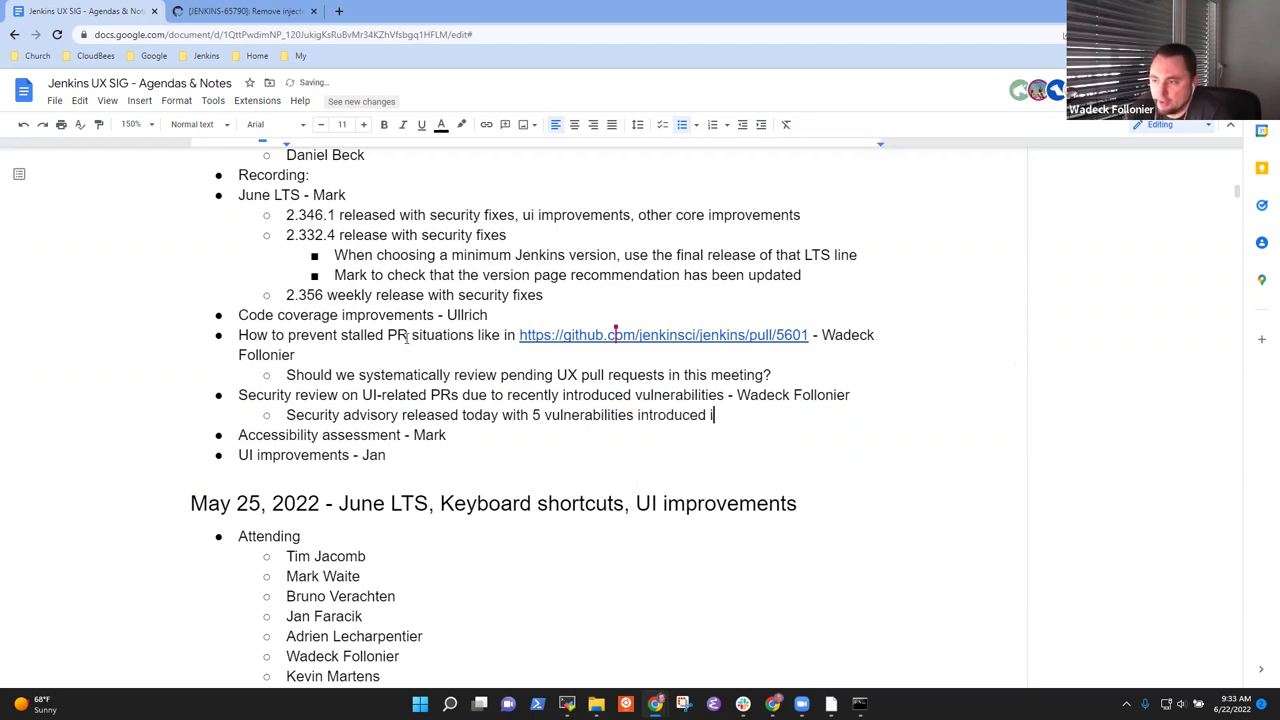
pyautogui.write('n Jenkins core')
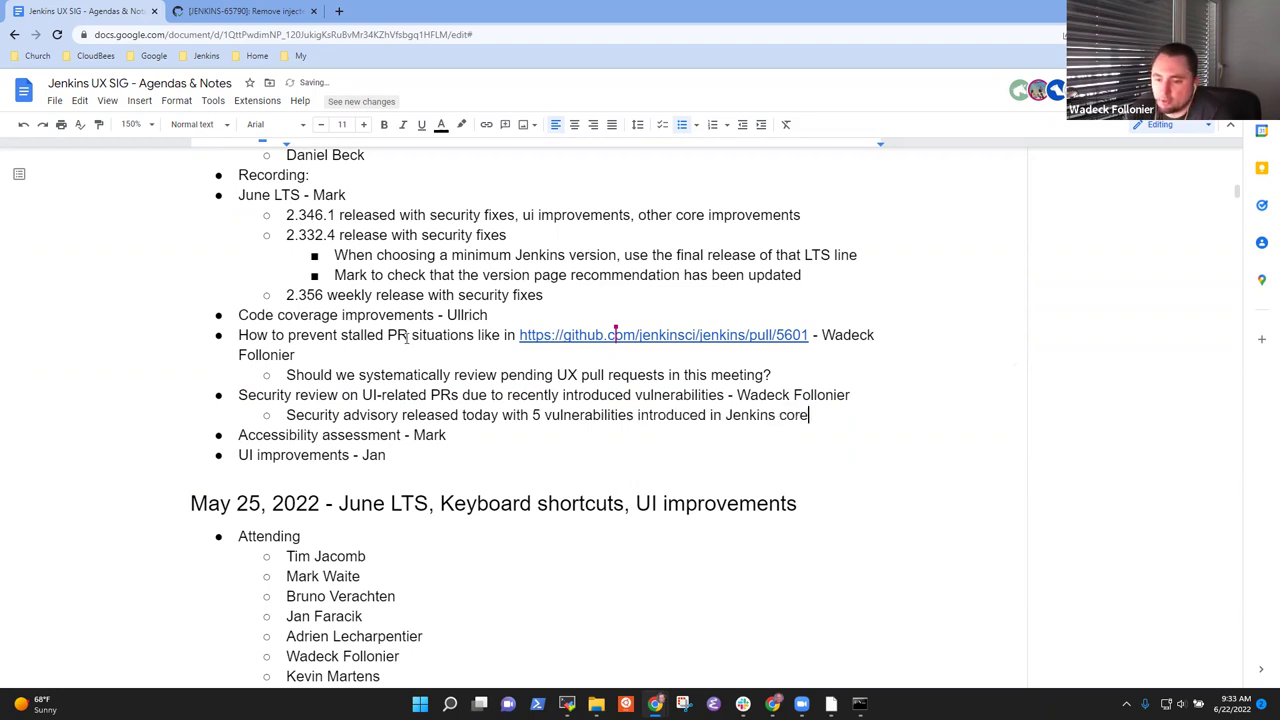
# - Add a third-level bullet noting 'Most of them related to the UI'
pyautogui.press('Return')
pyautogui.press('Tab')
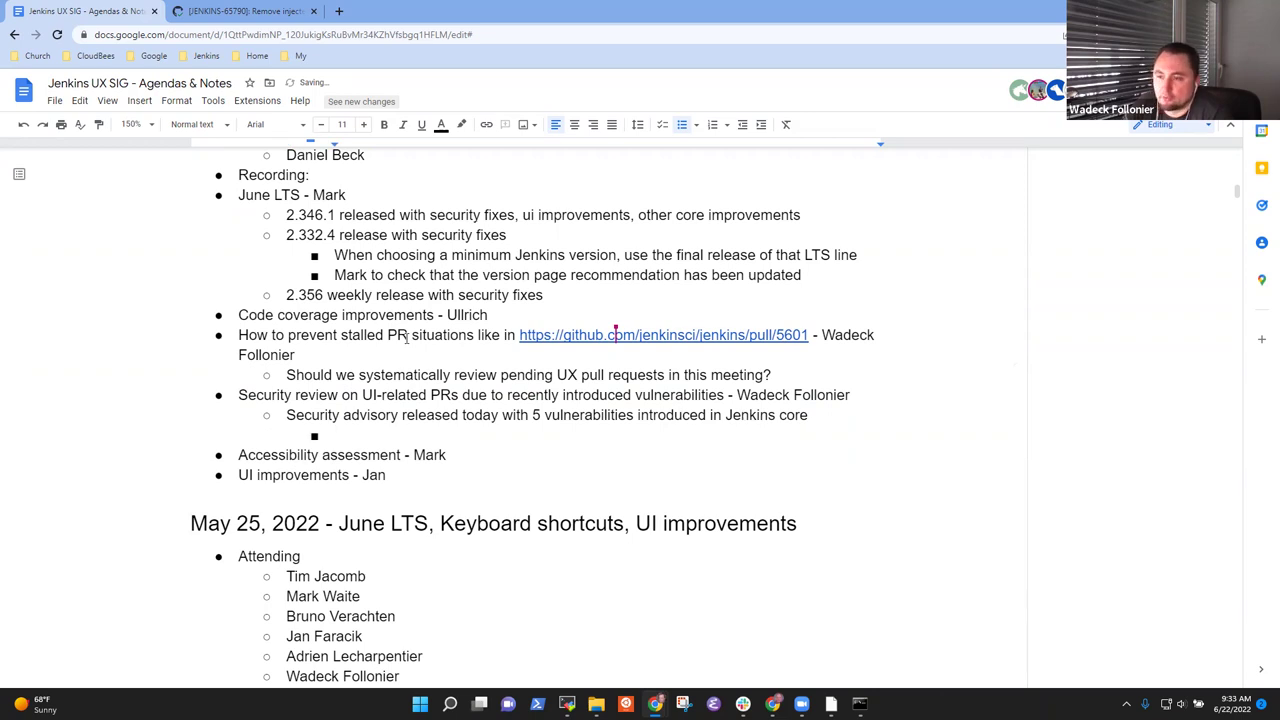
pyautogui.write('Most of the')
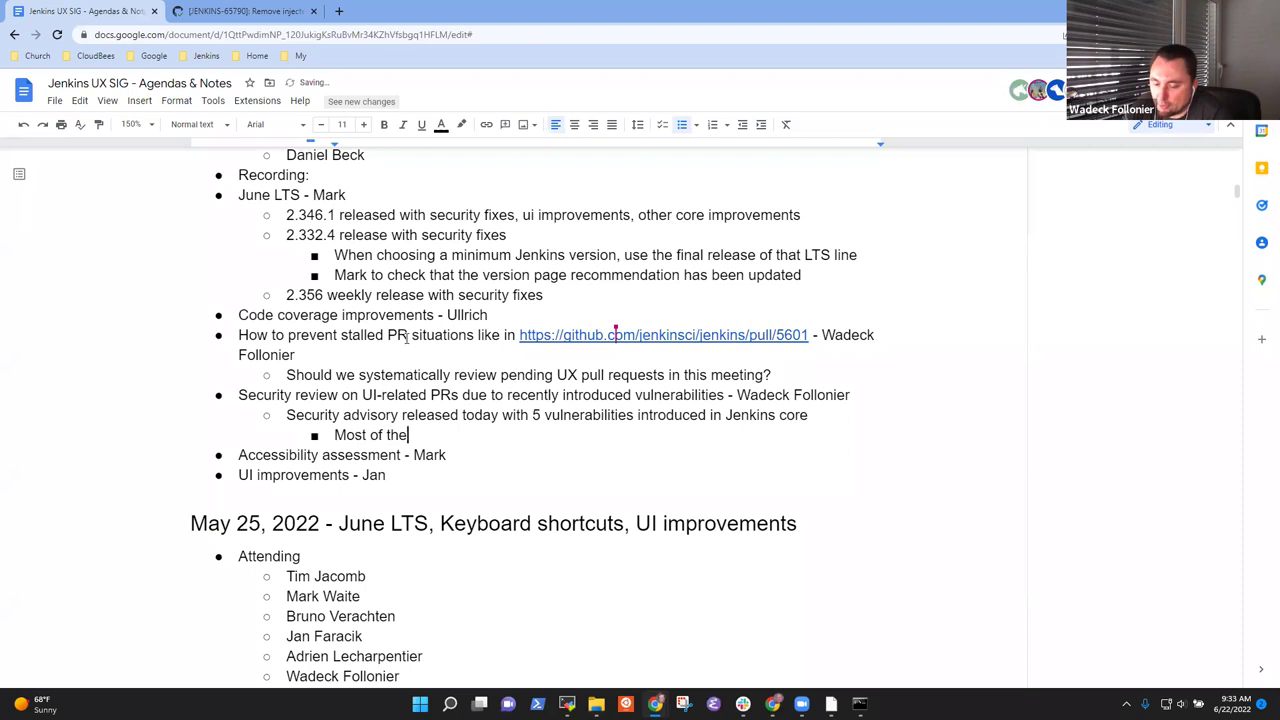
pyautogui.write('m relaet ot')
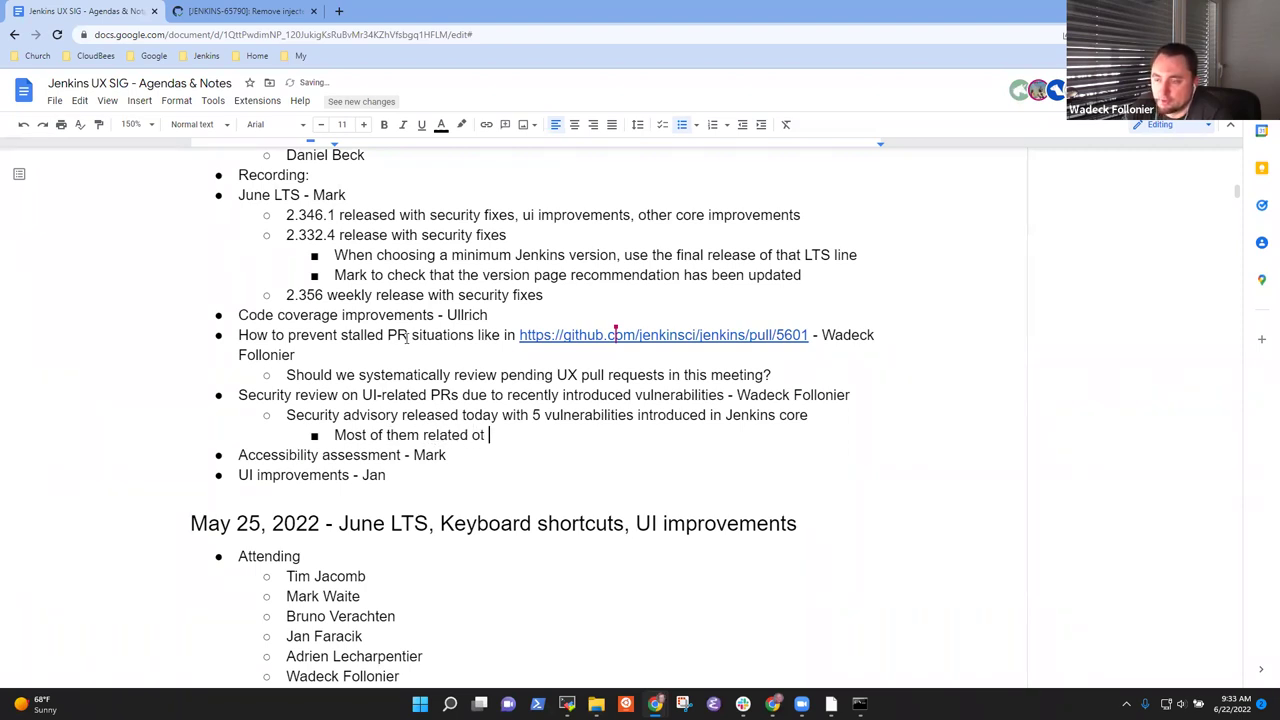
pyautogui.press('BackSpace')
pyautogui.press('BackSpace')
pyautogui.press('BackSpace')
pyautogui.write('to the UI')
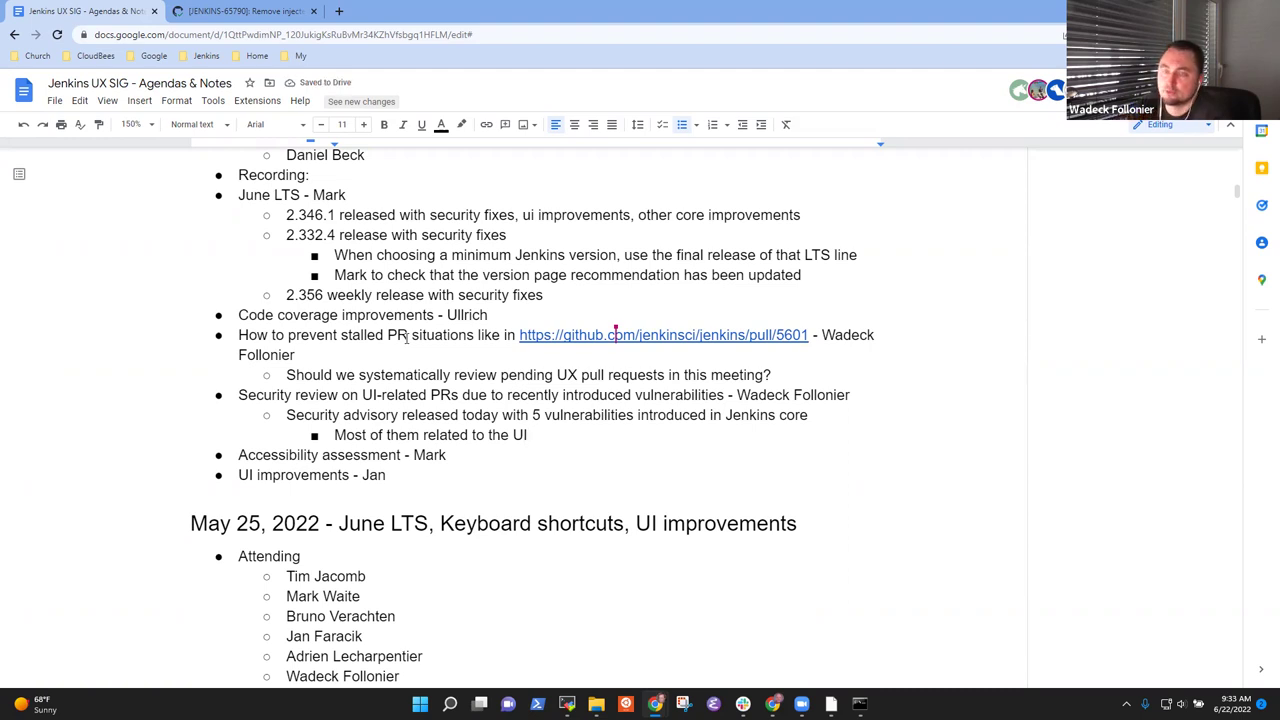
# - Add the bullet 'Uncommon that we have so many new vulnerabilities introduced'
pyautogui.press('Return')
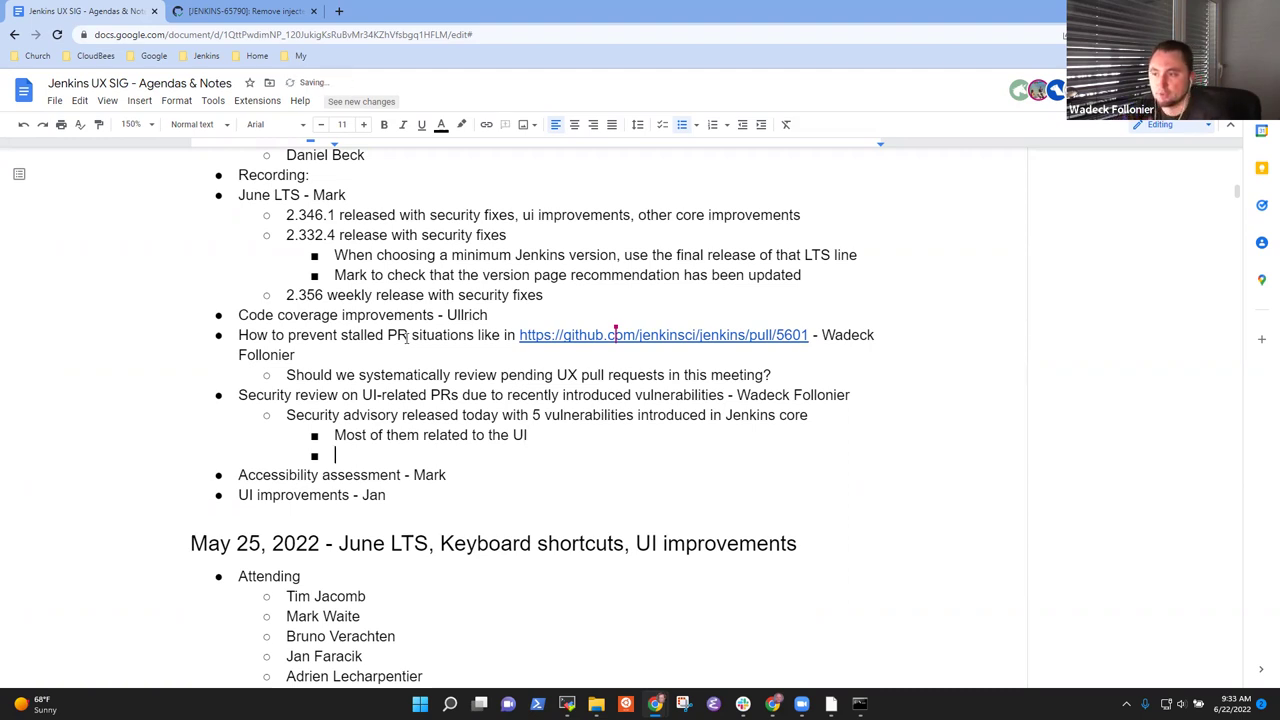
pyautogui.write('Uncoimm')
pyautogui.hotkey('ctrl', 'BackSpace')
pyautogui.write('Uncommon that we ')
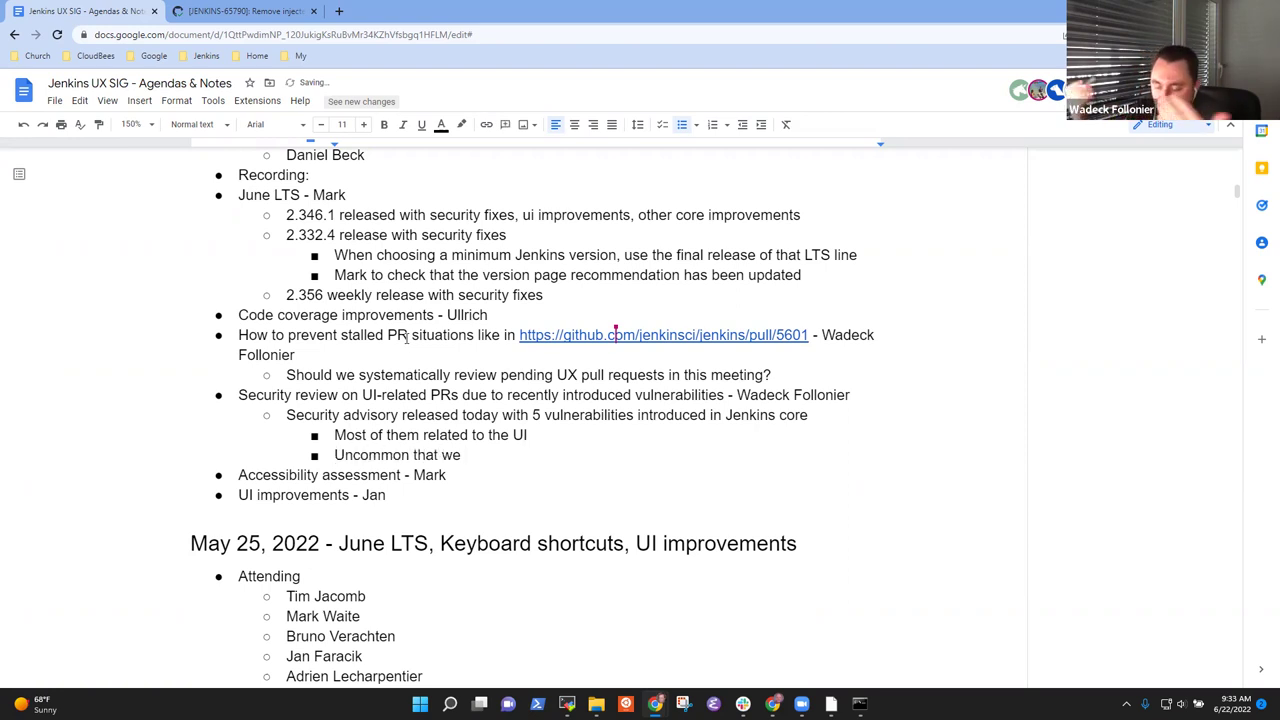
pyautogui.write('have som')
pyautogui.press('BackSpace')
pyautogui.write('many')
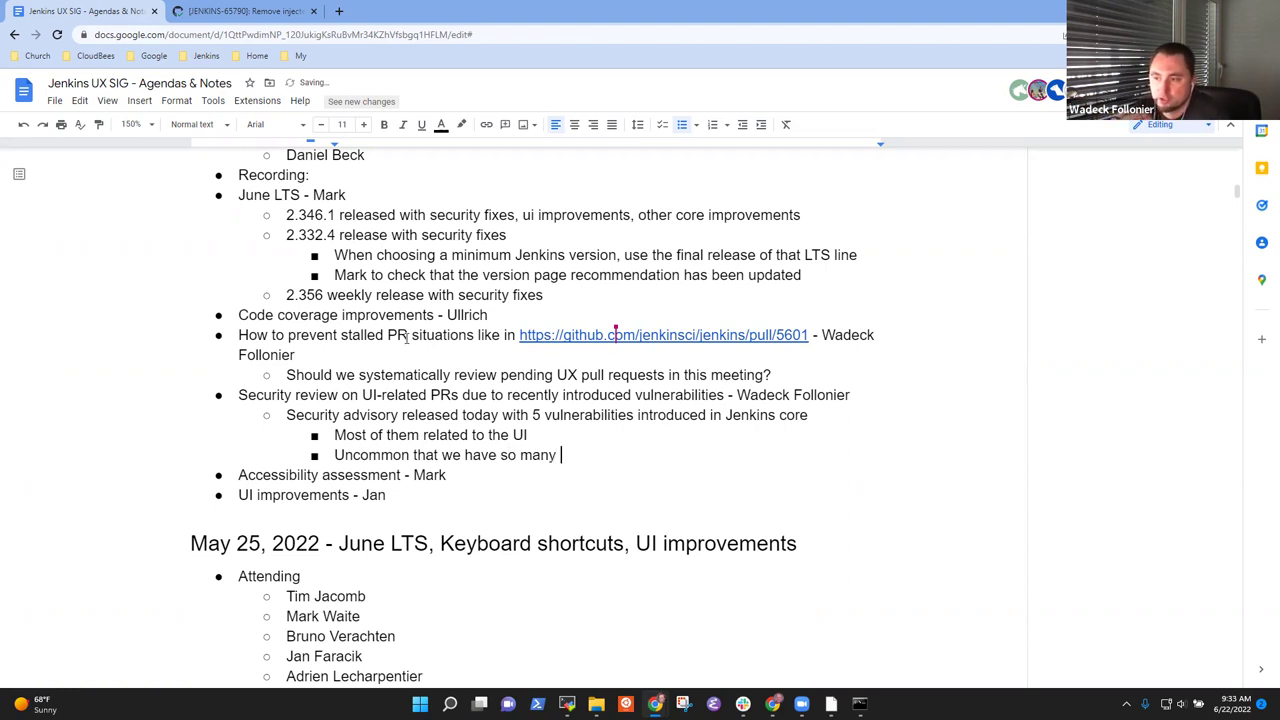
pyautogui.write('new vulnerab')
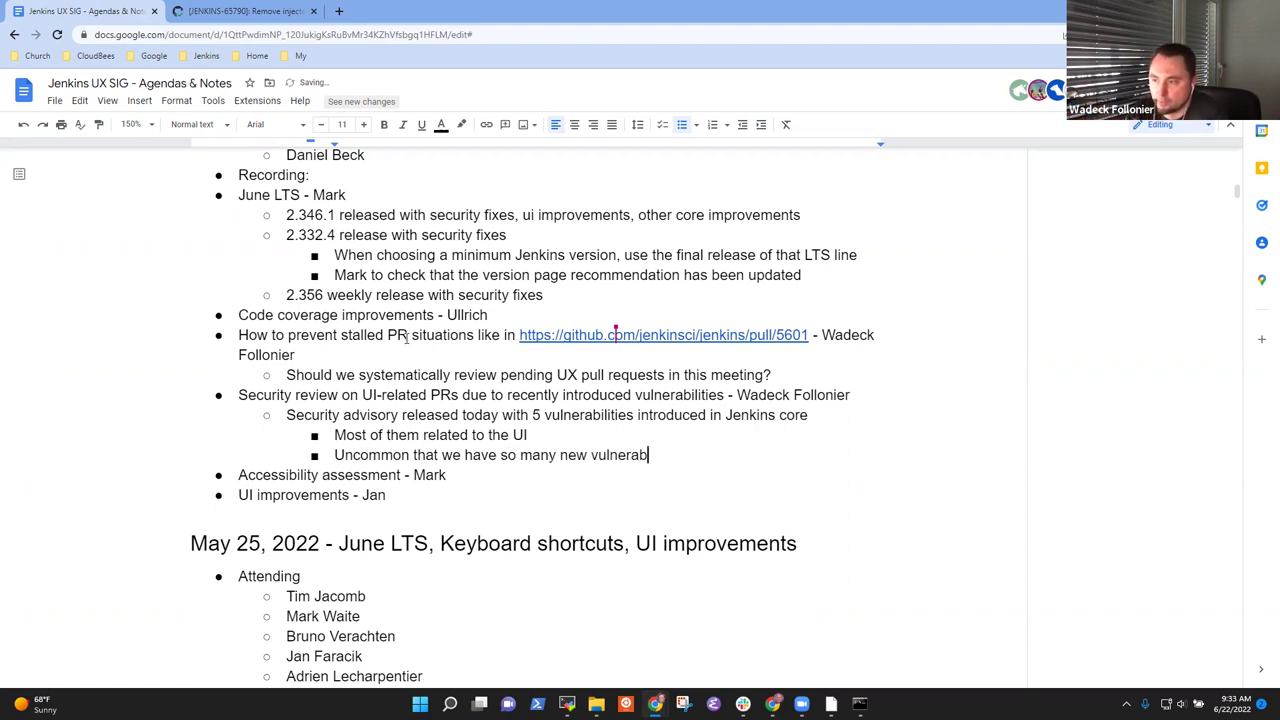
pyautogui.write('ilities i')
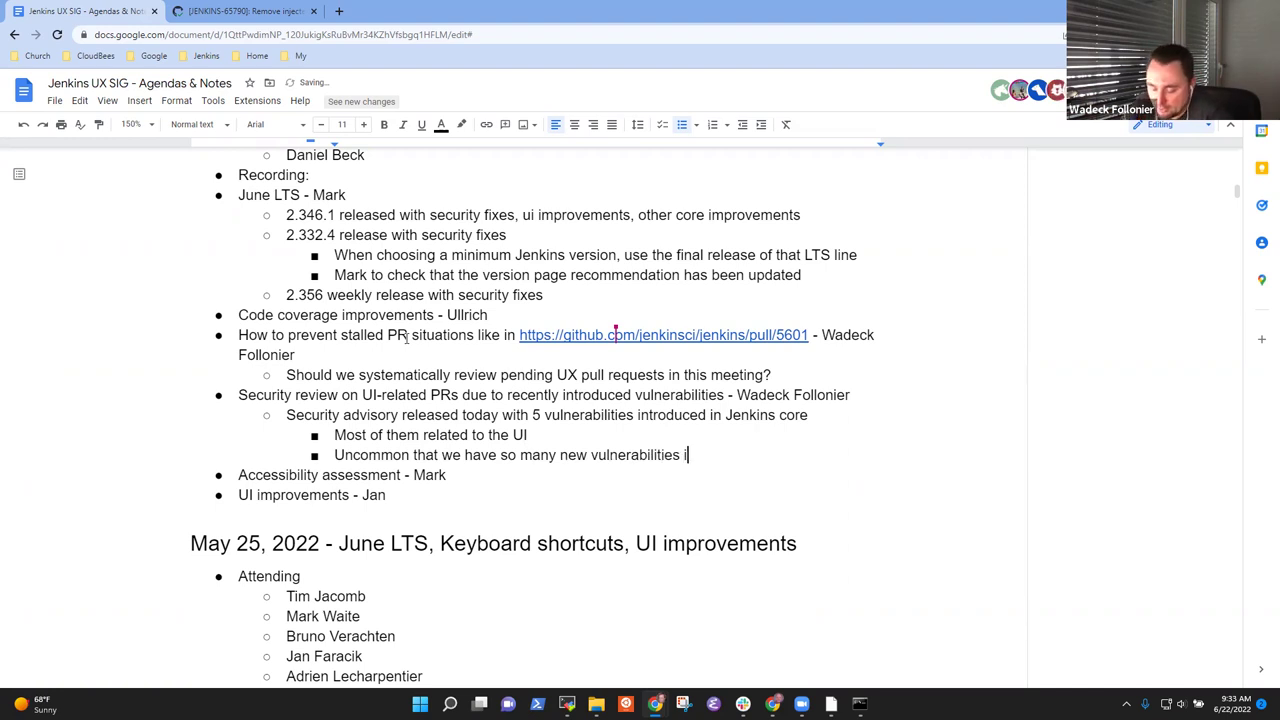
pyautogui.write('ntroduced')
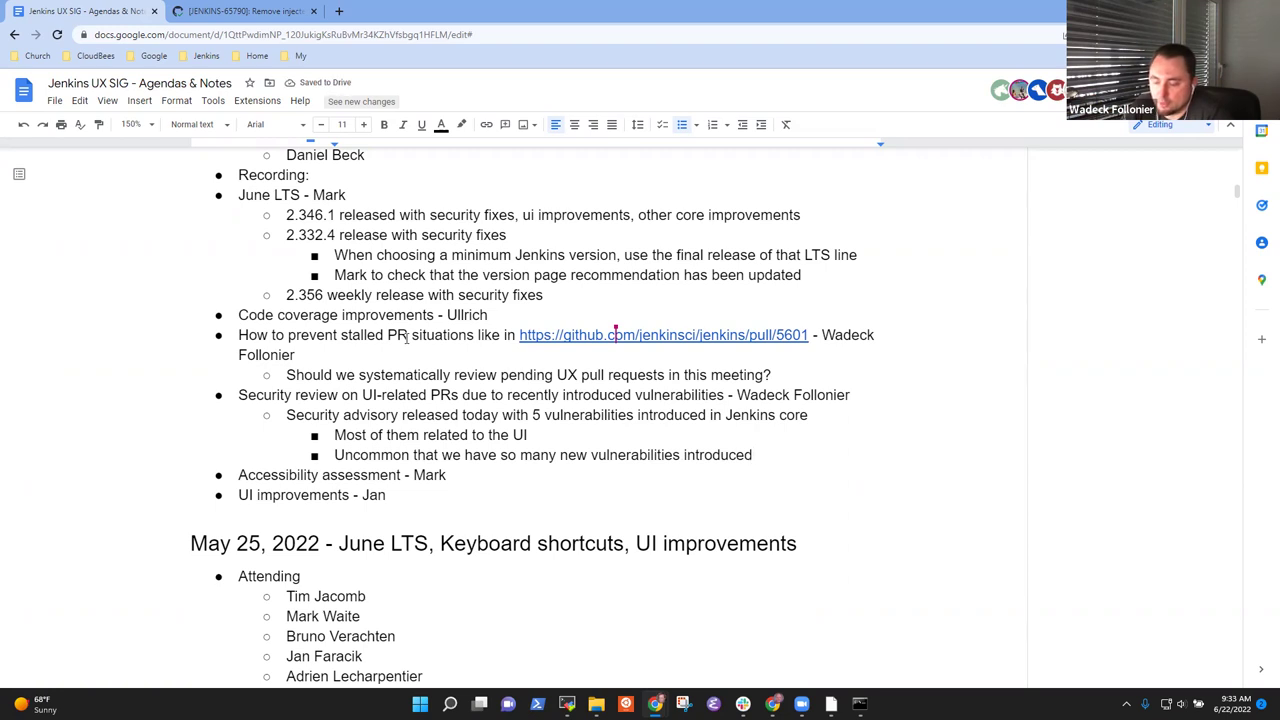
# - Add 'Needed fast work from the security team to correct after pull request merge'
pyautogui.press('Return')
pyautogui.write('Needed fast work from the')
pyautogui.press('BackSpace')
pyautogui.press('BackSpace')
pyautogui.press('BackSpace')
pyautogui.write('the security team to')
pyautogui.press('BackSpace')
pyautogui.write('o ')
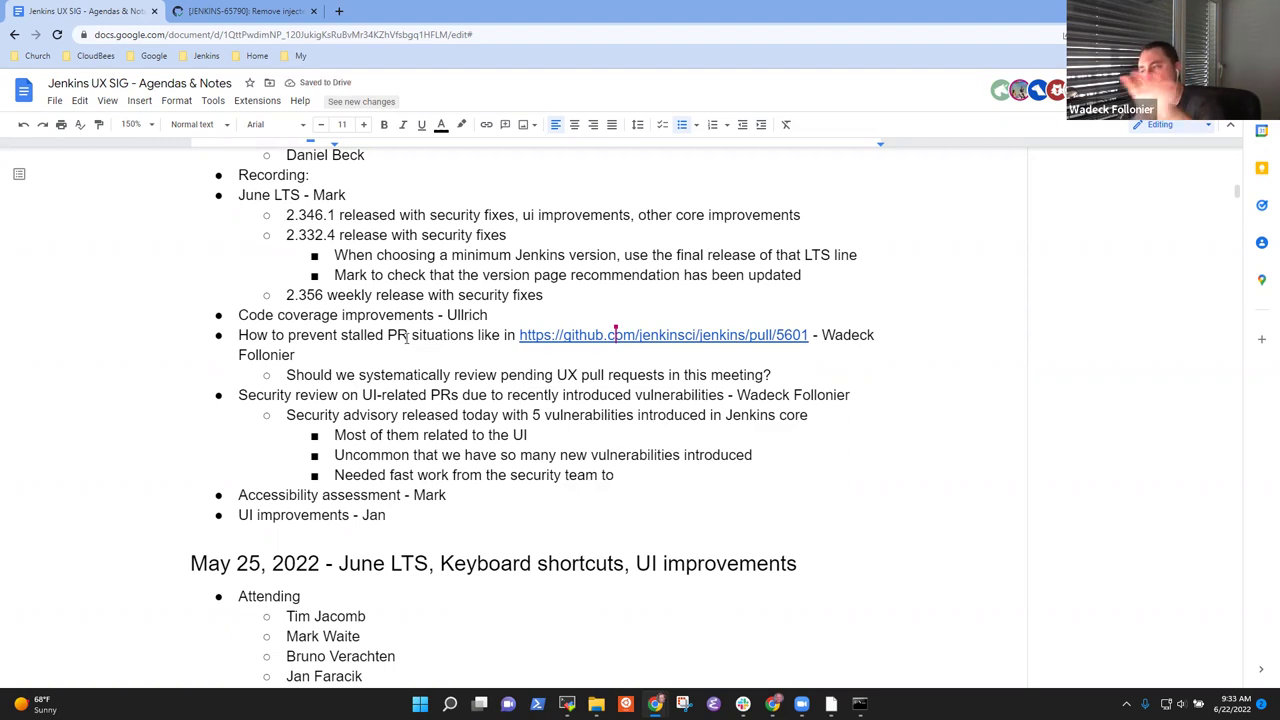
pyautogui.write('correct ')
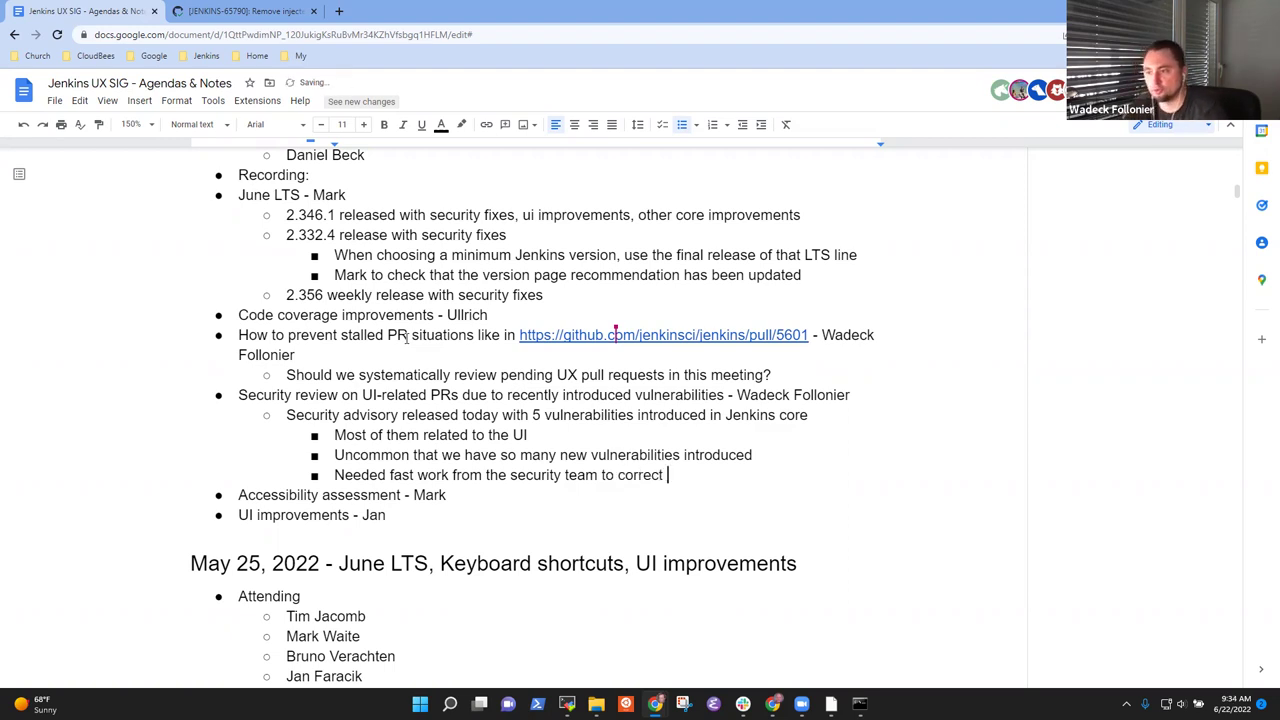
pyautogui.write('after pu')
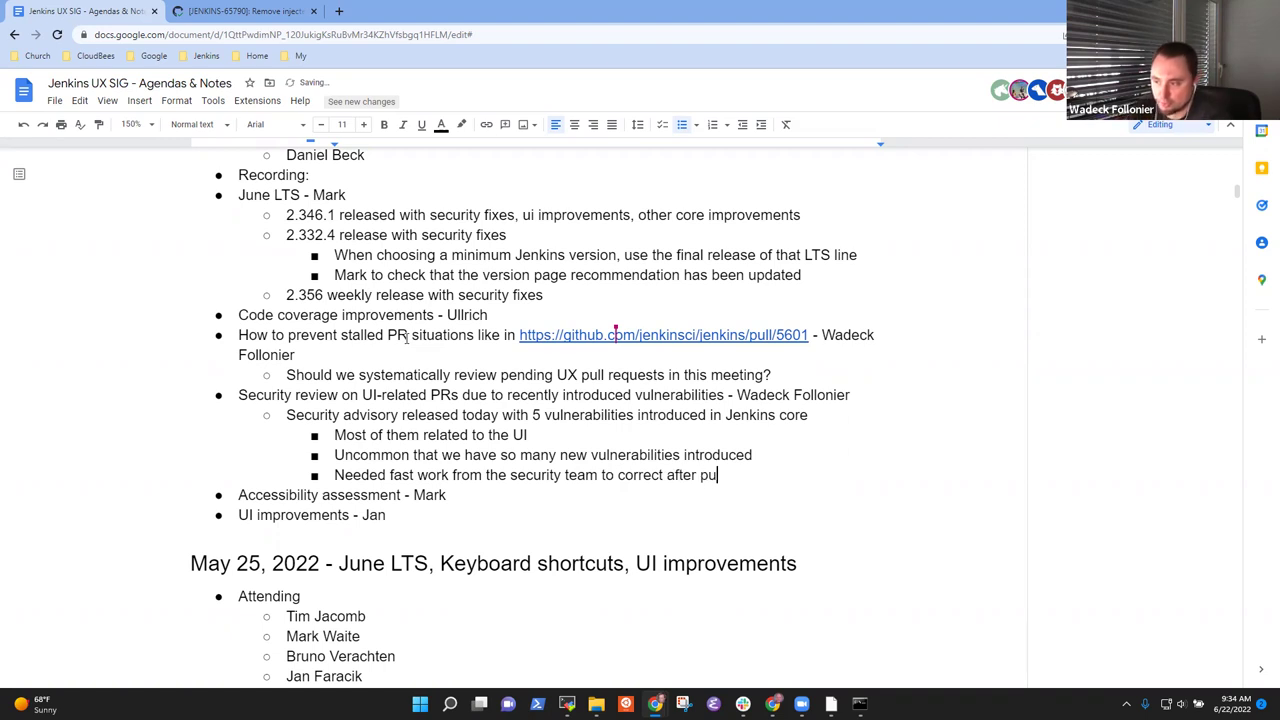
pyautogui.write('ll reques')
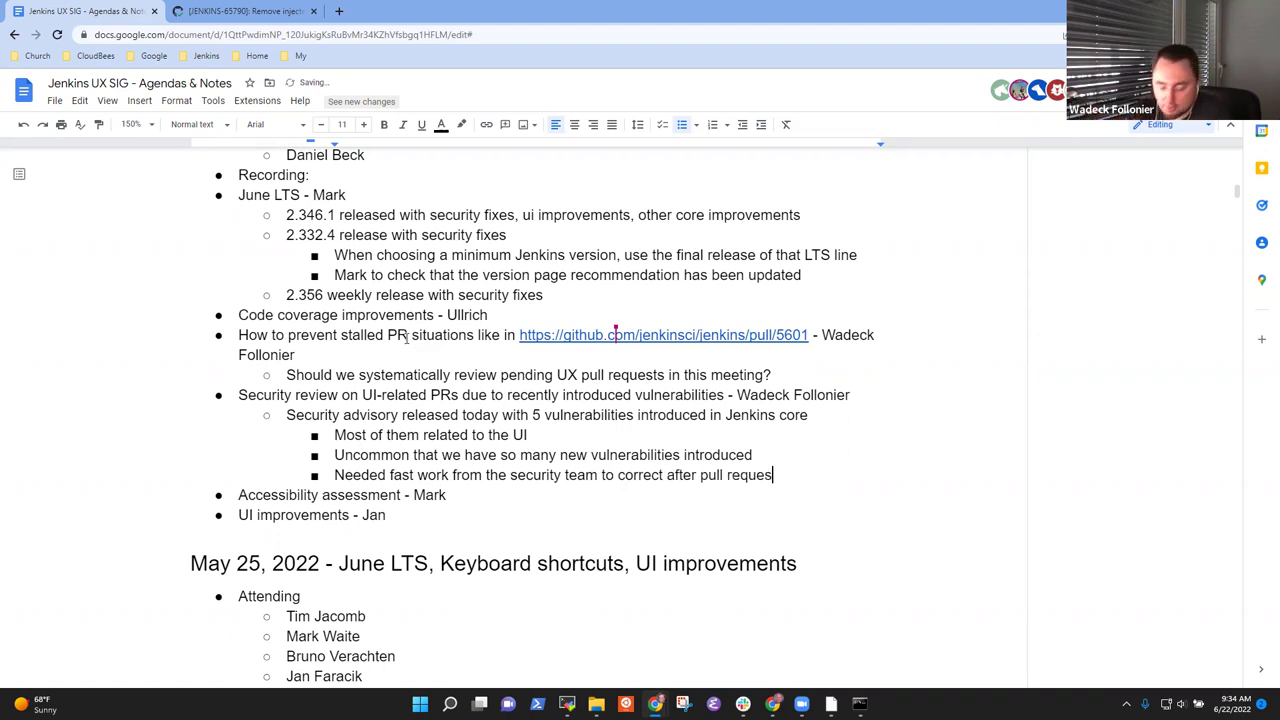
pyautogui.write('t merge')
# - Add a second-level note that security team review of UX pull requests is needed to reduce risk
pyautogui.press('Return')
pyautogui.hotkey('shift', 'Tab')
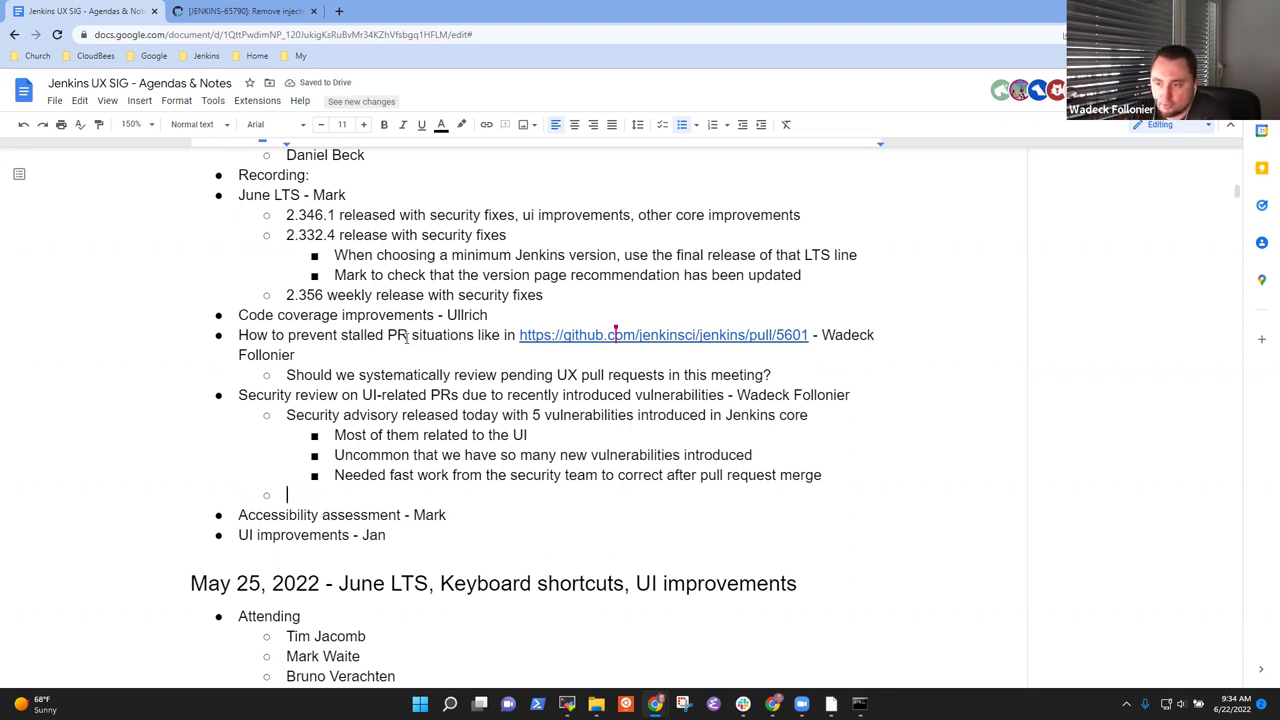
pyautogui.write('Wadeck plans to')
pyautogui.press('BackSpace')
pyautogui.press('BackSpace')
pyautogui.press('BackSpace')
pyautogui.press('BackSpace')
pyautogui.press('BackSpace')
pyautogui.press('BackSpace')
pyautogui.press('BackSpace')
pyautogui.press('BackSpace')
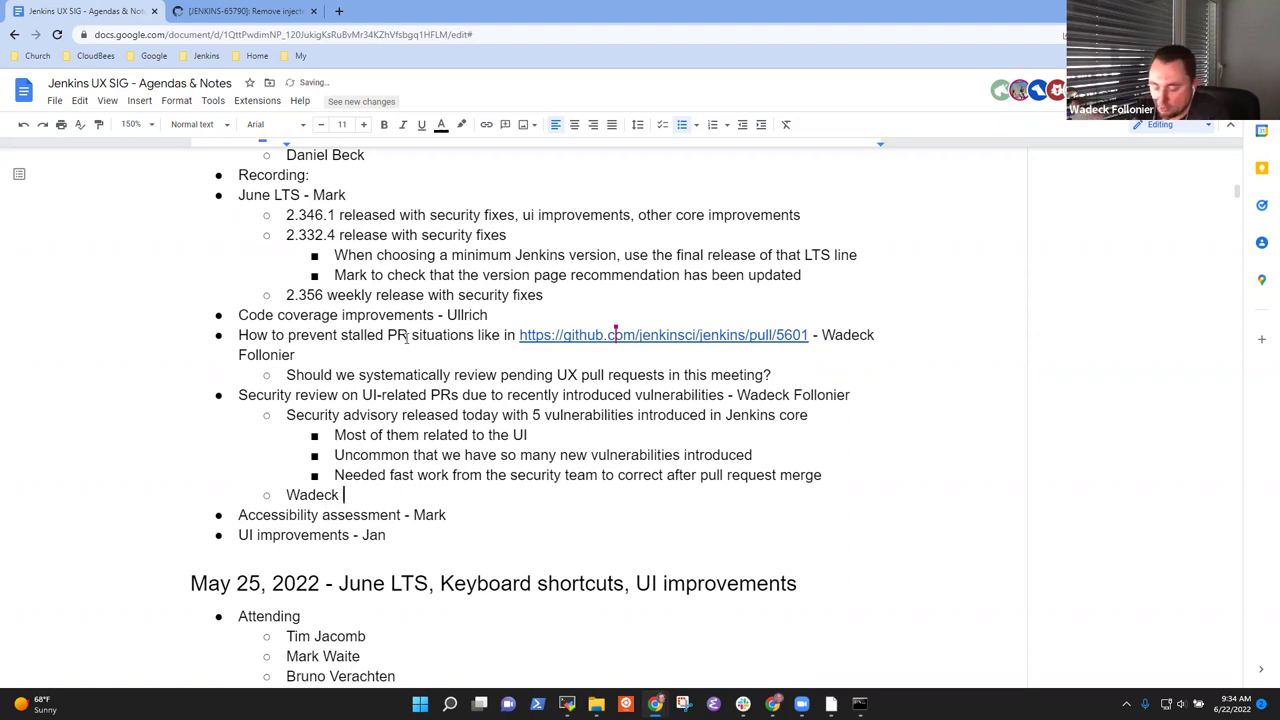
pyautogui.write('will ')
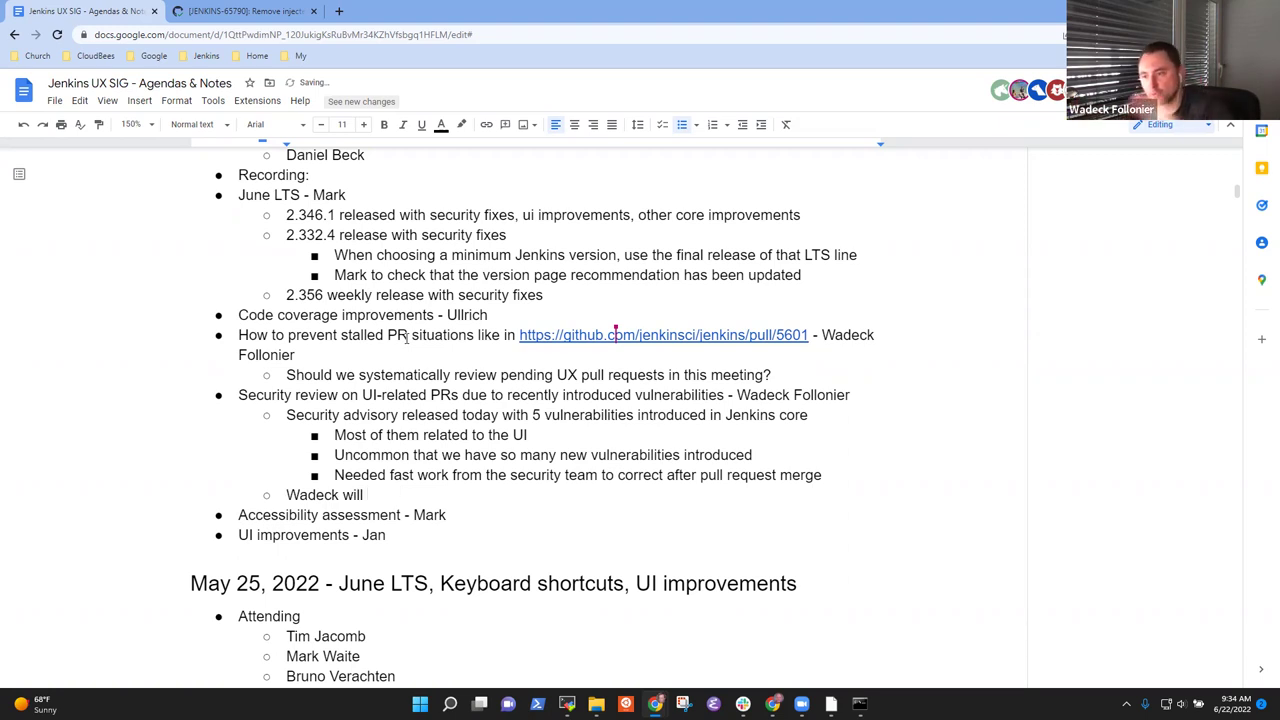
pyautogui.write('ask')
pyautogui.press('BackSpace')
pyautogui.press('BackSpace')
pyautogui.press('BackSpace')
pyautogui.press('BackSpace')
pyautogui.press('BackSpace')
pyautogui.press('BackSpace')
pyautogui.press('BackSpace')
pyautogui.press('BackSpace')
pyautogui.press('BackSpace')
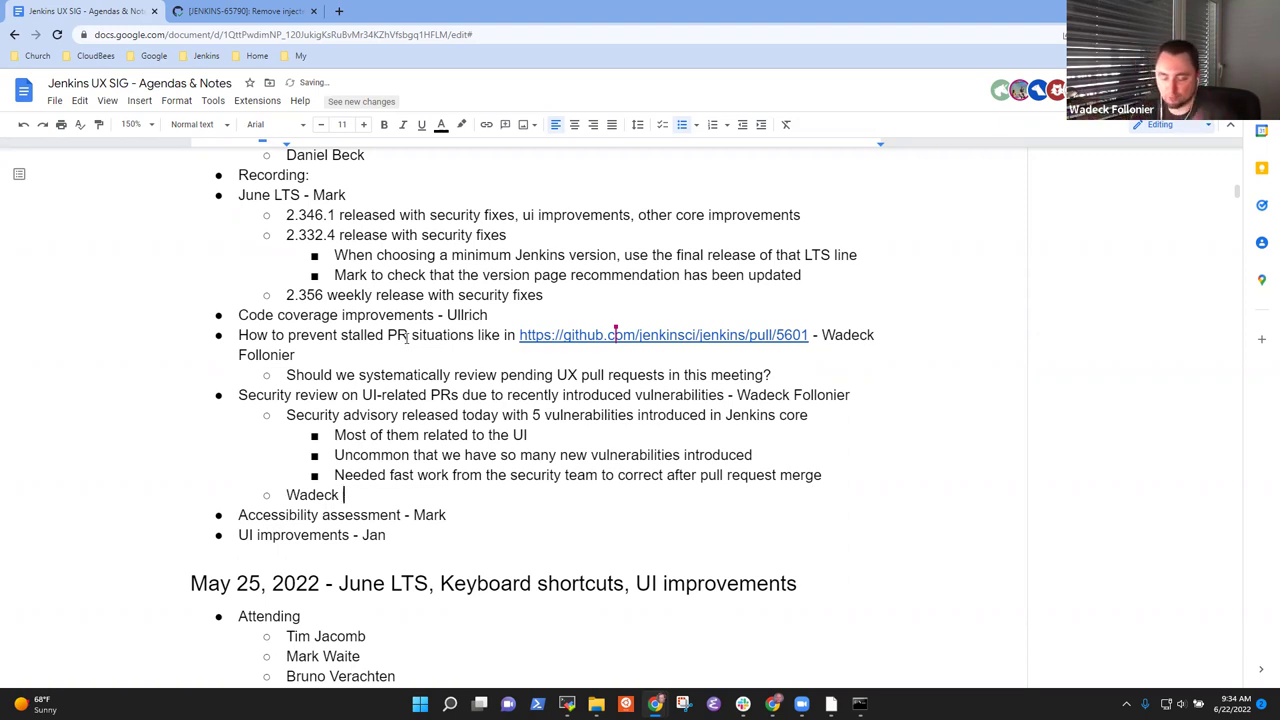
pyautogui.write('neds')
pyautogui.press('BackSpace')
pyautogui.press('BackSpace')
pyautogui.write('eds security ')
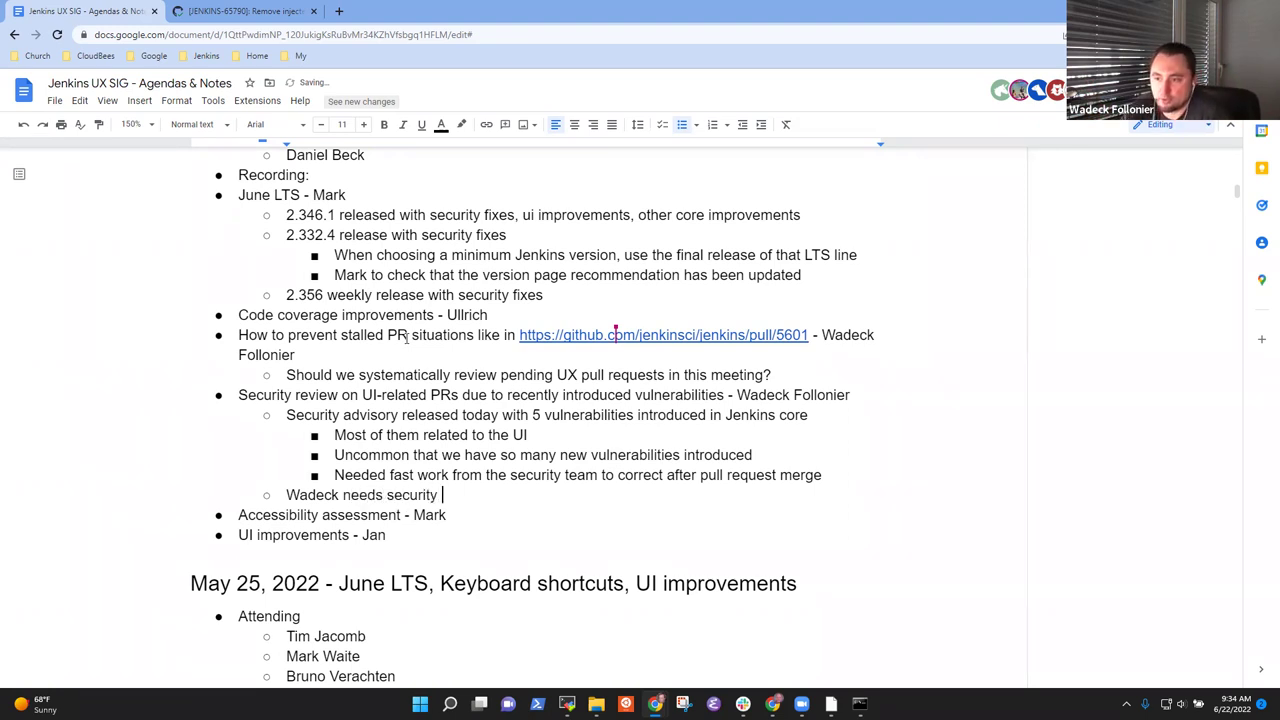
pyautogui.write('team review ')
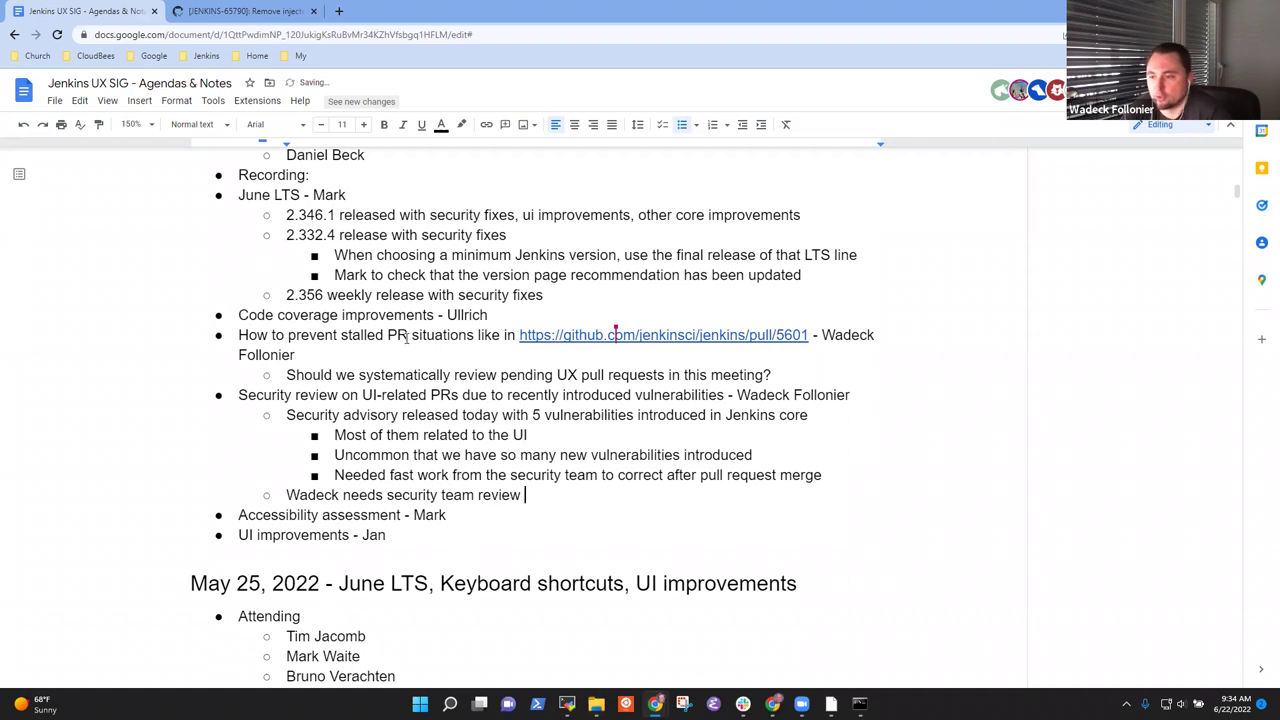
pyautogui.write('of ')
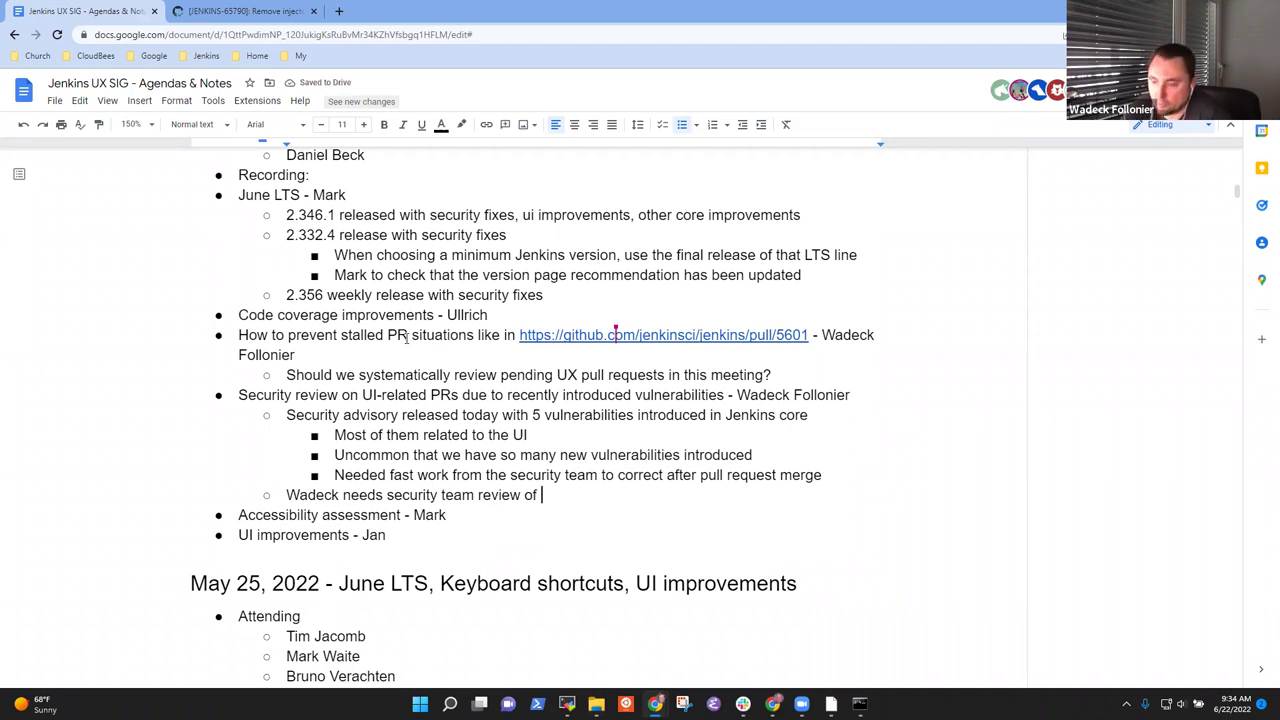
pyautogui.write('UX p')
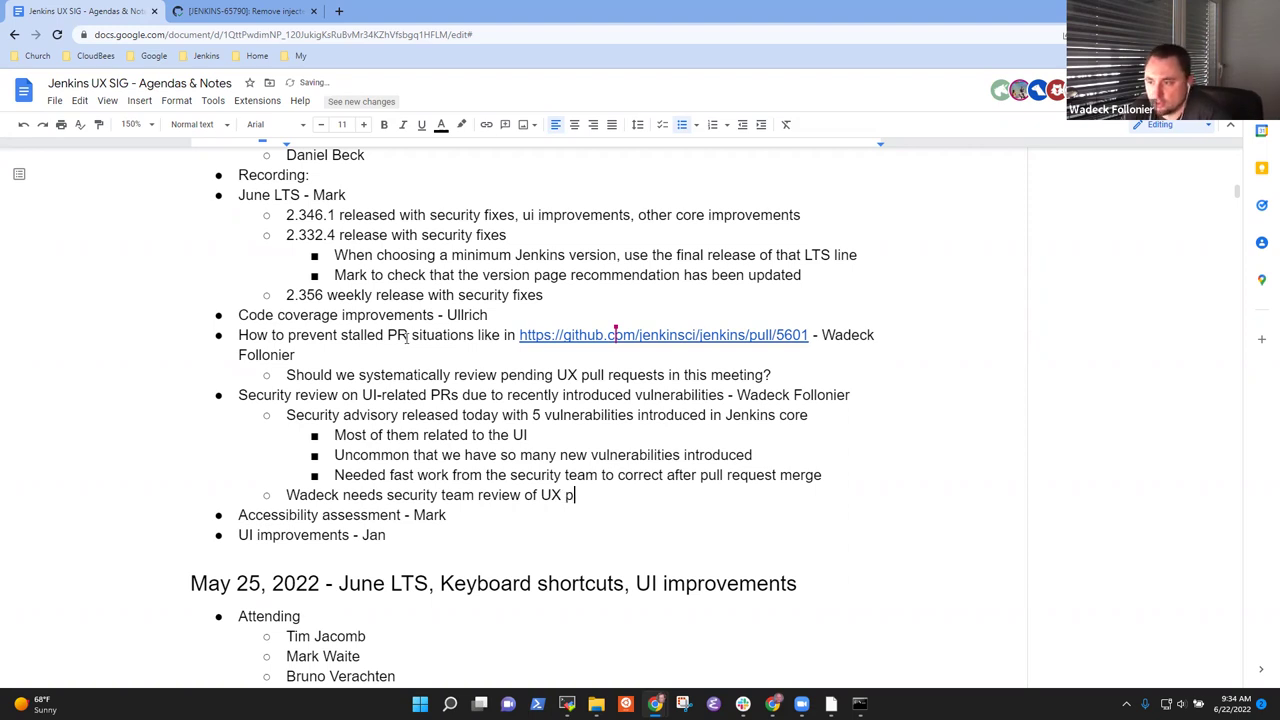
pyautogui.write('ull requests ')
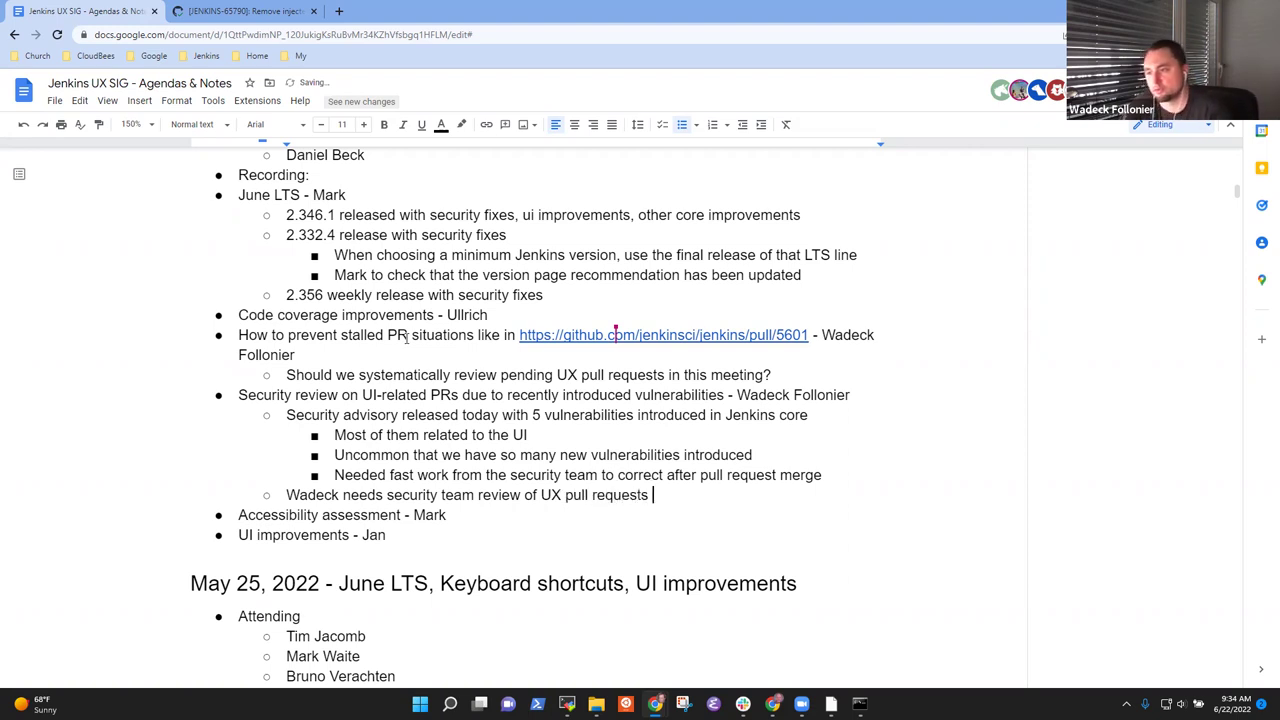
pyautogui.write('to reduce')
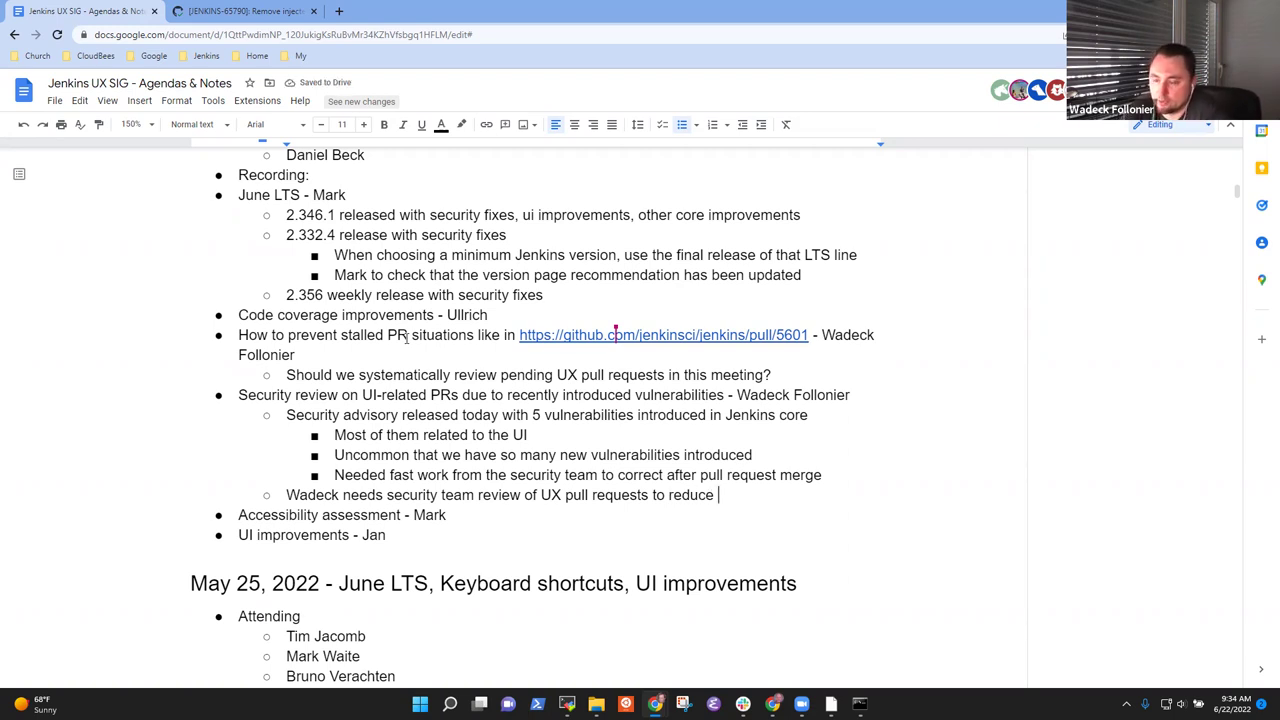
pyautogui.write(' risk')
# - Add the nested sub-point 'Will assign people to do the reviews'
pyautogui.press('Tab')
pyautogui.press('Return')
pyautogui.press('Tab')
pyautogui.write('Will ')
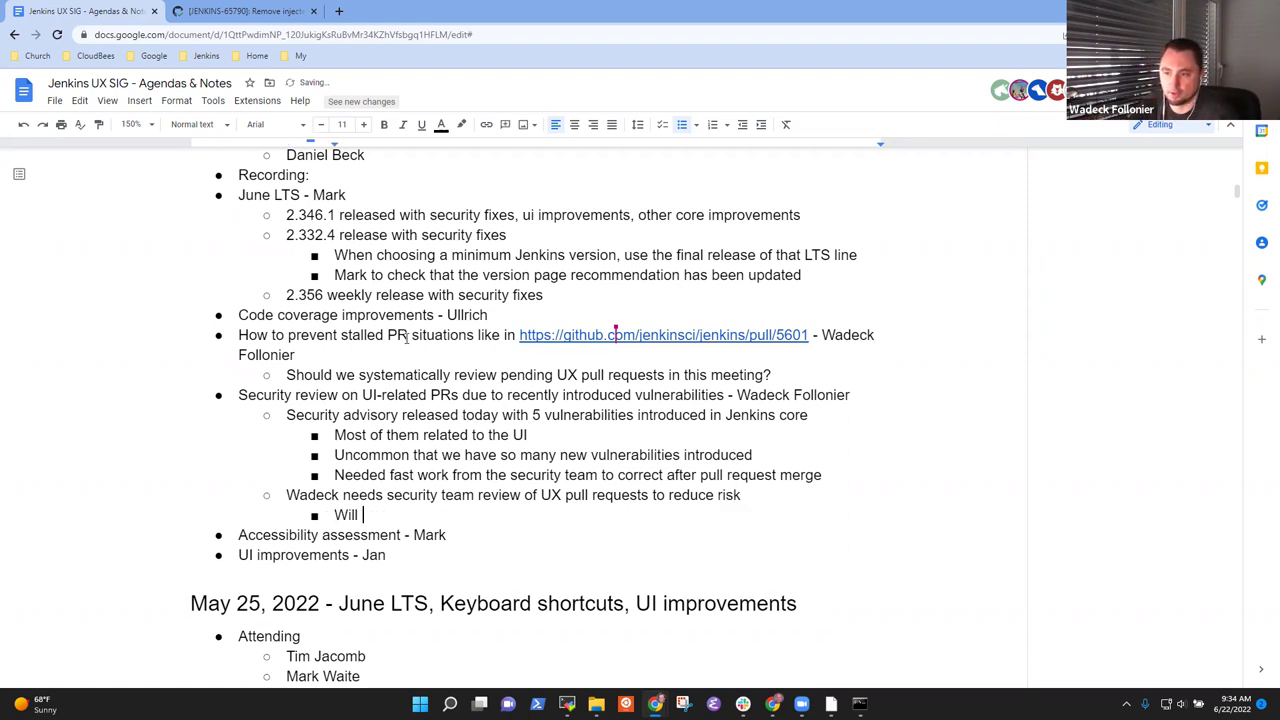
pyautogui.write('assign people to ')
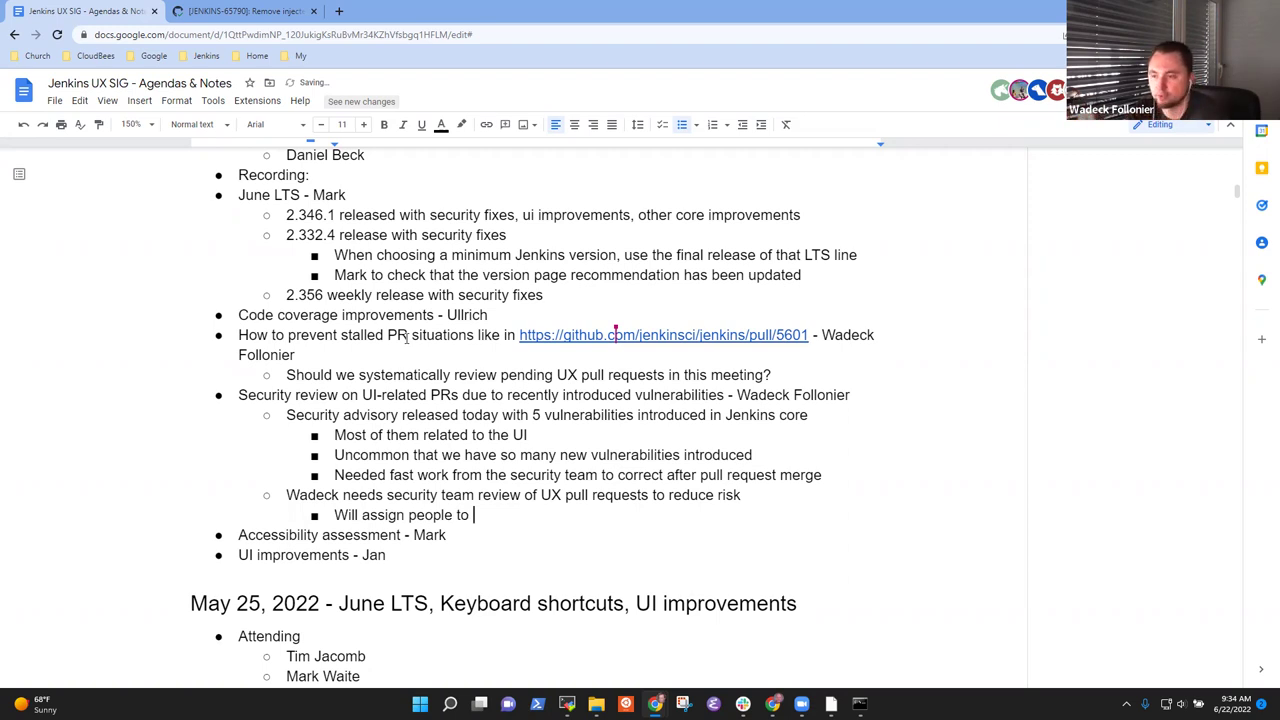
pyautogui.write('do the reviews')
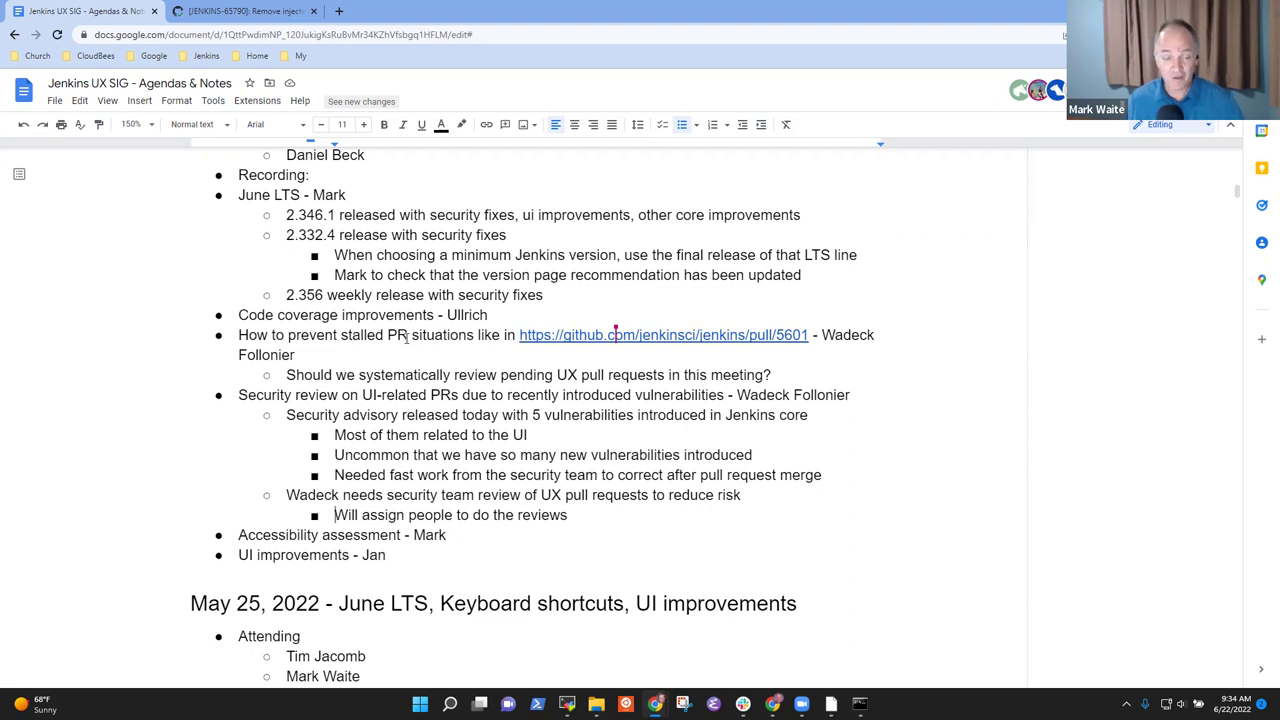
pyautogui.hotkey('shift', 'End')
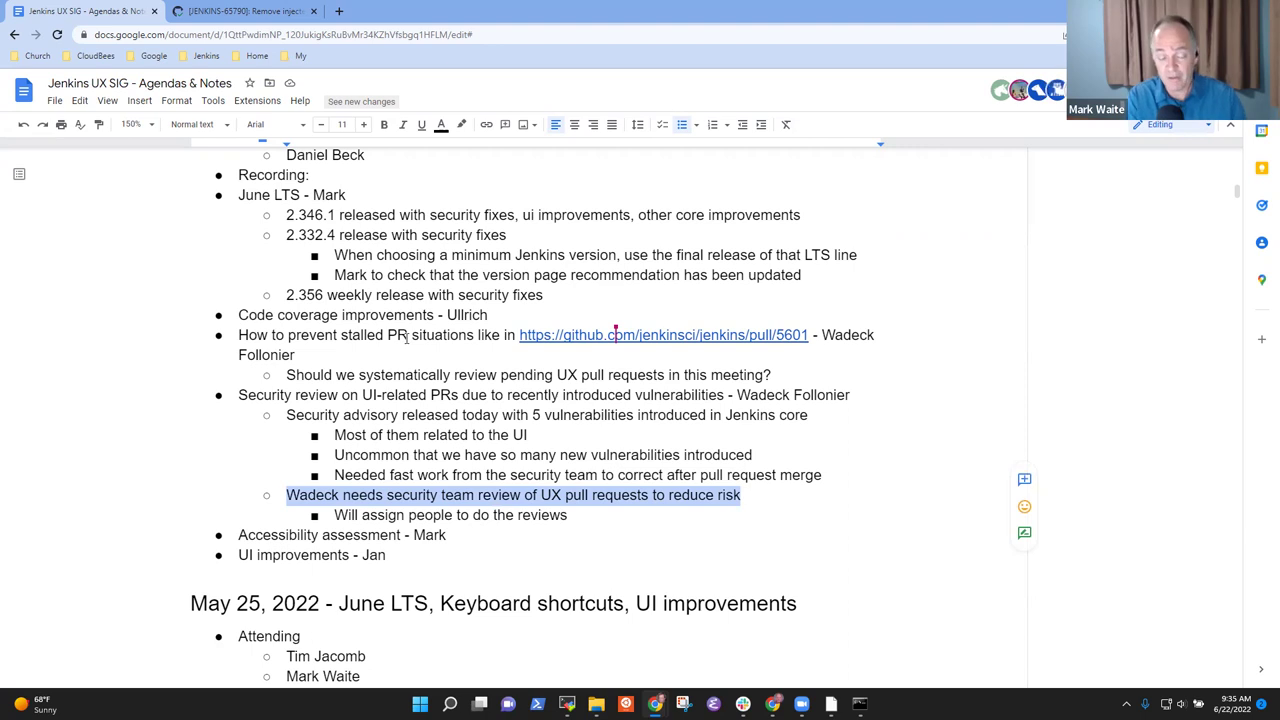
pyautogui.press('Down')
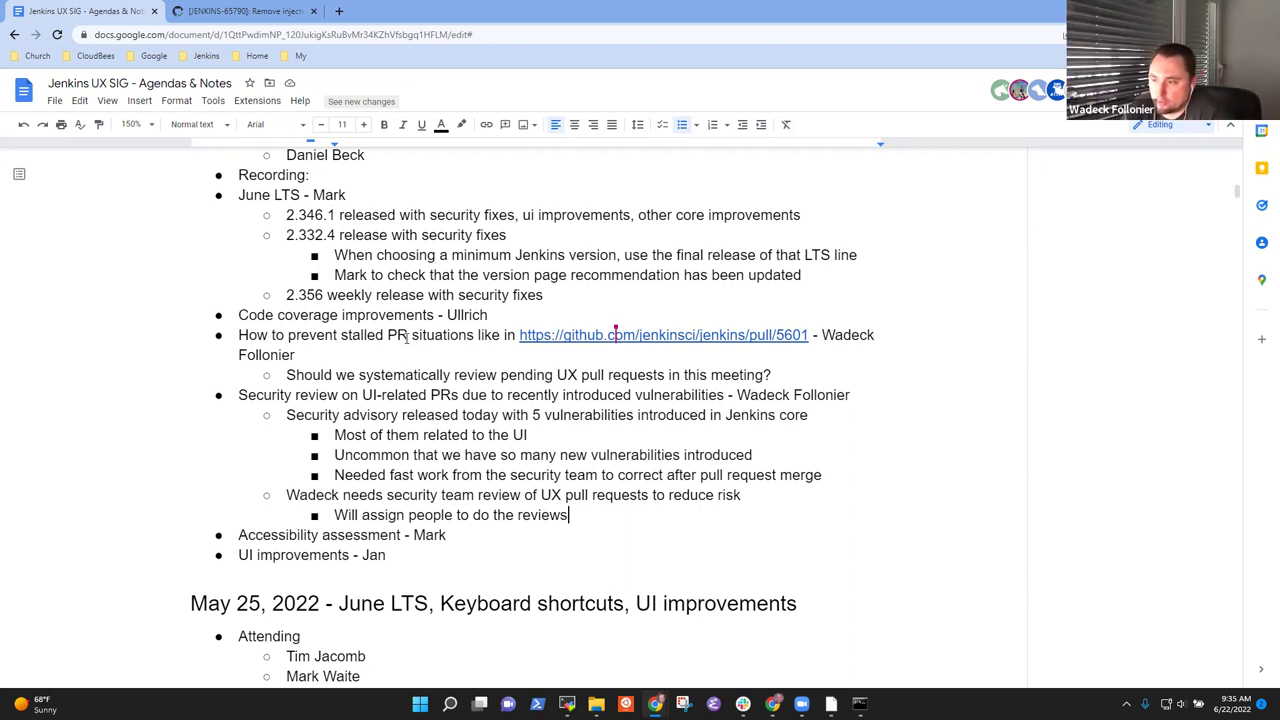
# - Add 'If not able to provide the resources, then can revert to not requiring security review of UX improvements'
pyautogui.press('Return')
pyautogui.write('If not able to prov')
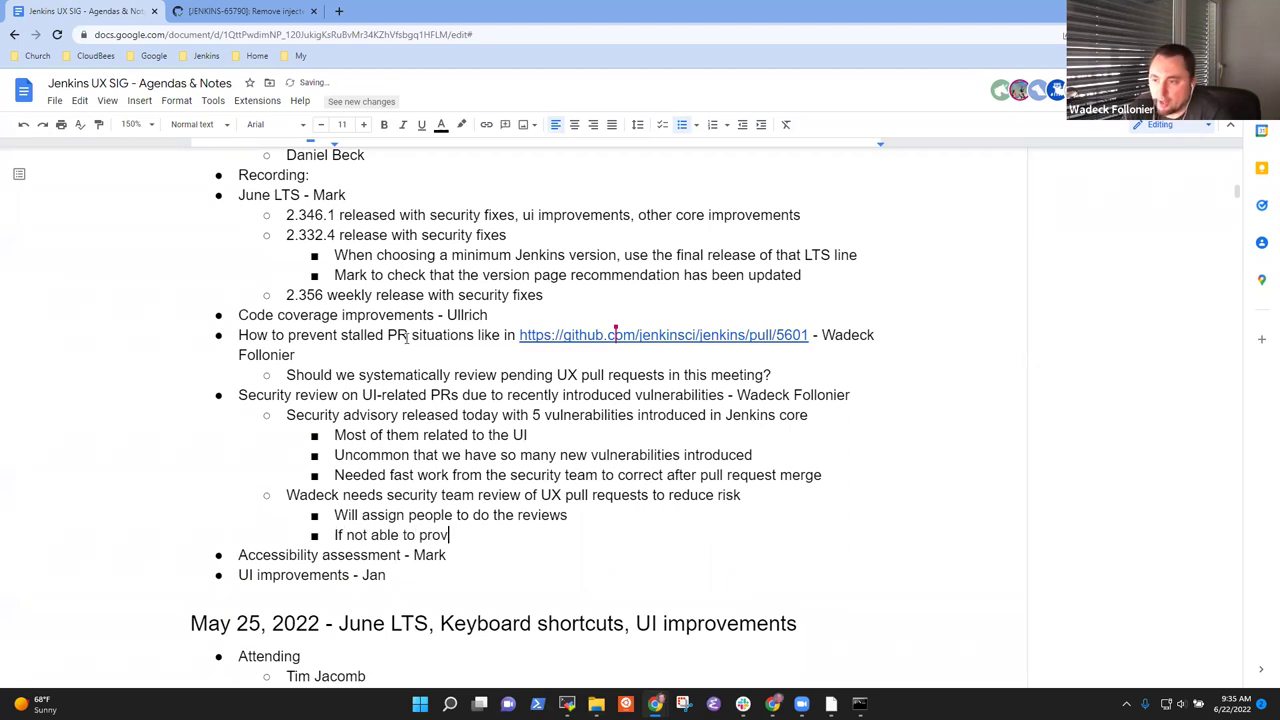
pyautogui.write('ide the resources, ')
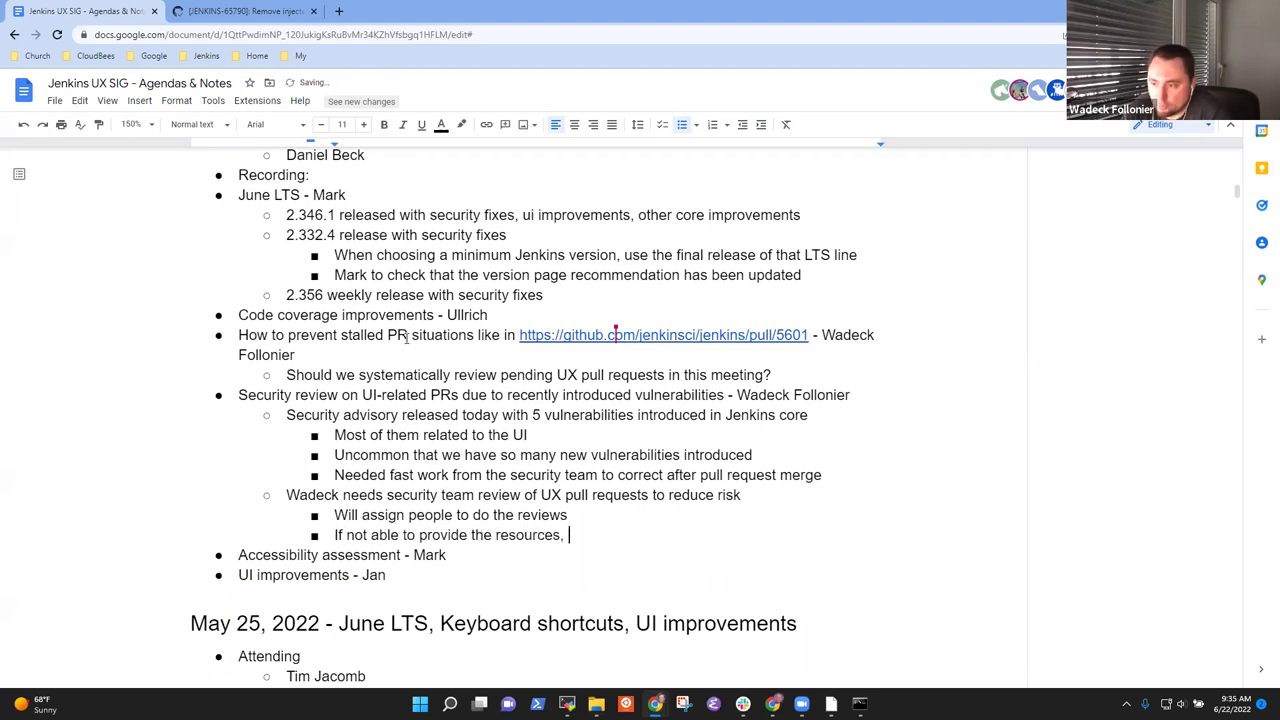
pyautogui.write('then can reven')
pyautogui.press('BackSpace')
pyautogui.write('t to not ')
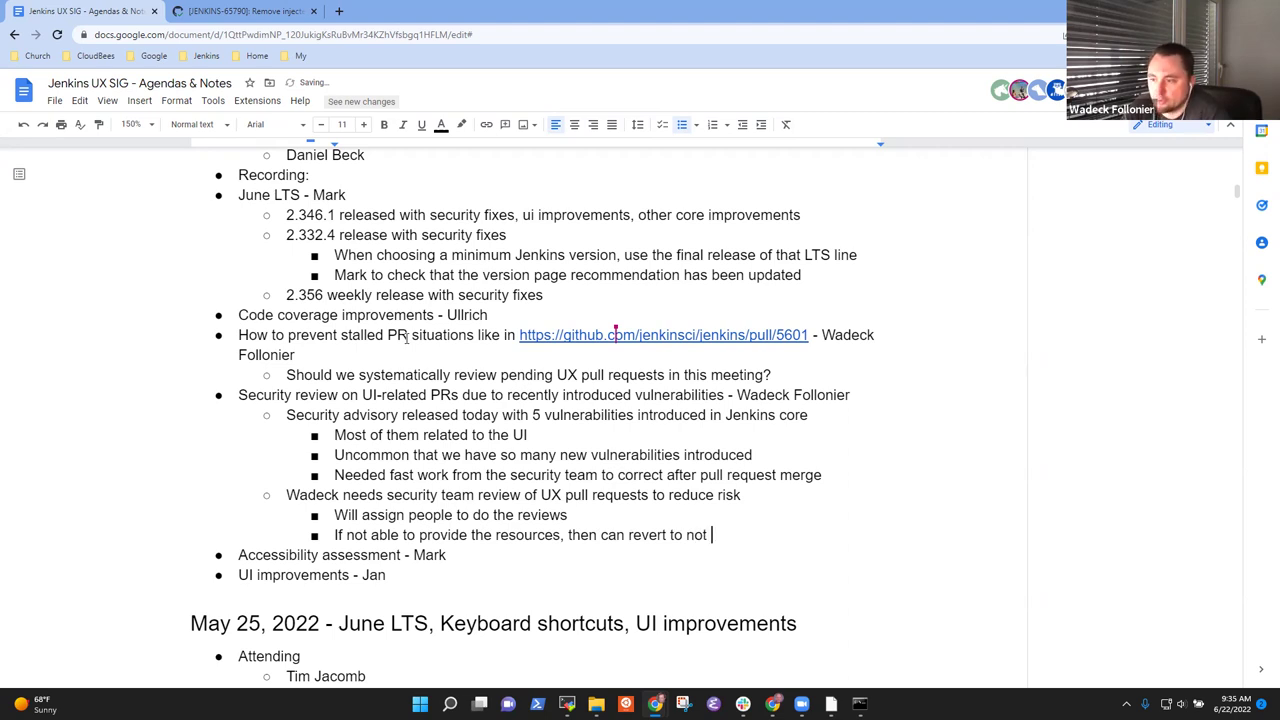
pyautogui.write('requiring')
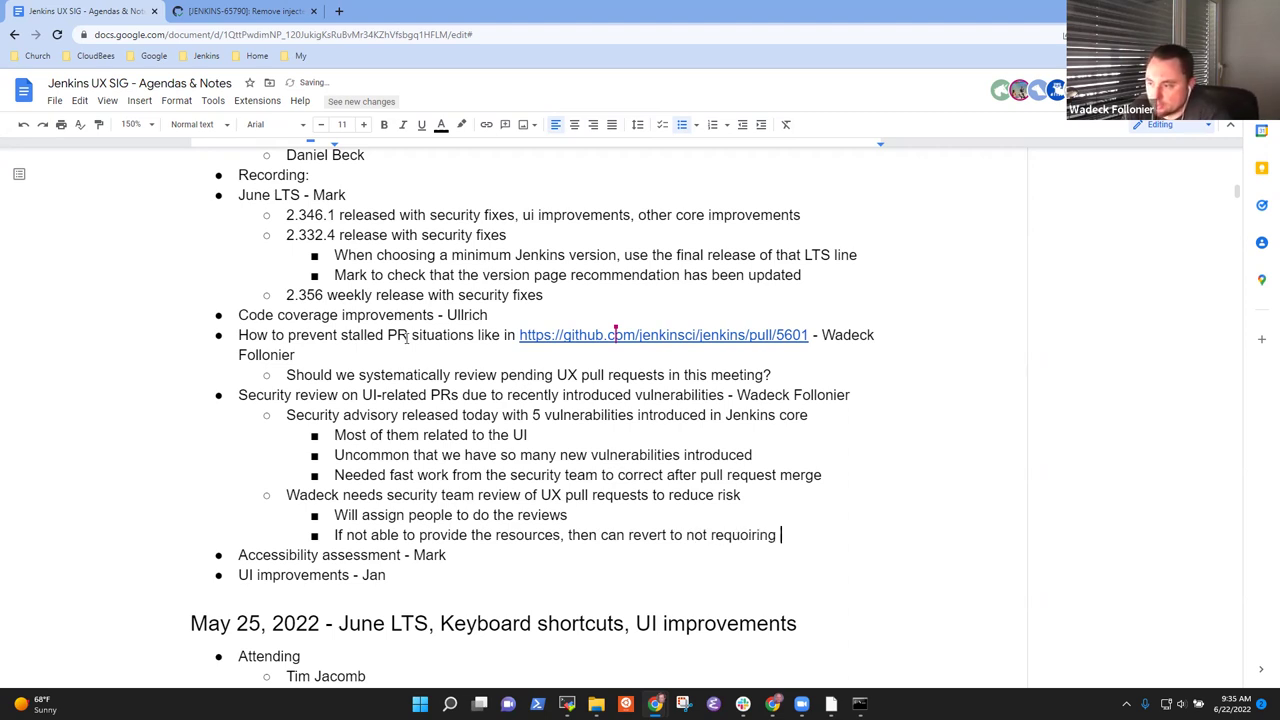
pyautogui.hotkey('ctrl', 'BackSpace')
pyautogui.write('requiring sec')
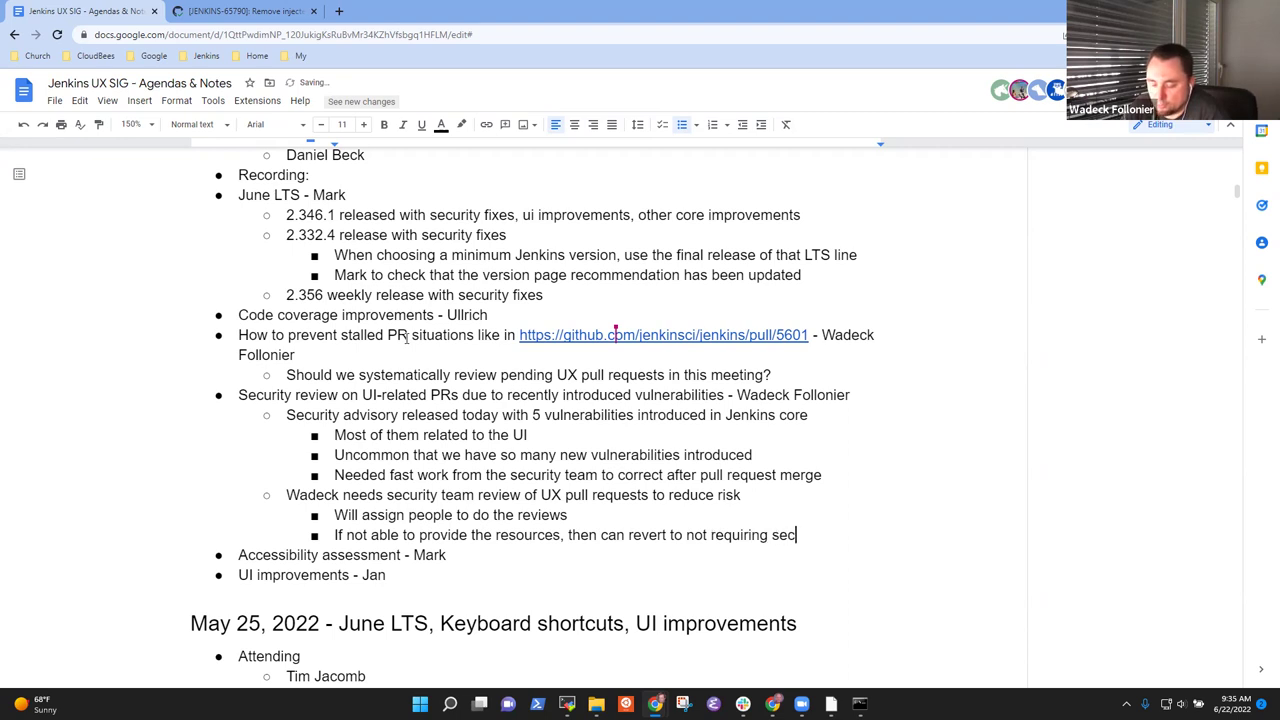
pyautogui.write('urity review ')
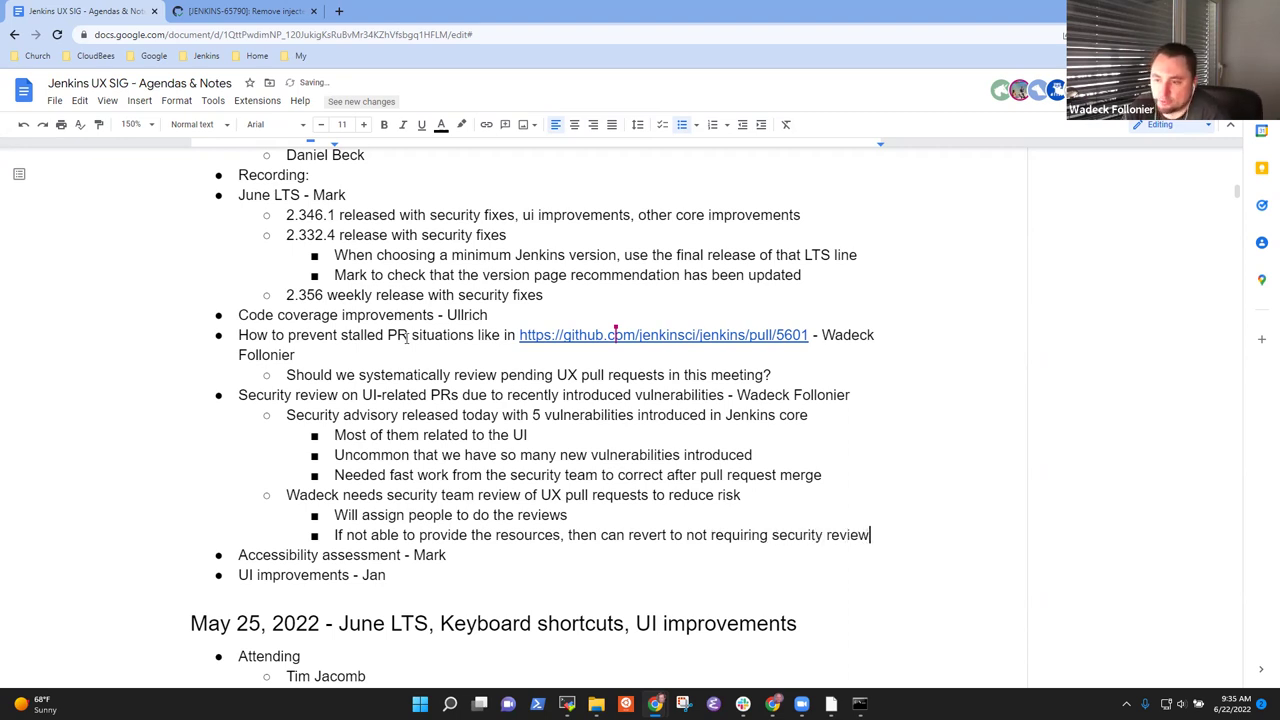
pyautogui.write('of ')
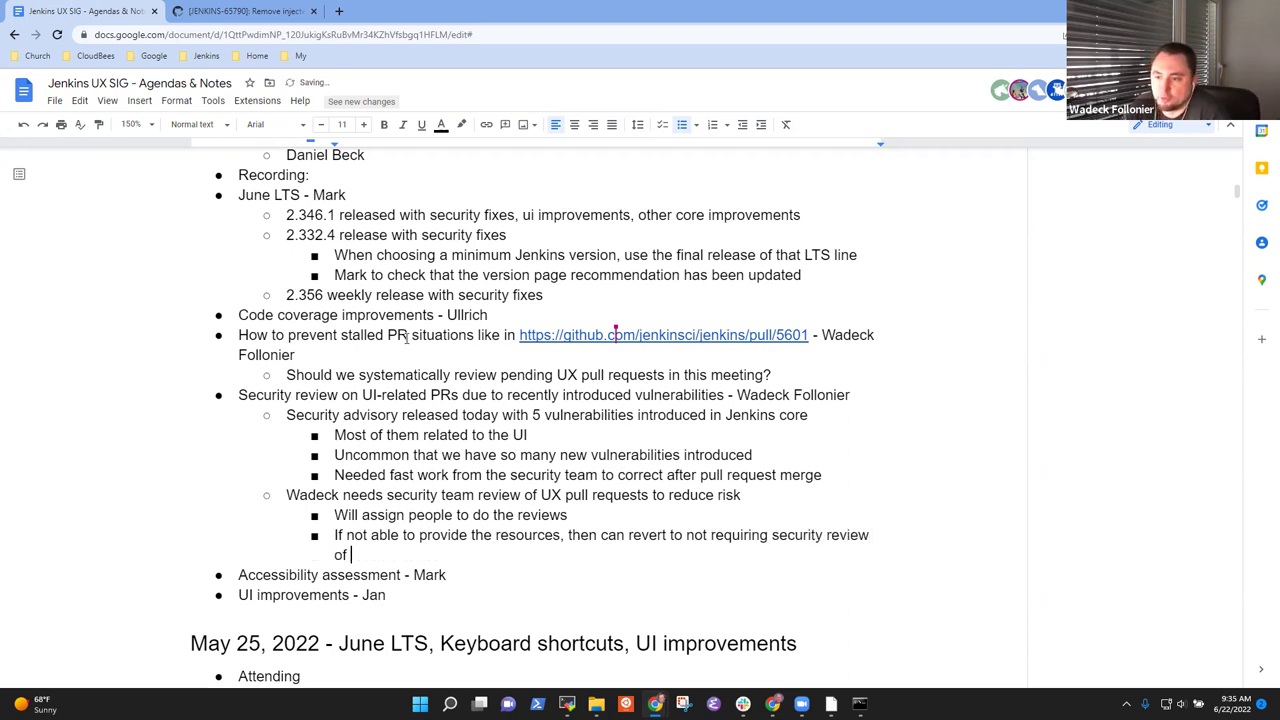
pyautogui.write('UX improvements')
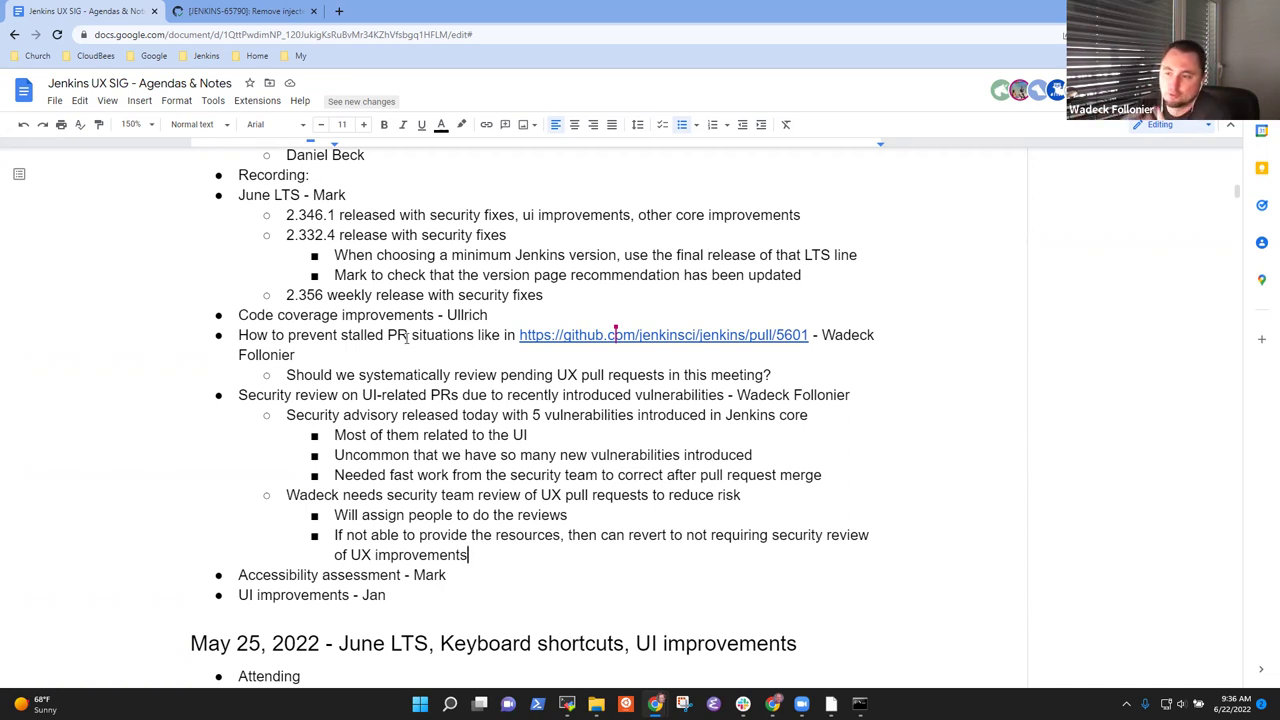
# - Add the sub-point 'Much better to detect and correct before release in Jenkins core'
pyautogui.press('Return')
pyautogui.write('M')
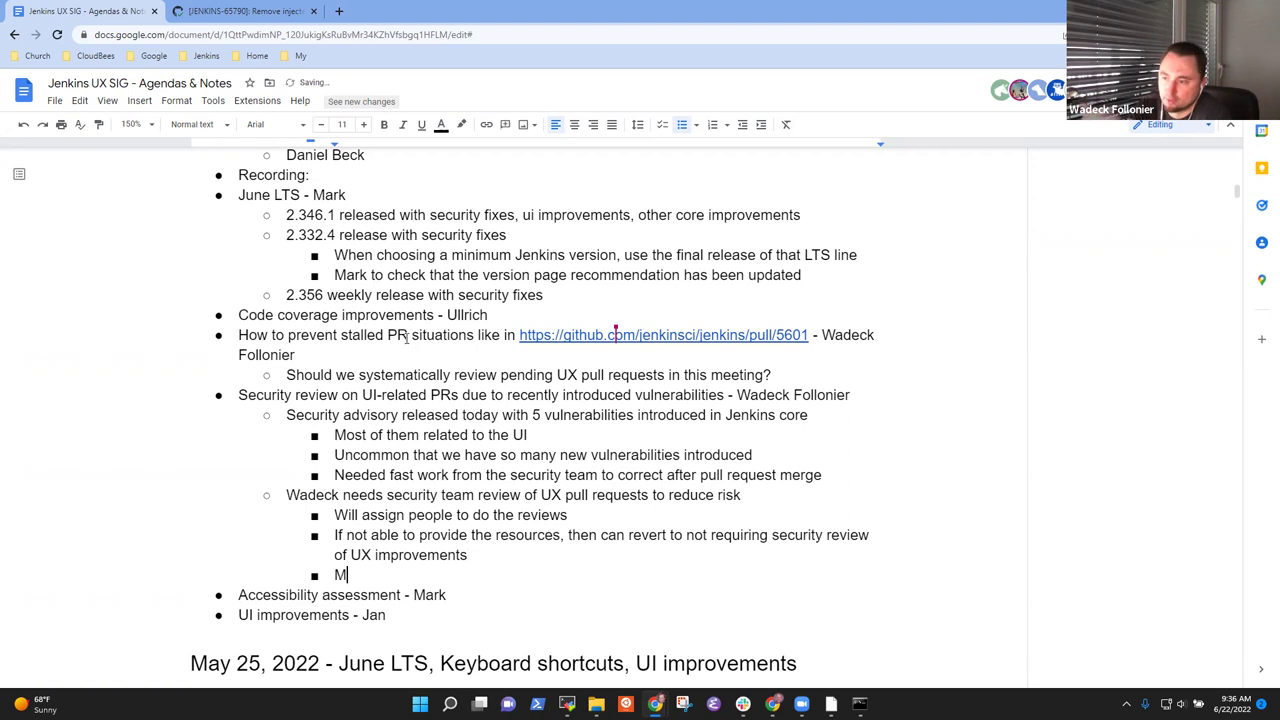
pyautogui.write('uch bett')
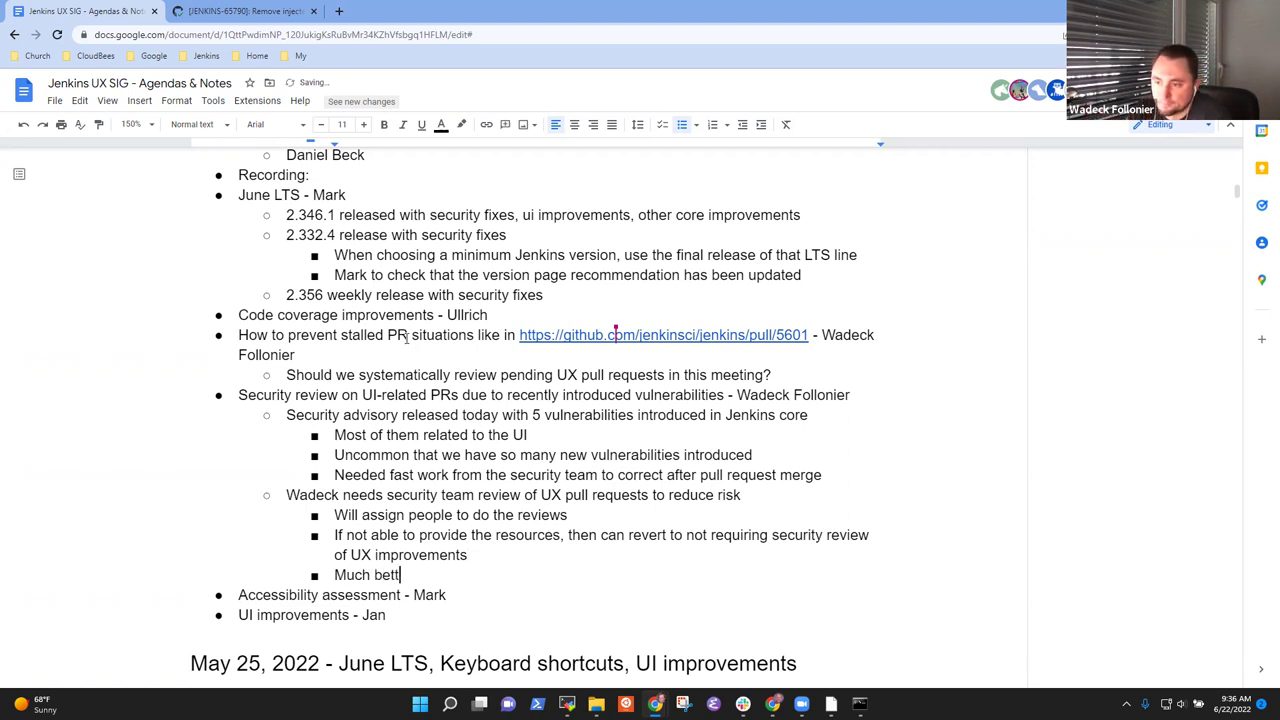
pyautogui.write('er')
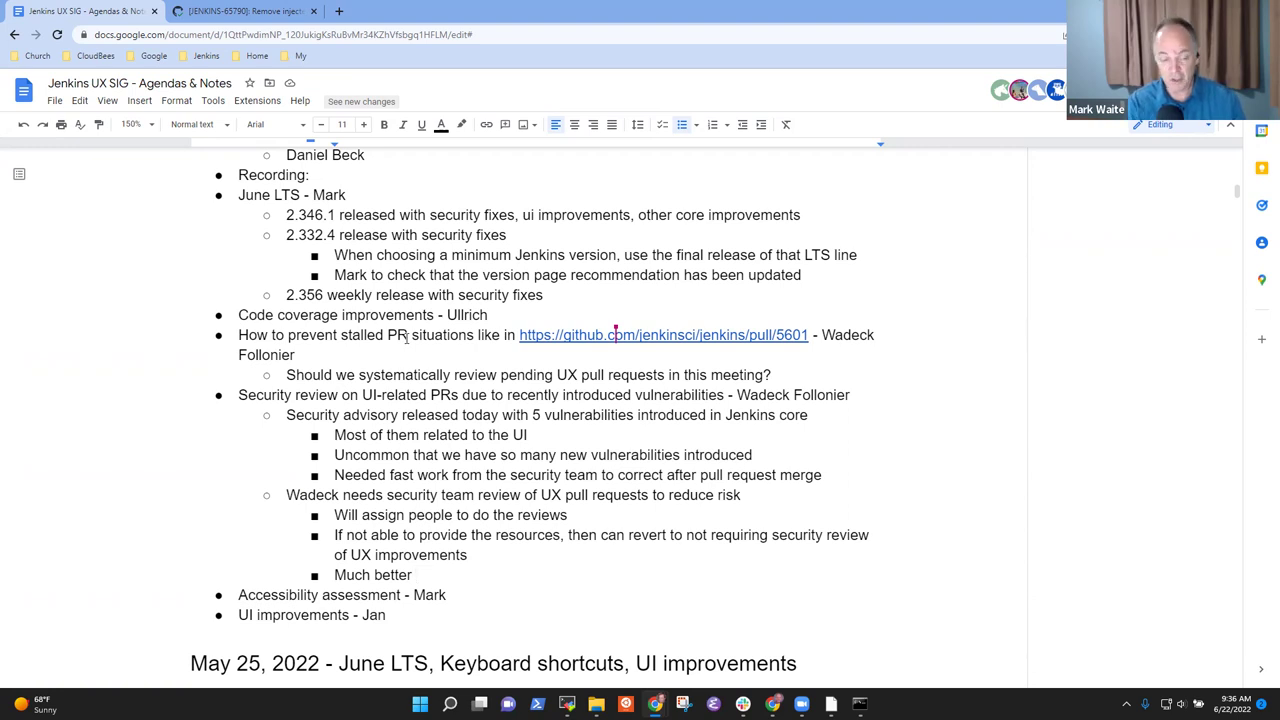
pyautogui.write('to dete')
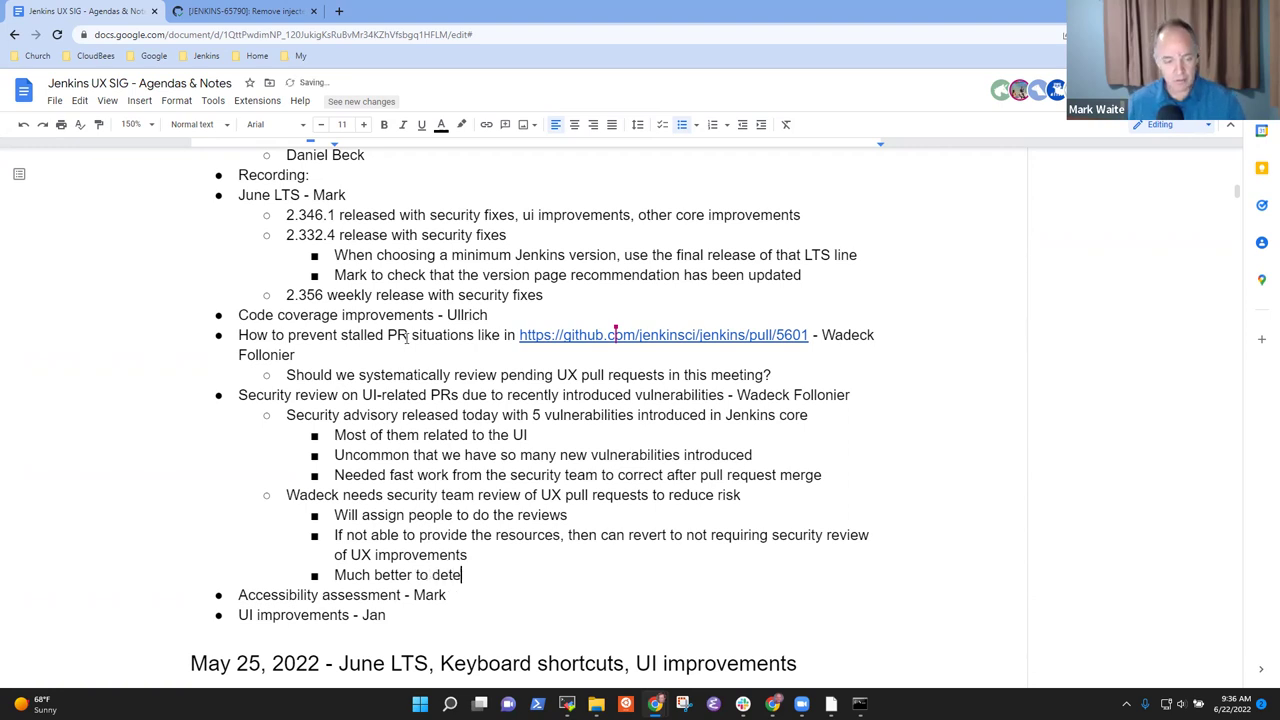
pyautogui.write('ct and correct ')
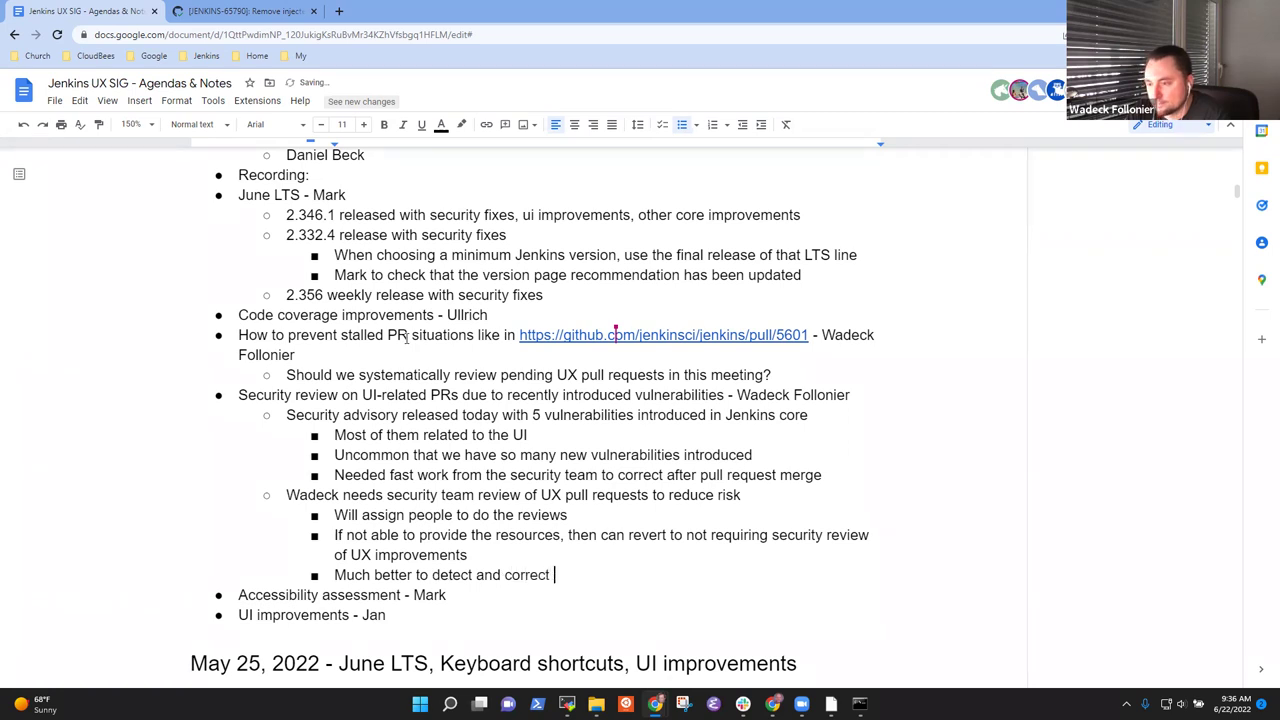
pyautogui.write('before release in ')
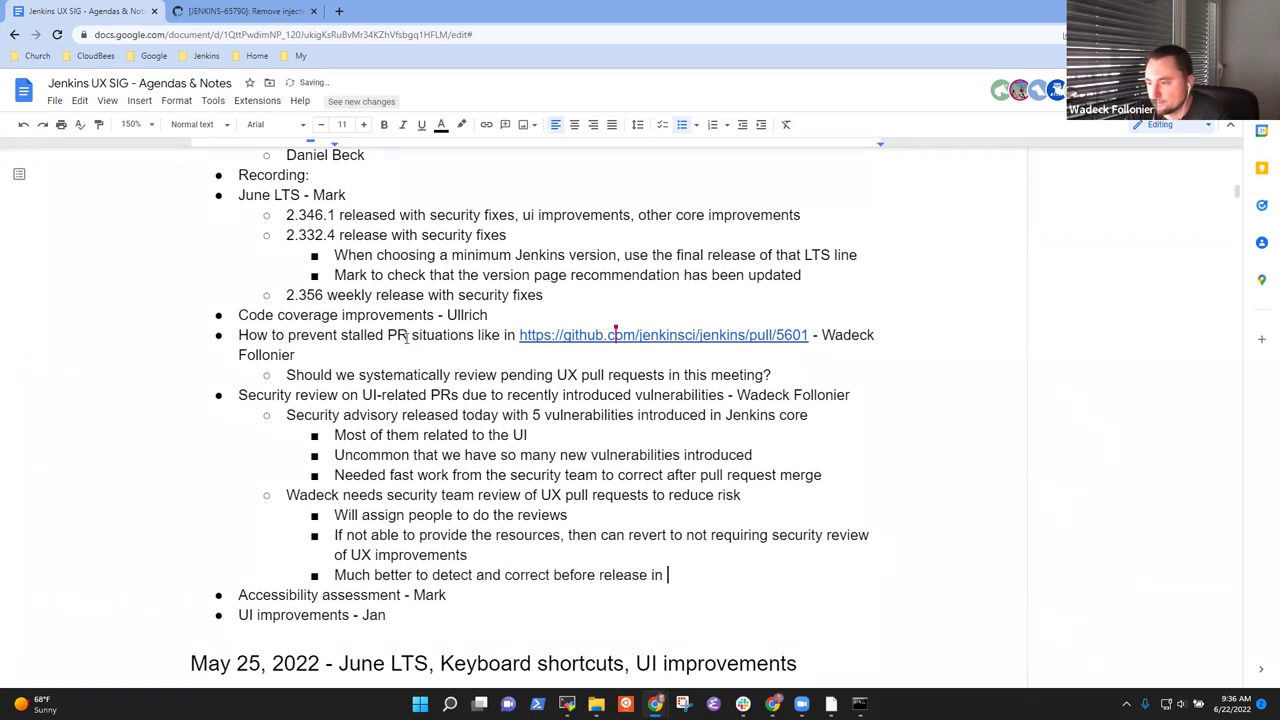
pyautogui.write('Jenkins core')
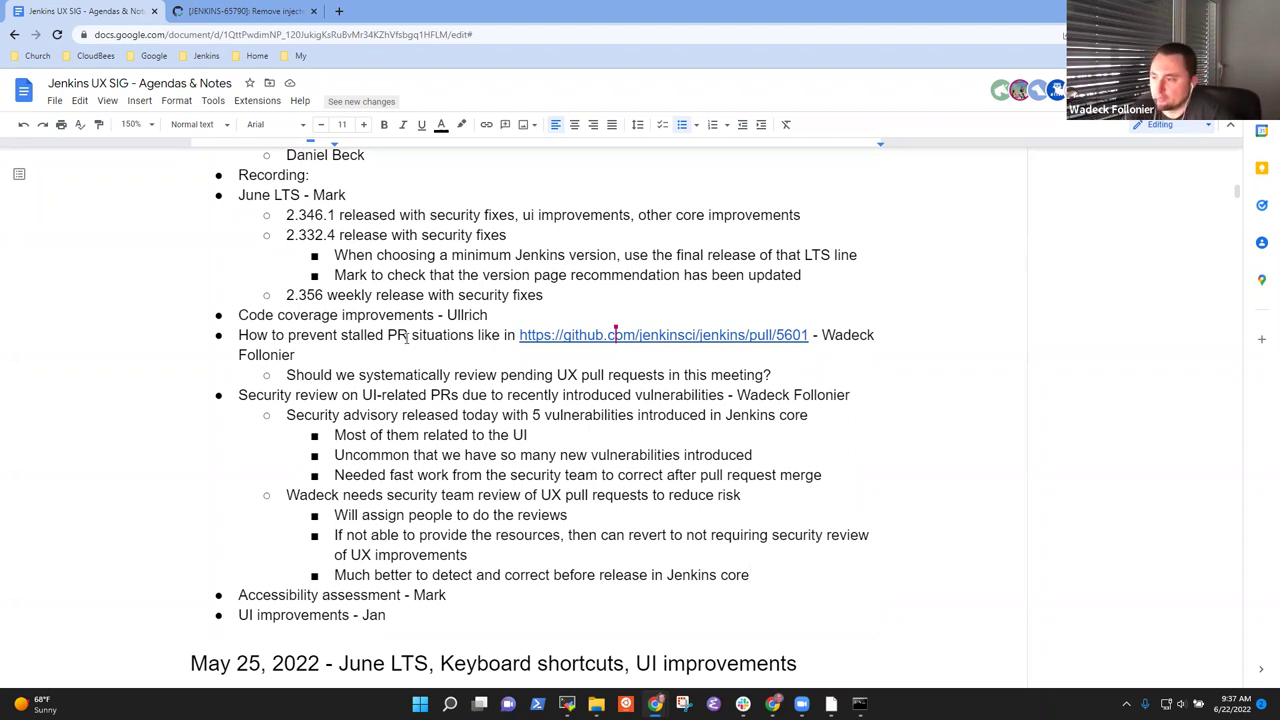
# - Change 'needs' to 'requires' in the review line and append 'before merge'
pyautogui.press('Up')
pyautogui.press('Up')
pyautogui.press('Up')
pyautogui.press('Up')
pyautogui.press('Home')
pyautogui.hotkey('ctrl', 'Right')
pyautogui.hotkey('ctrl', 'Right')
pyautogui.hotkey('ctrl', 'Left')
pyautogui.hotkey('ctrl', 'shift', 'Right')
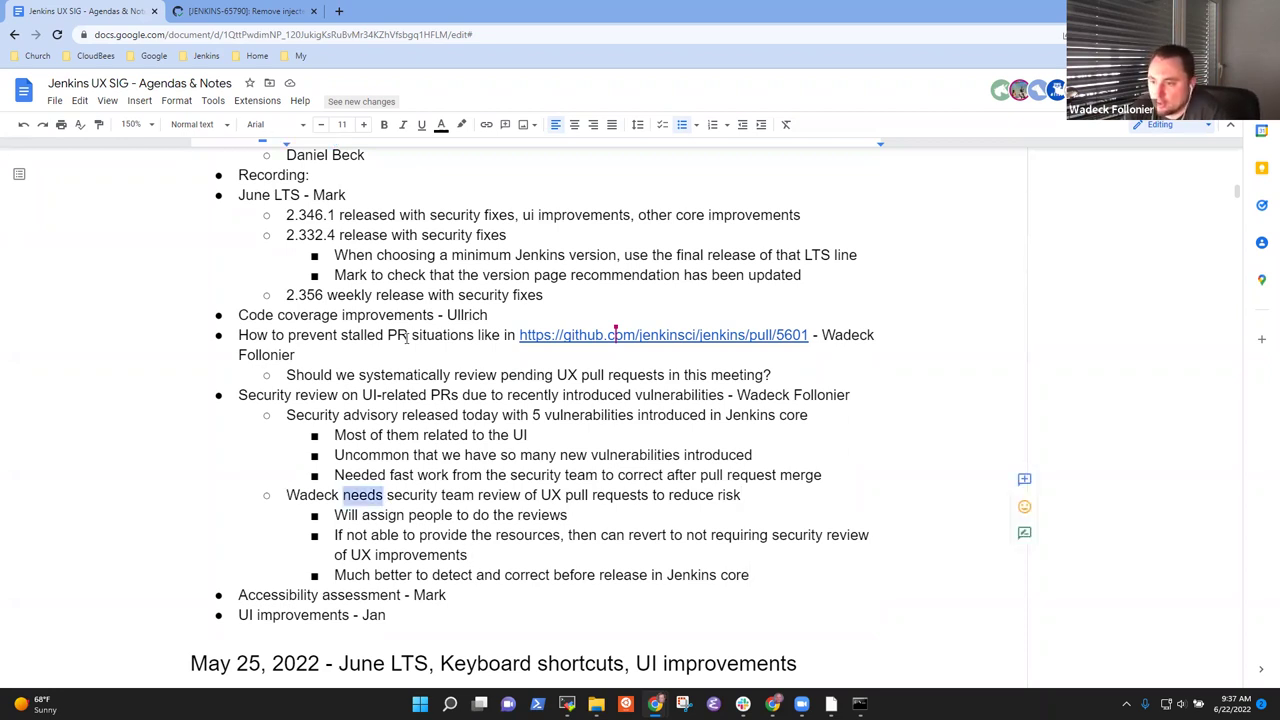
pyautogui.write('requires')
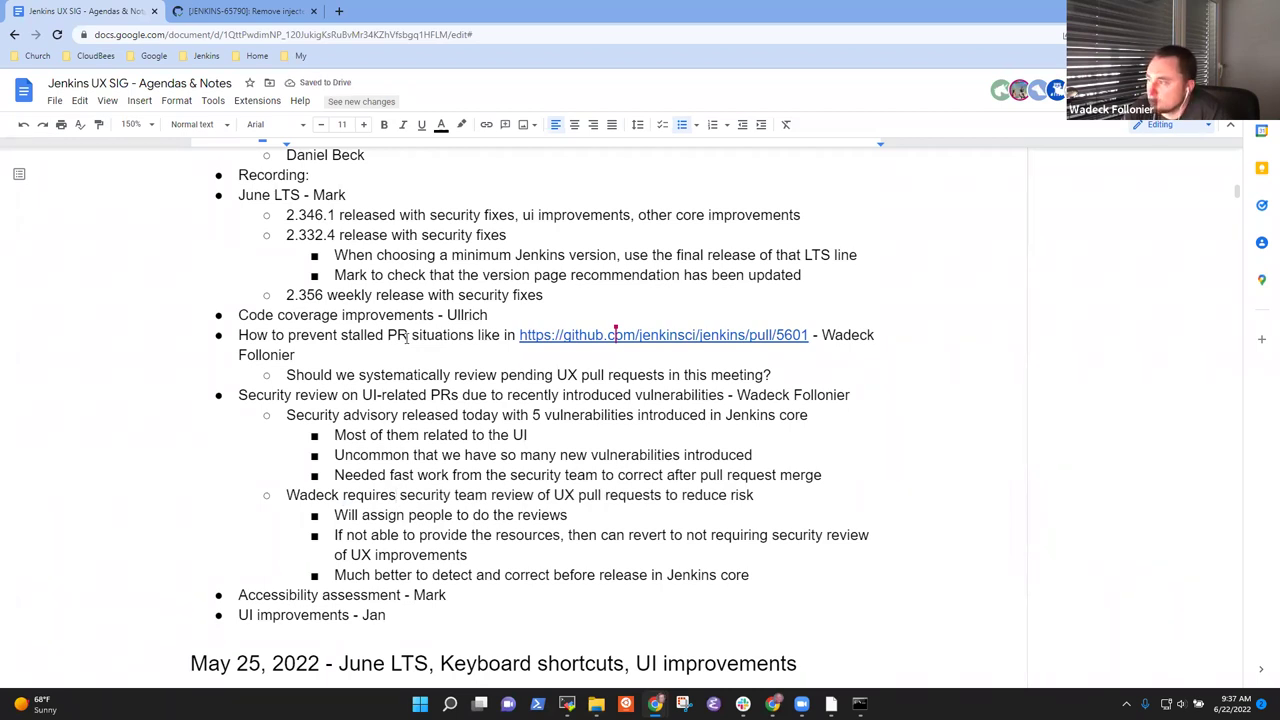
pyautogui.hotkey('ctrl', 'Left')
pyautogui.hotkey('ctrl', 'Left')
pyautogui.hotkey('ctrl', 'Left')
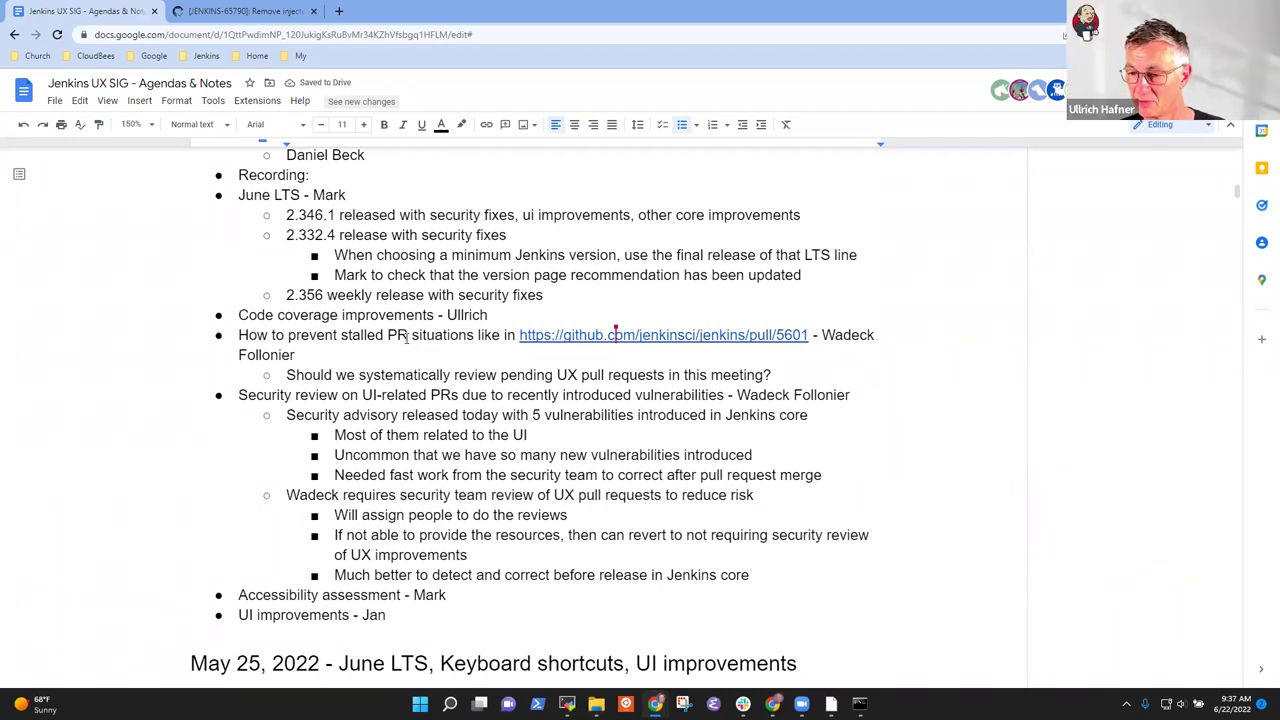
pyautogui.write('before merge')
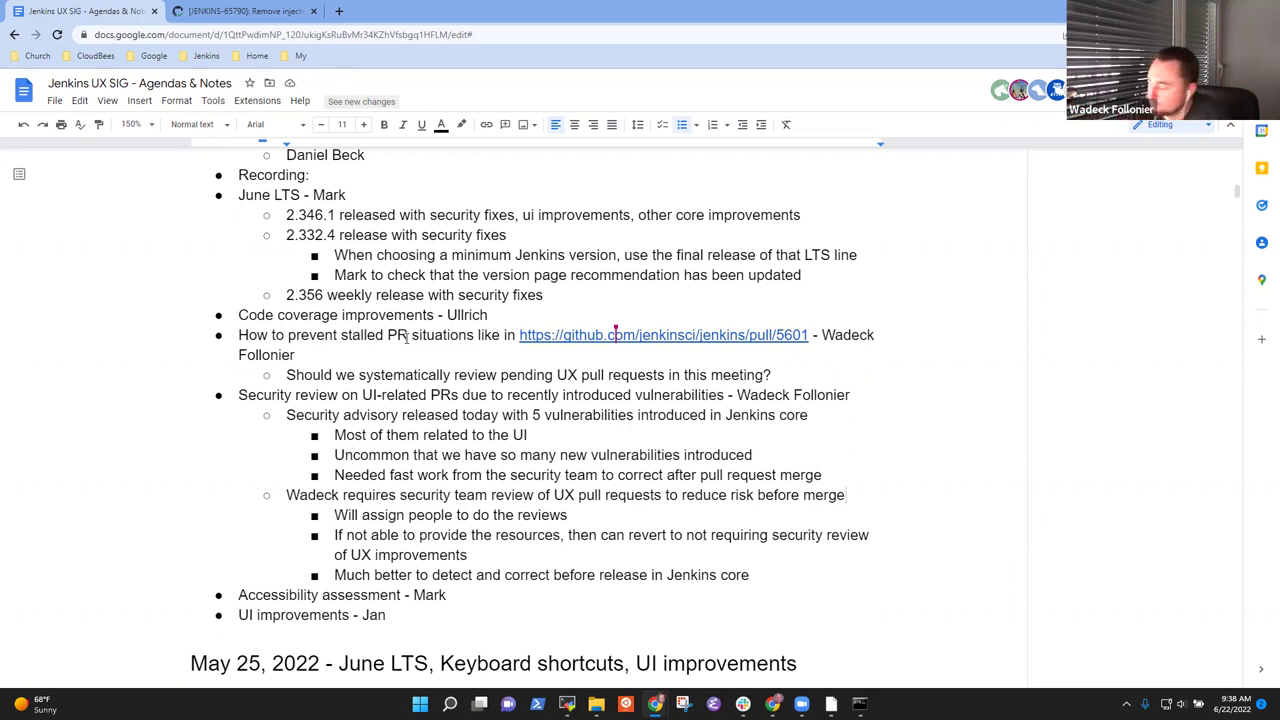
# - Start a new second-level bullet below the last sub-point
pyautogui.press('Down')
pyautogui.press('Down')
pyautogui.press('Down')
pyautogui.press('Down')
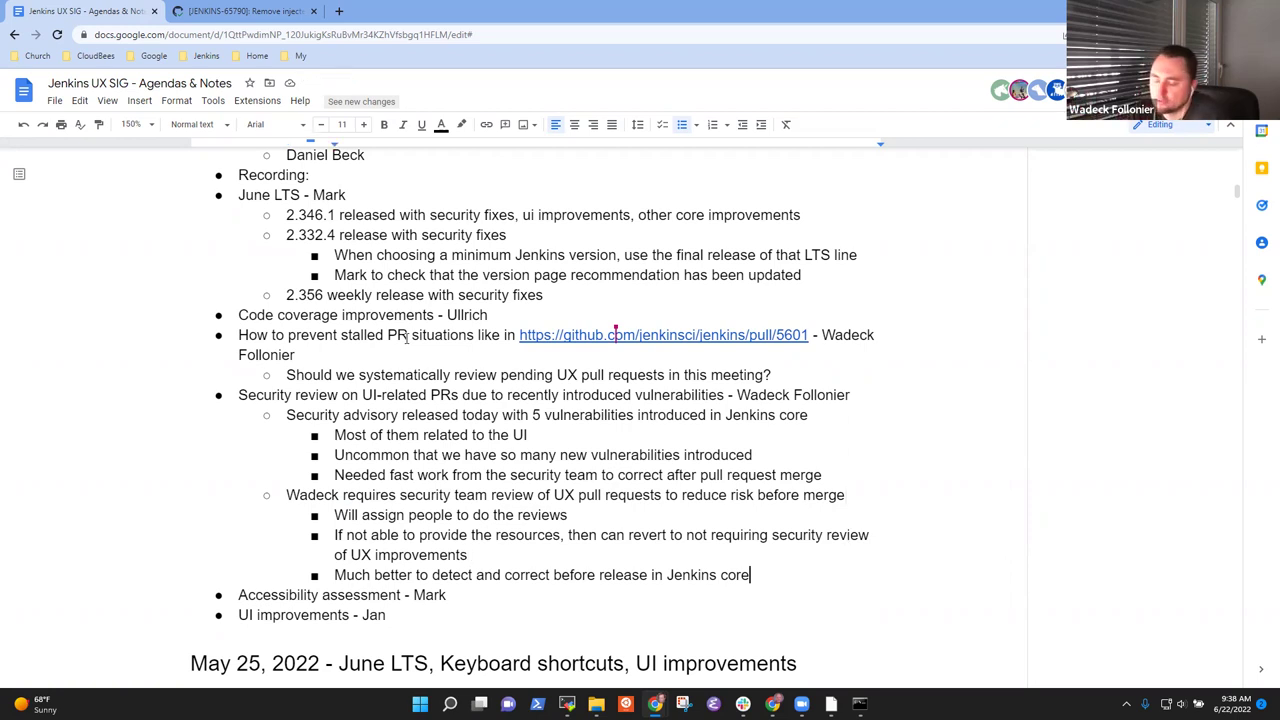
pyautogui.press('Return')
pyautogui.hotkey('shift', 'Tab')
# - Note that the Jenkins developer mailing list will be notified
pyautogui.write('Wadec')
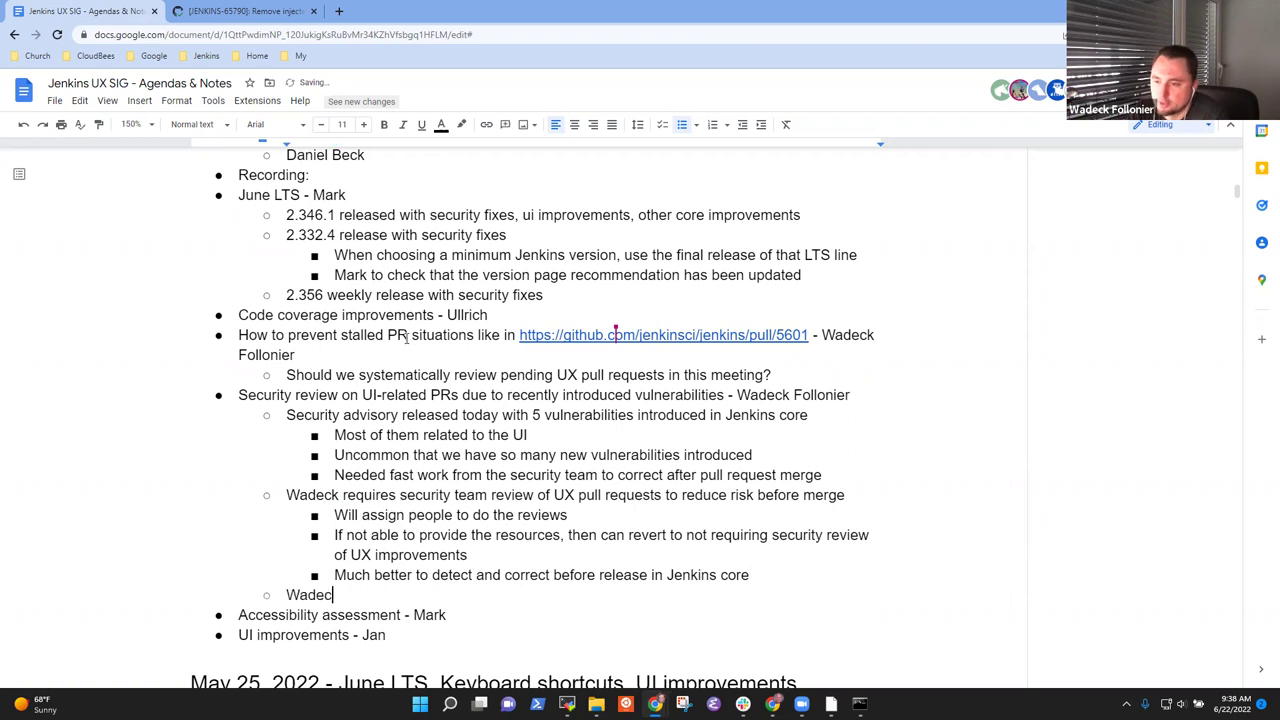
pyautogui.write('k will notify ')
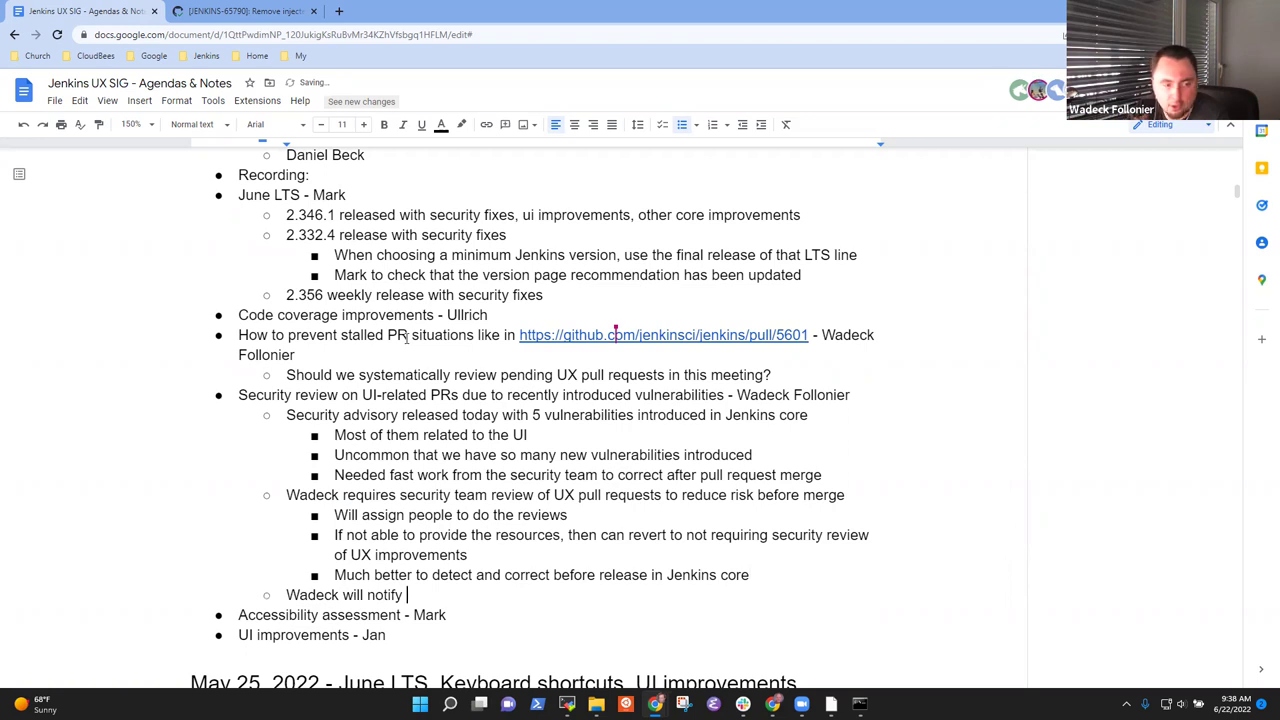
pyautogui.write('Jenki')
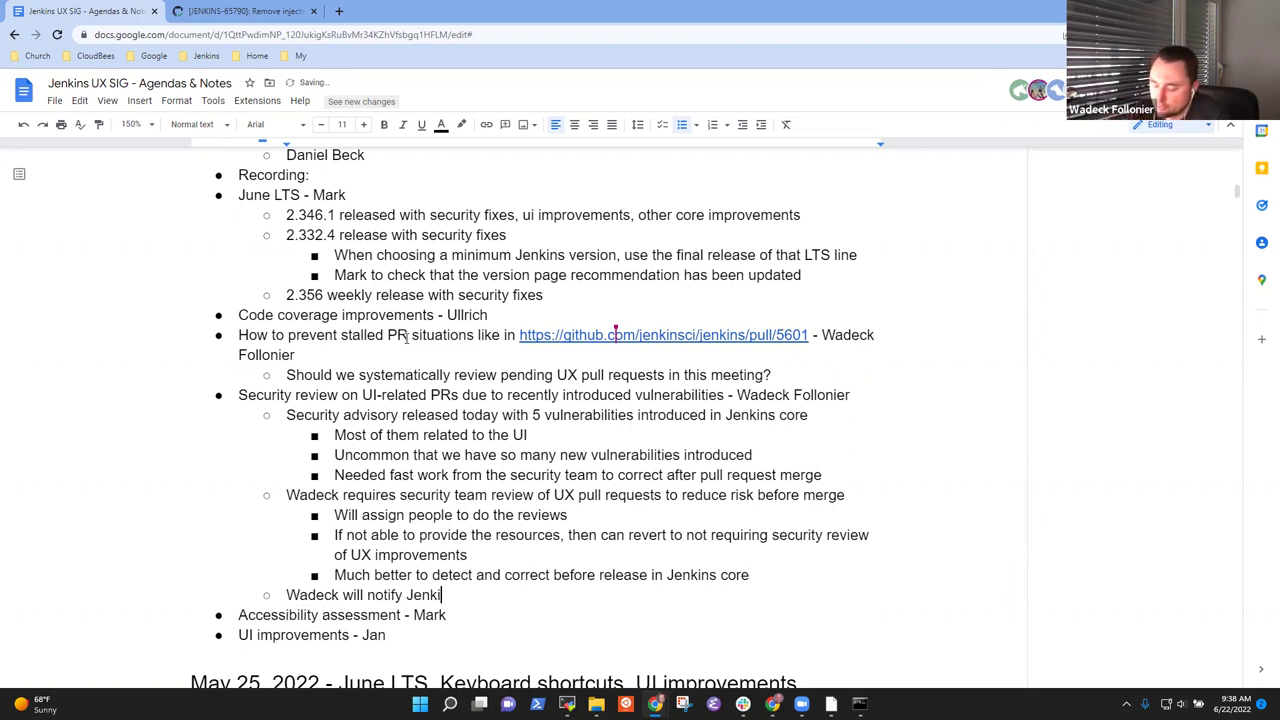
pyautogui.write('ns developer mailing list')
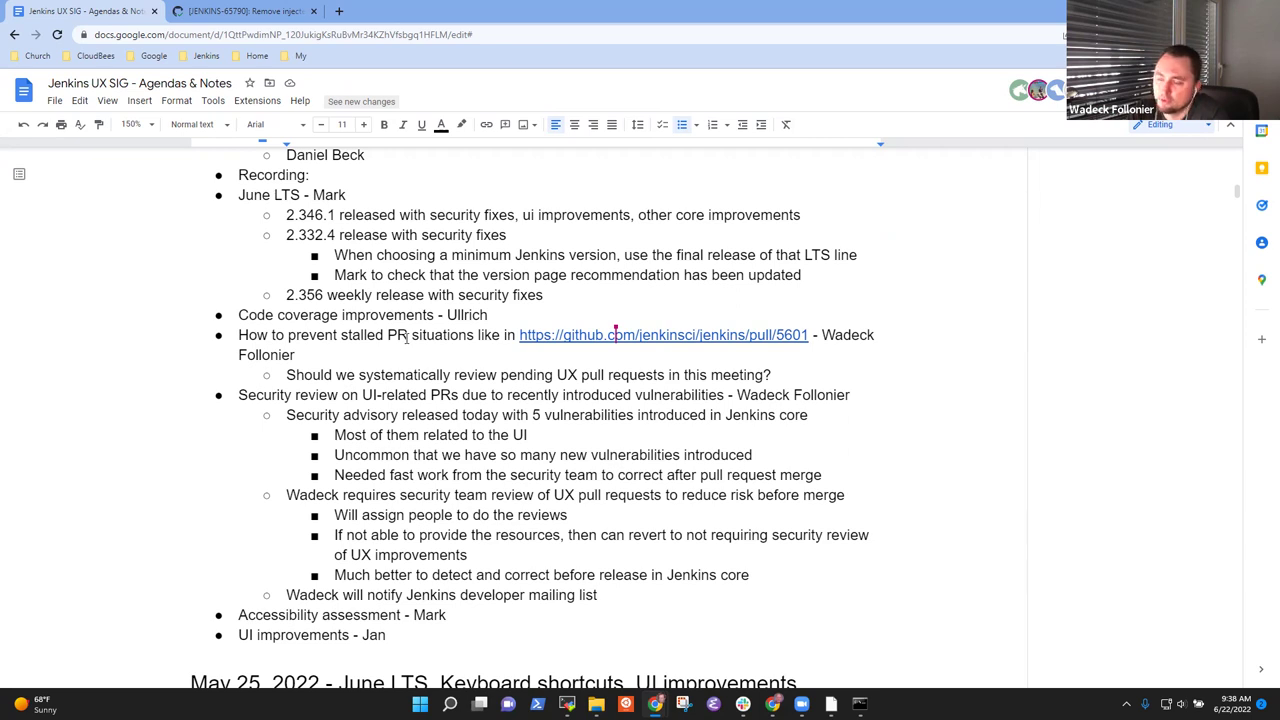
pyautogui.press('Return')
pyautogui.press('Tab')
# - Add a sub-point that an existing security-review label was created and can be used as well
pyautogui.write('Basil ')
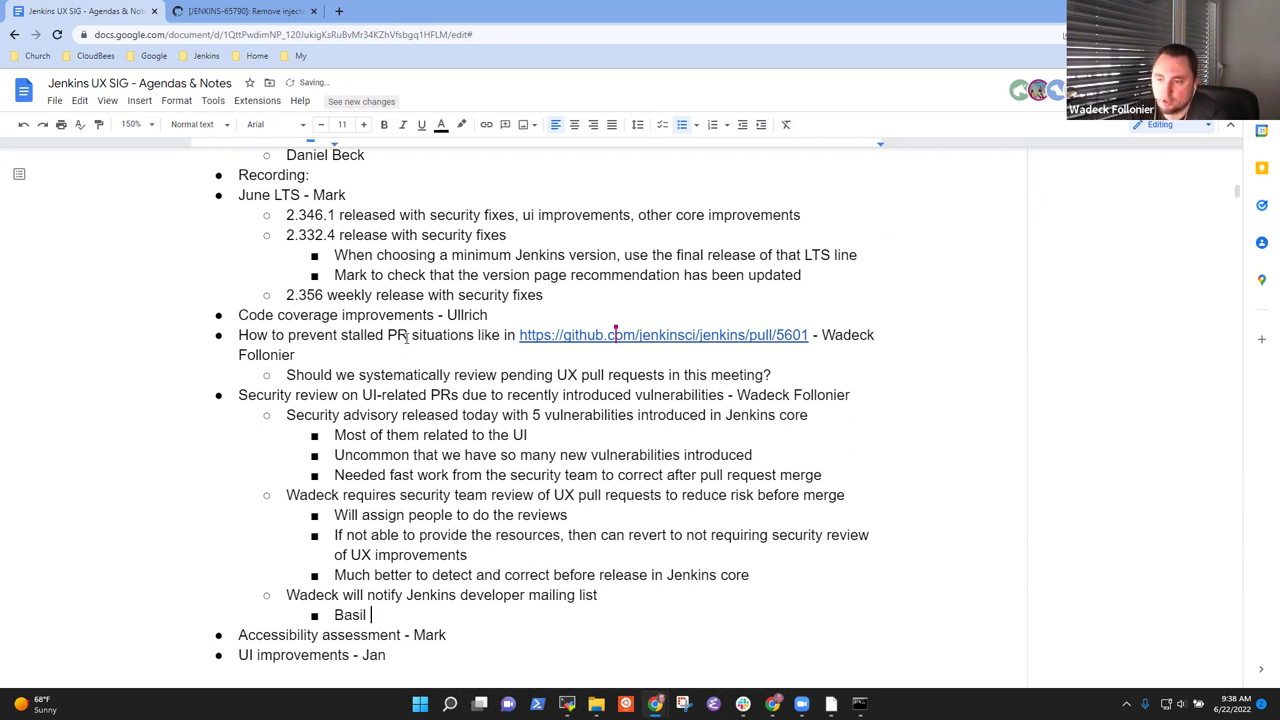
pyautogui.write('had created')
pyautogui.press('BackSpace')
pyautogui.press('BackSpace')
pyautogui.write('ed a label for ')
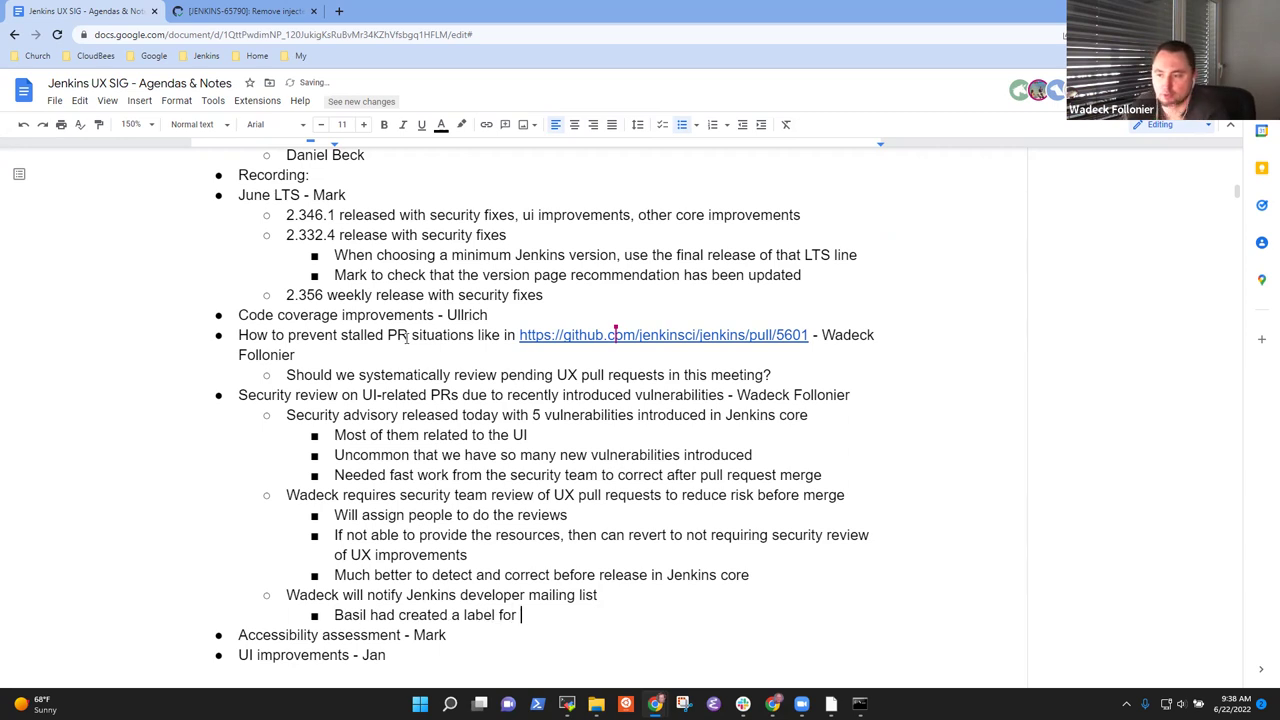
pyautogui.write('security')
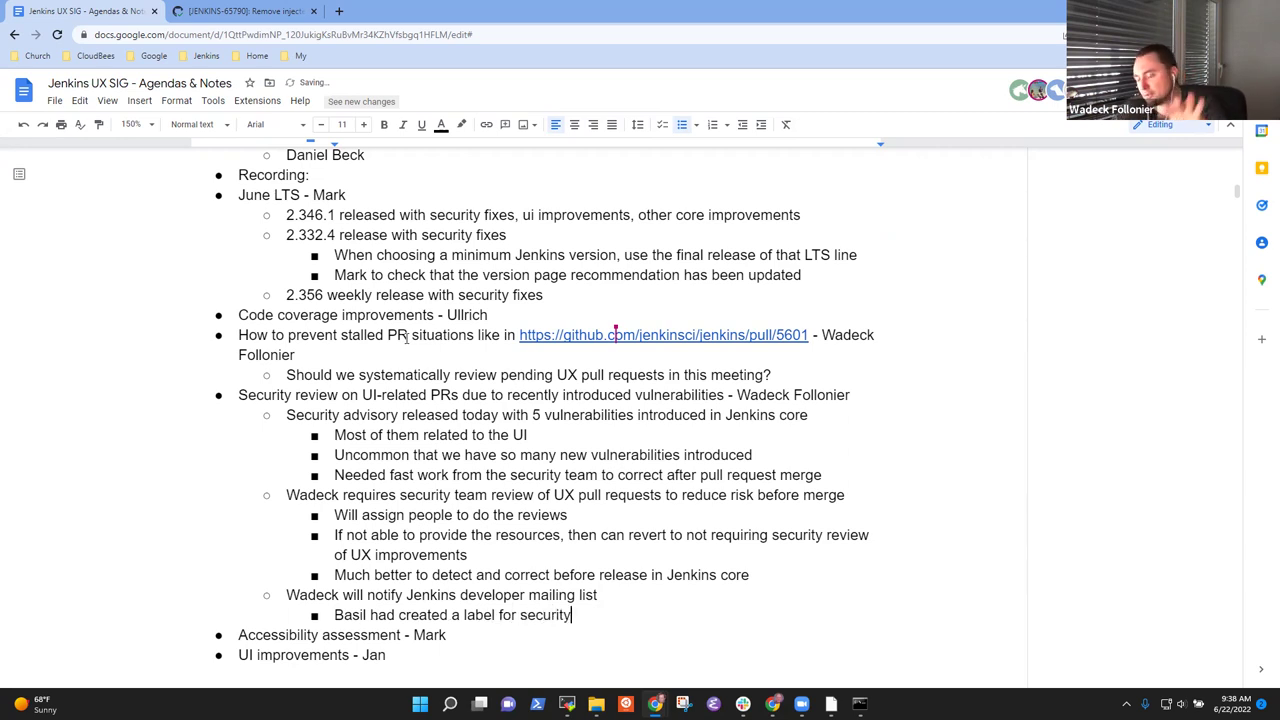
pyautogui.write(' review, can')
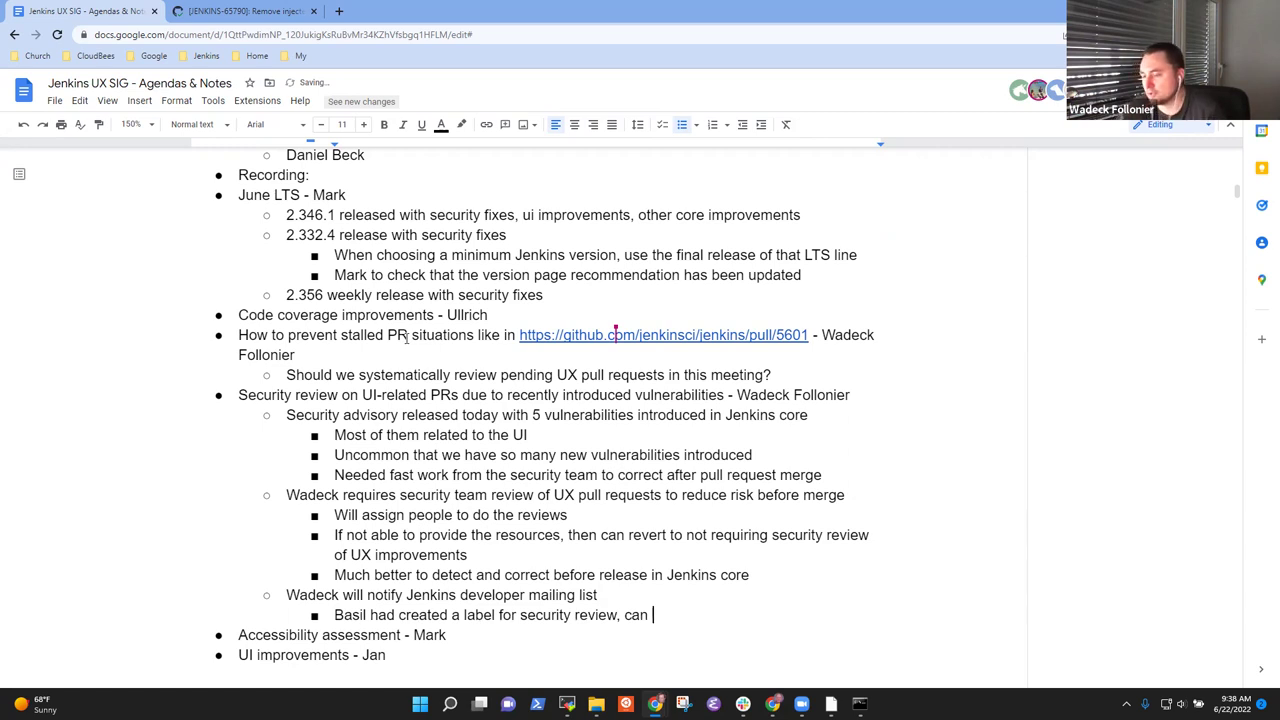
pyautogui.press('BackSpace')
pyautogui.press('BackSpace')
pyautogui.press('BackSpace')
pyautogui.write('applied')
pyautogui.hotkey('ctrl', 'BackSpace')
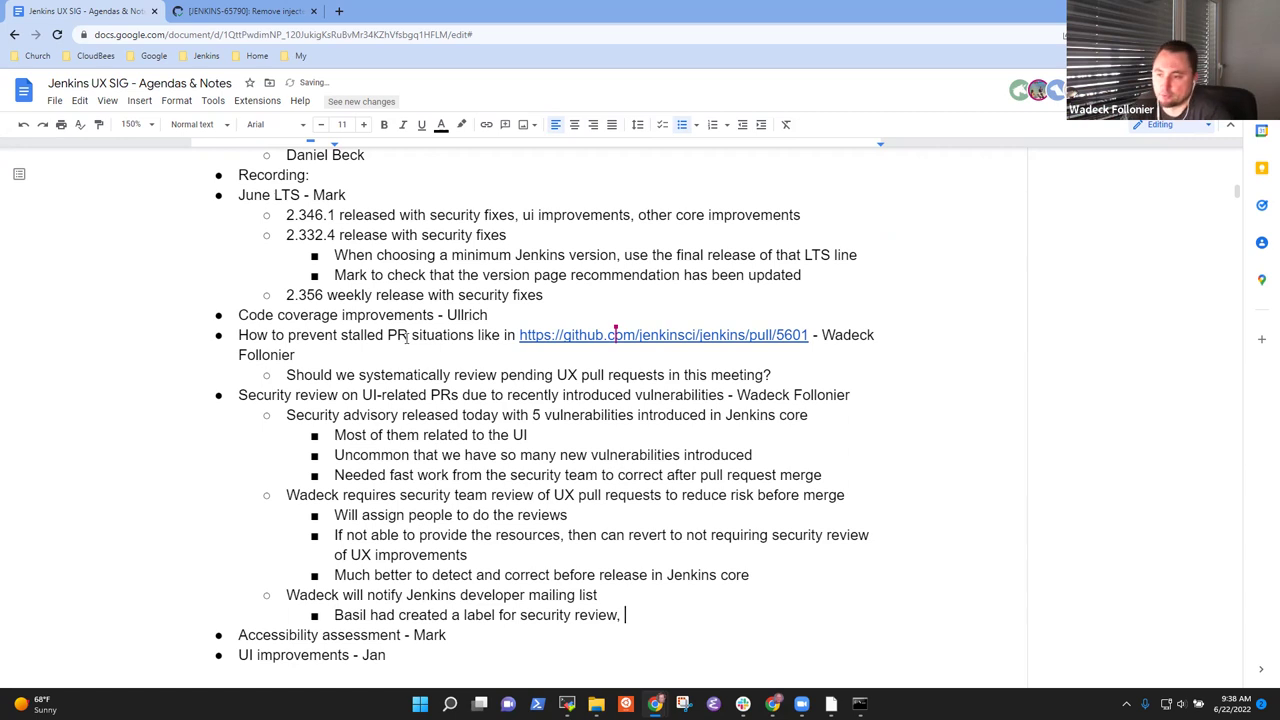
pyautogui.press('BackSpace')
pyautogui.press('BackSpace')
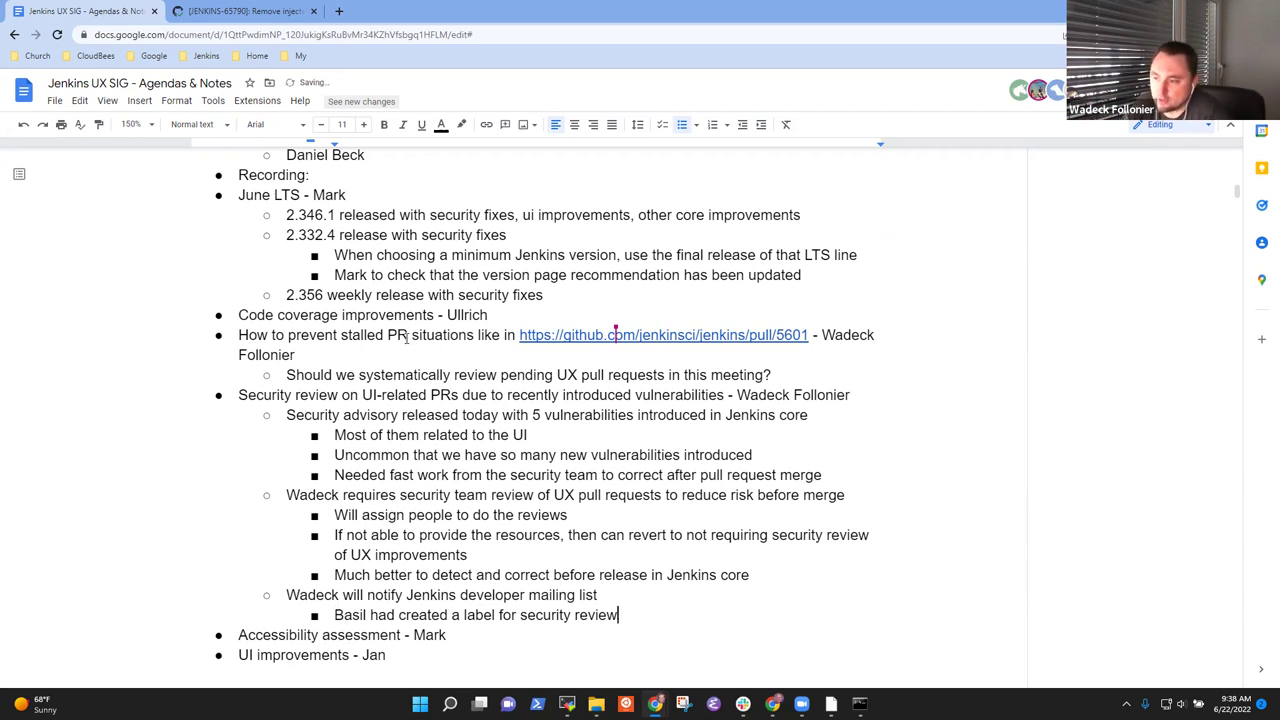
pyautogui.write(', can u')
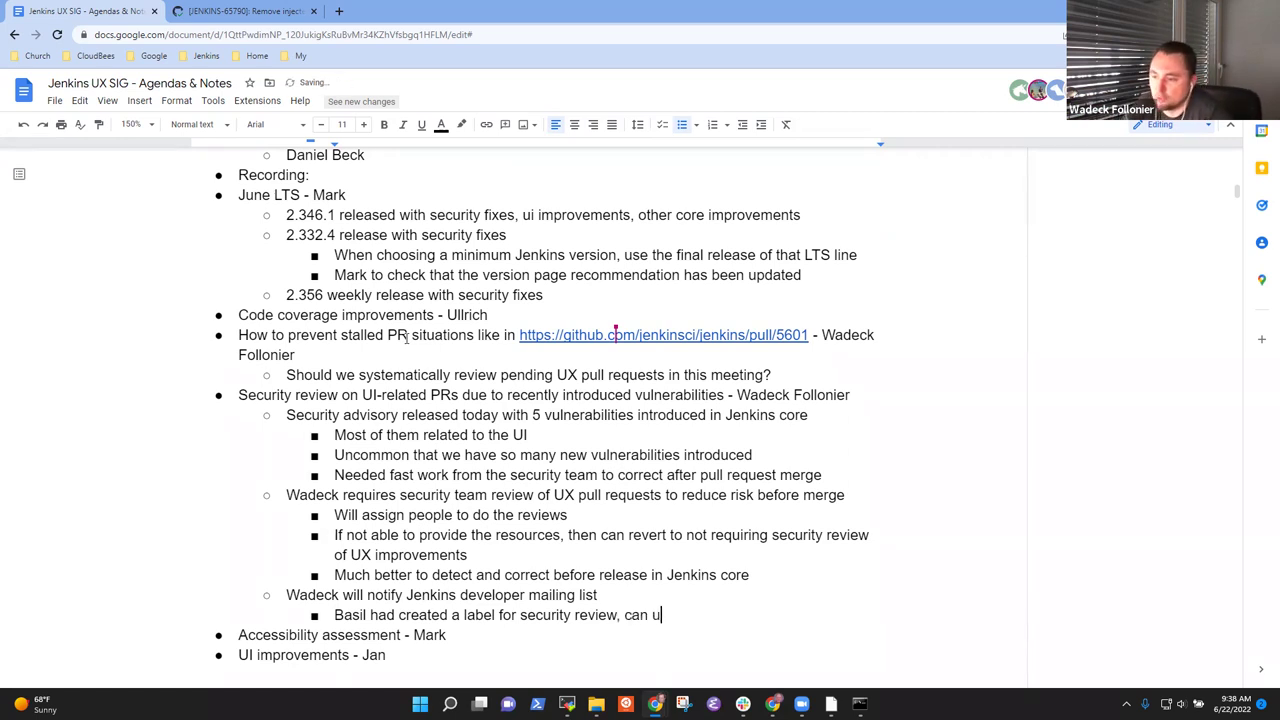
pyautogui.write('se that as weel')
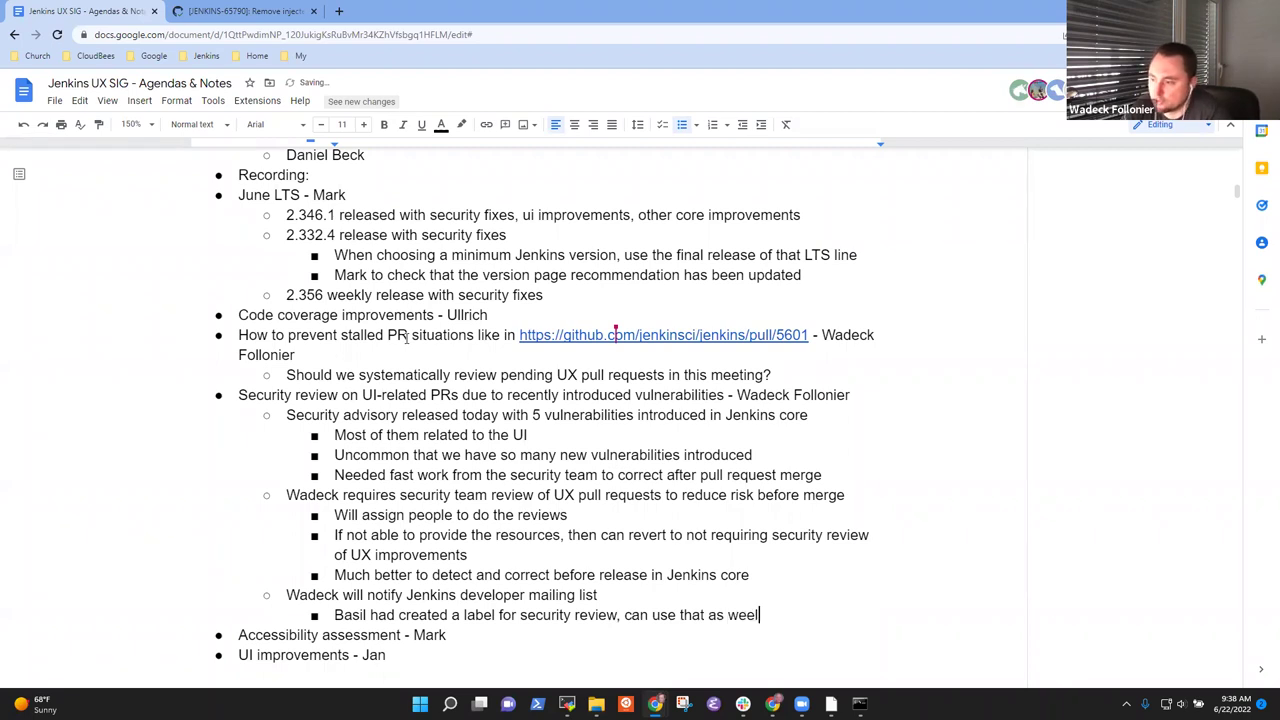
pyautogui.press('BackSpace')
pyautogui.press('BackSpace')
pyautogui.write('ll')
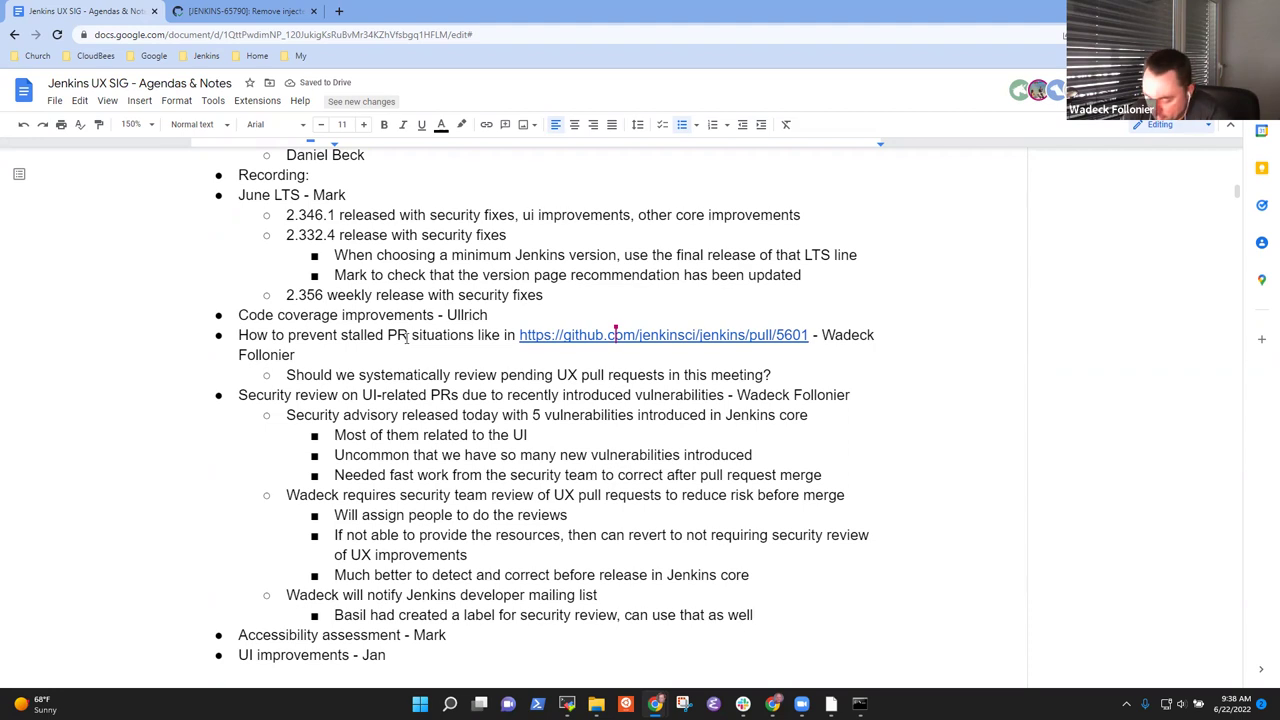
pyautogui.press('Home')
pyautogui.hotkey('ctrl', 'Right')
pyautogui.hotkey('ctrl', 'Right')
pyautogui.hotkey('ctrl', 'shift', 'Left')
pyautogui.press('BackSpace')
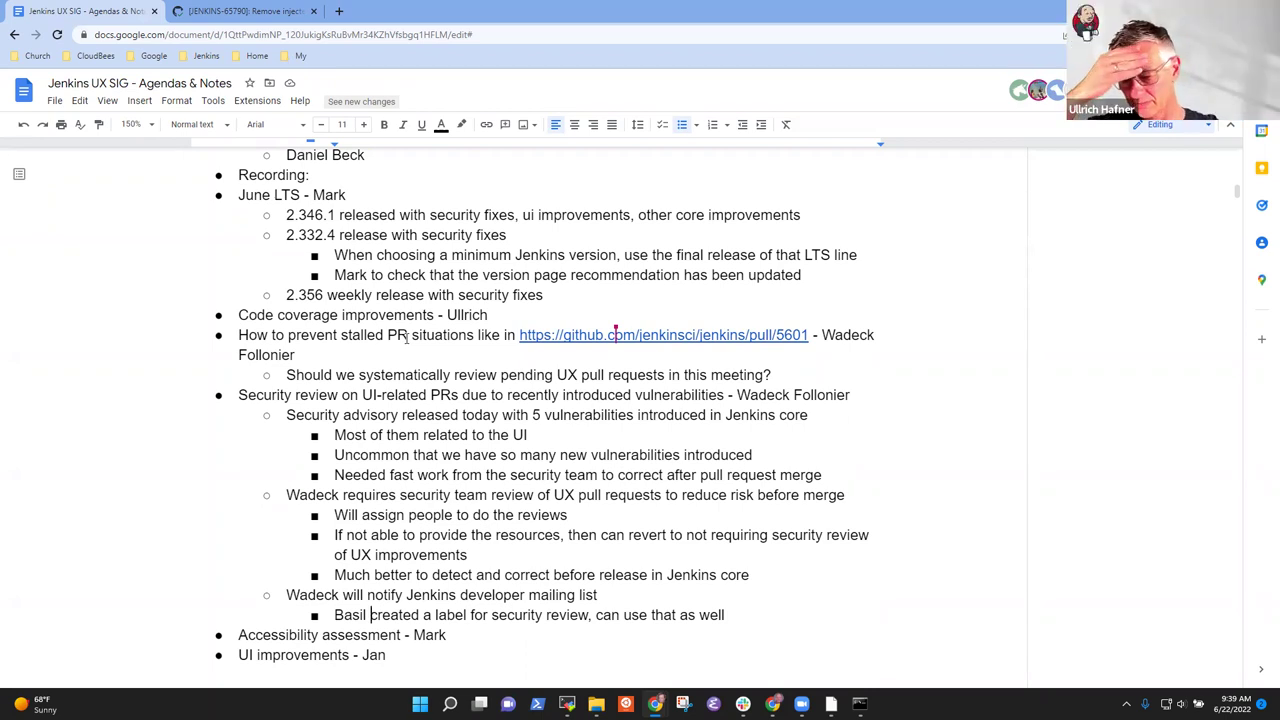
# - Add an empty second-level bullet below the security-review label line
pyautogui.press('End')
pyautogui.press('Return')
pyautogui.hotkey('shift', 'Tab')
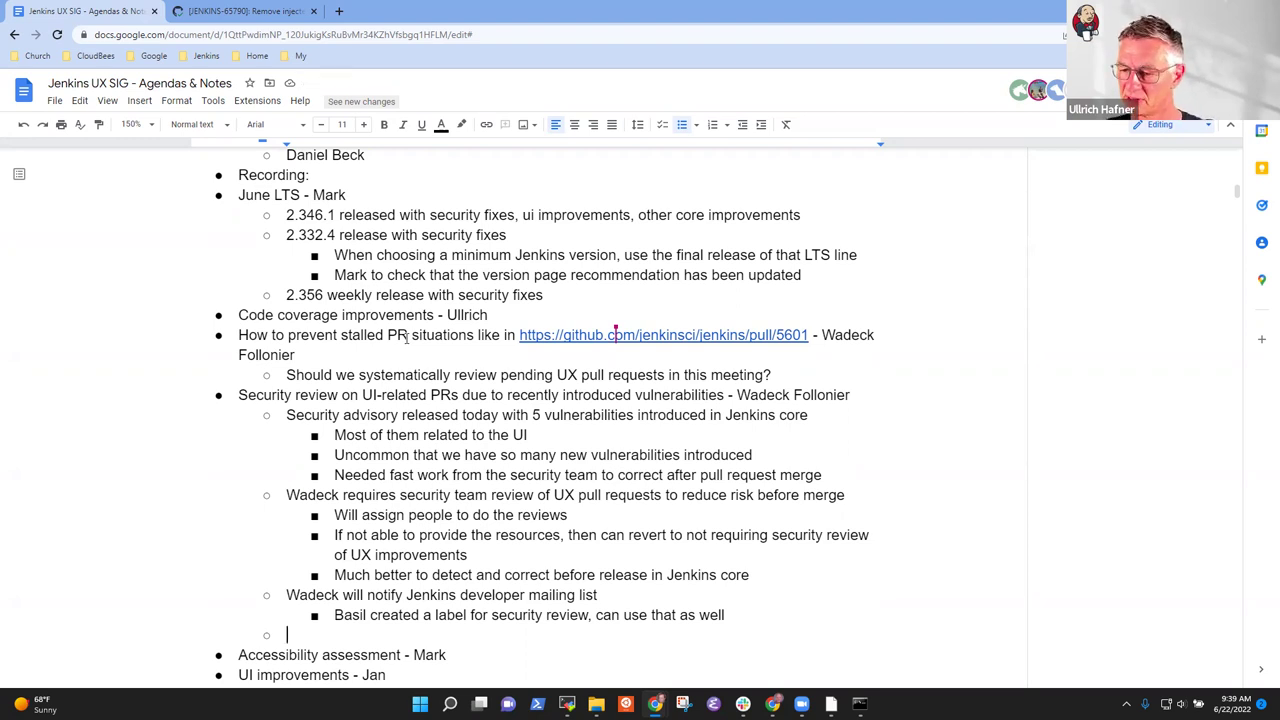
# - Ask 'Are there ways to detect those issues with static analysis?' and nest an empty answer bullet
pyautogui.write('Issues that')
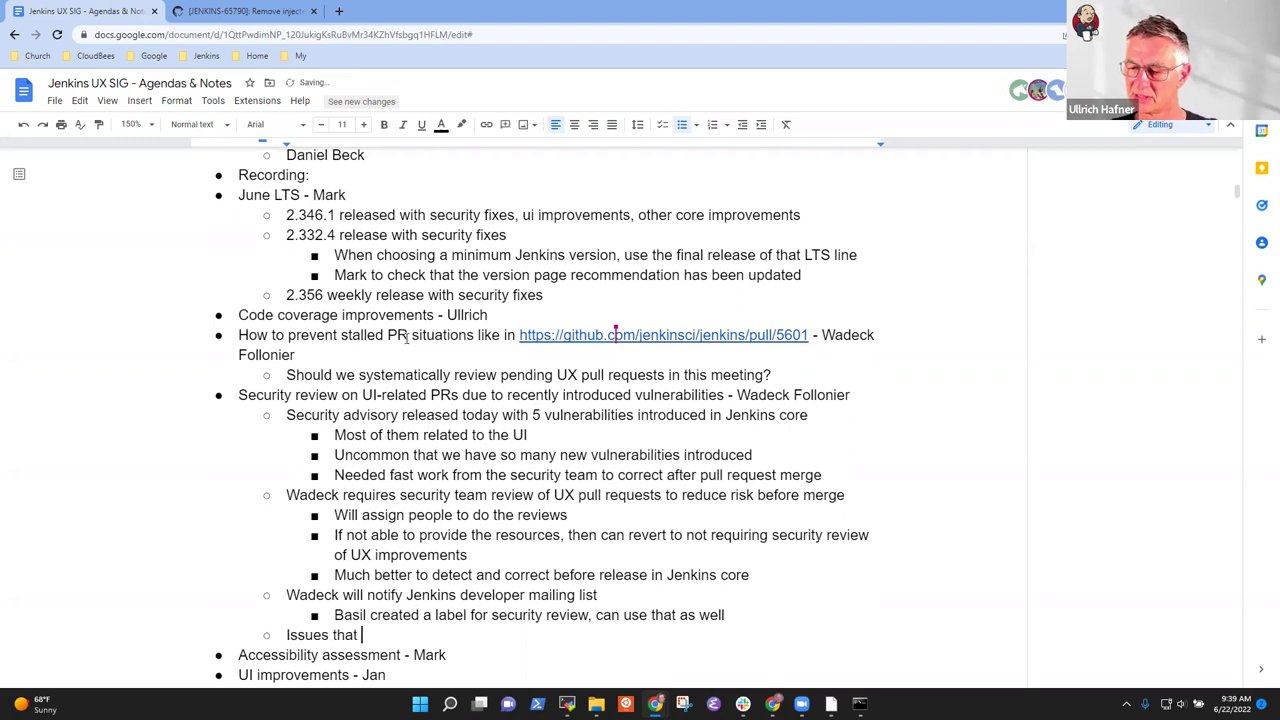
pyautogui.press('BackSpace')
pyautogui.press('BackSpace')
pyautogui.press('BackSpace')
pyautogui.press('BackSpace')
pyautogui.press('BackSpace')
pyautogui.press('BackSpace')
pyautogui.press('BackSpace')
pyautogui.press('BackSpace')
pyautogui.press('BackSpace')
pyautogui.press('BackSpace')
pyautogui.press('BackSpace')
pyautogui.press('BackSpace')
pyautogui.write('Are th')
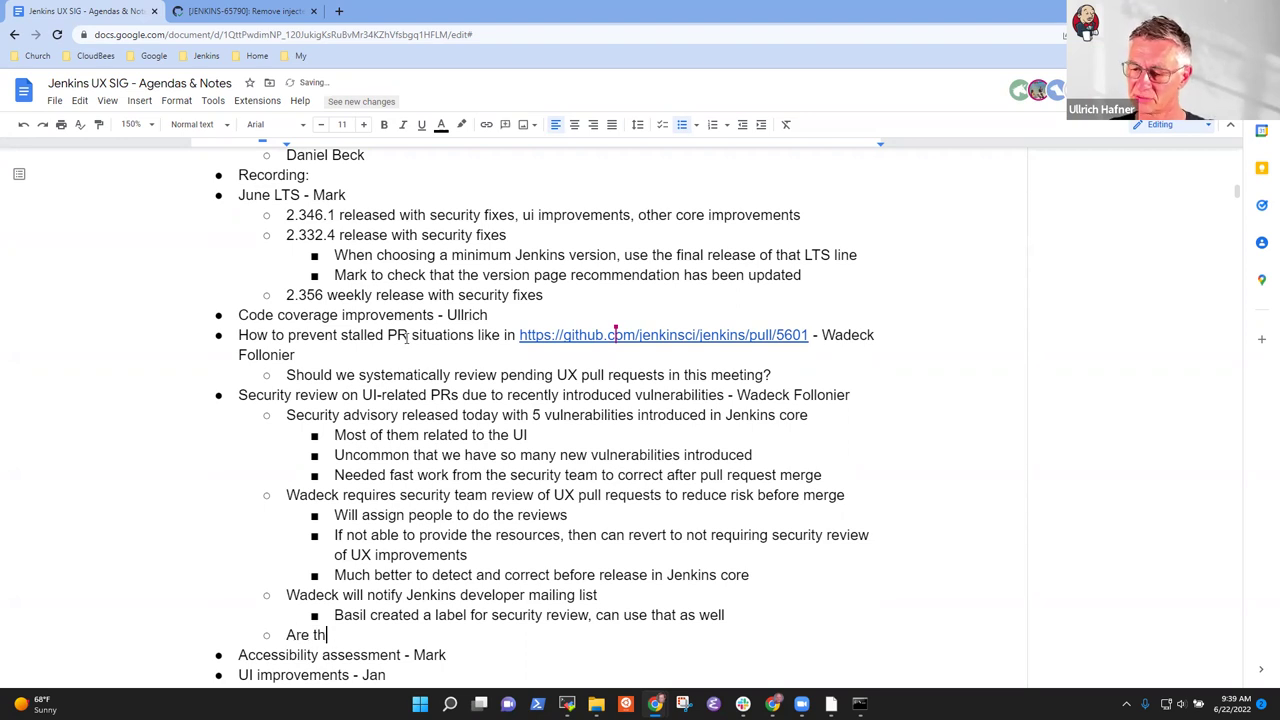
pyautogui.write('ere ways t ')
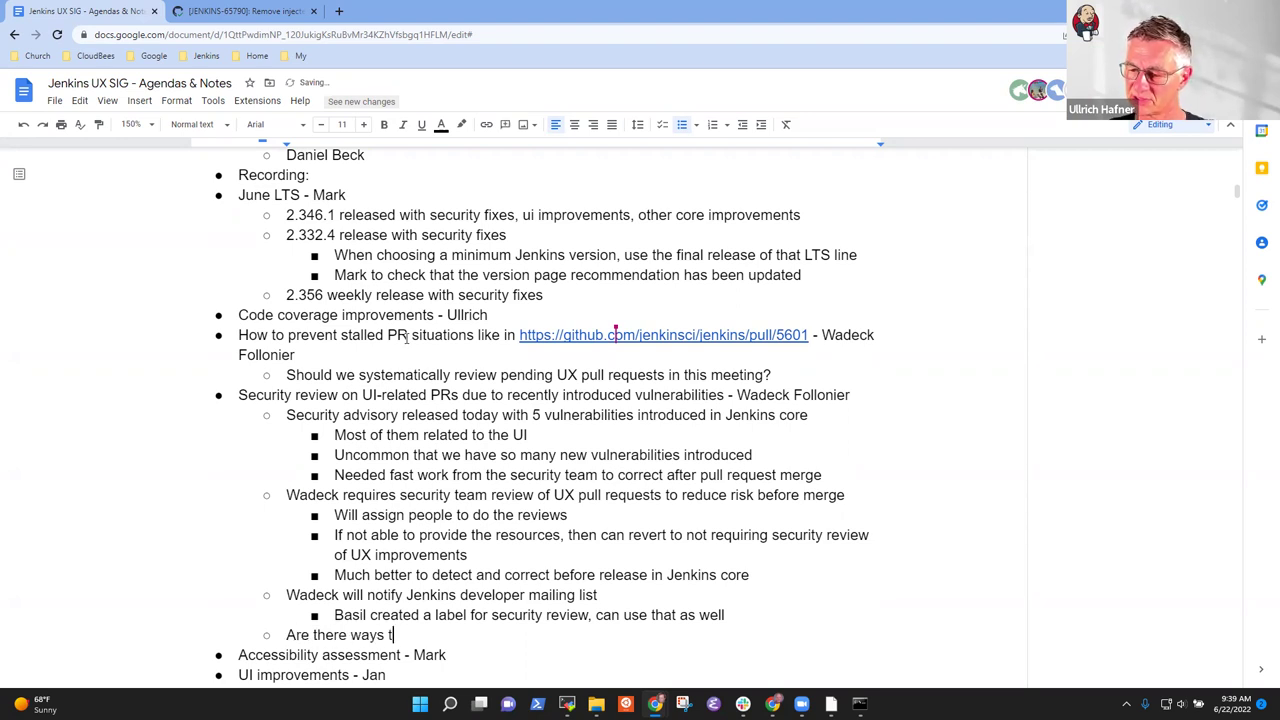
pyautogui.write('o detect those ')
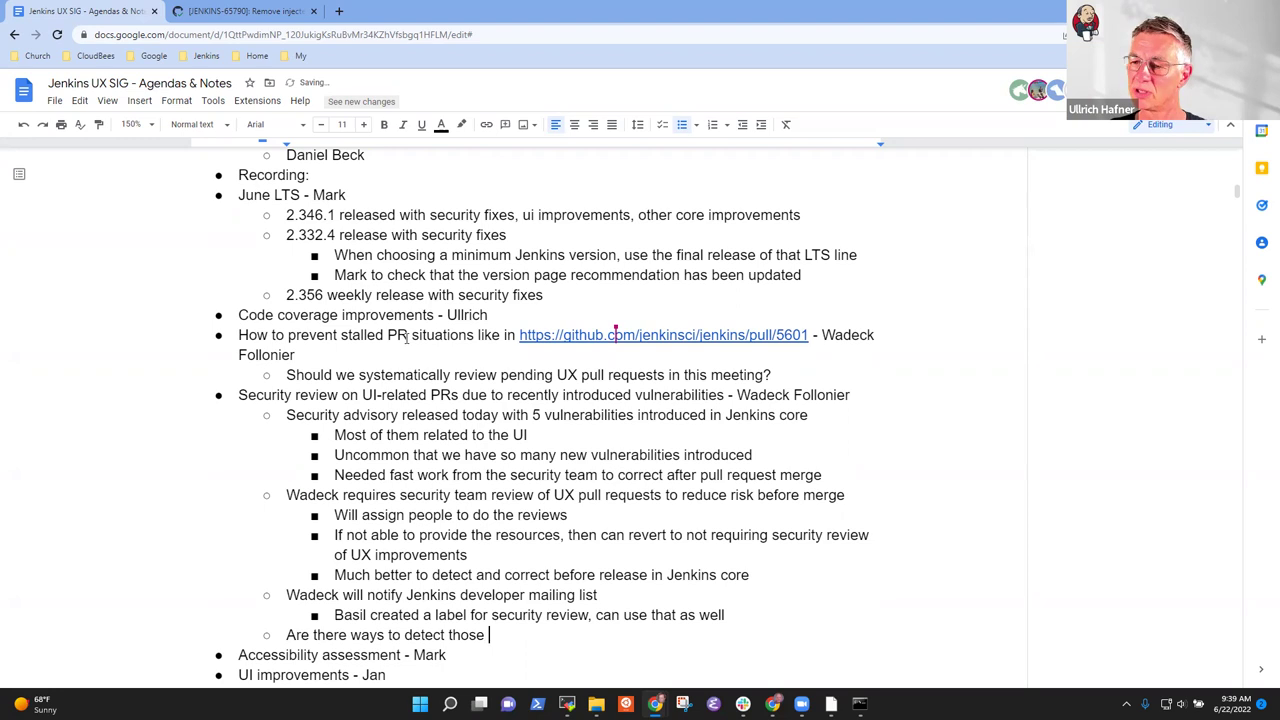
pyautogui.write('issues with stat')
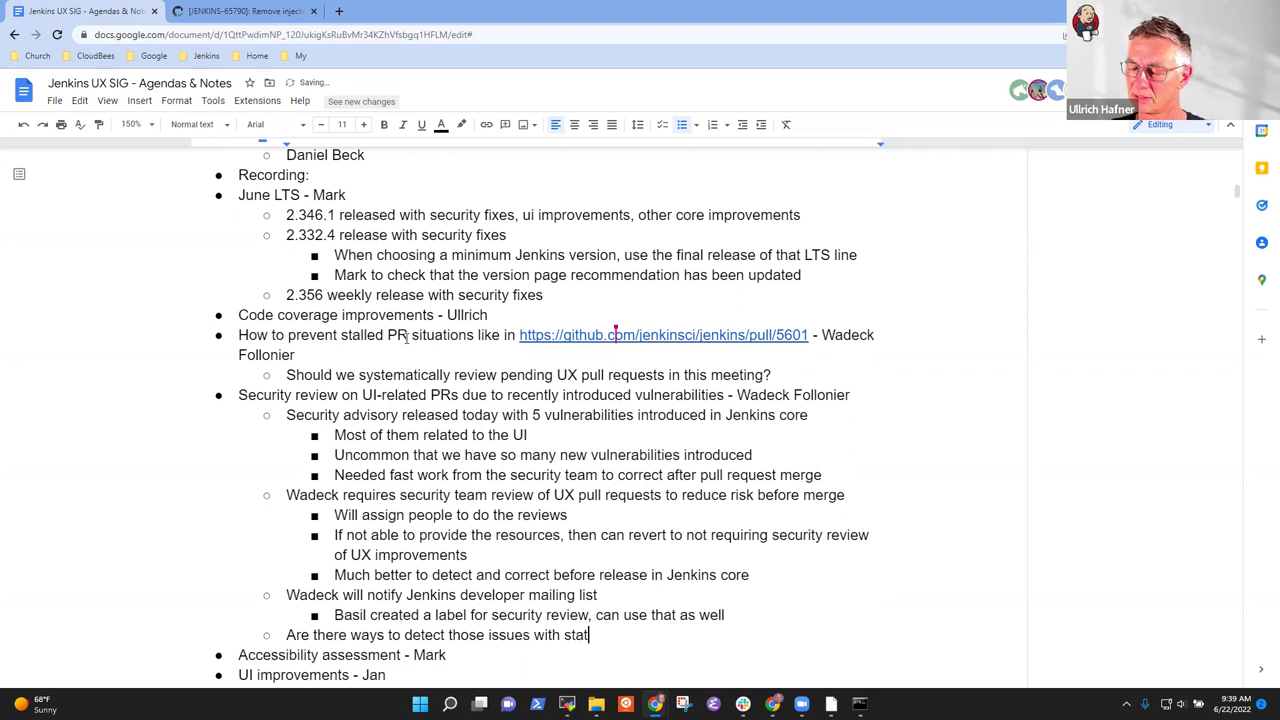
pyautogui.write('ic anal')
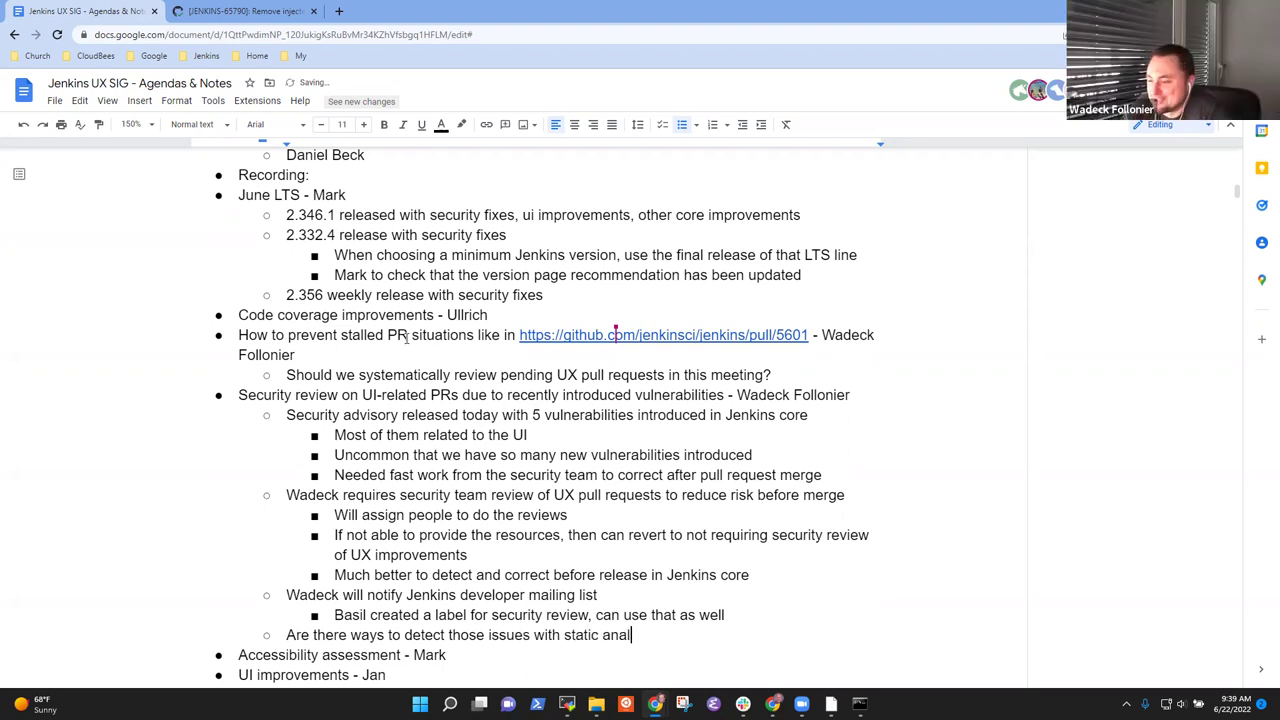
pyautogui.write('ysis?')
pyautogui.press('Return')
pyautogui.press('Tab')
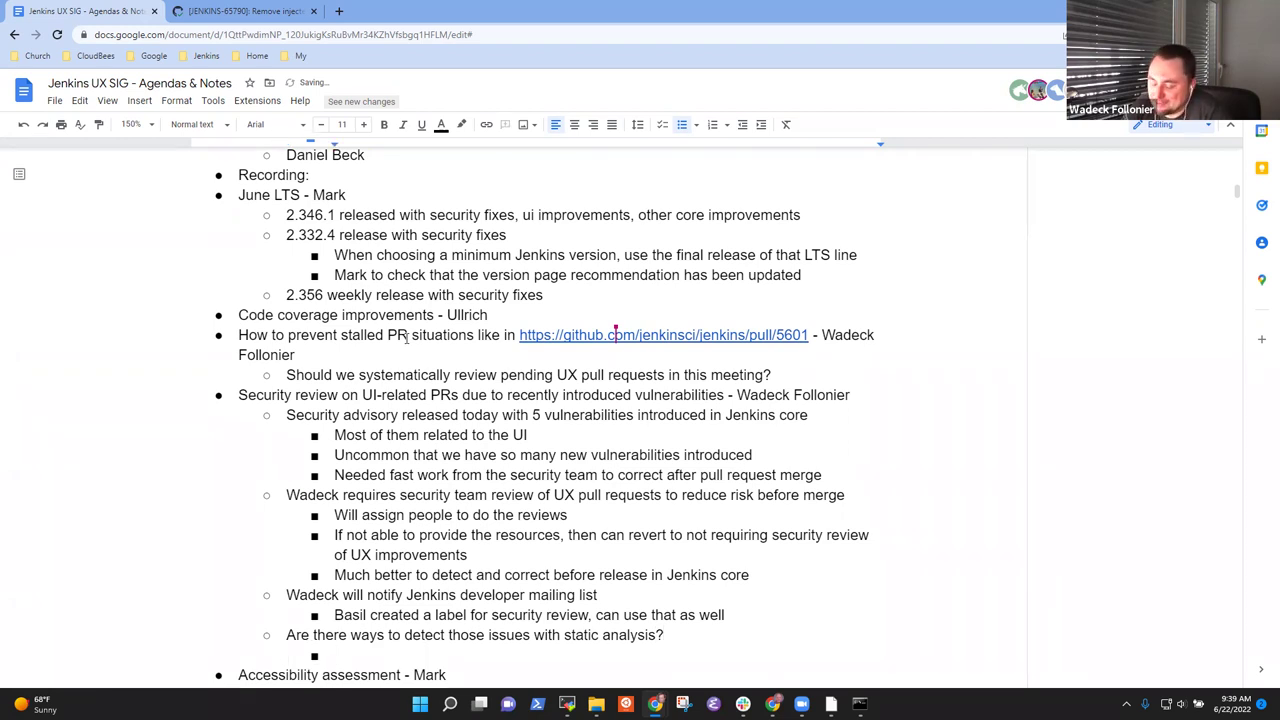
# - Answer 'No technique that we can detect Jelly issues with static analysis today'
pyautogui.scroll(-2, 407, 337)
pyautogui.write('No ')
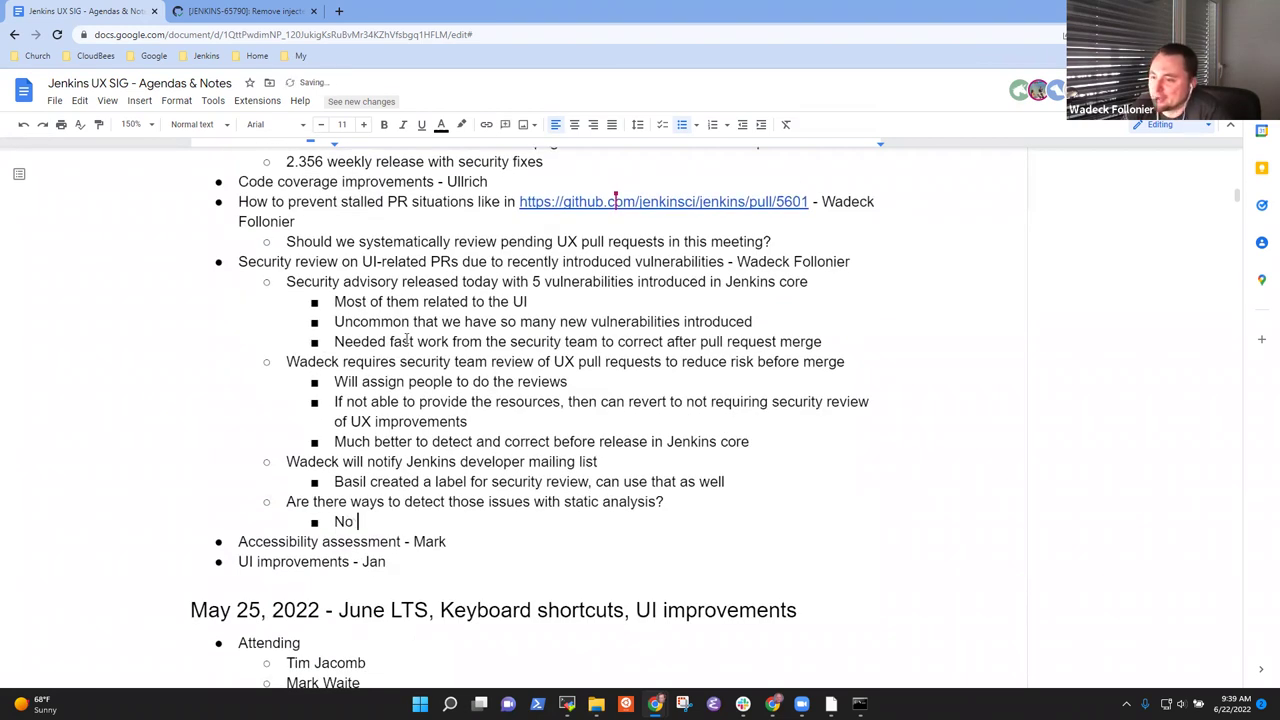
pyautogui.write('technique that ')
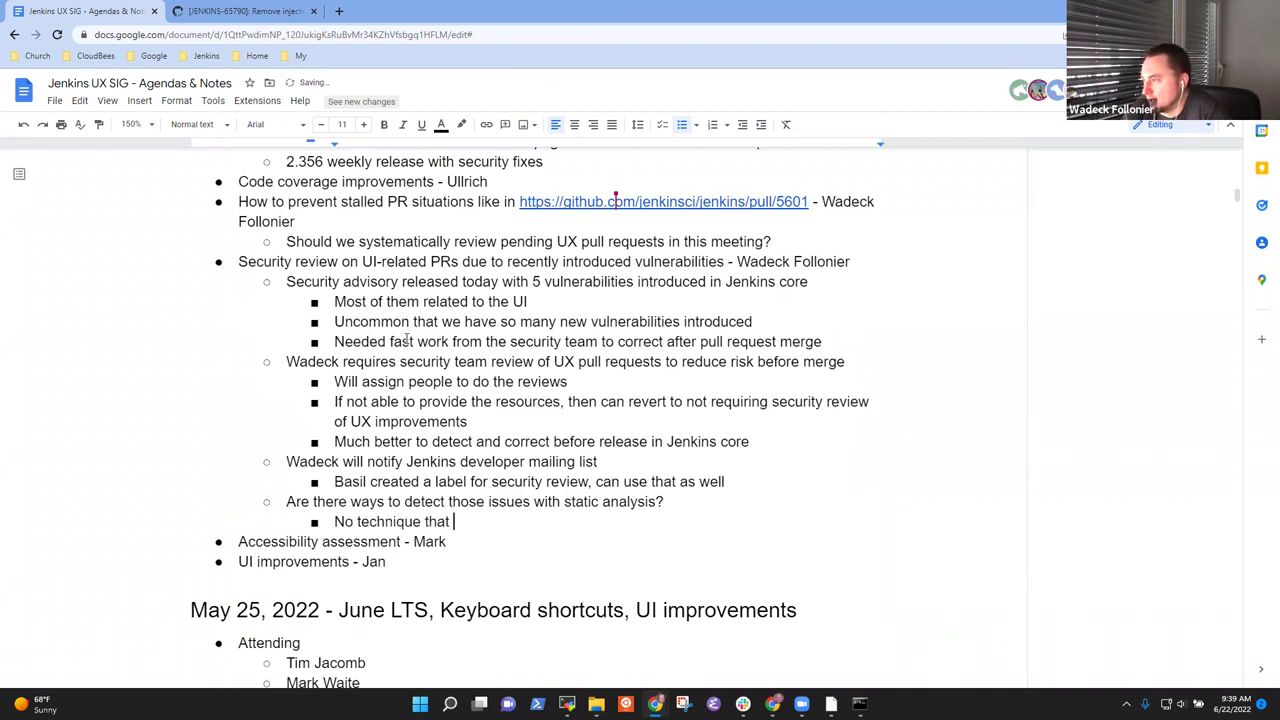
pyautogui.write('we can detec')
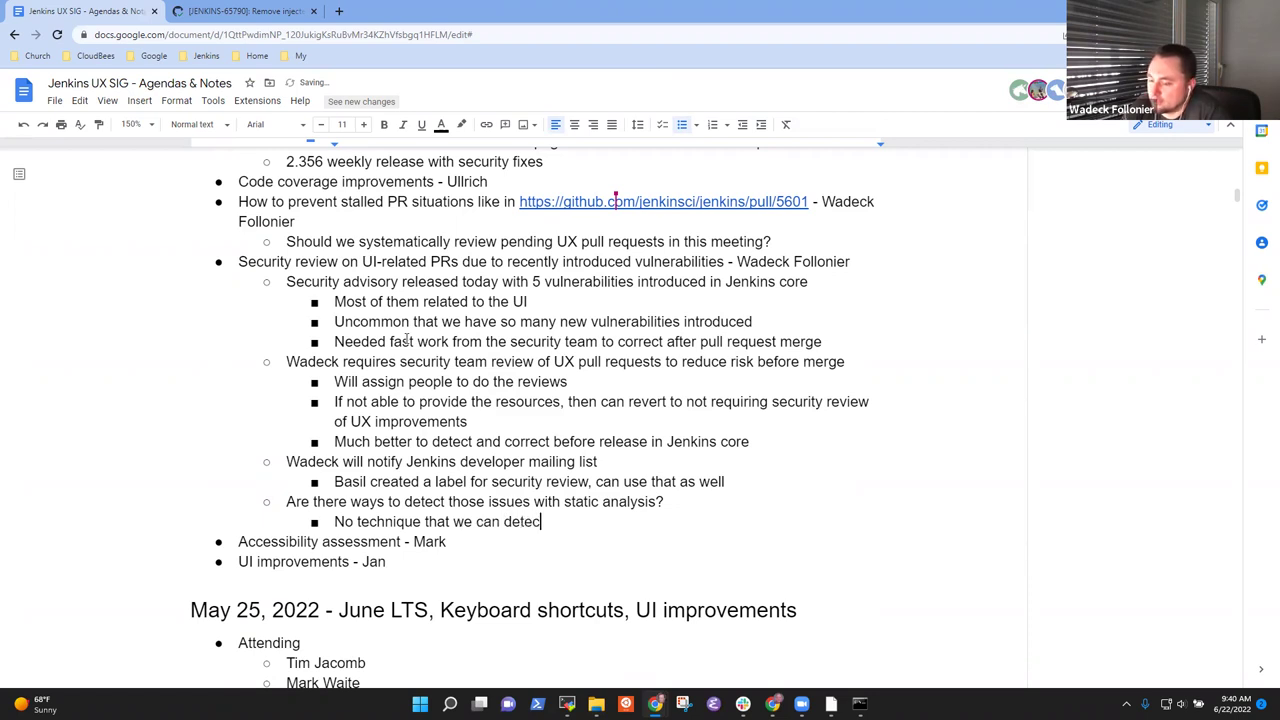
pyautogui.write('t issues ')
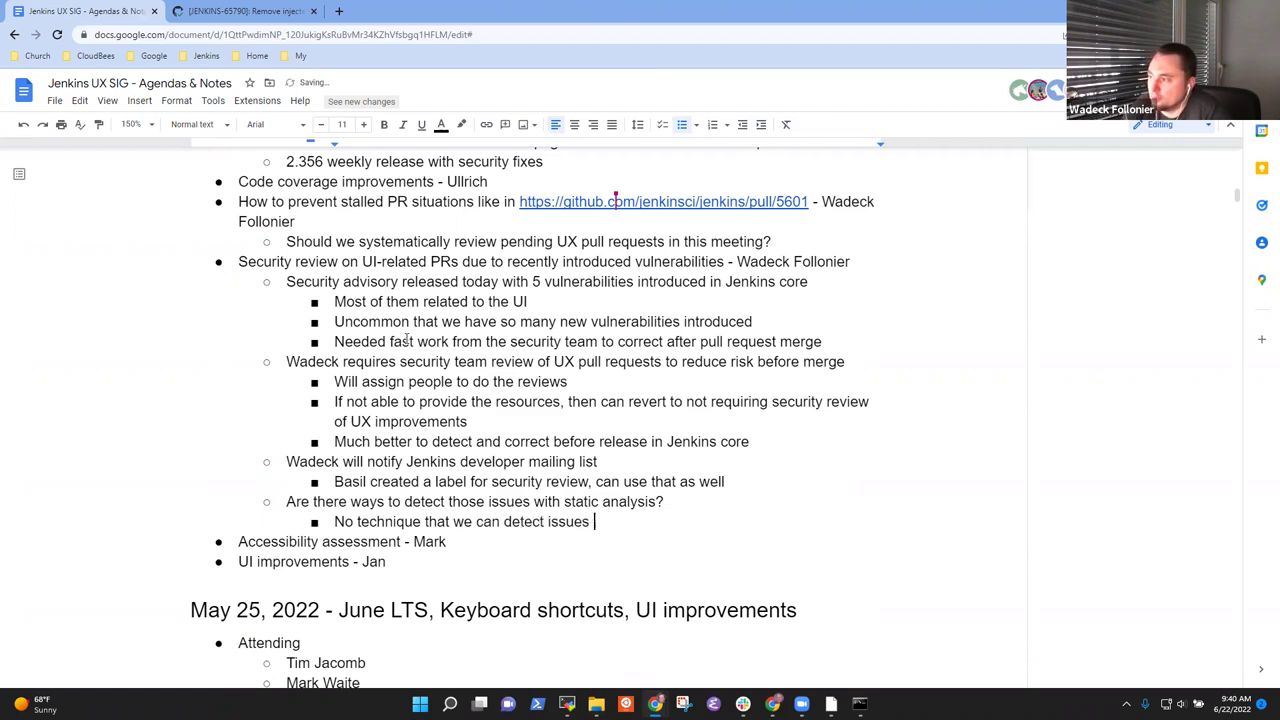
pyautogui.write('with st')
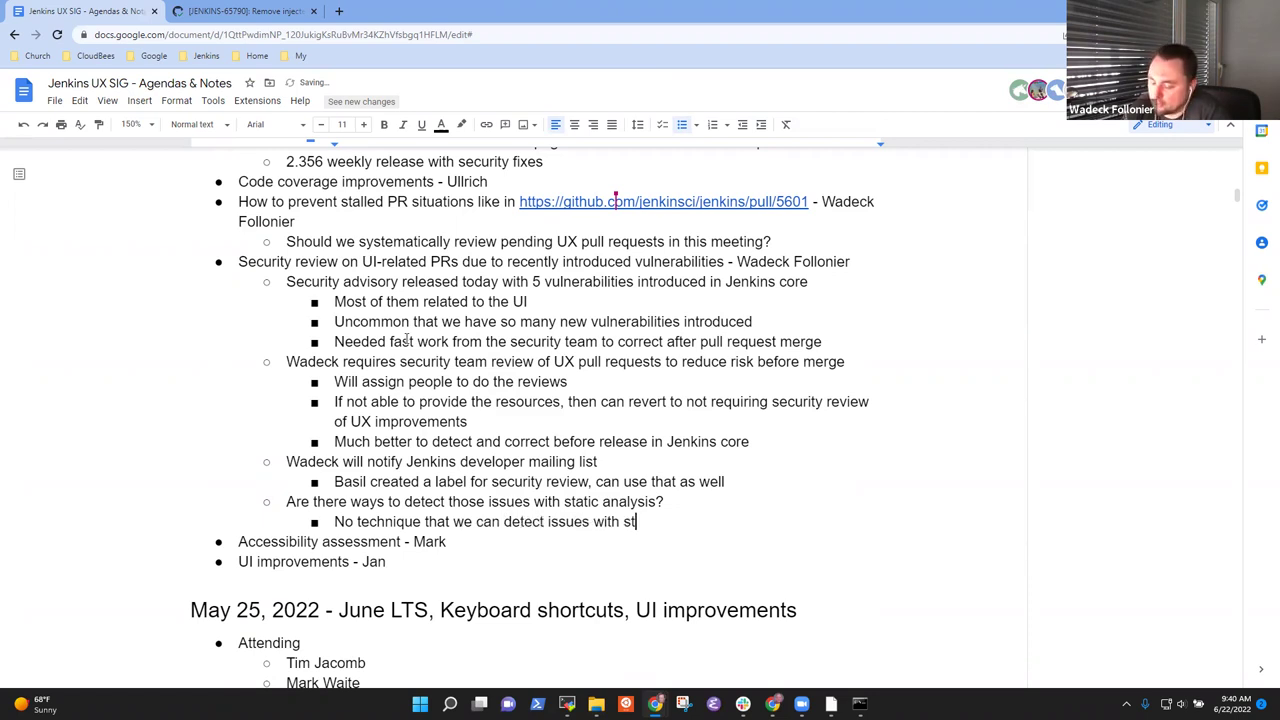
pyautogui.hotkey('ctrl', 'Left')
pyautogui.hotkey('ctrl', 'Left')
pyautogui.write('Jelly')
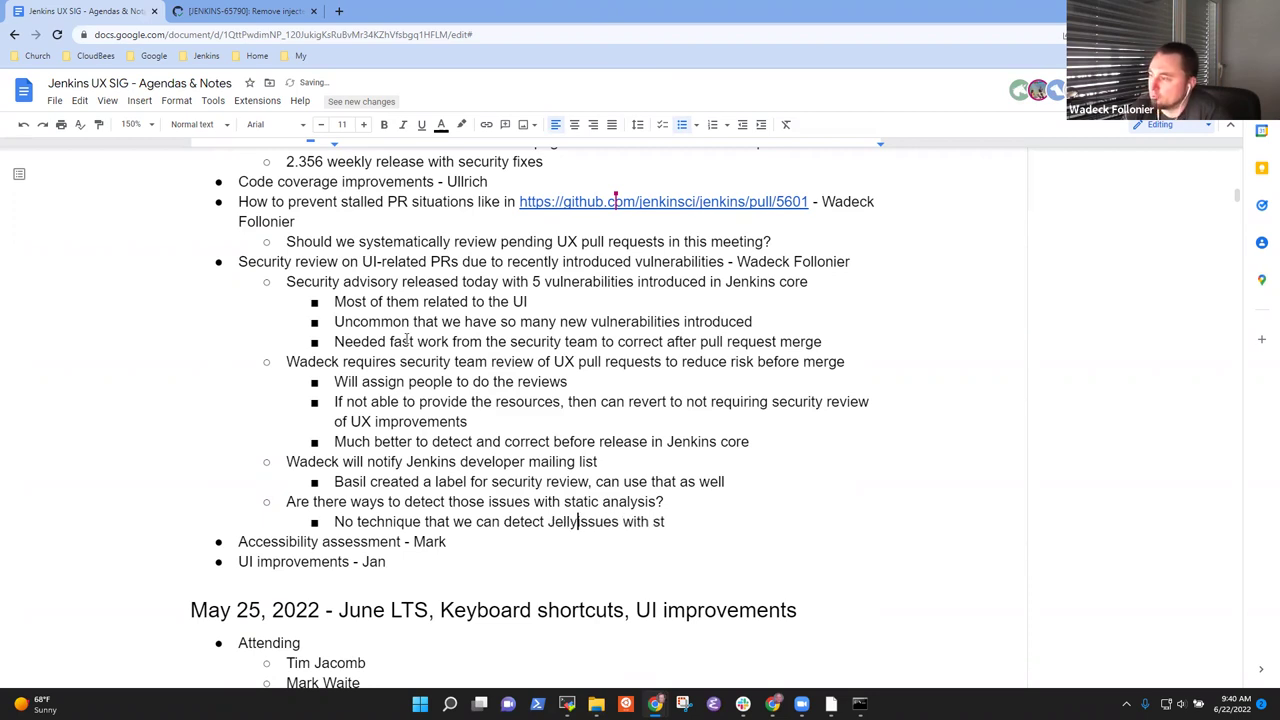
pyautogui.press('End')
pyautogui.write('atic an')
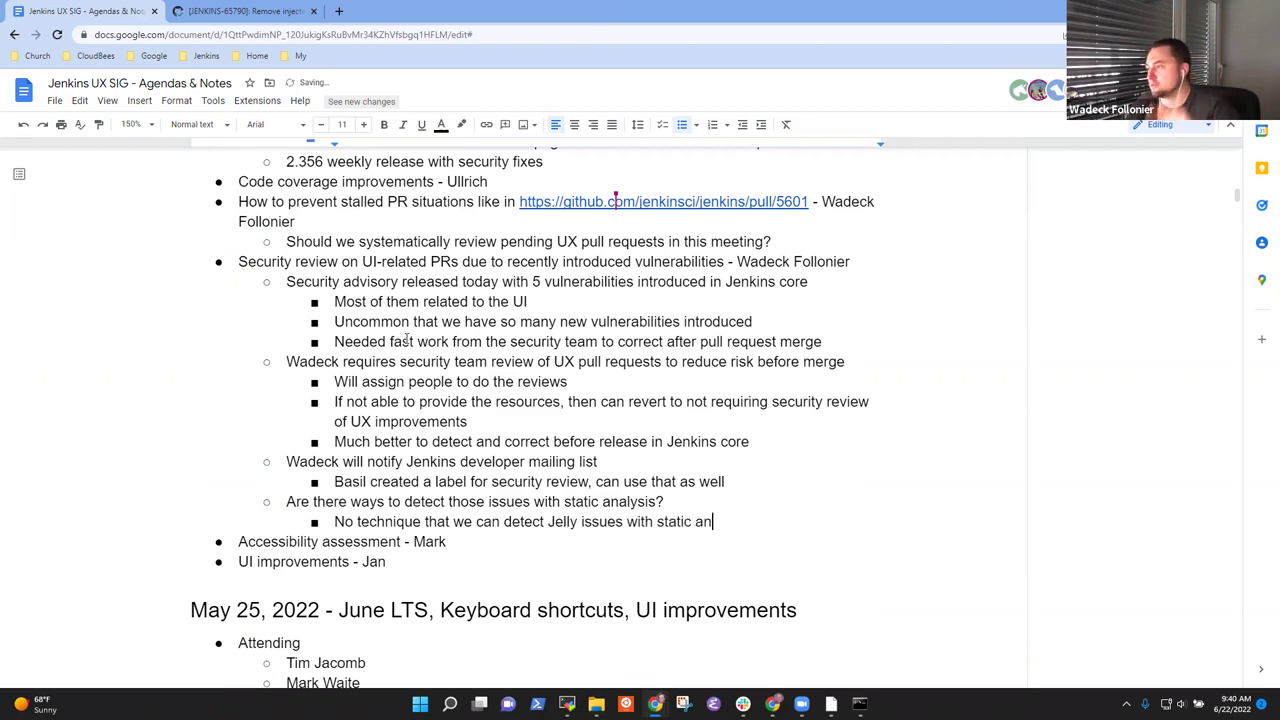
pyautogui.write('alysis')
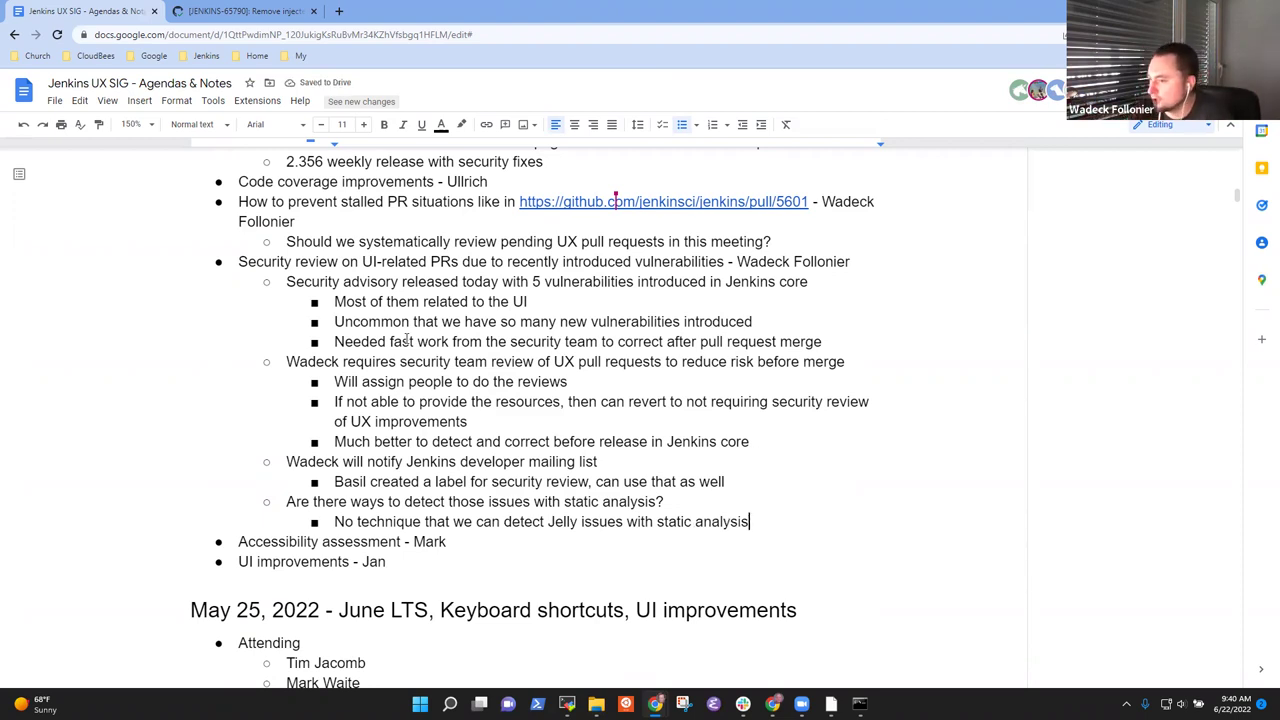
pyautogui.write(' today')
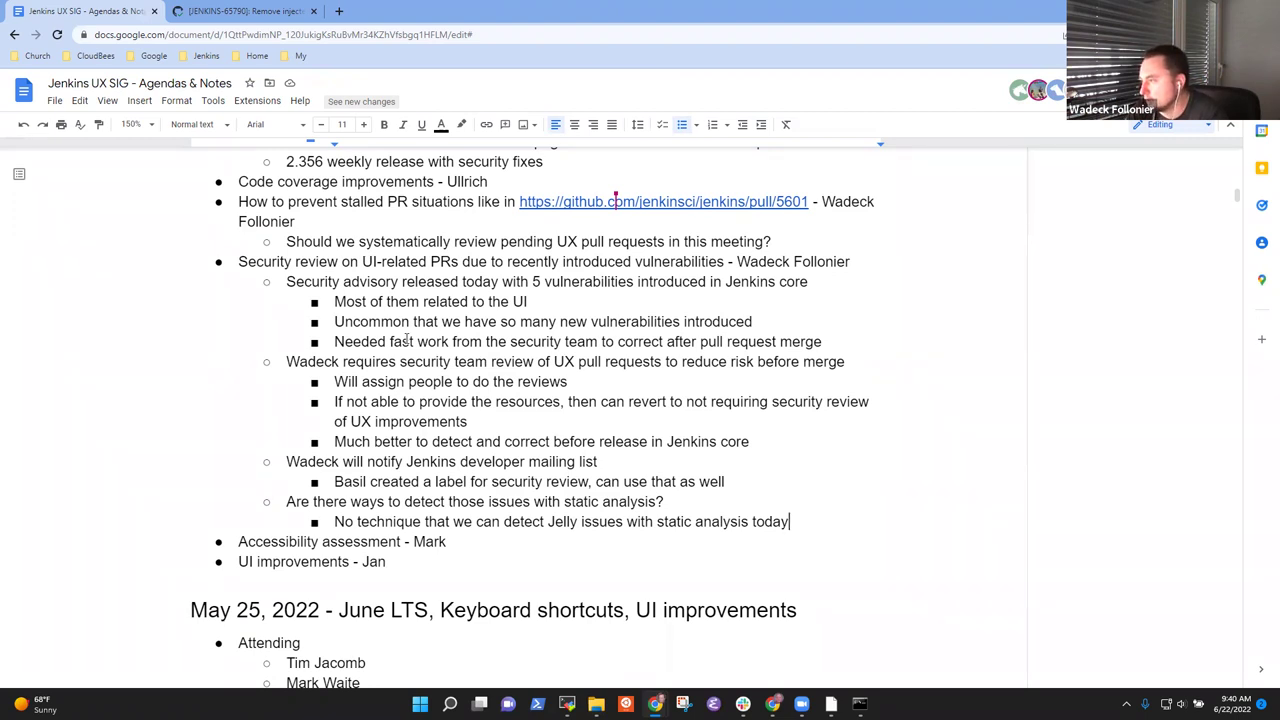
pyautogui.press('Return')
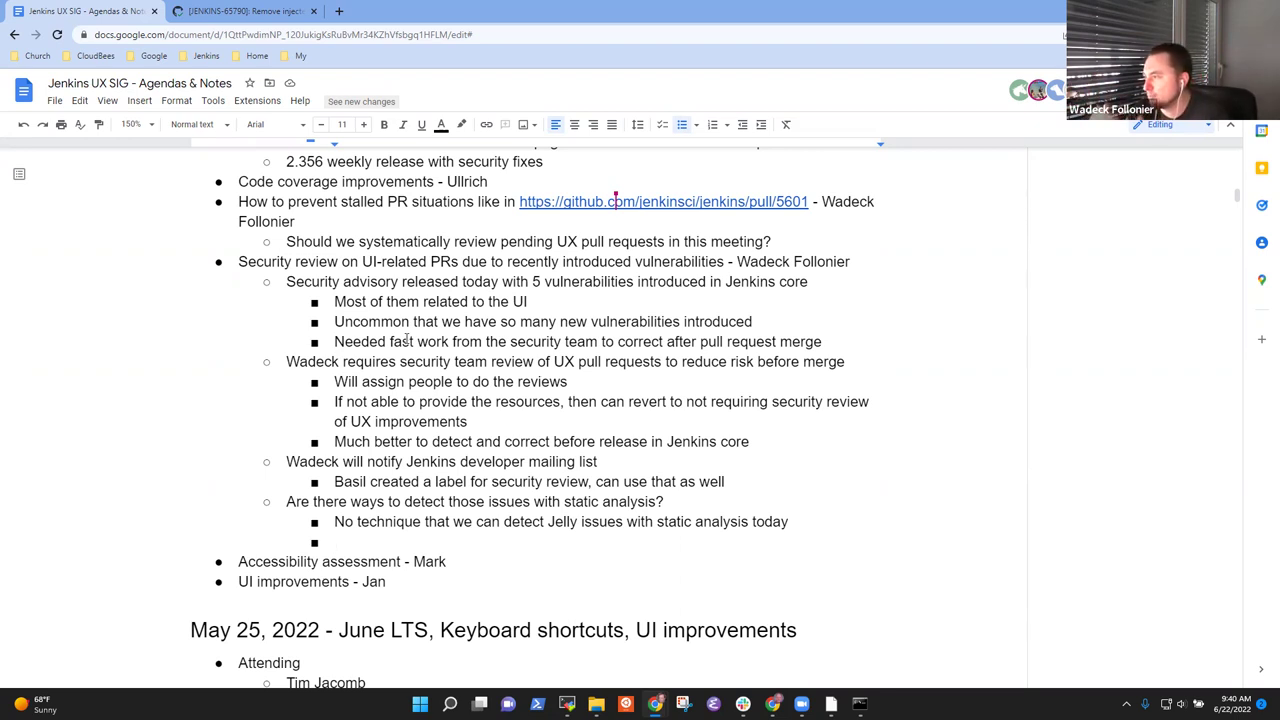
# - Type 'Requires following flow of code through Java, Jelly, with escape and unescape of HTML'
pyautogui.write('Requires co')
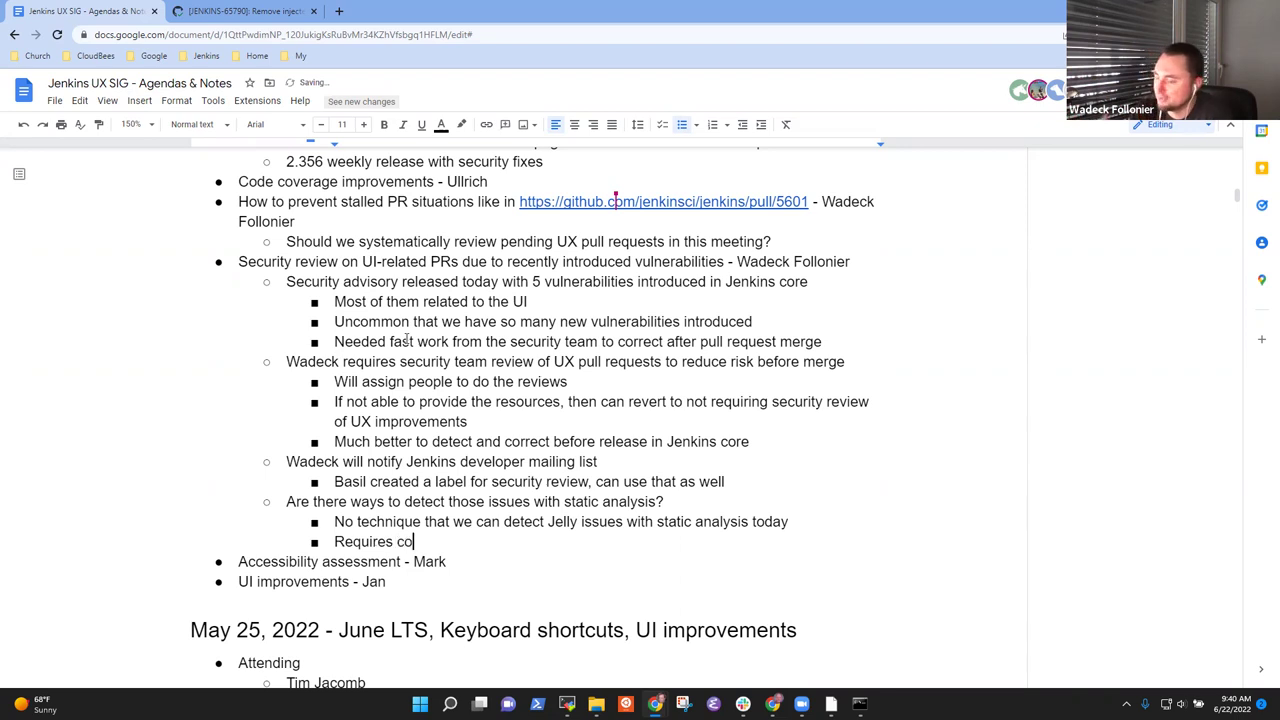
pyautogui.press('BackSpace')
pyautogui.press('BackSpace')
pyautogui.write('following ')
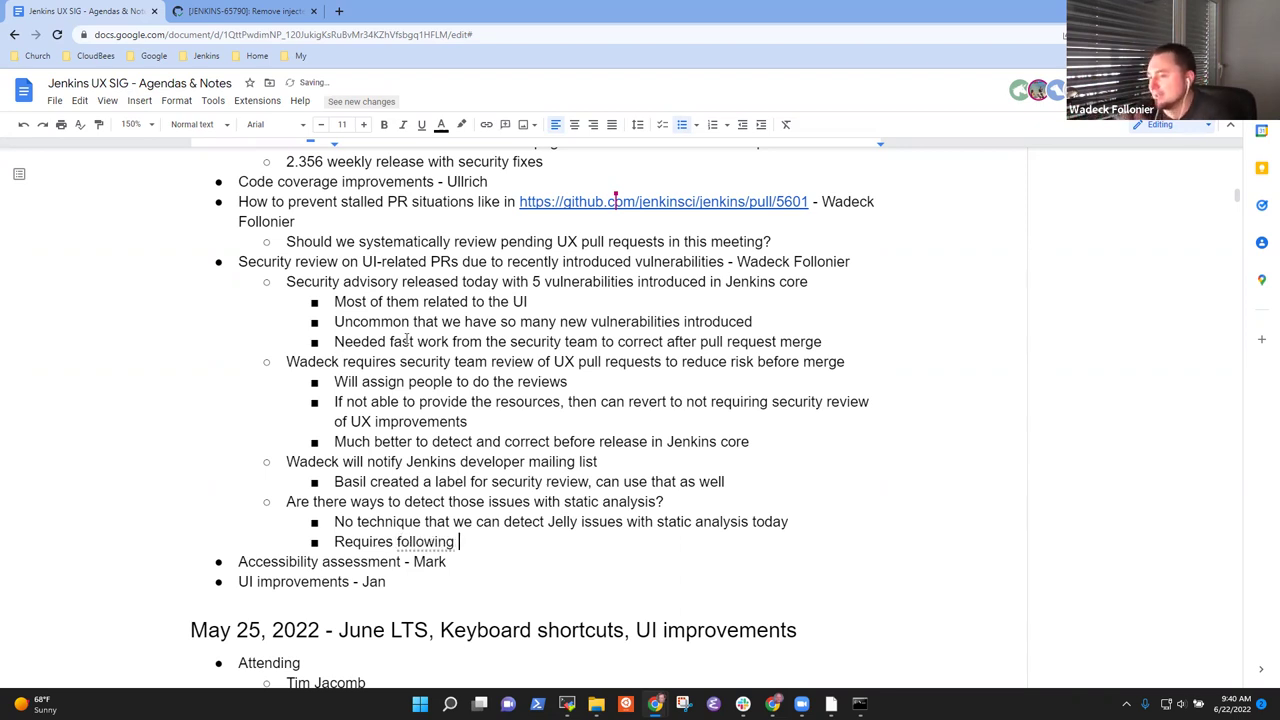
pyautogui.write('flow')
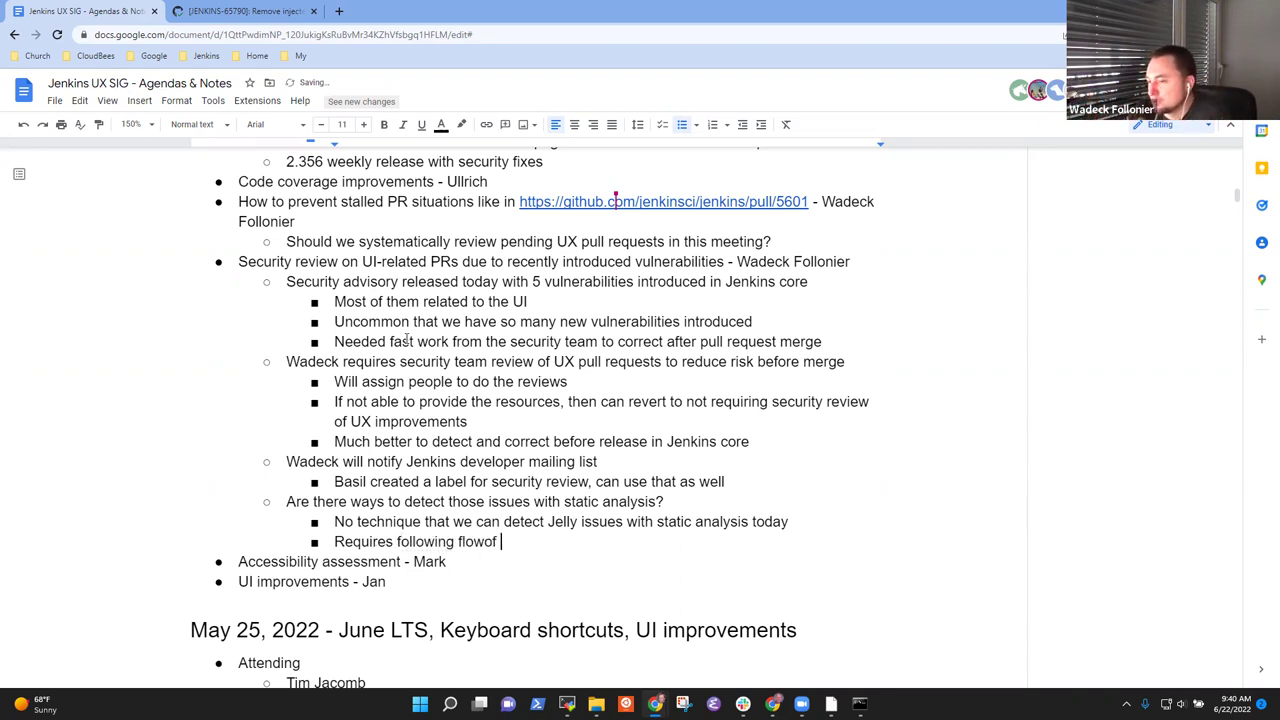
pyautogui.write(' of code th')
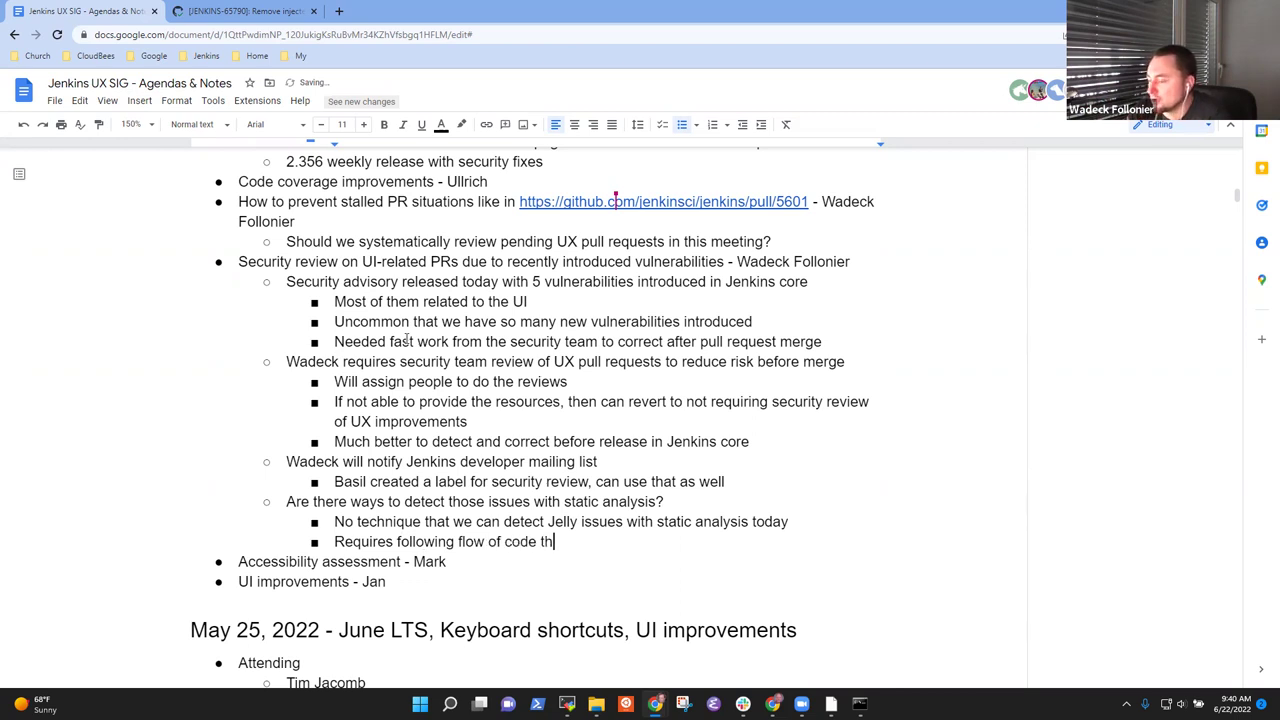
pyautogui.write('rough Java')
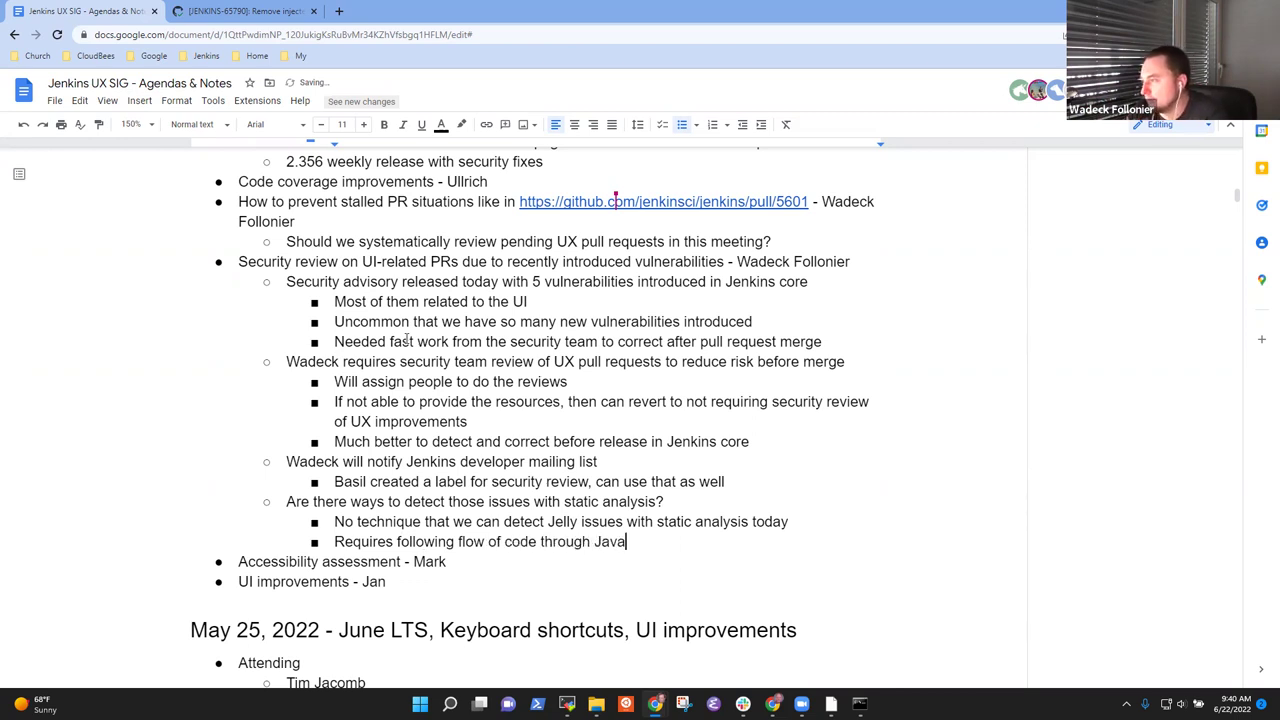
pyautogui.write(', Jelly, ')
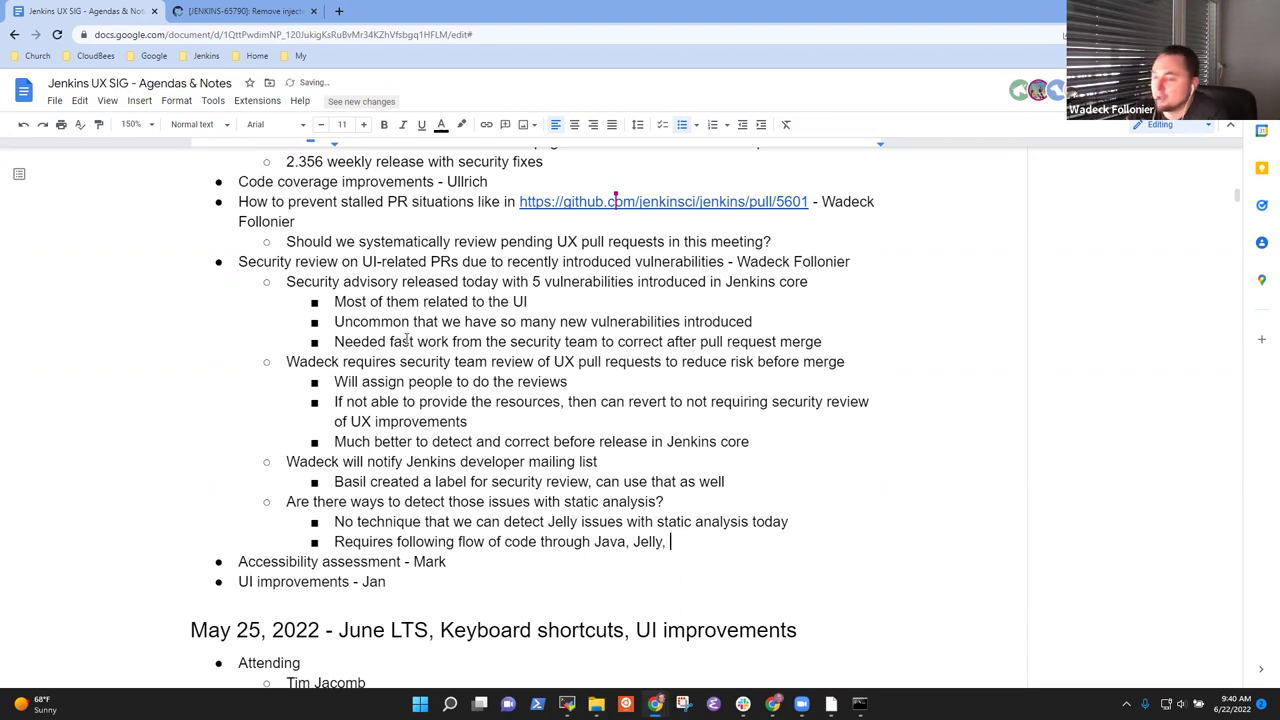
pyautogui.write('with escap')
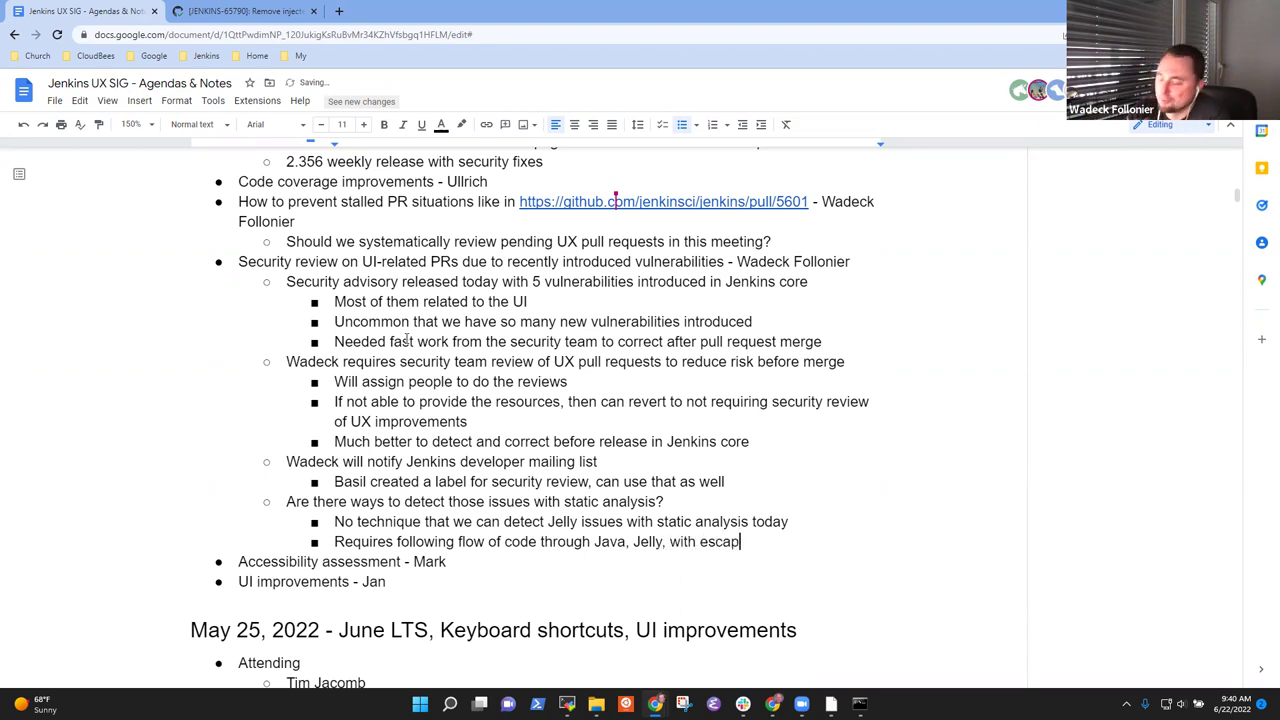
pyautogui.write('e and unesc')
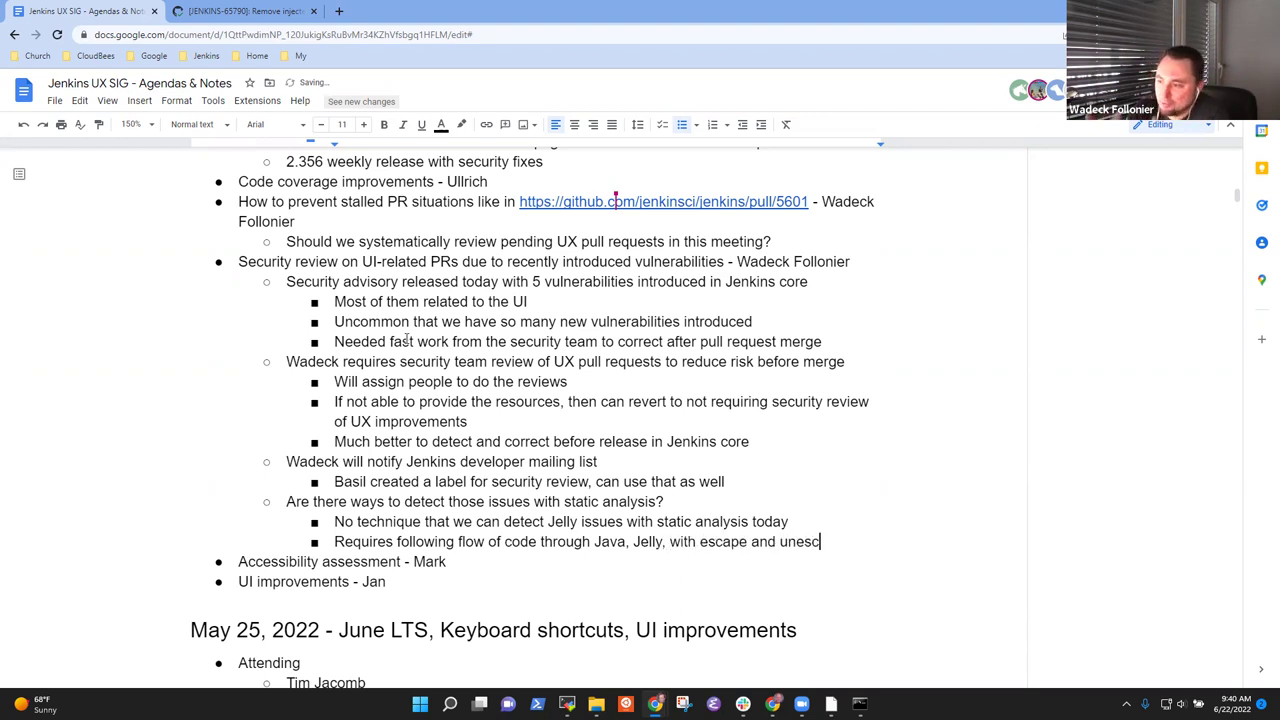
pyautogui.write('ape')
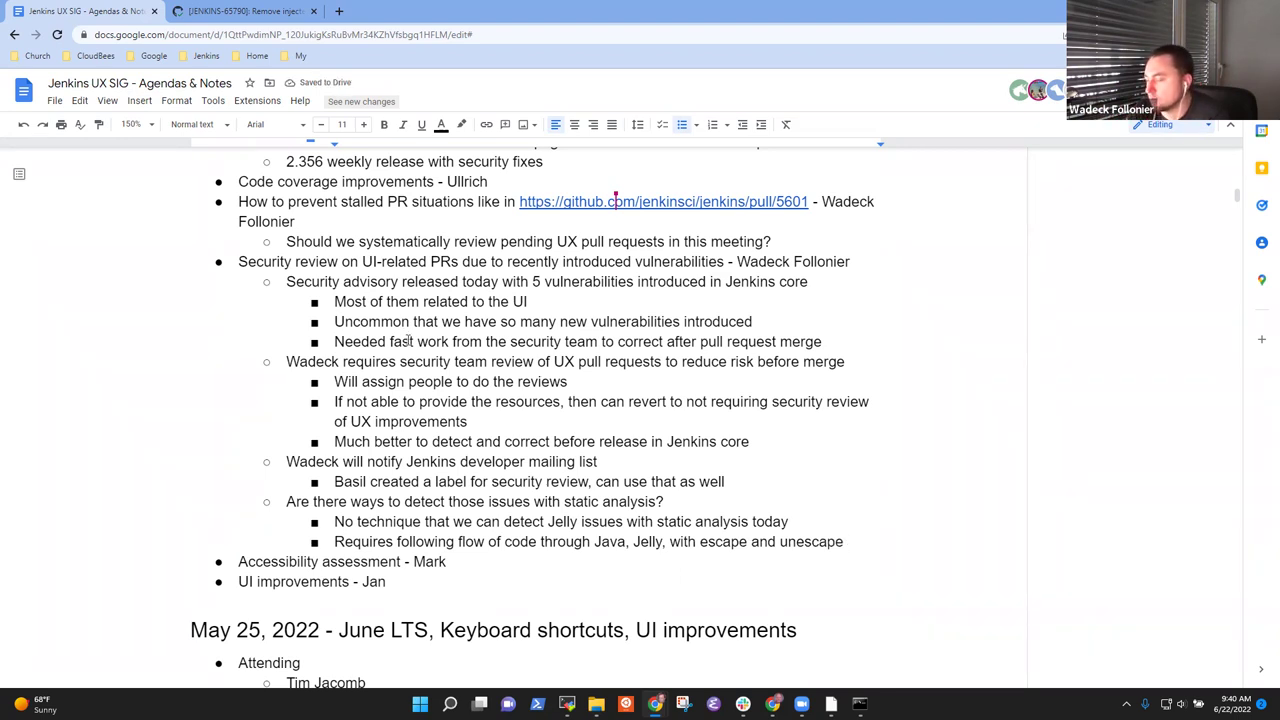
pyautogui.write(' of HTML')
# - Reword it to 'Requires following code flow through Java, Jelly, with HTML escape and unescape'
pyautogui.press('Up')
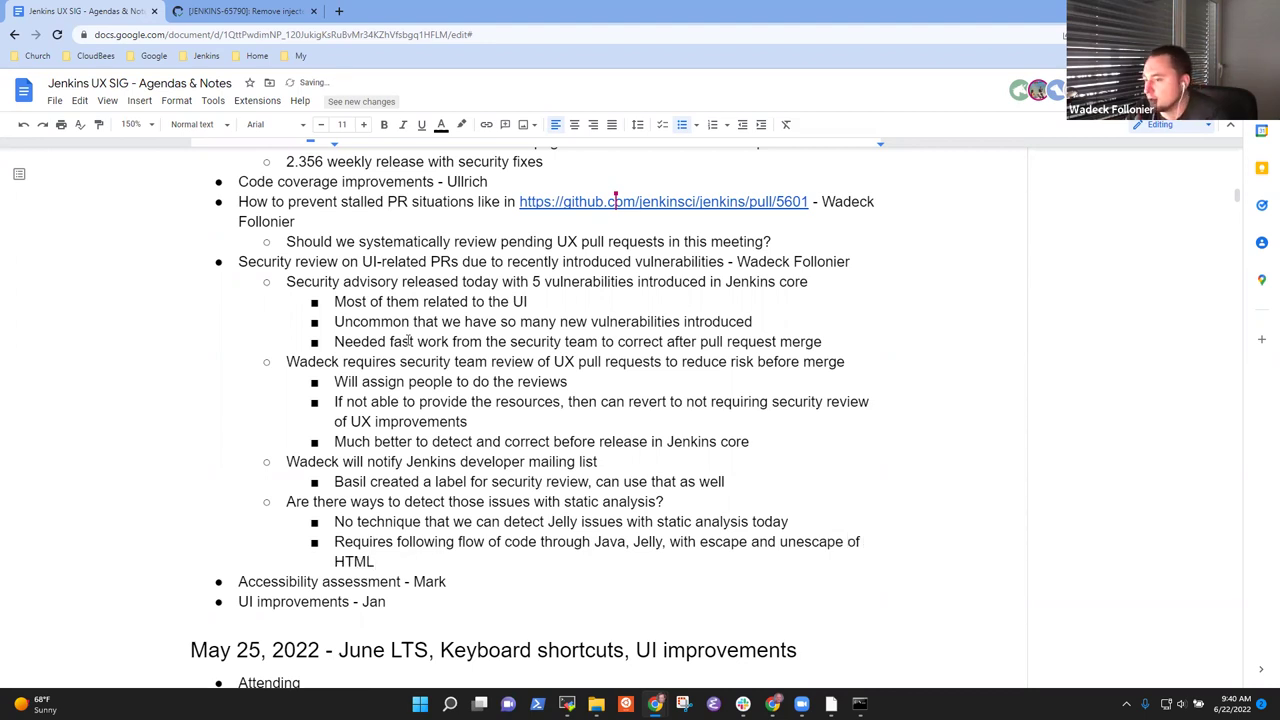
pyautogui.press('End')
pyautogui.hotkey('ctrl', 'Left')
pyautogui.hotkey('ctrl', 'Left')
pyautogui.hotkey('ctrl', 'Left')
pyautogui.hotkey('ctrl', 'Left')
pyautogui.write('HTML')
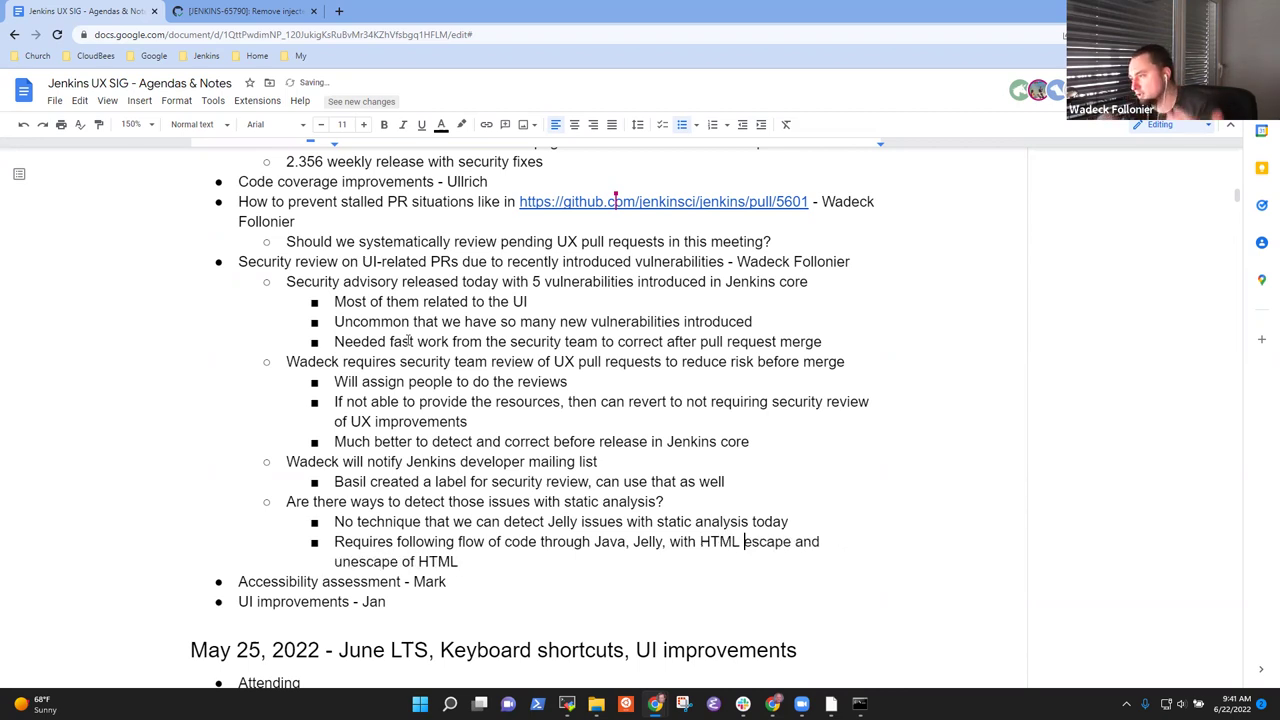
pyautogui.hotkey('ctrl', 'shift', 'Left')
pyautogui.hotkey('ctrl', 'shift', 'Left')
pyautogui.press('BackSpace')
pyautogui.press('BackSpace')
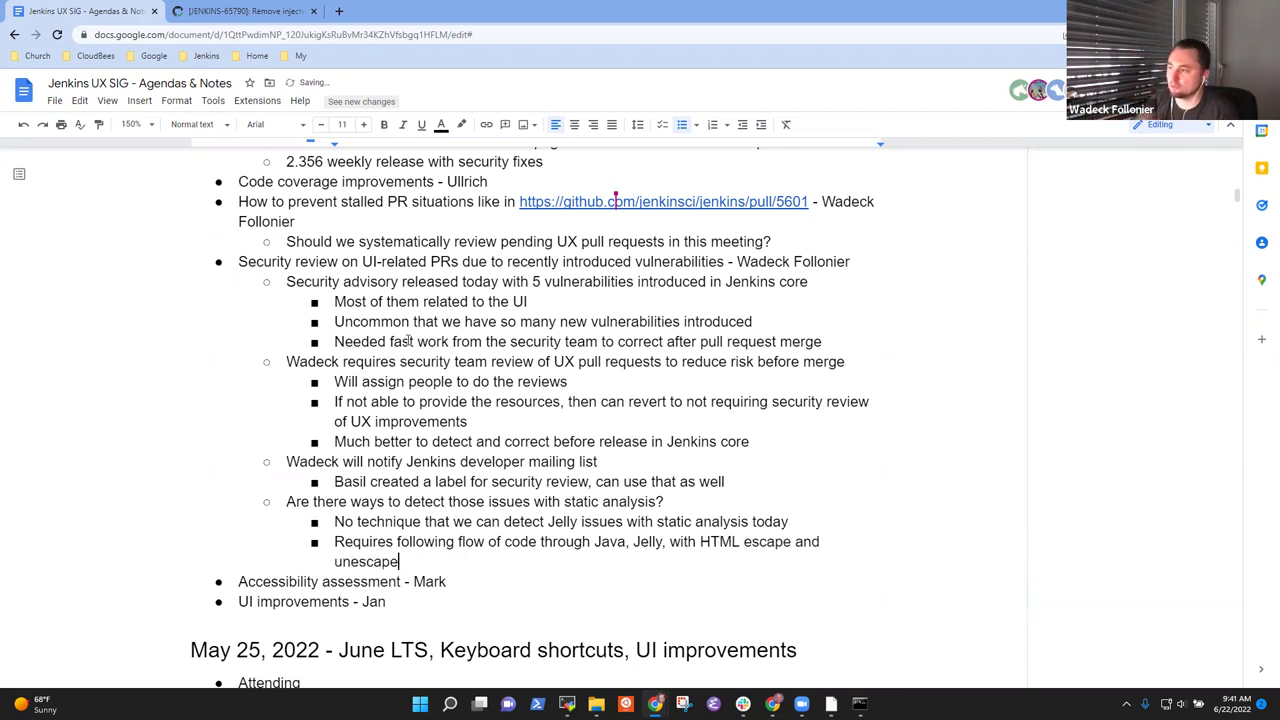
pyautogui.press('Up')
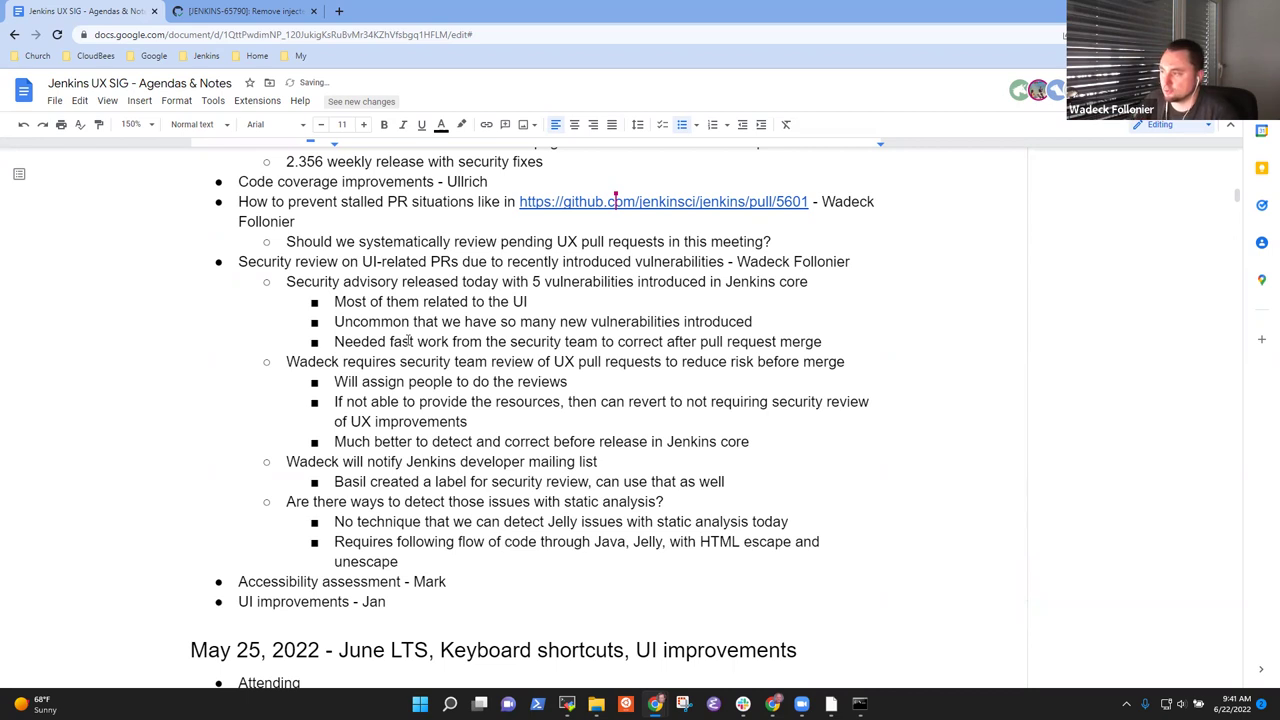
pyautogui.write('code')
pyautogui.hotkey('ctrl', 'Right')
pyautogui.hotkey('ctrl', 'shift', 'Right')
pyautogui.hotkey('ctrl', 'shift', 'Right')
pyautogui.press('BackSpace')
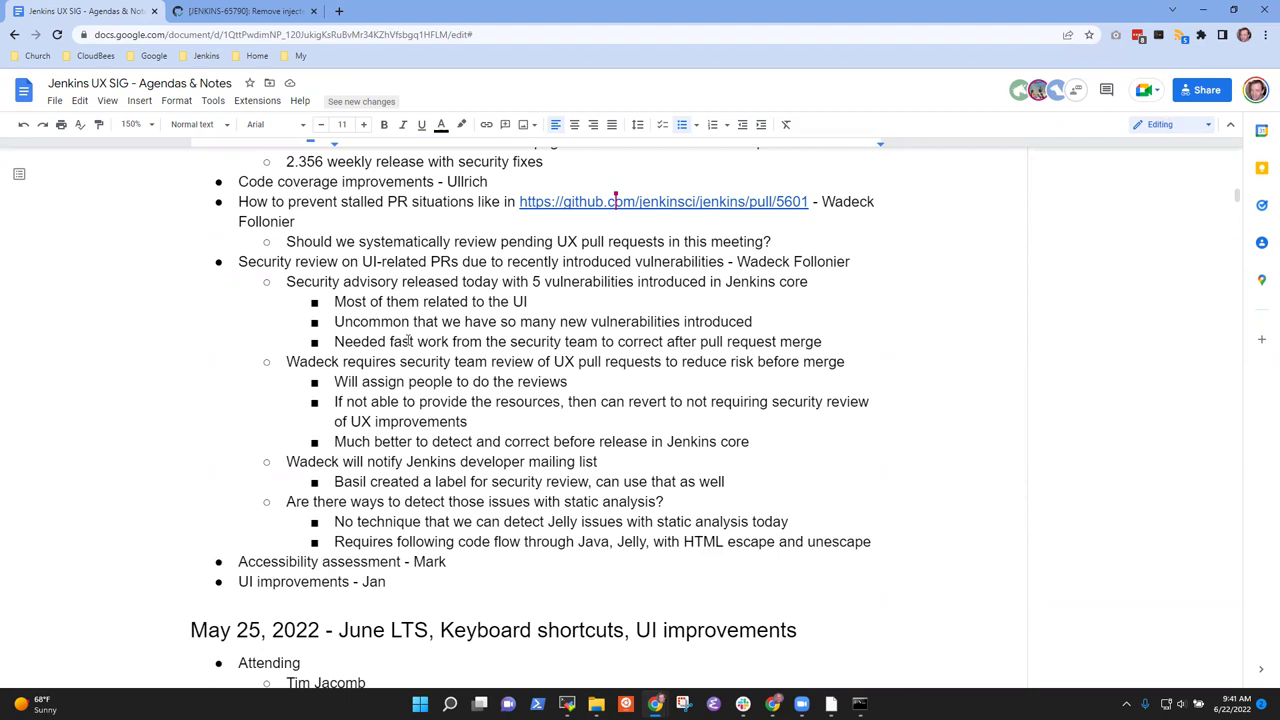
# - Add the note 'Some could be resolved by content security policy, but that's a large project'
pyautogui.press('End')
pyautogui.press('Return')
pyautogui.write('Some could be')
pyautogui.press('BackSpace')
pyautogui.press('BackSpace')
pyautogui.write('uld be resolved ')
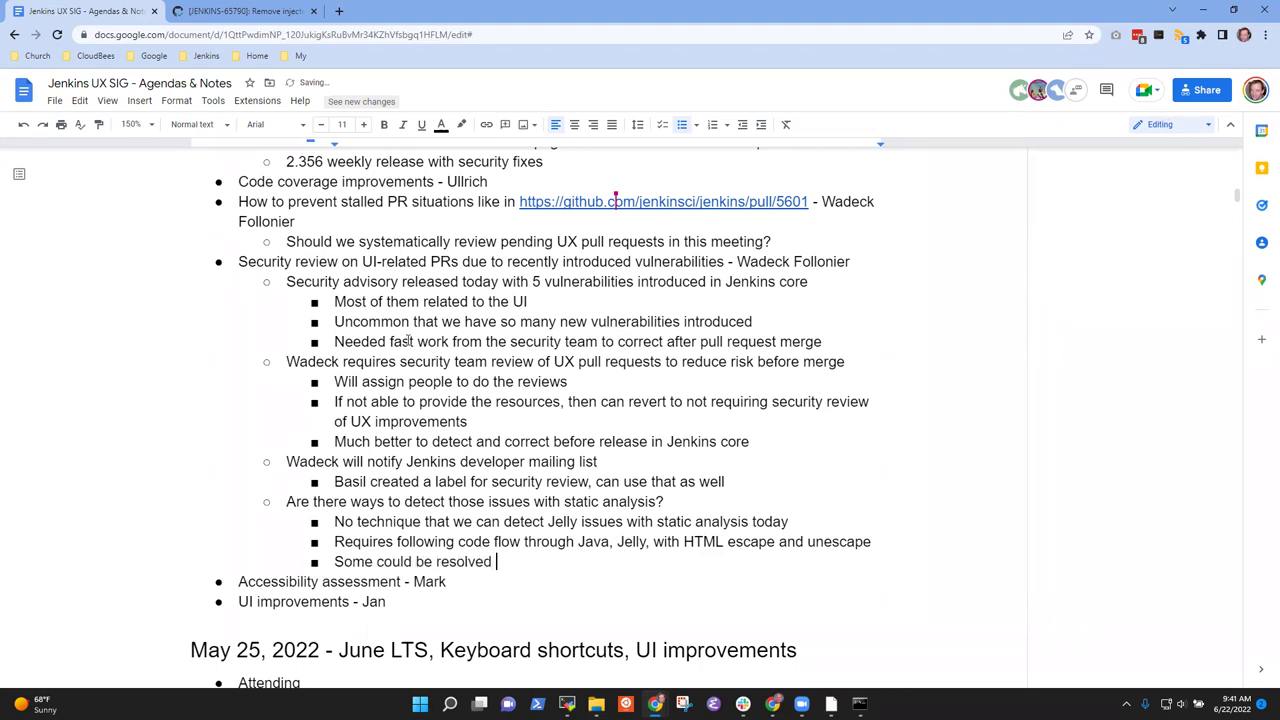
pyautogui.write('by content security p')
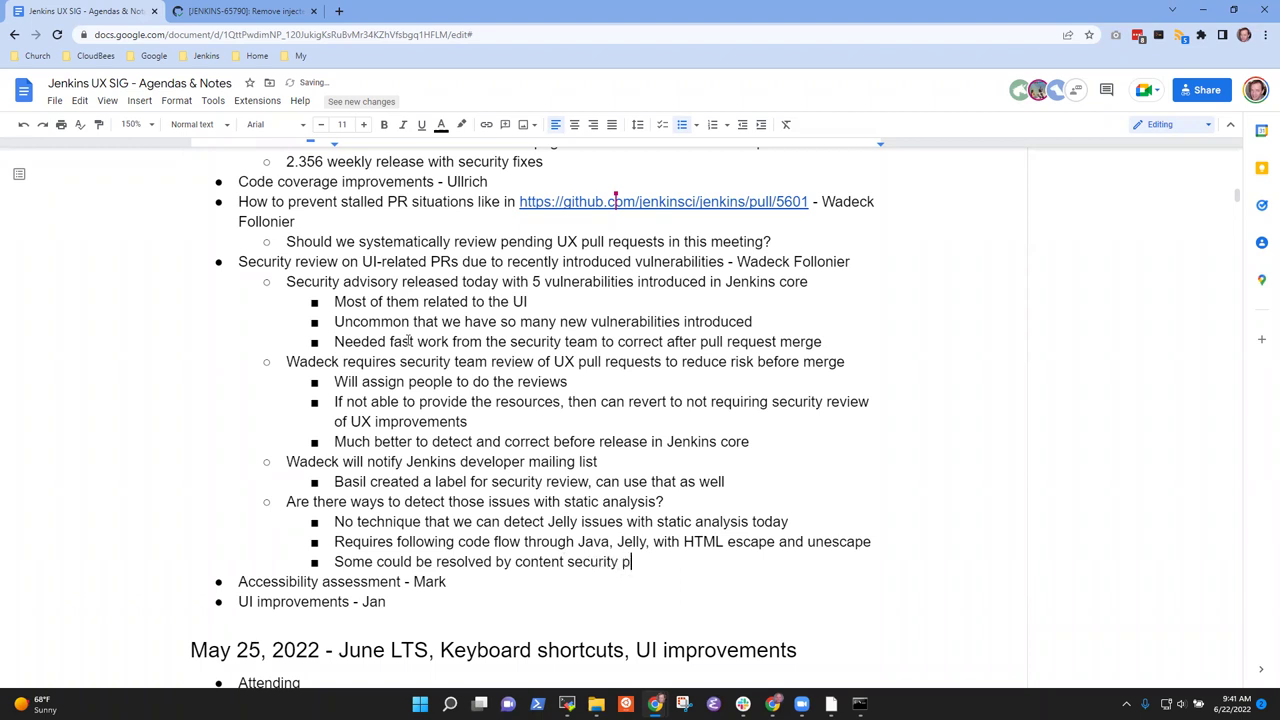
pyautogui.write('olicy, ub')
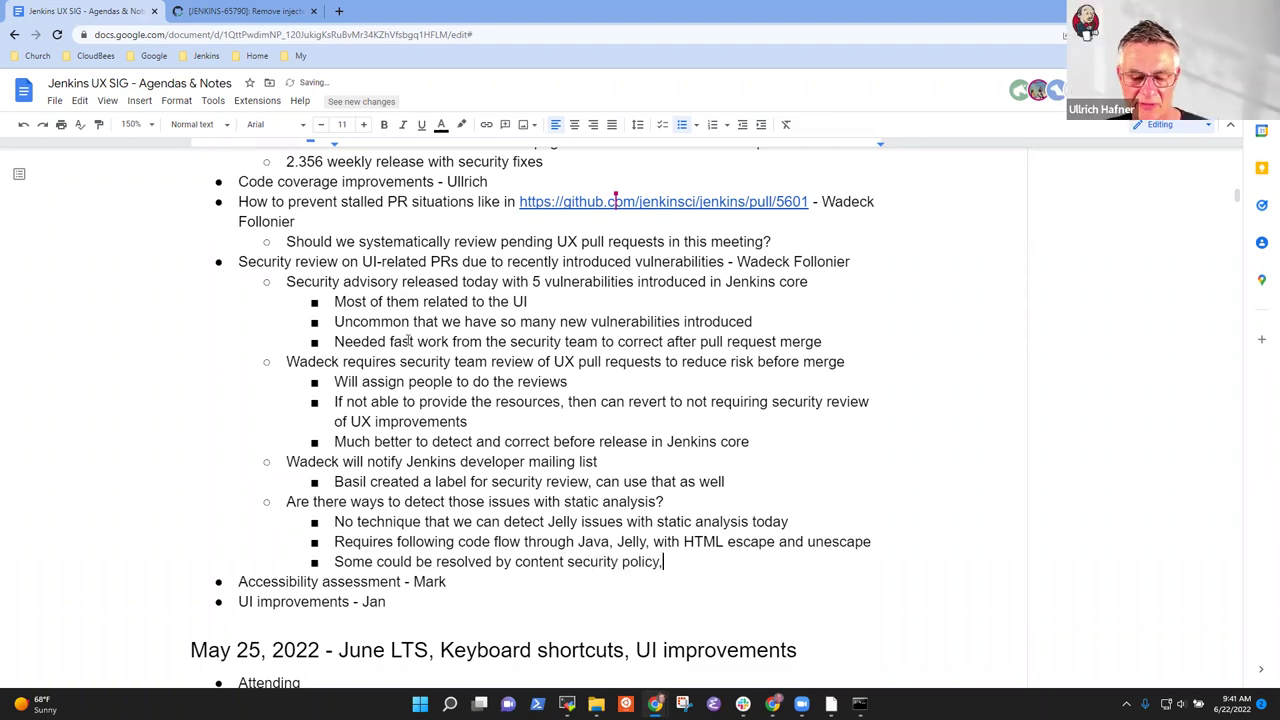
pyautogui.press('BackSpace')
pyautogui.press('BackSpace')
pyautogui.write('but tha')
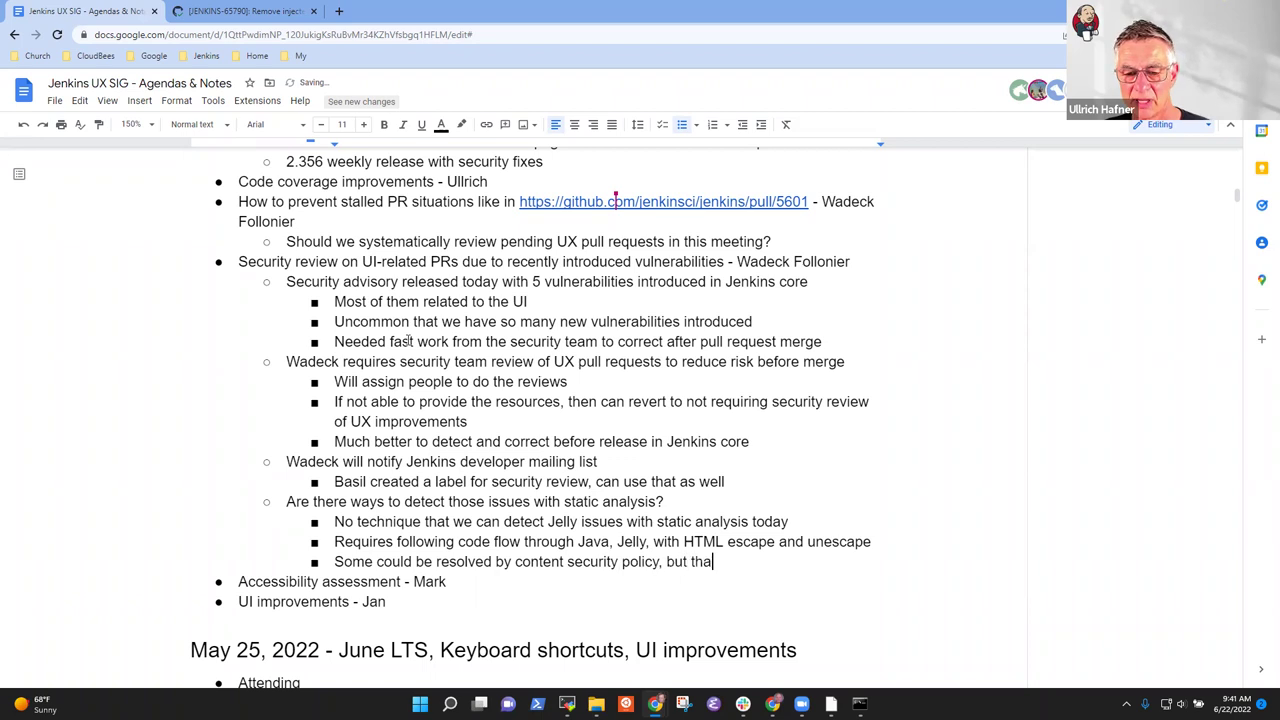
pyautogui.write("t's a large proj")
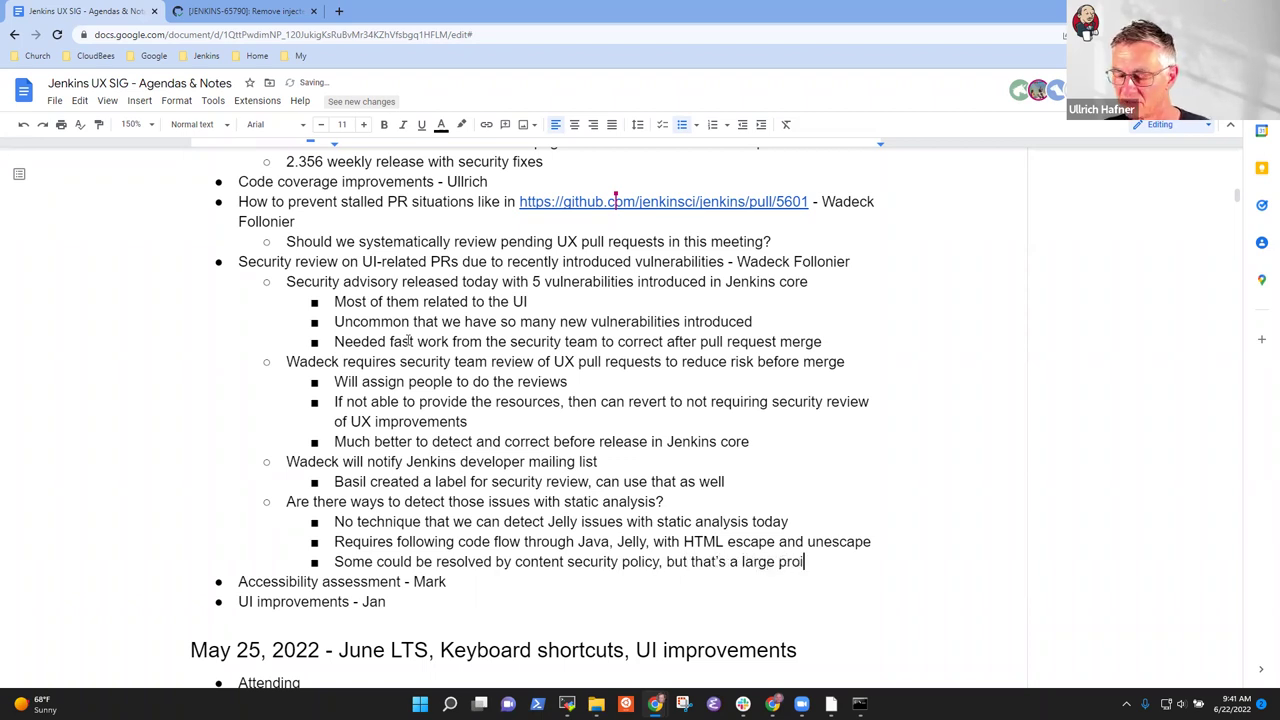
pyautogui.write('ect')
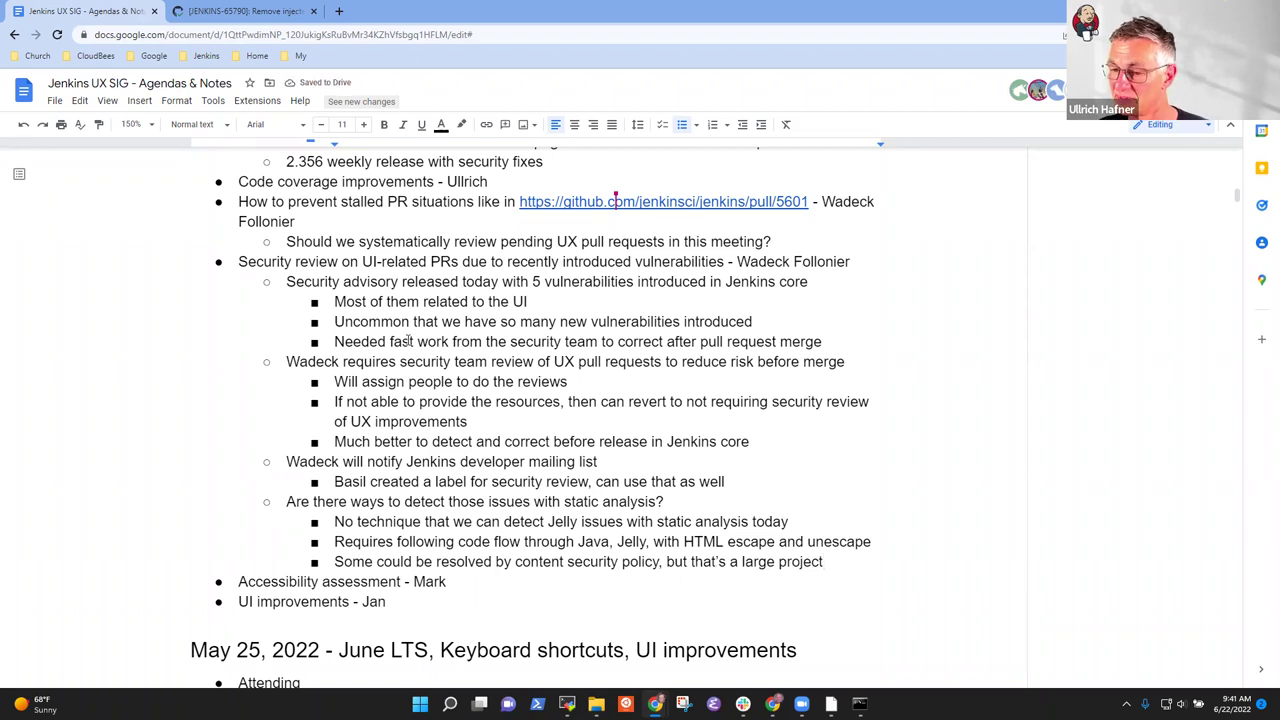
# - Start an outdented point: 'Good description of the issue and how to prevent future versions of same vulnerability?'
pyautogui.press('Return')
pyautogui.hotkey('shift', 'Tab')
pyautogui.write('Good descri')
pyautogui.write('pti')
pyautogui.hotkey('ctrl', 'BackSpace')
pyautogui.write('description of the issue and how to ')
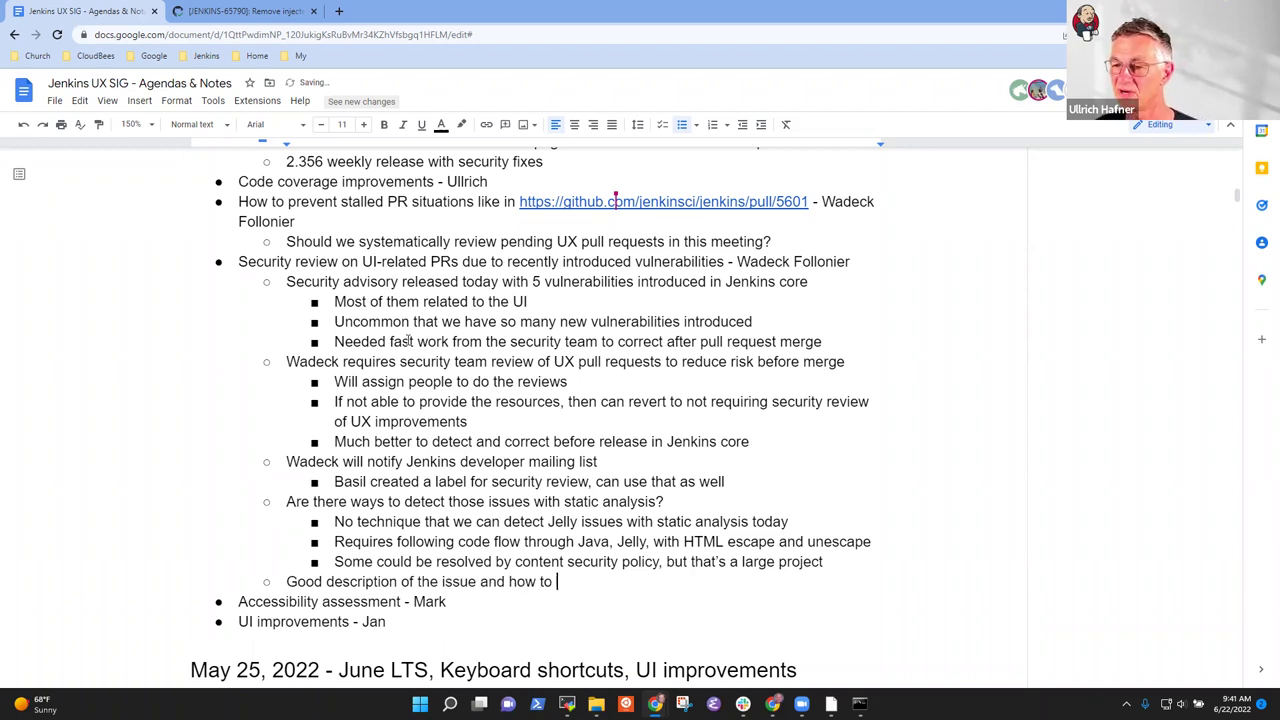
pyautogui.write('prevent fu')
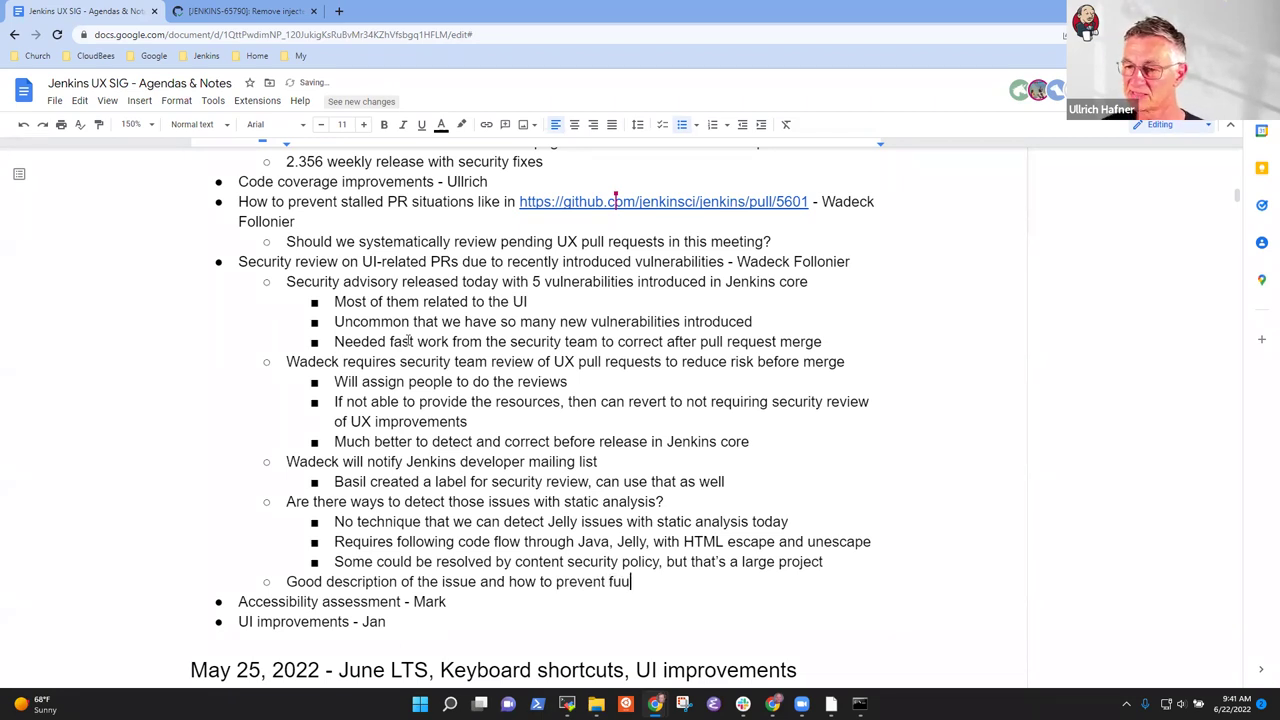
pyautogui.write('ture versions of same vulnerability')
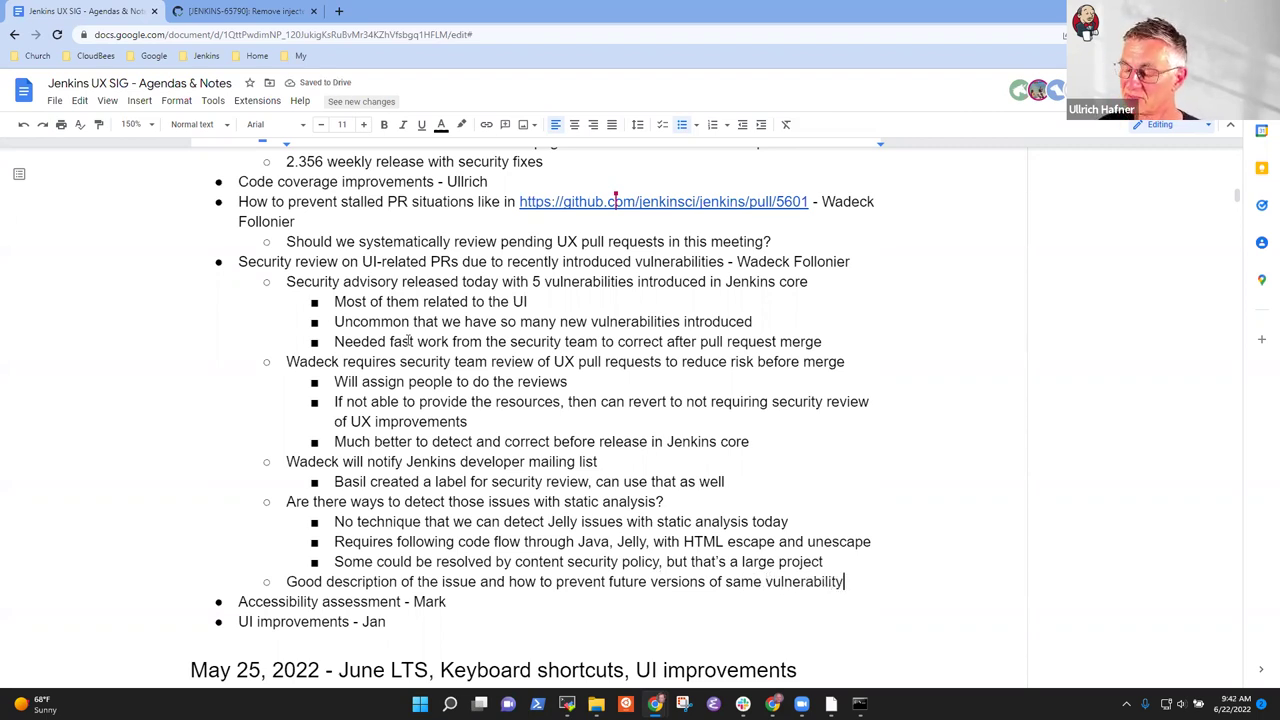
pyautogui.write('?')
# - Nest sub-points 'Could that be described as a “danger sign”' and 'Test cases that describe specific vulnerability are included in the source code'
pyautogui.press('Return')
pyautogui.press('Tab')
pyautogui.write('Could that ')
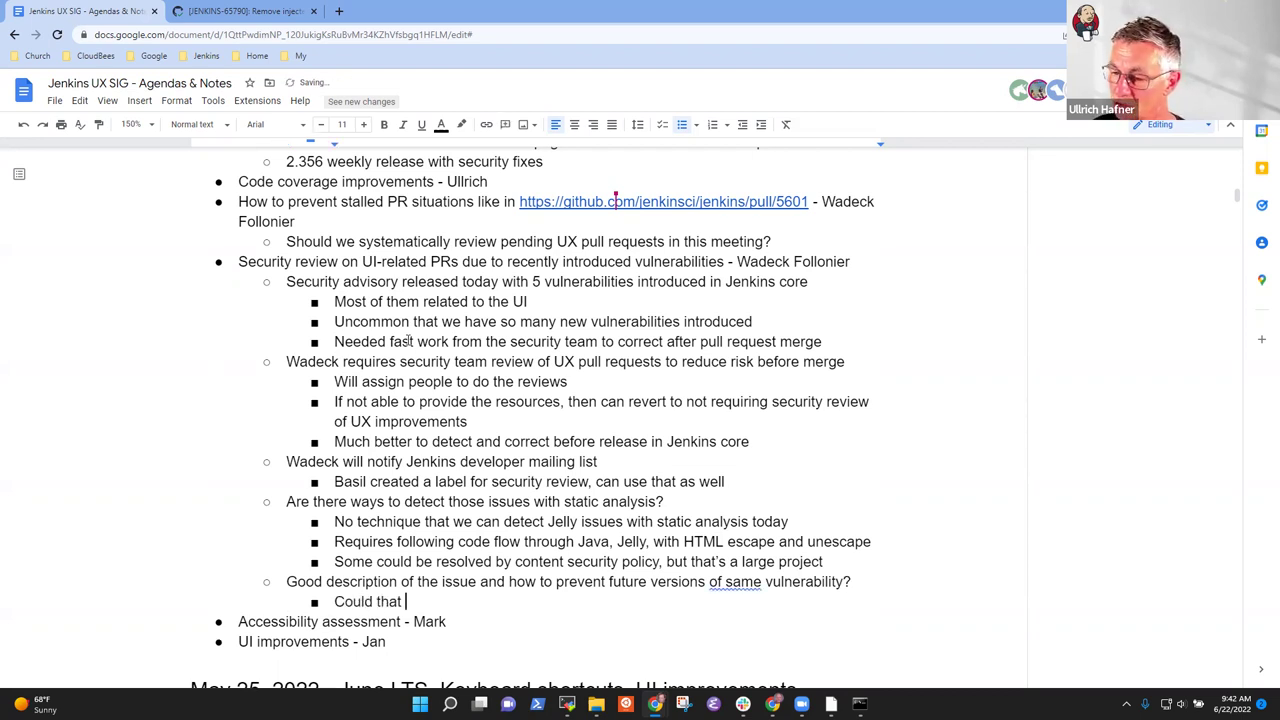
pyautogui.write('be described')
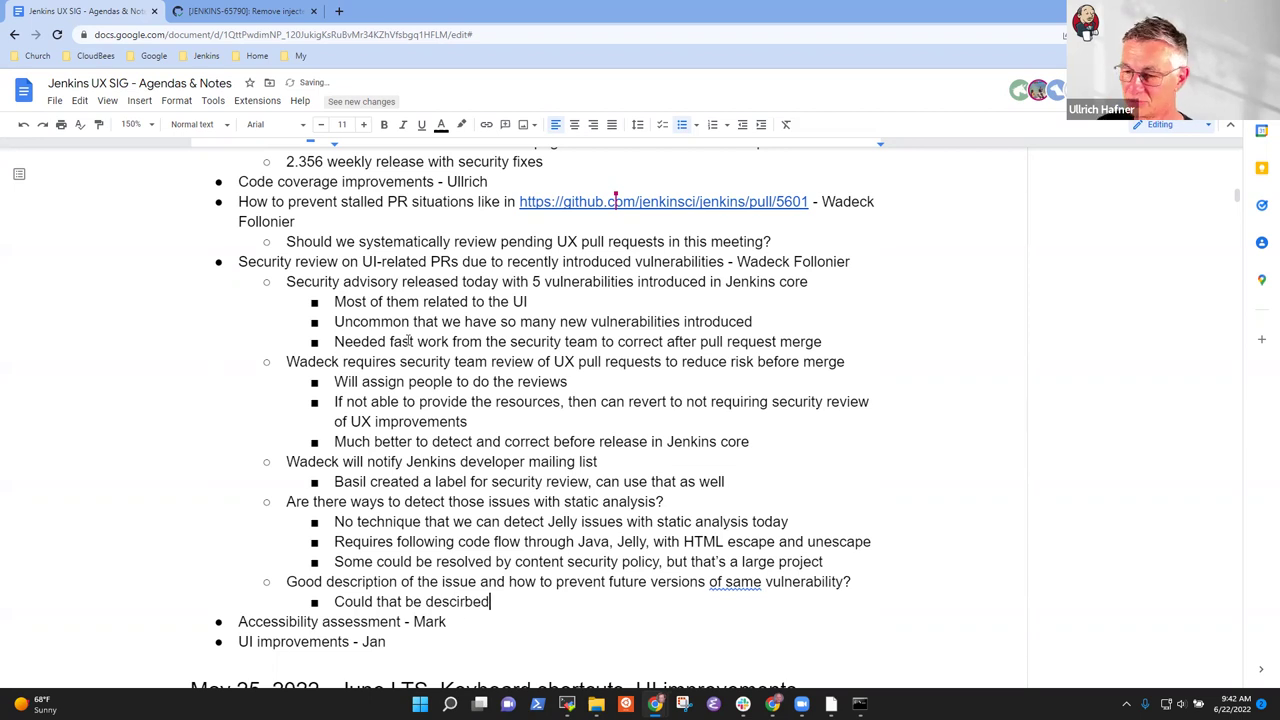
pyautogui.hotkey('ctrl', 'BackSpace')
pyautogui.write('described ')
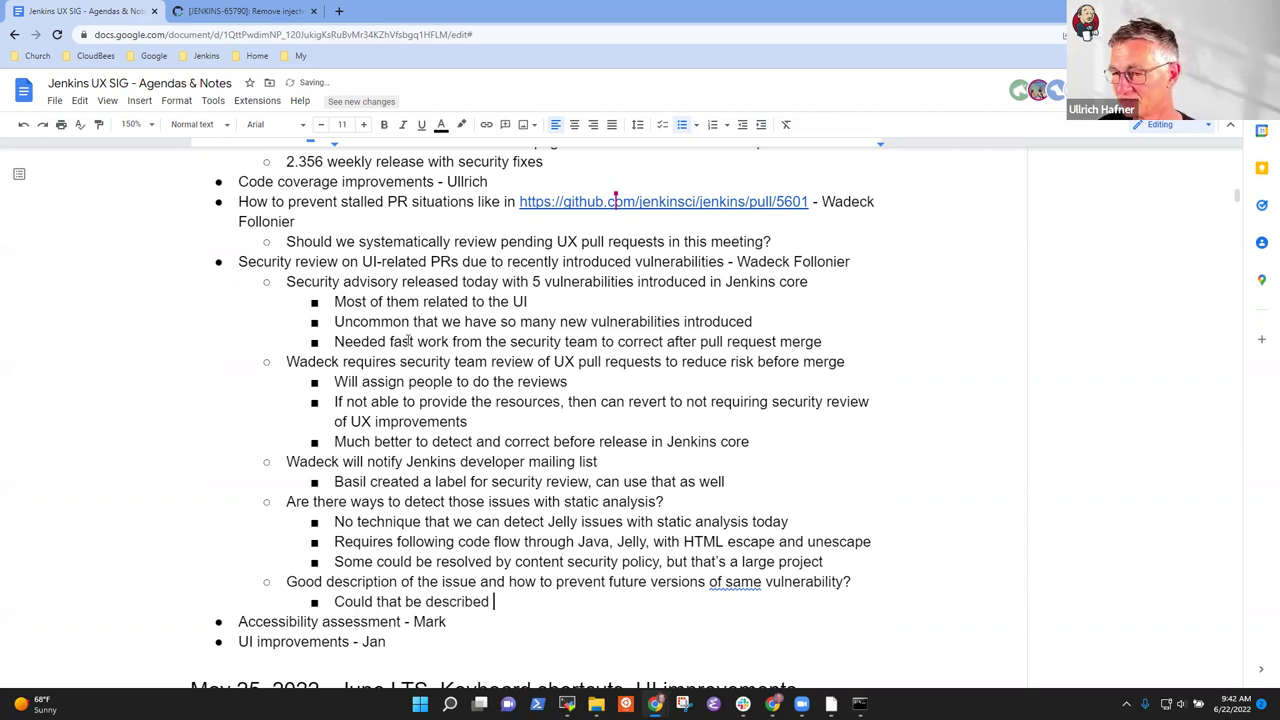
pyautogui.write('as a “danger s')
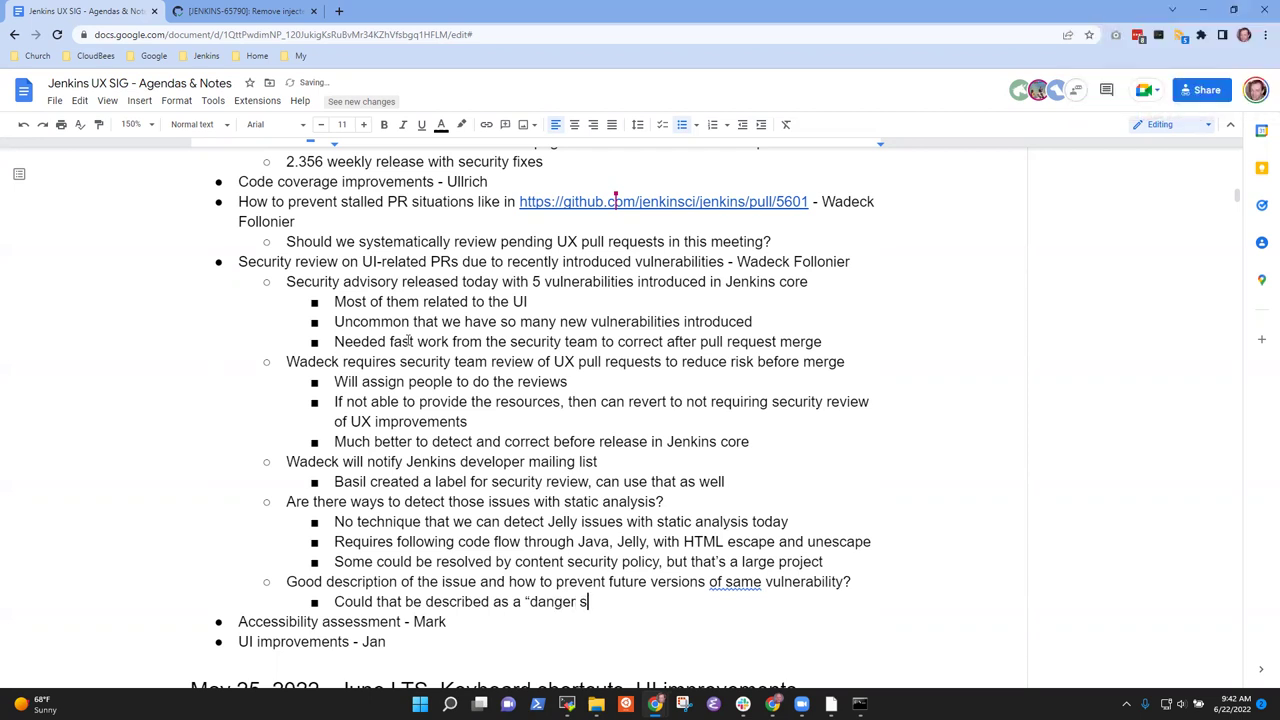
pyautogui.write('ign”')
pyautogui.press('Return')
pyautogui.write('Test cases that ')
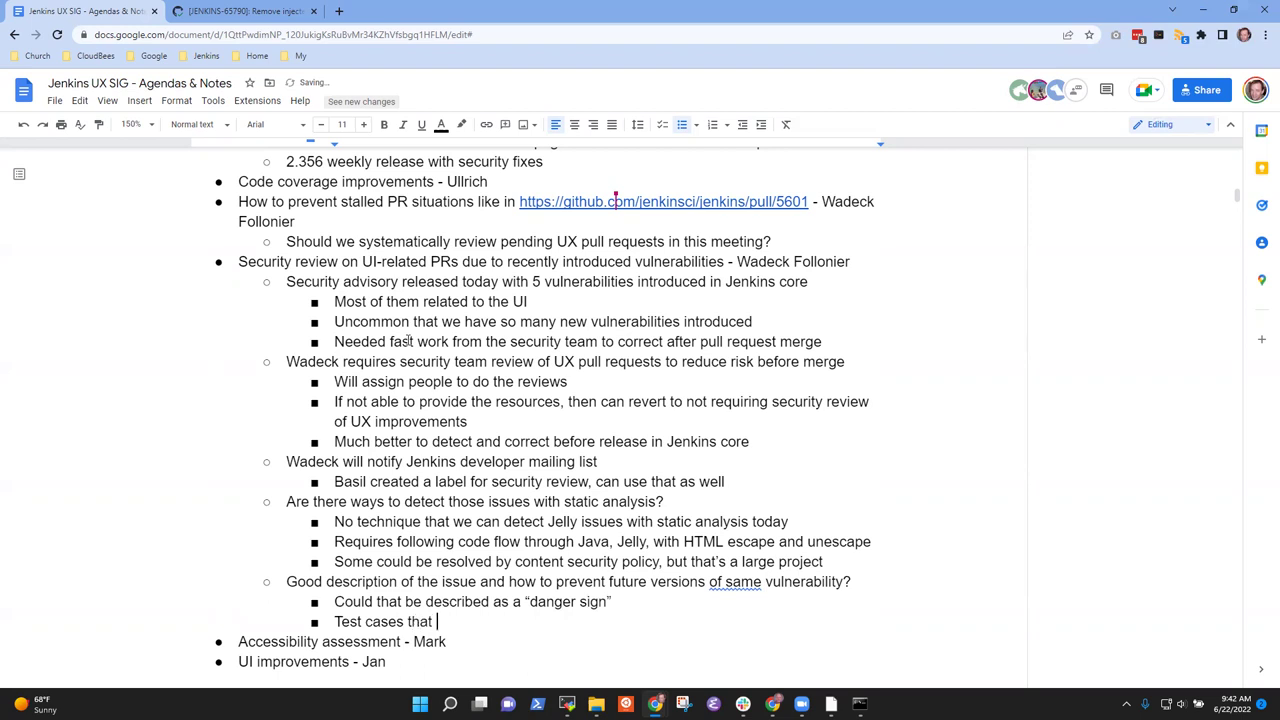
pyautogui.write('describe specific')
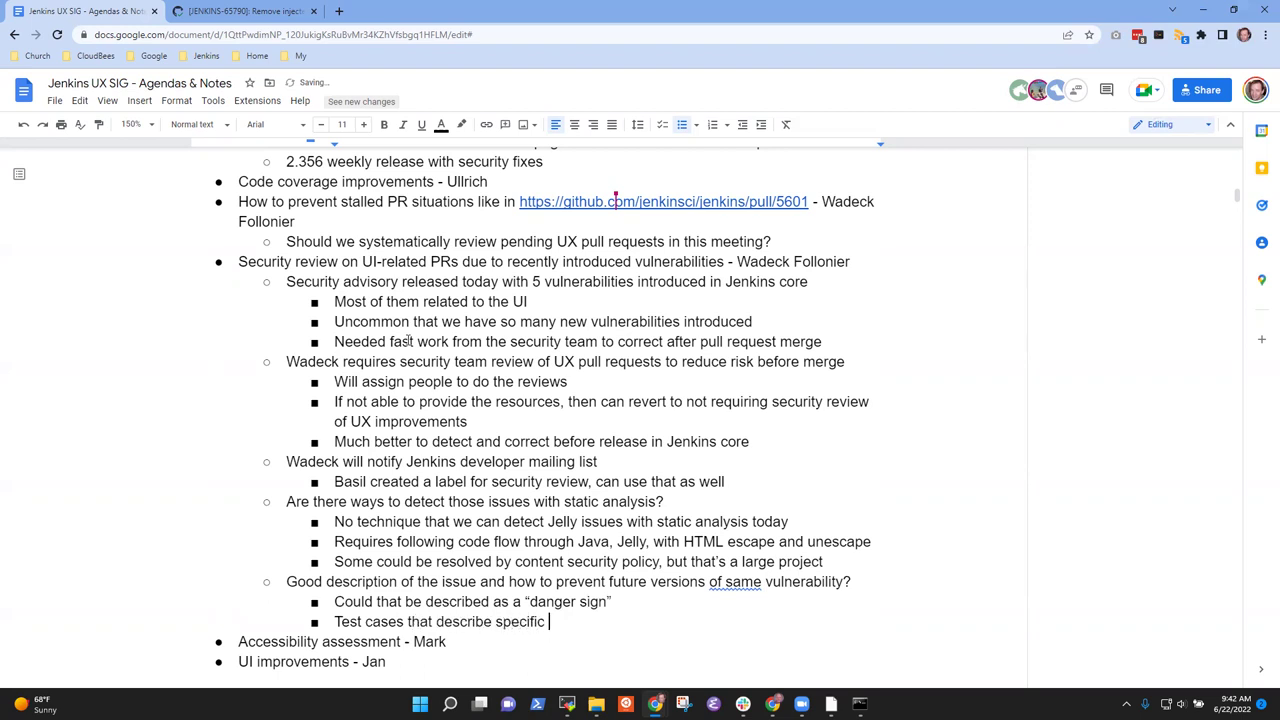
pyautogui.write(' vulnerability are included in the source code')
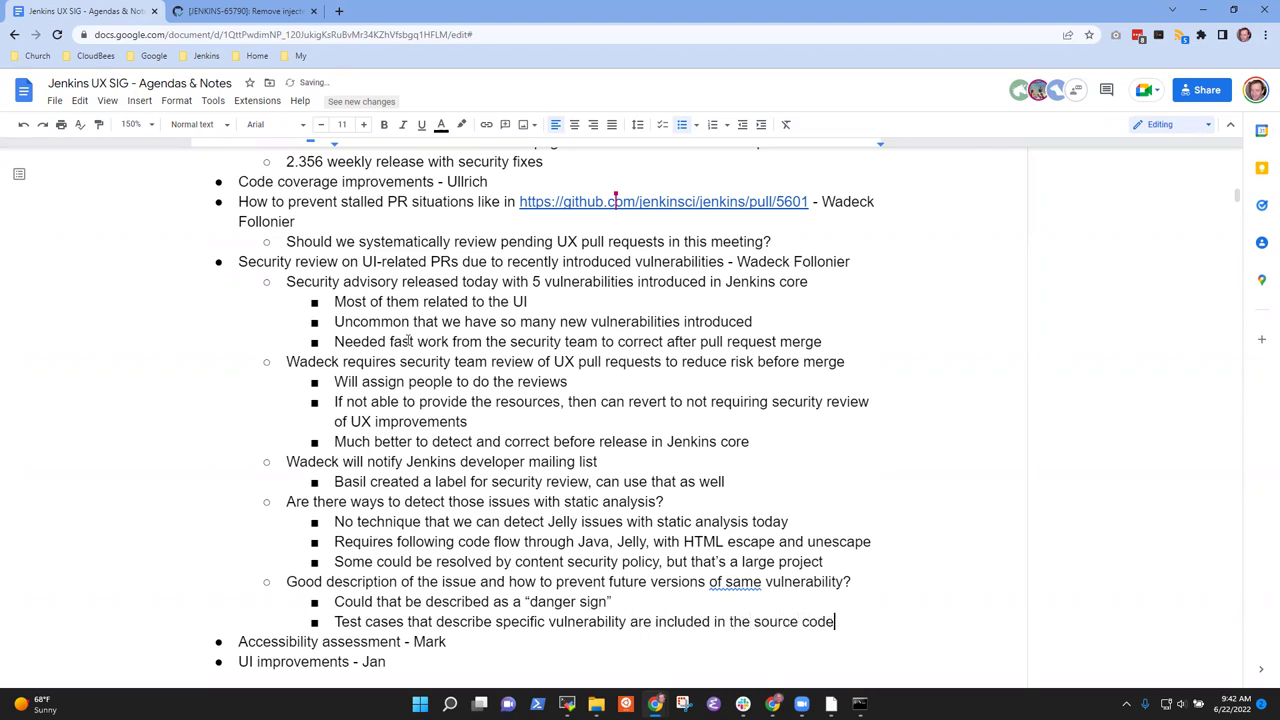
# - Nest 'Some of the test cases are somewhat artificial (as is most test cases)' and 'Don't build an HTML string with user input unless sanitized the user input'
pyautogui.press('Return')
pyautogui.press('Tab')
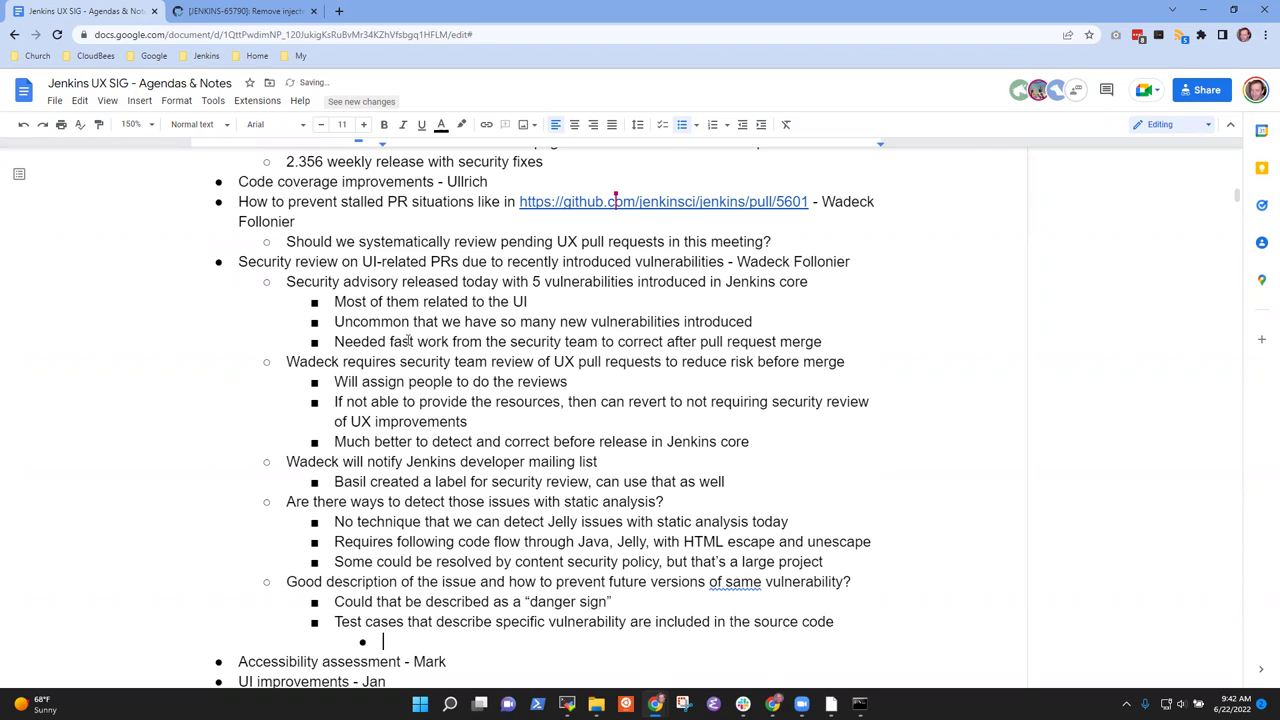
pyautogui.write('Some ofh')
pyautogui.press('BackSpace')
pyautogui.write('the tests cas')
pyautogui.press('BackSpace')
pyautogui.press('BackSpace')
pyautogui.press('BackSpace')
pyautogui.press('BackSpace')
pyautogui.press('BackSpace')
pyautogui.write('cases are ')
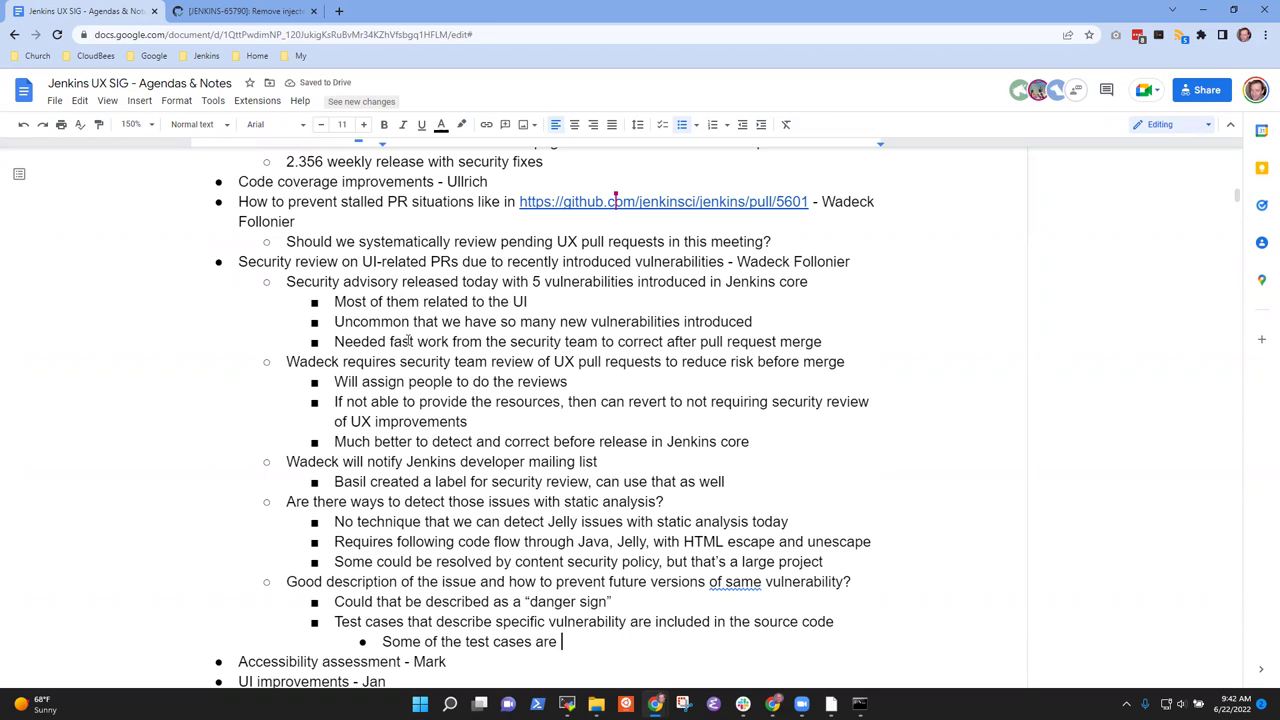
pyautogui.write('somewha')
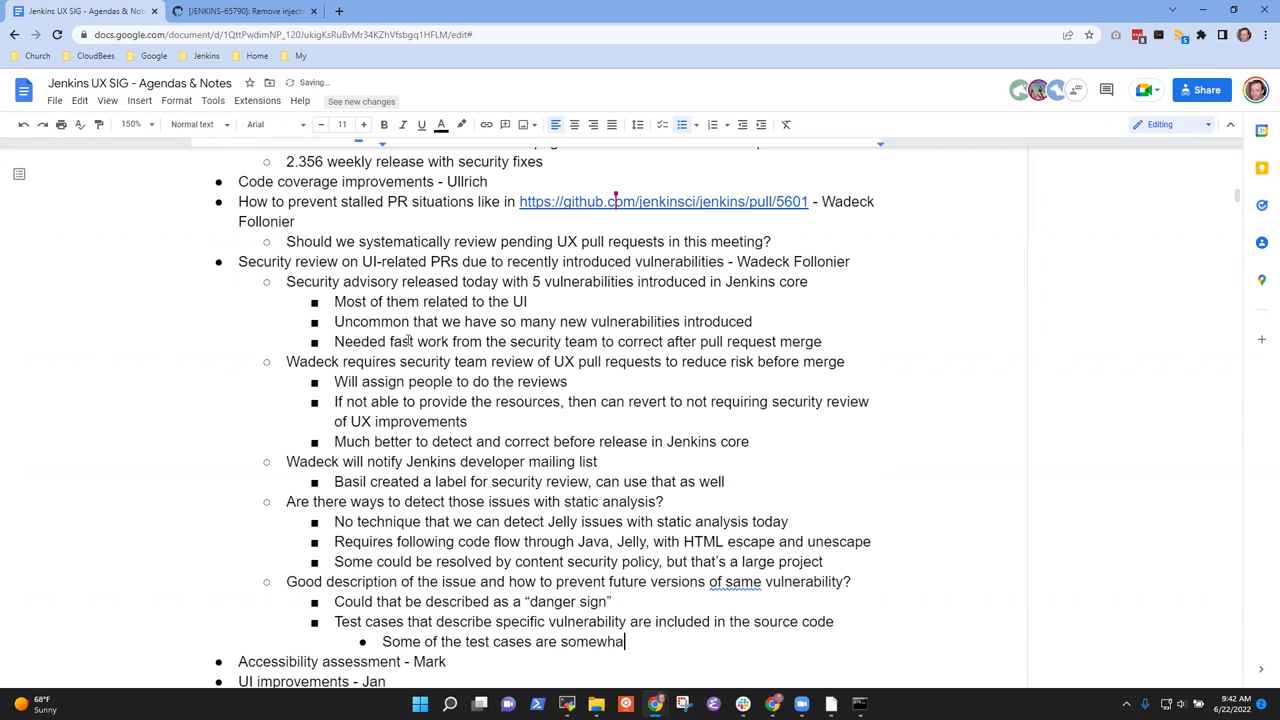
pyautogui.write('t artificial')
pyautogui.press('BackSpace')
pyautogui.press('BackSpace')
pyautogui.write('ial (as is most test cases)')
pyautogui.press('Return')
pyautogui.write("Don't build an HTML ")
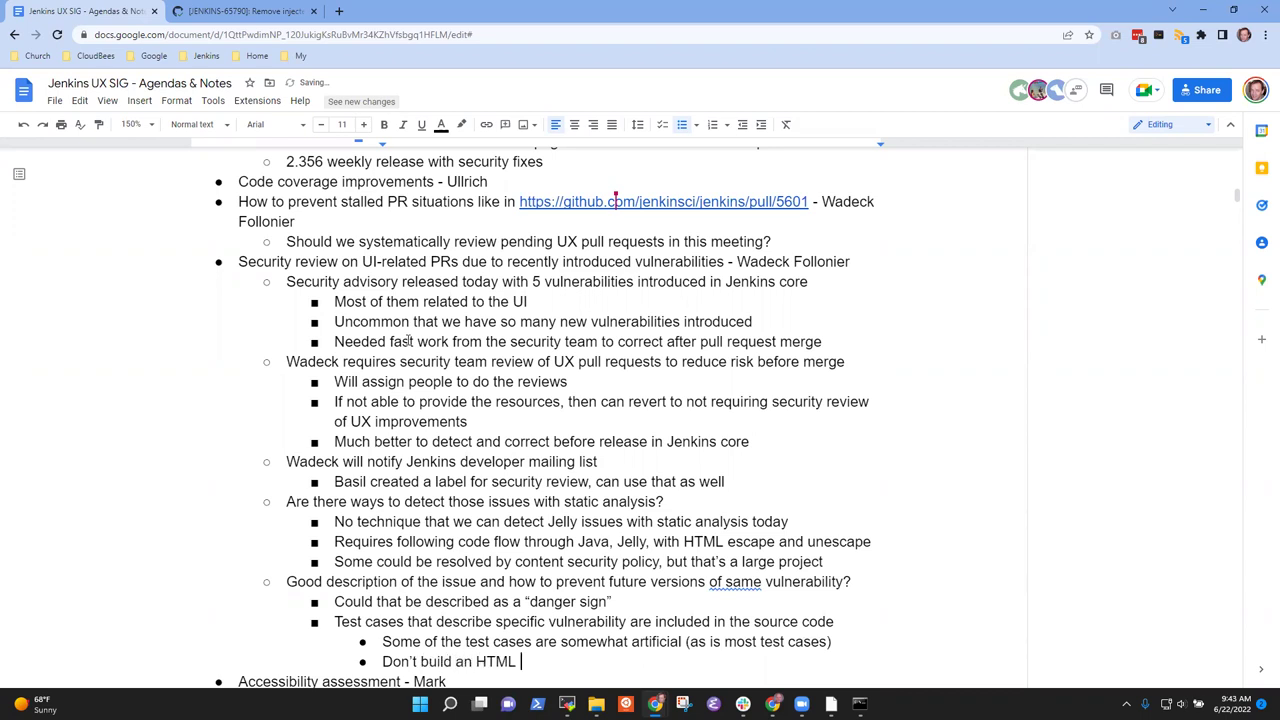
pyautogui.write('string with user input unless ')
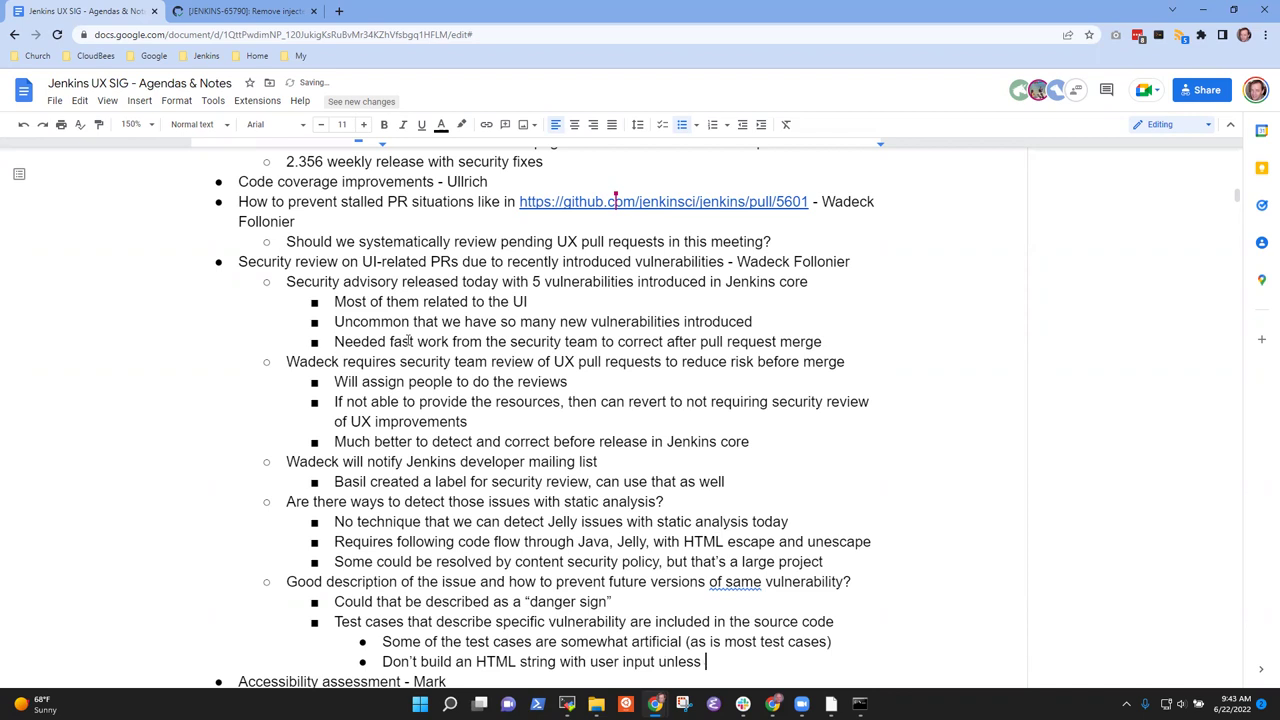
pyautogui.write('sanitized the user input')
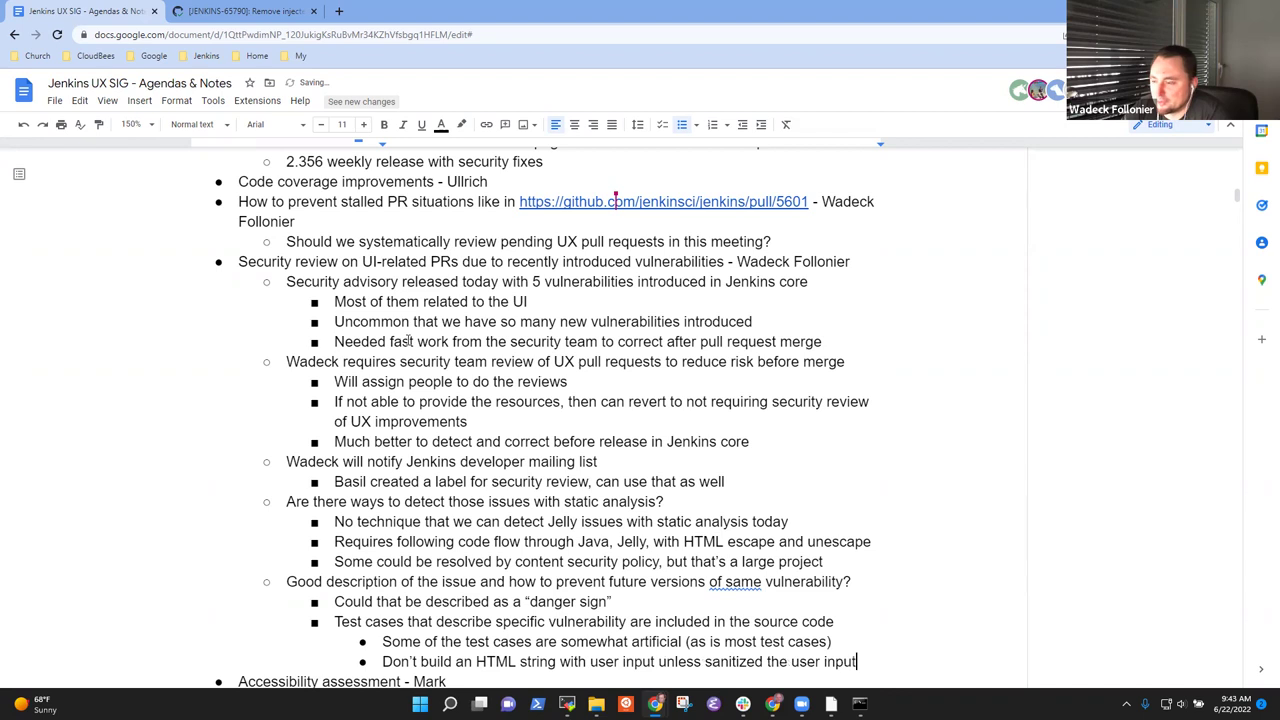
# - Indent the HTML-string point and tidy it to 'Don't build HTML string with user input unless sanitized the input'
pyautogui.scroll(-3, 407, 340)
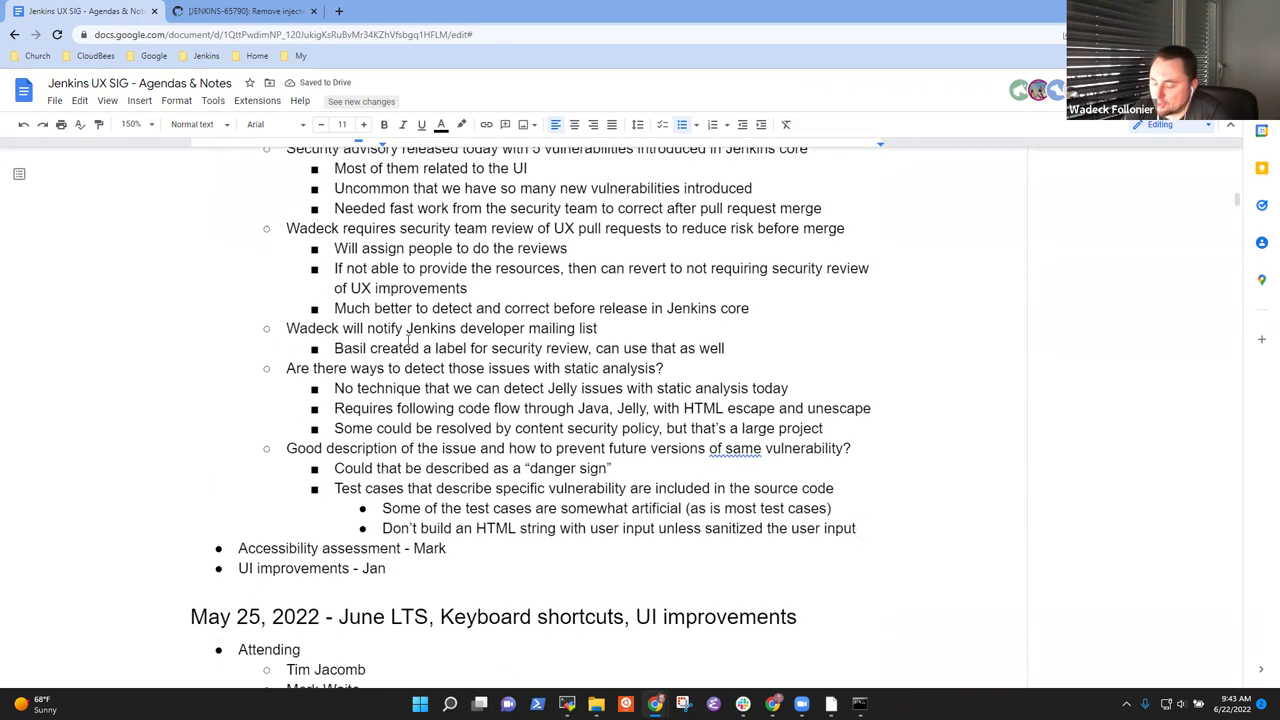
pyautogui.press('Tab')
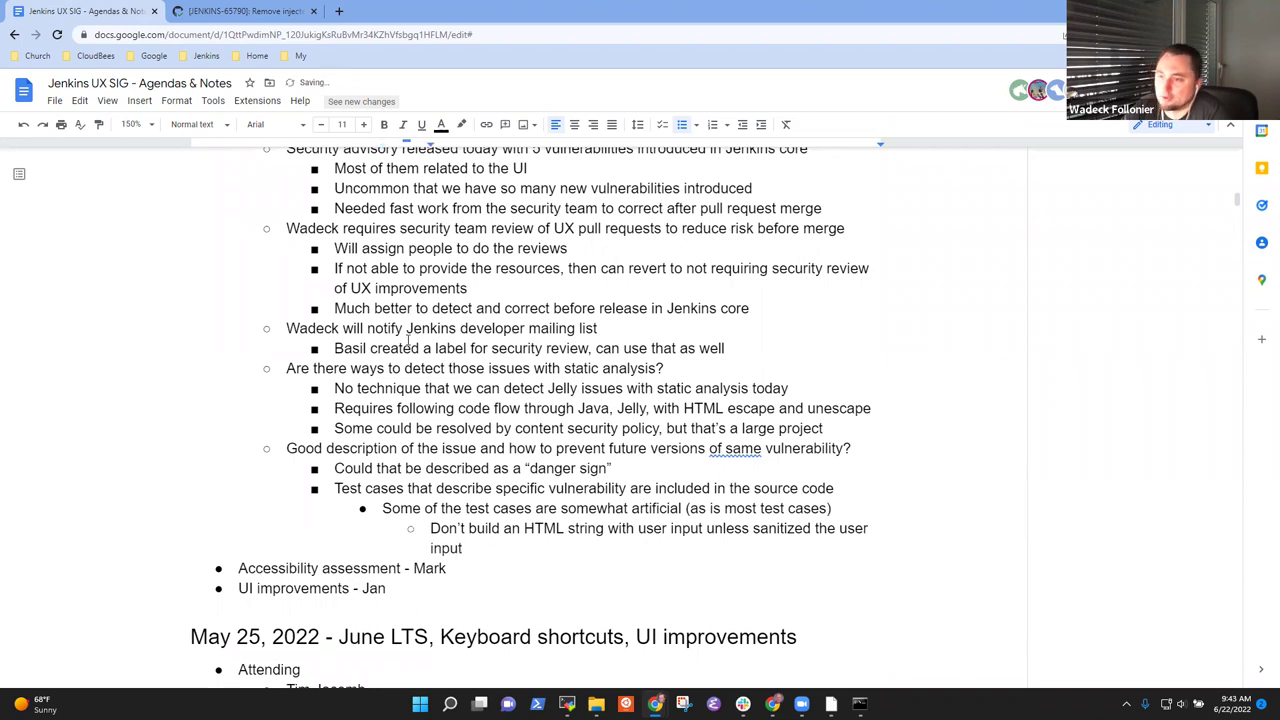
pyautogui.hotkey('ctrl', 'shift', 'Left')
pyautogui.press('BackSpace')
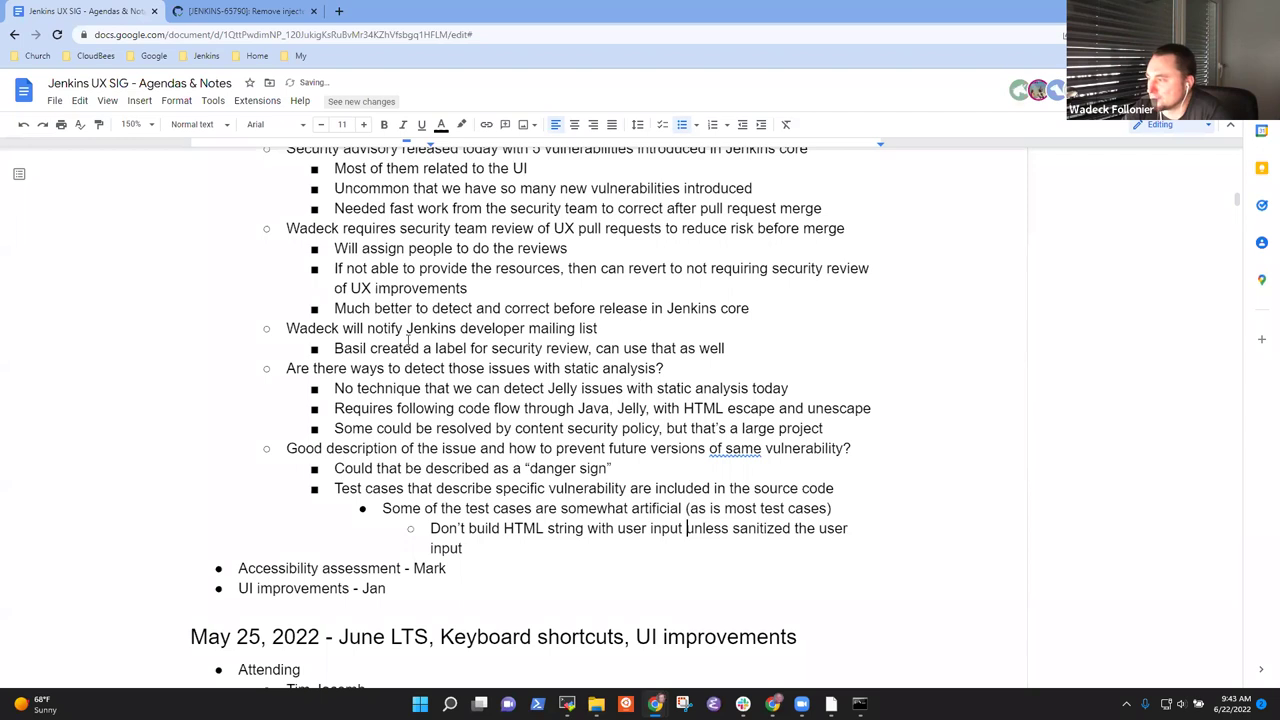
pyautogui.hotkey('ctrl', 'Left')
pyautogui.hotkey('ctrl', 'shift', 'Left')
pyautogui.hotkey('ctrl', 'Right')
pyautogui.hotkey('ctrl', 'Right')
pyautogui.hotkey('ctrl', 'Right')
pyautogui.hotkey('ctrl', 'Right')
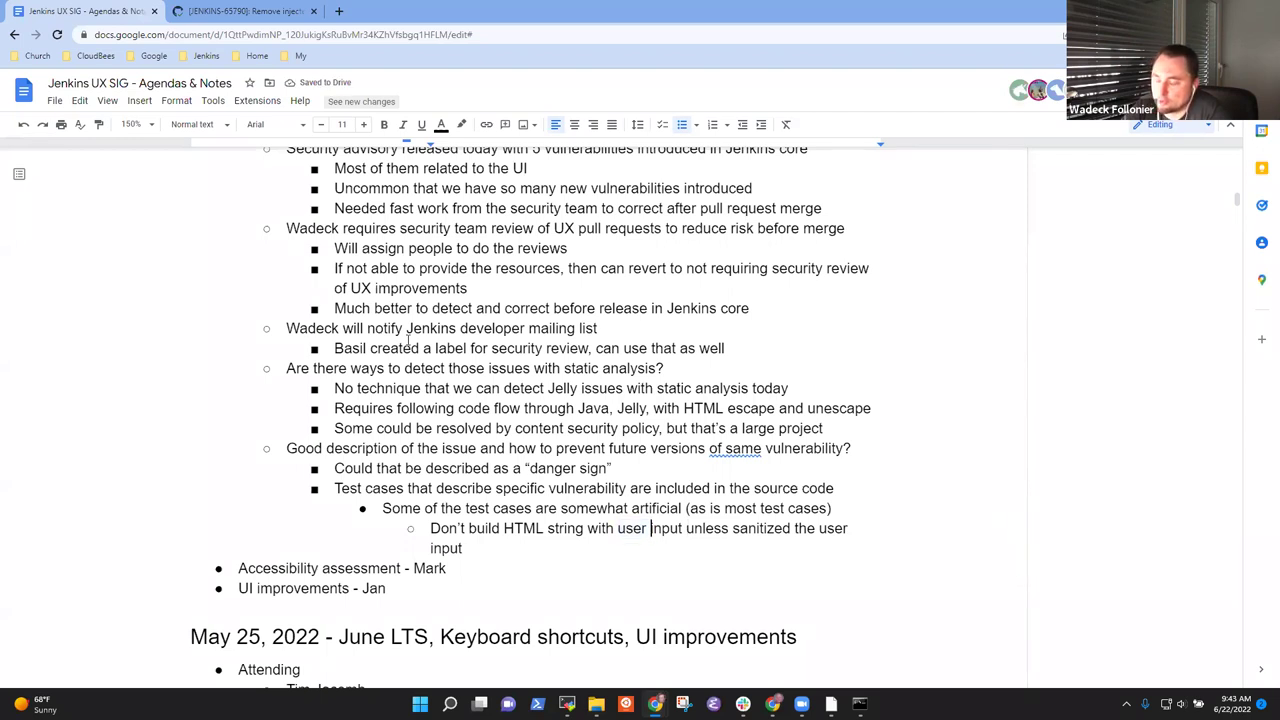
pyautogui.hotkey('ctrl', 'shift', 'Right')
pyautogui.hotkey('ctrl', 'shift', 'Right')
pyautogui.hotkey('ctrl', 'shift', 'Left')
pyautogui.hotkey('ctrl', 'shift', 'Right')
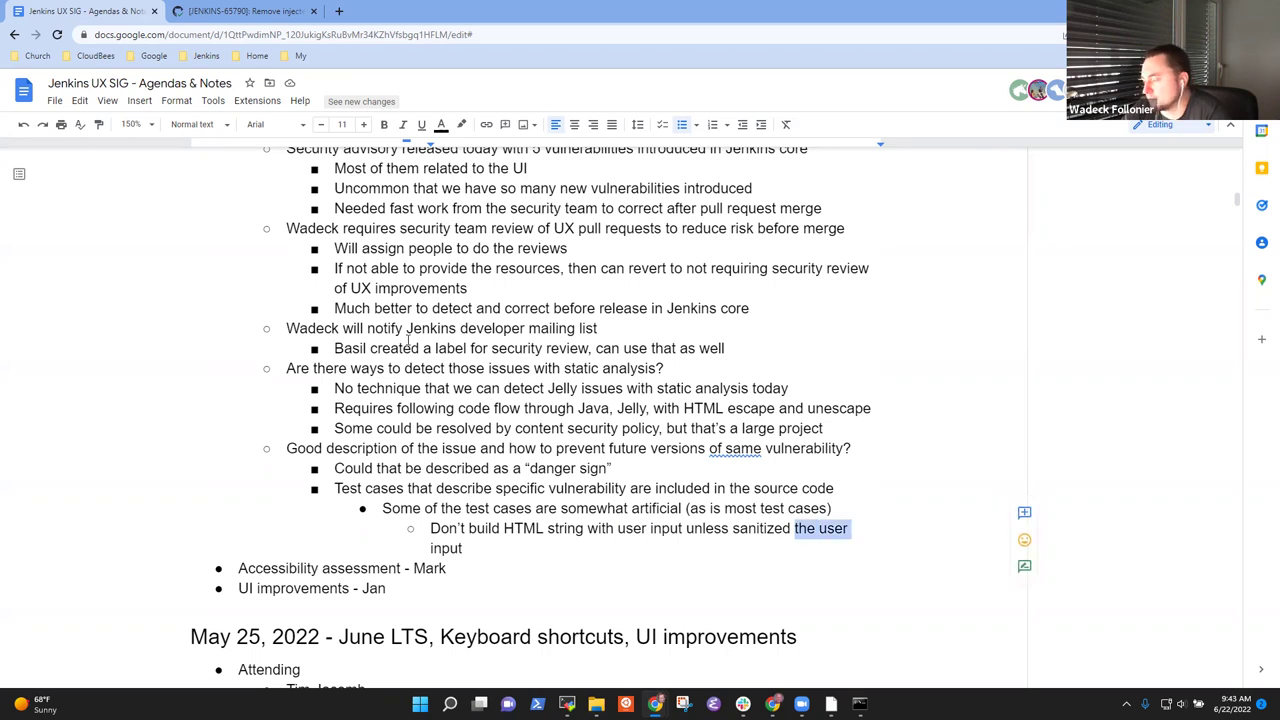
pyautogui.press('BackSpace')
pyautogui.write('the')
# - Add 'the' before 'same vulnerability', remove 'of the issue' from the question, and delete the stray empty bullet
pyautogui.press('End')
pyautogui.press('Return')
pyautogui.hotkey('shift', 'Tab')
pyautogui.hotkey('shift', 'Tab')
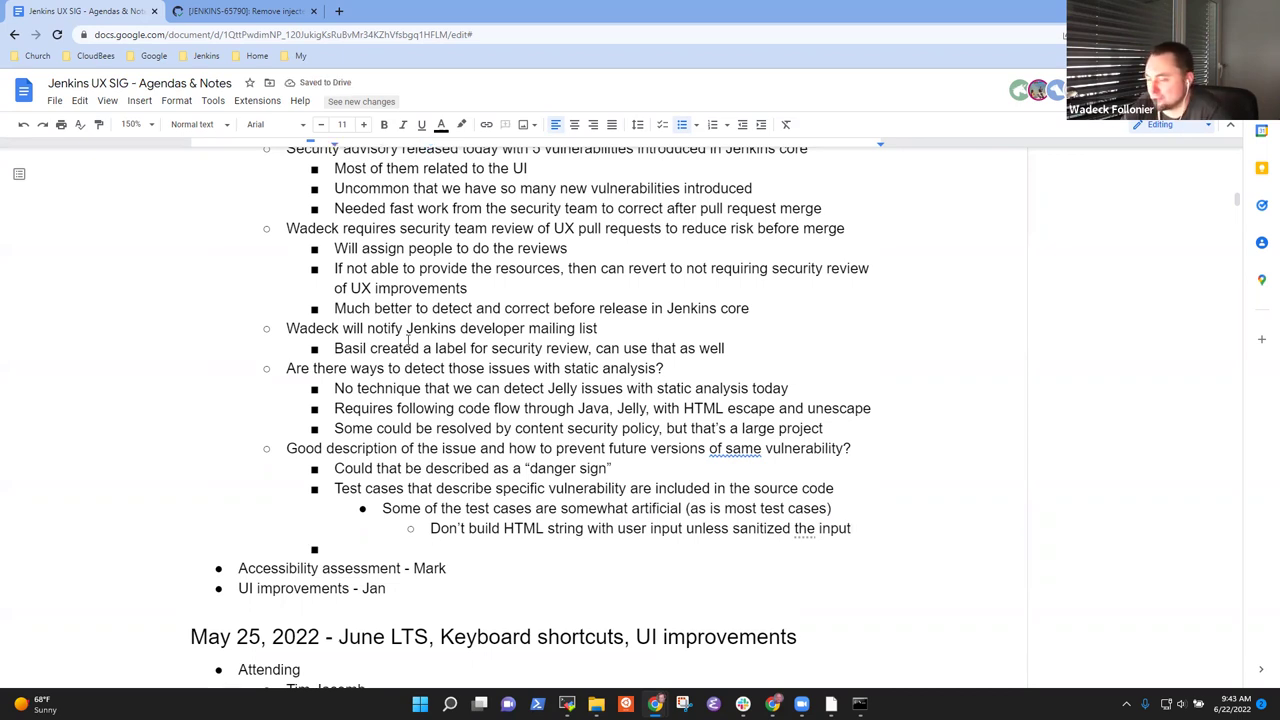
pyautogui.press('Up')
pyautogui.press('Up')
pyautogui.press('Up')
pyautogui.press('Up')
pyautogui.press('Up')
pyautogui.press('Up')
pyautogui.press('Down')
pyautogui.press('End')
pyautogui.hotkey('ctrl', 'Left')
pyautogui.hotkey('ctrl', 'Left')
pyautogui.write('the')
pyautogui.hotkey('ctrl', 'Left')
pyautogui.hotkey('ctrl', 'Left')
pyautogui.hotkey('ctrl', 'Left')
pyautogui.hotkey('ctrl', 'Left')
pyautogui.hotkey('ctrl', 'Left')
pyautogui.hotkey('ctrl', 'Left')
pyautogui.hotkey('ctrl', 'Left')
pyautogui.hotkey('ctrl', 'Left')
pyautogui.press('Left')
pyautogui.write('s')
pyautogui.hotkey('ctrl', 'Right')
pyautogui.hotkey('ctrl', 'Right')
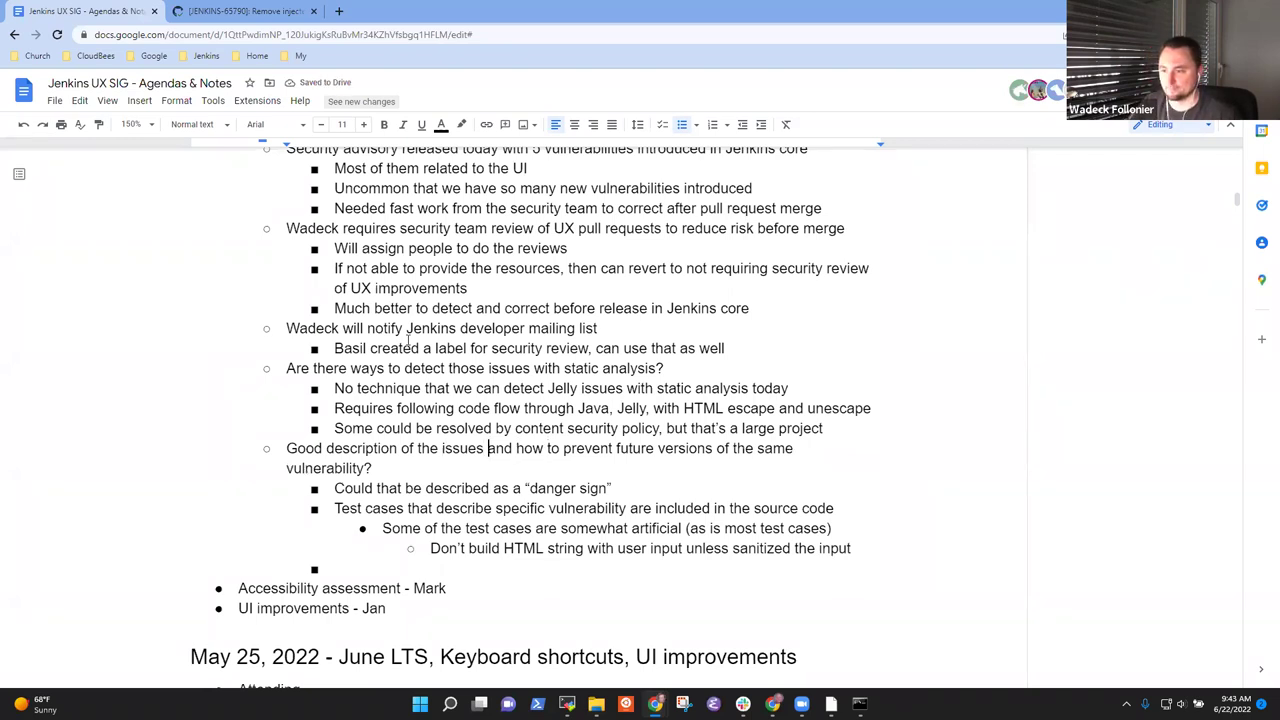
pyautogui.hotkey('ctrl', 'shift', 'Left')
pyautogui.hotkey('ctrl', 'shift', 'Left')
pyautogui.hotkey('ctrl', 'shift', 'Left')
pyautogui.press('BackSpace')
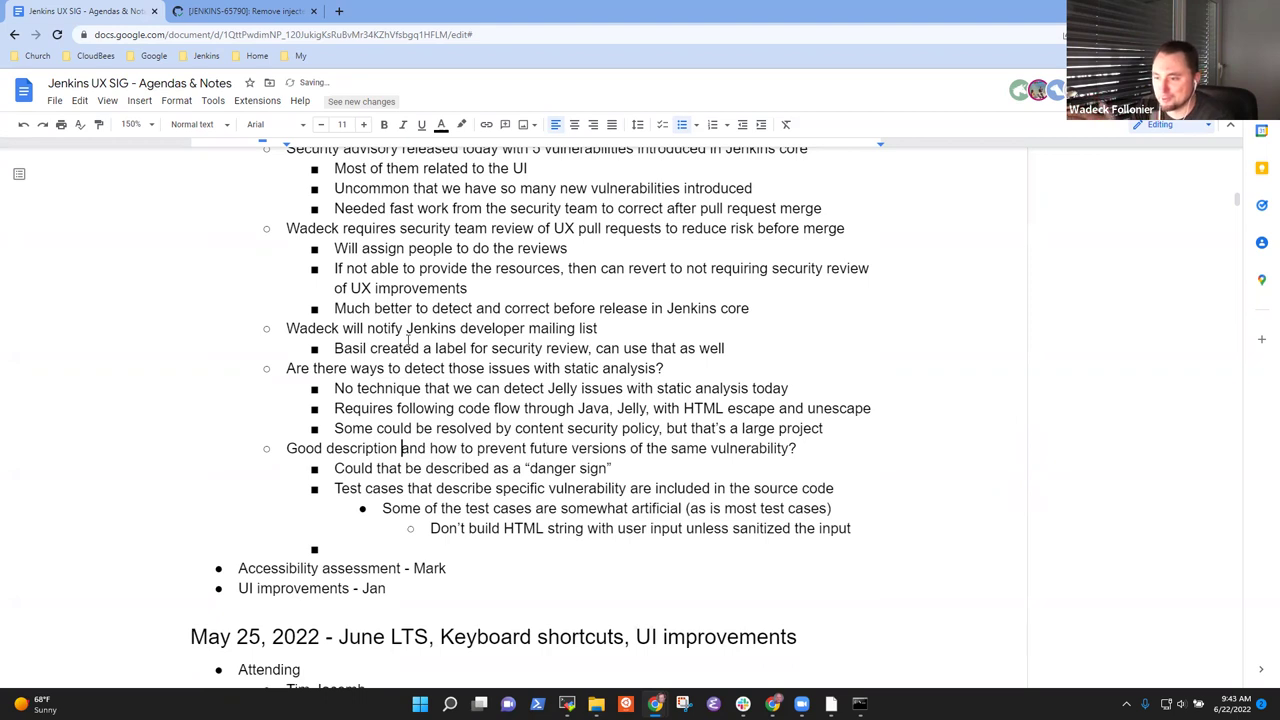
pyautogui.press('Down')
pyautogui.press('Down')
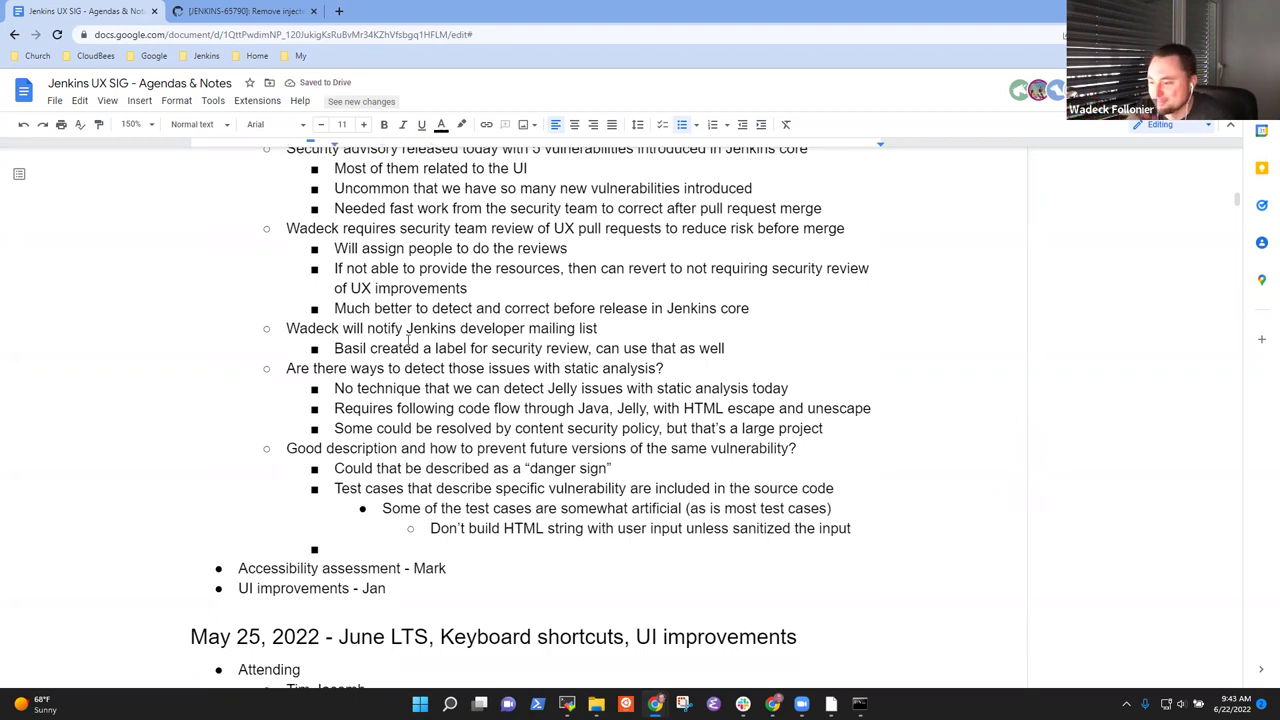
pyautogui.press('BackSpace')
pyautogui.press('BackSpace')
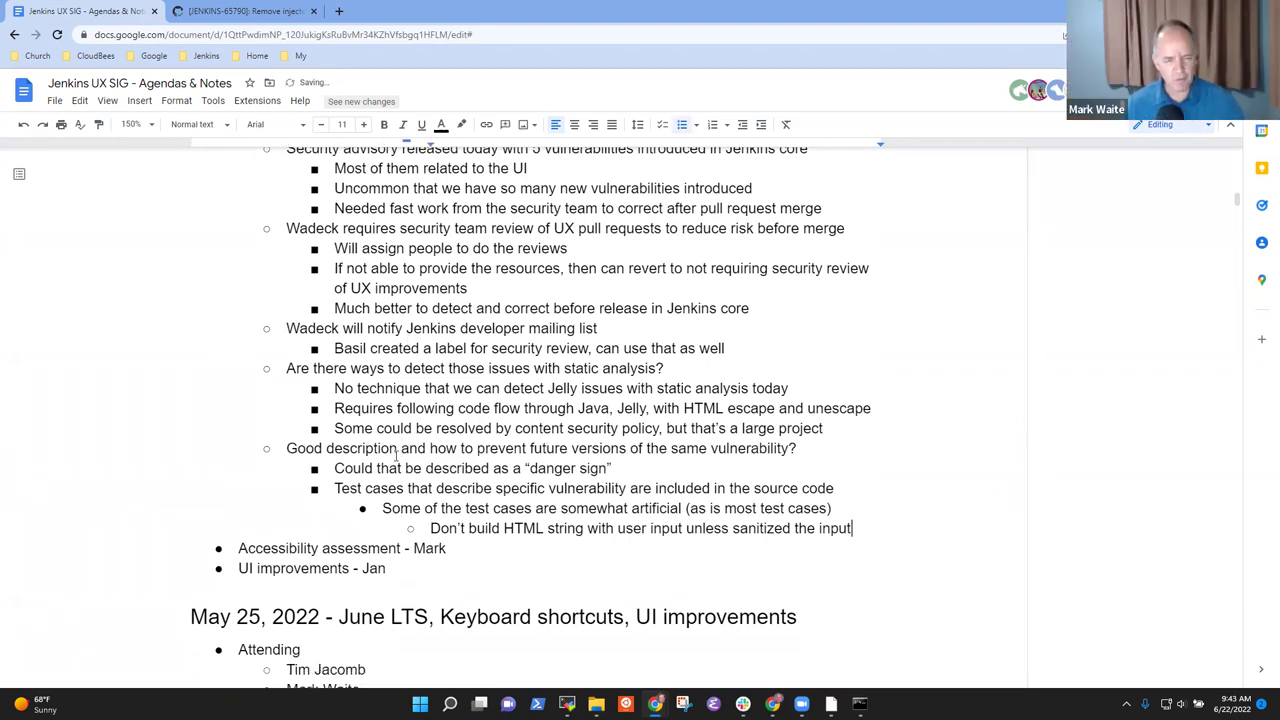
# - Create an empty indented sub-bullet directly under the 'Accessibility assessment' agenda line
pyautogui.click(457, 550)
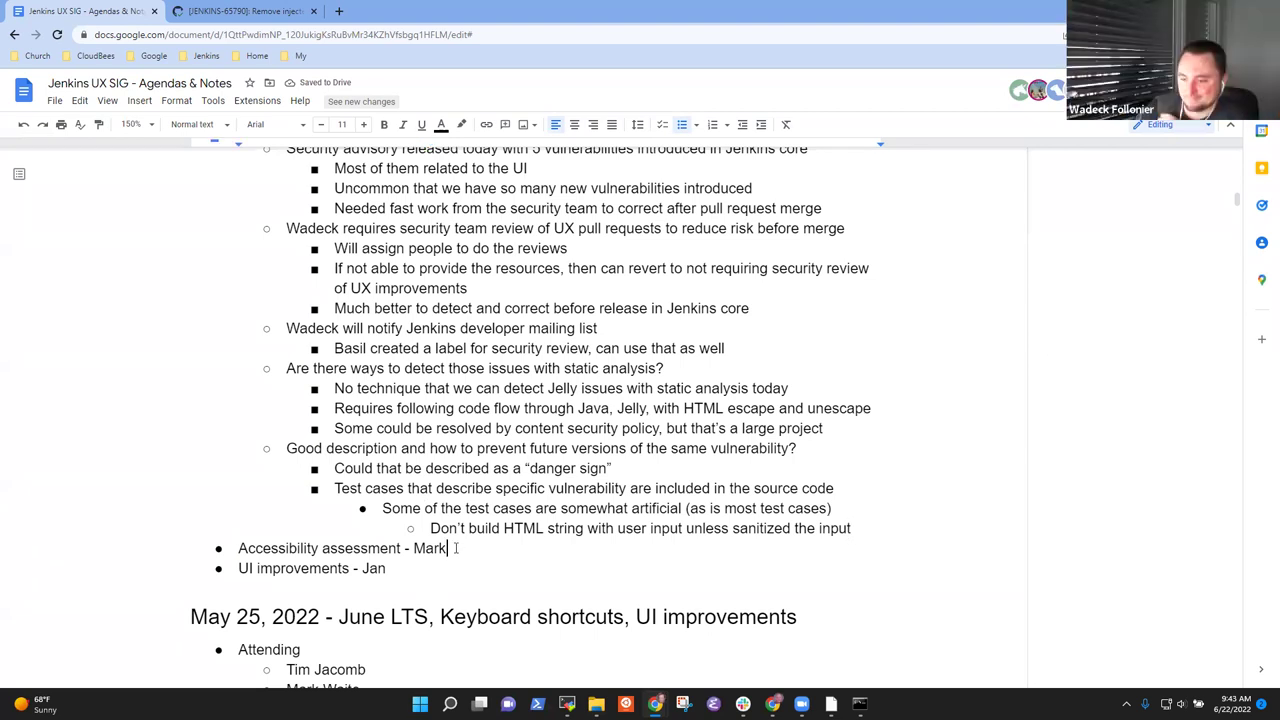
pyautogui.tripleClick(457, 549)
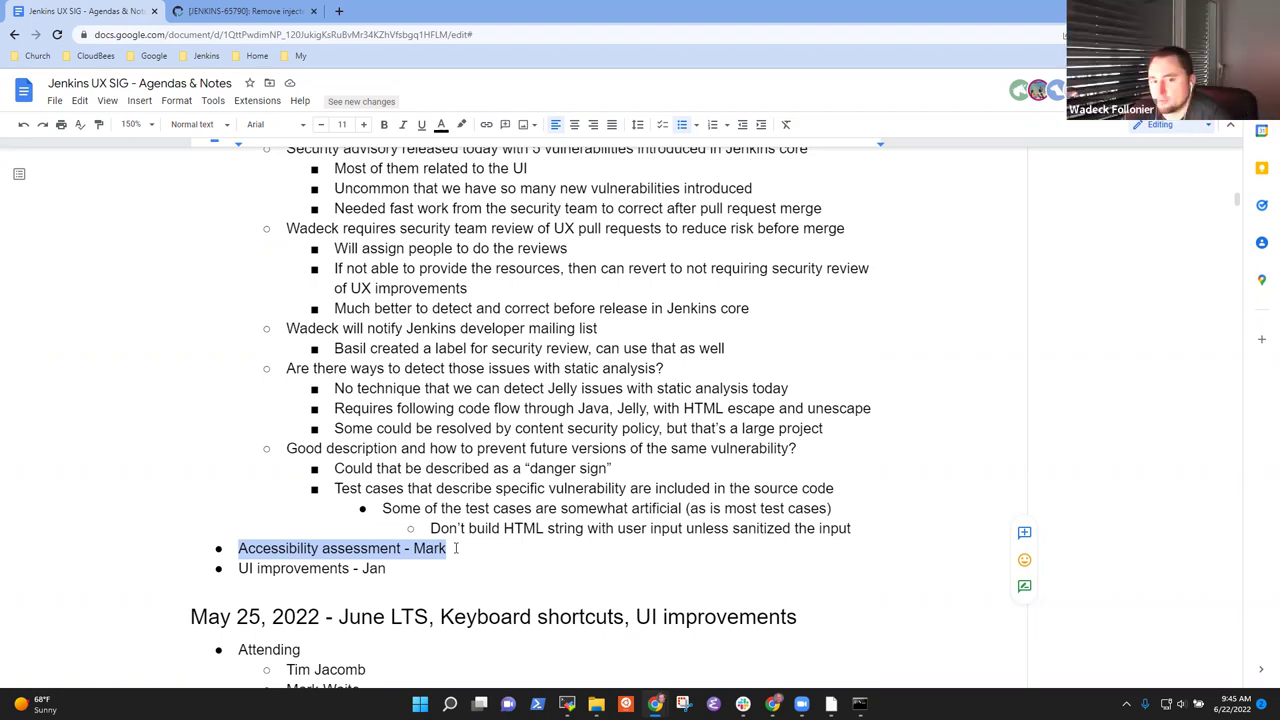
pyautogui.click(455, 548)
pyautogui.press('Return')
pyautogui.press('Tab')
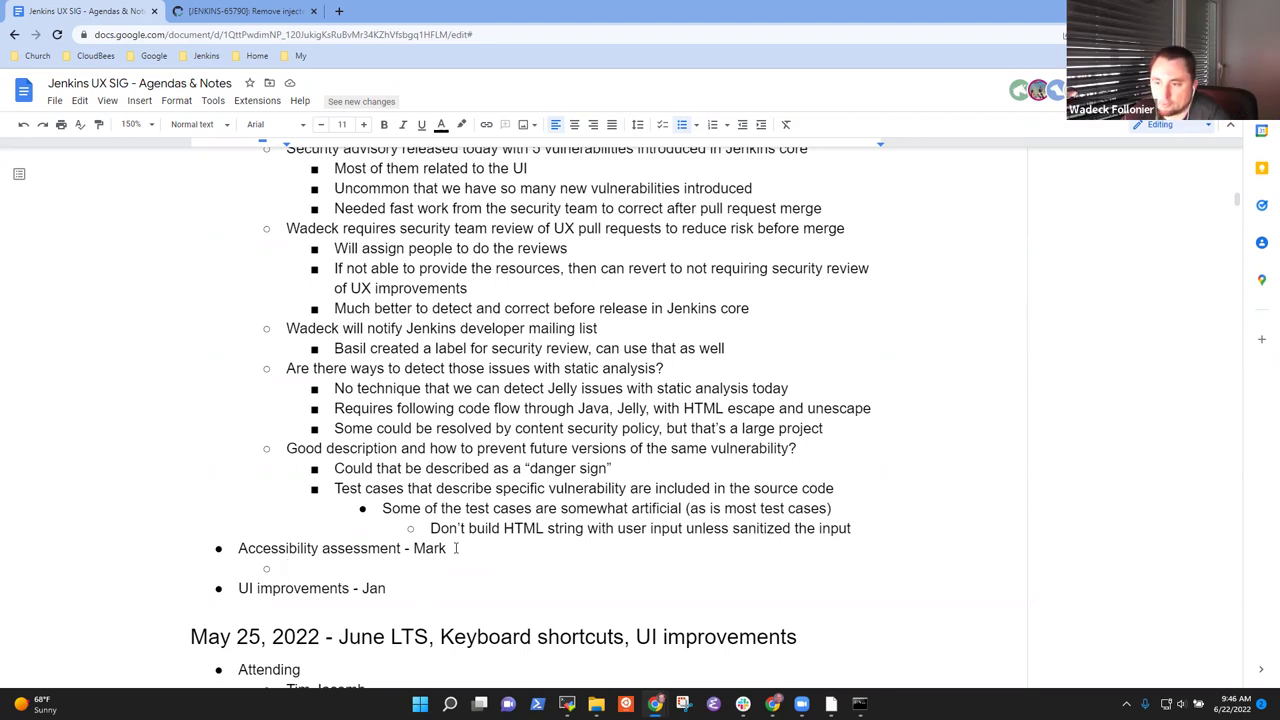
# - Enter the action item 'Store the report in a Jira epic'
pyautogui.write('Collect')
pyautogui.press('BackSpace')
pyautogui.press('BackSpace')
pyautogui.press('BackSpace')
pyautogui.press('BackSpace')
pyautogui.press('BackSpace')
pyautogui.press('BackSpace')
pyautogui.press('BackSpace')
pyautogui.write('Collec')
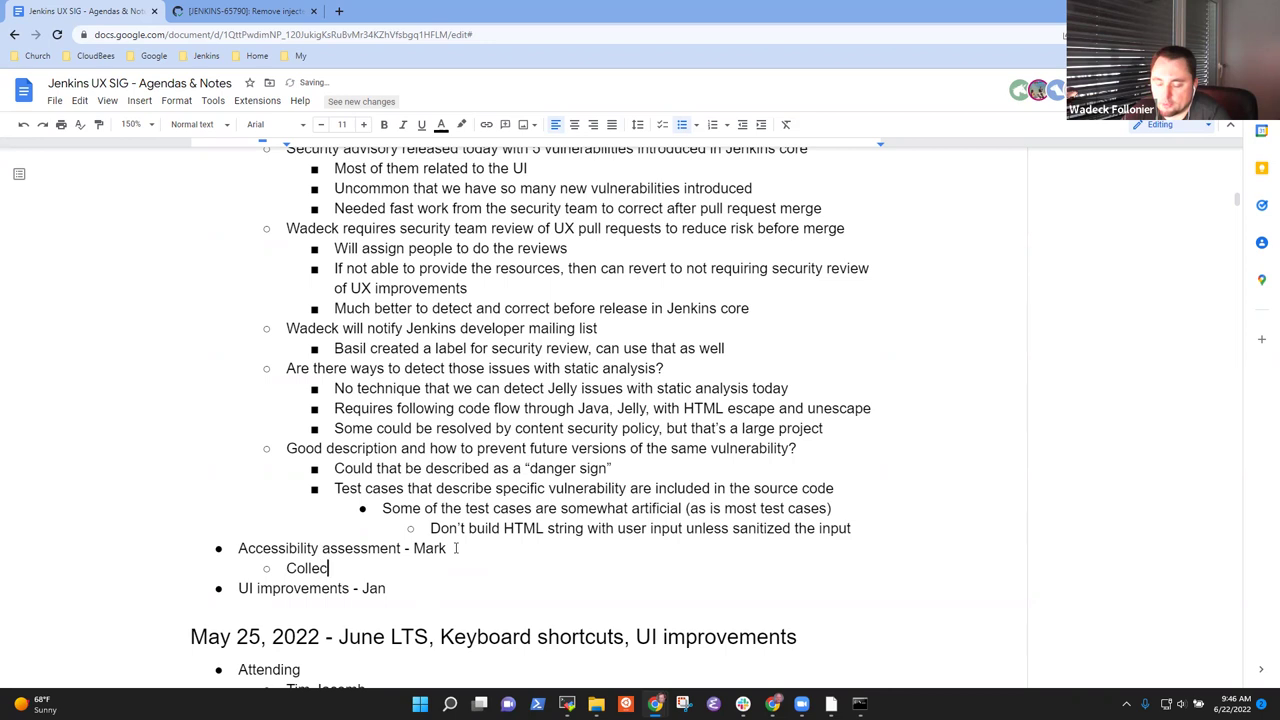
pyautogui.write('t the report')
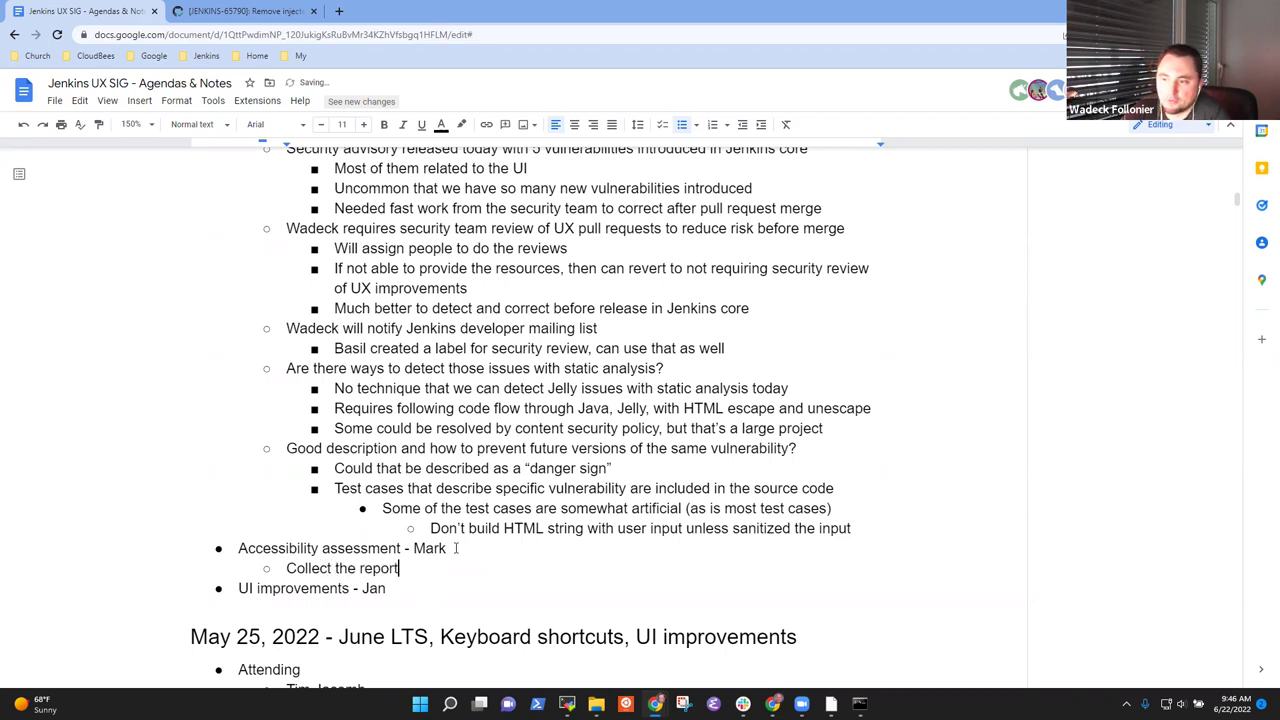
pyautogui.write(' with a')
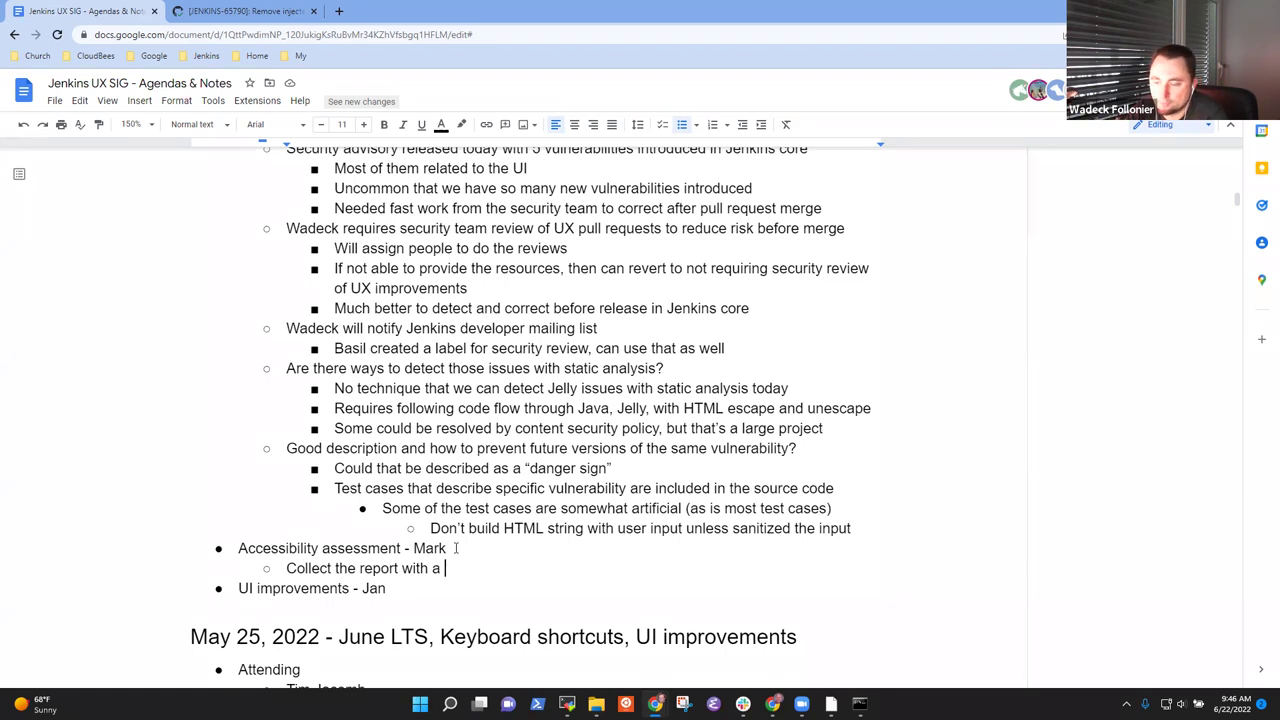
pyautogui.hotkey('ctrl', 'BackSpace')
pyautogui.hotkey('ctrl', 'BackSpace')
pyautogui.hotkey('ctrl', 'BackSpace')
pyautogui.hotkey('ctrl', 'BackSpace')
pyautogui.hotkey('ctrl', 'BackSpace')
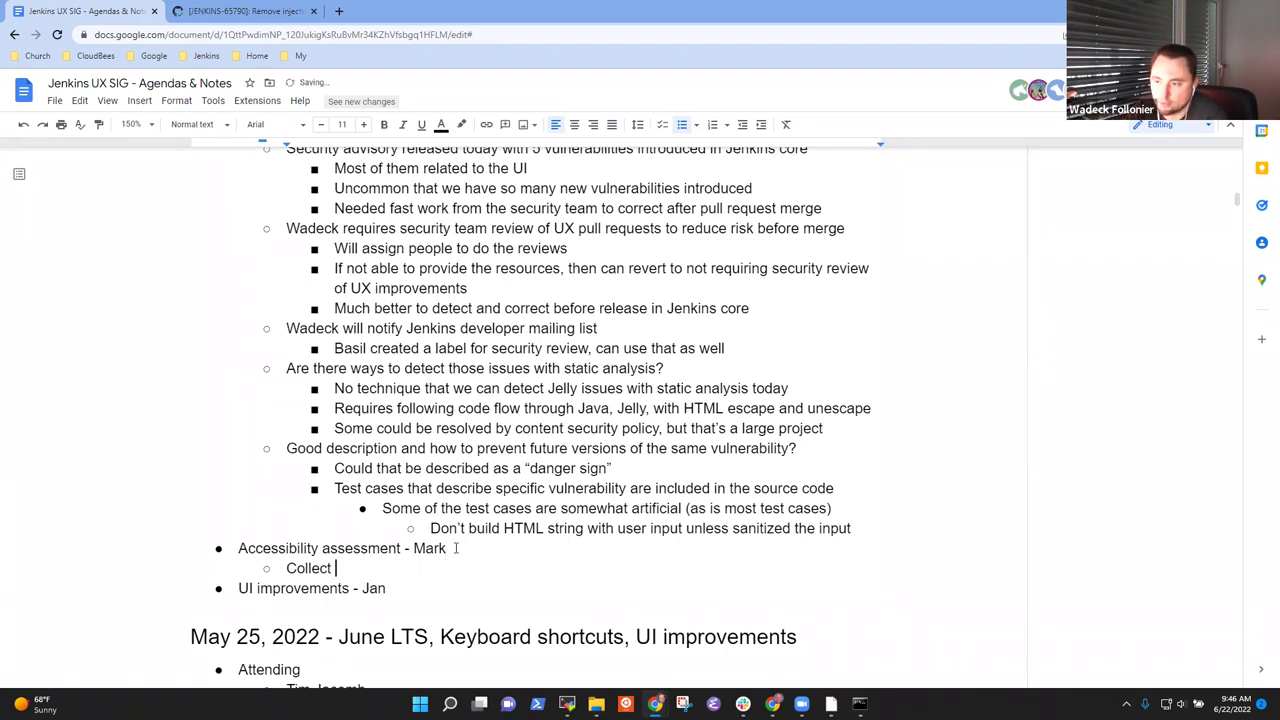
pyautogui.write('Store the repor')
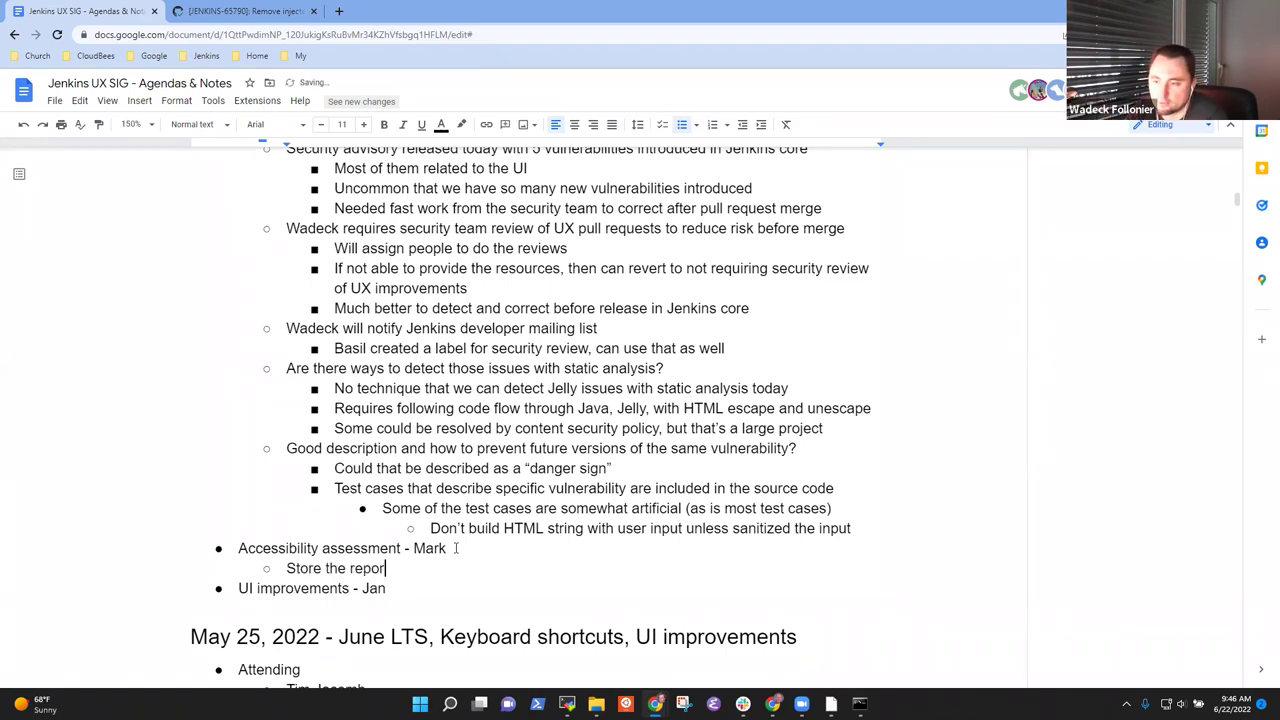
pyautogui.write('t in a Ji')
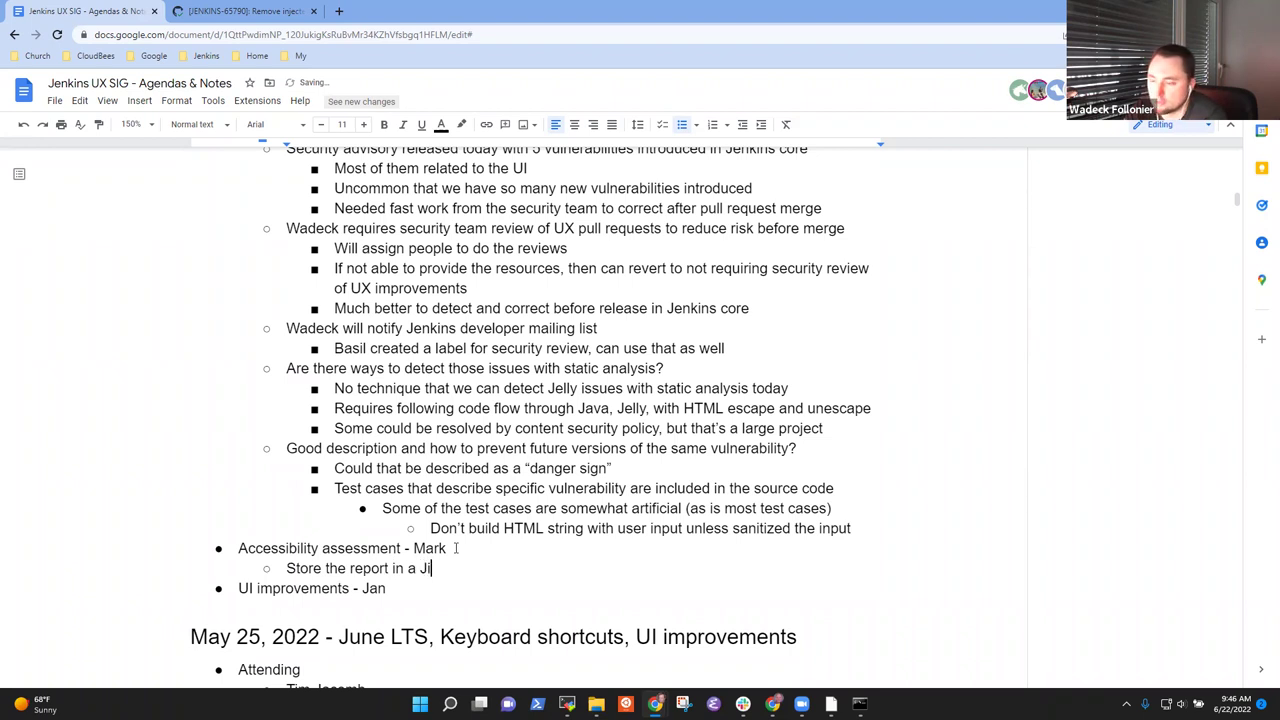
pyautogui.write('ra epic')
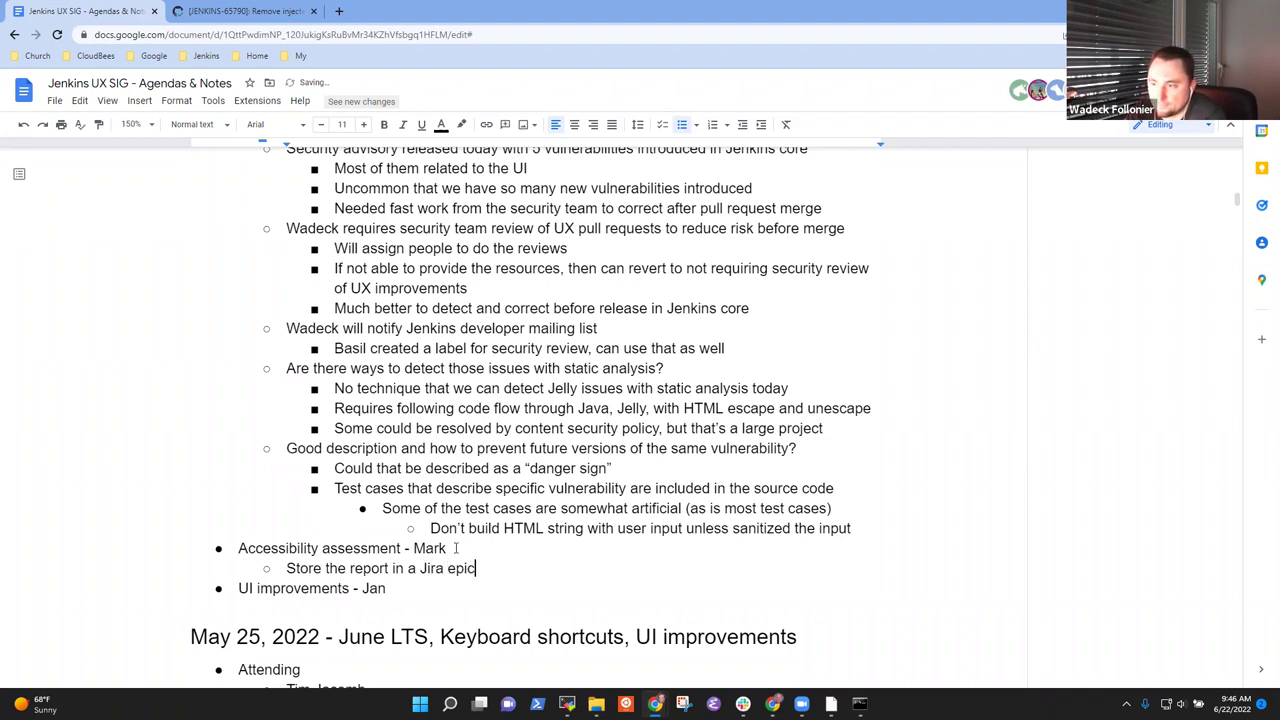
# - Add the item 'Review, prioritize, summarize impacted areas, discuss alternatives in UX SIG'
pyautogui.press('Return')
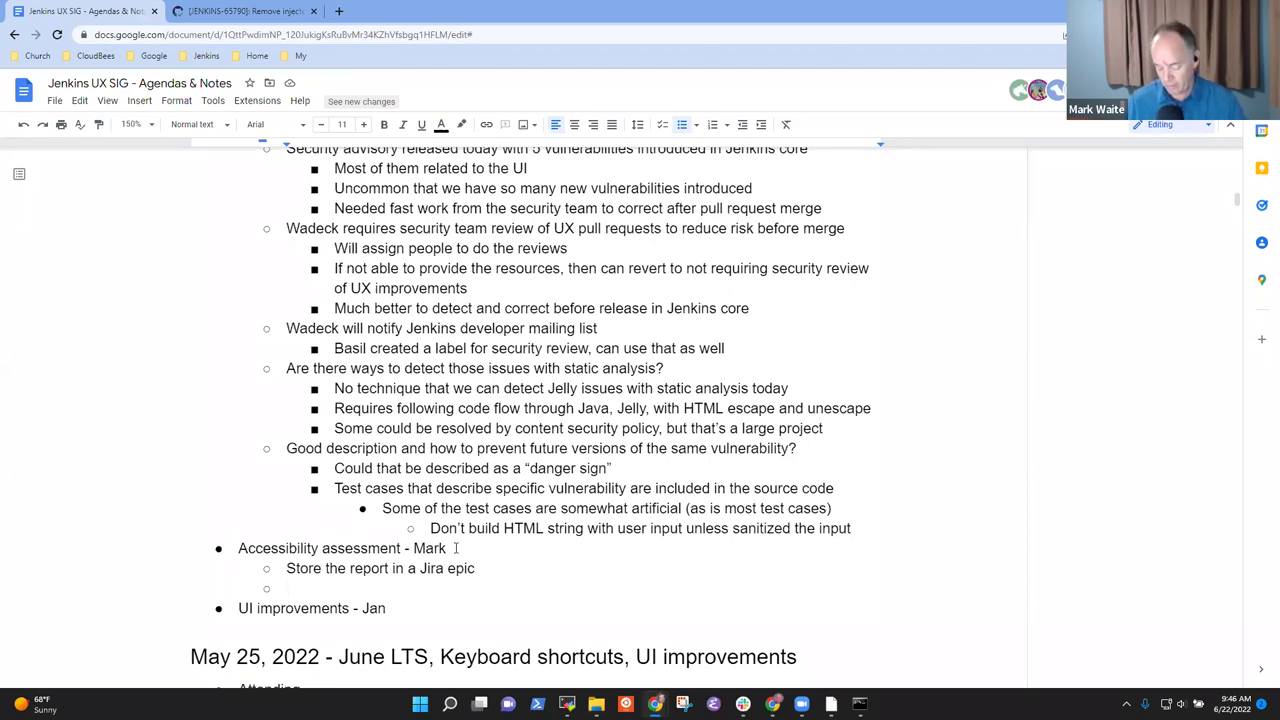
pyautogui.write('Review,')
pyautogui.write('priorit')
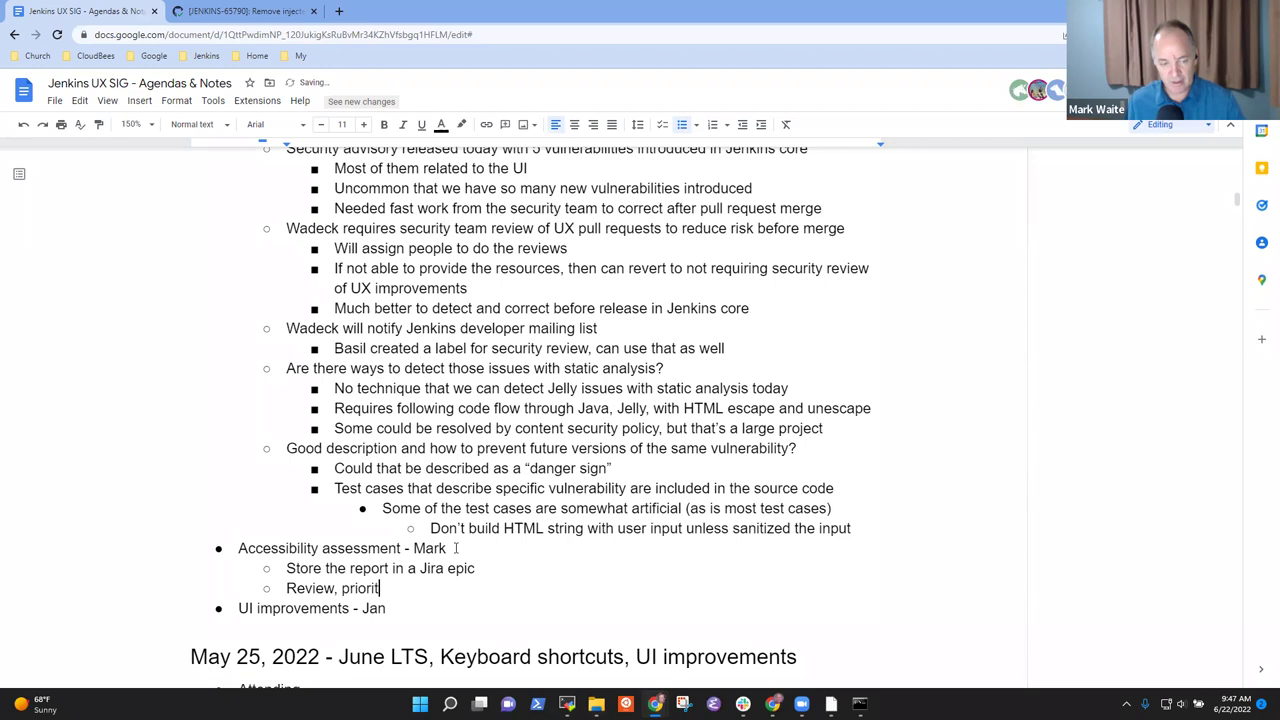
pyautogui.write('ize, sumamrize')
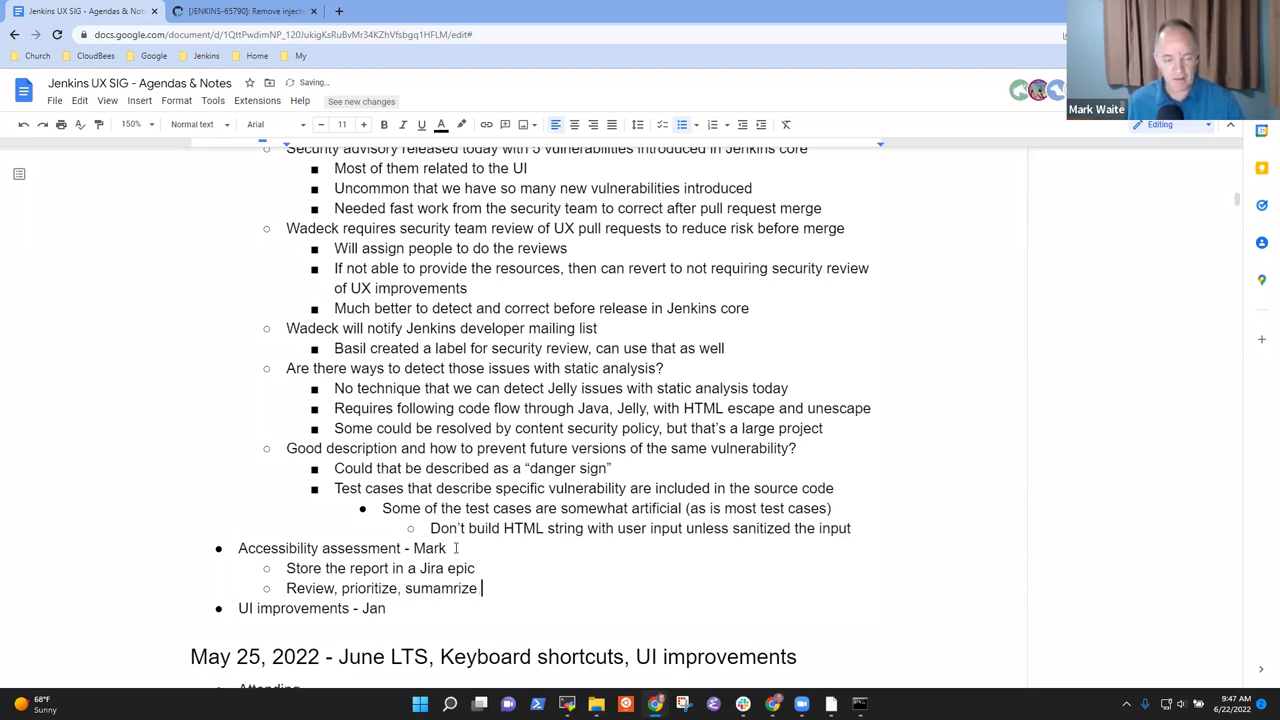
pyautogui.hotkey('ctrl', 'BackSpace')
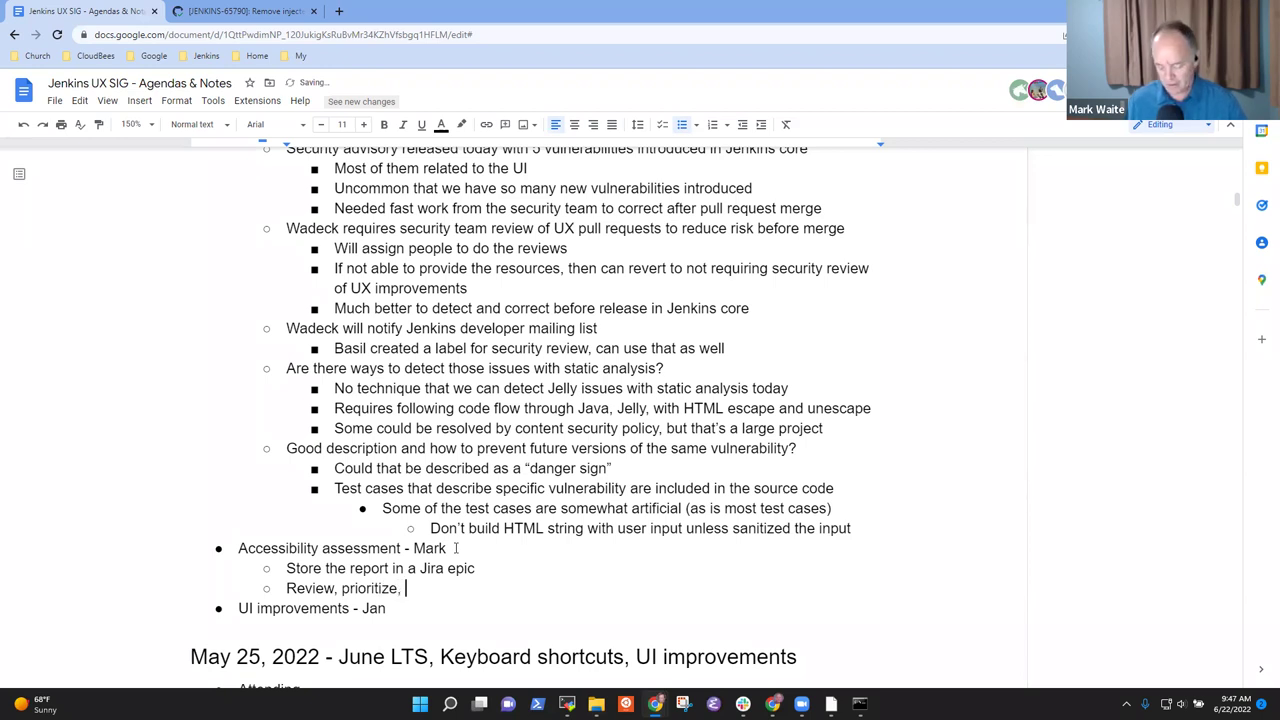
pyautogui.write('summarize are')
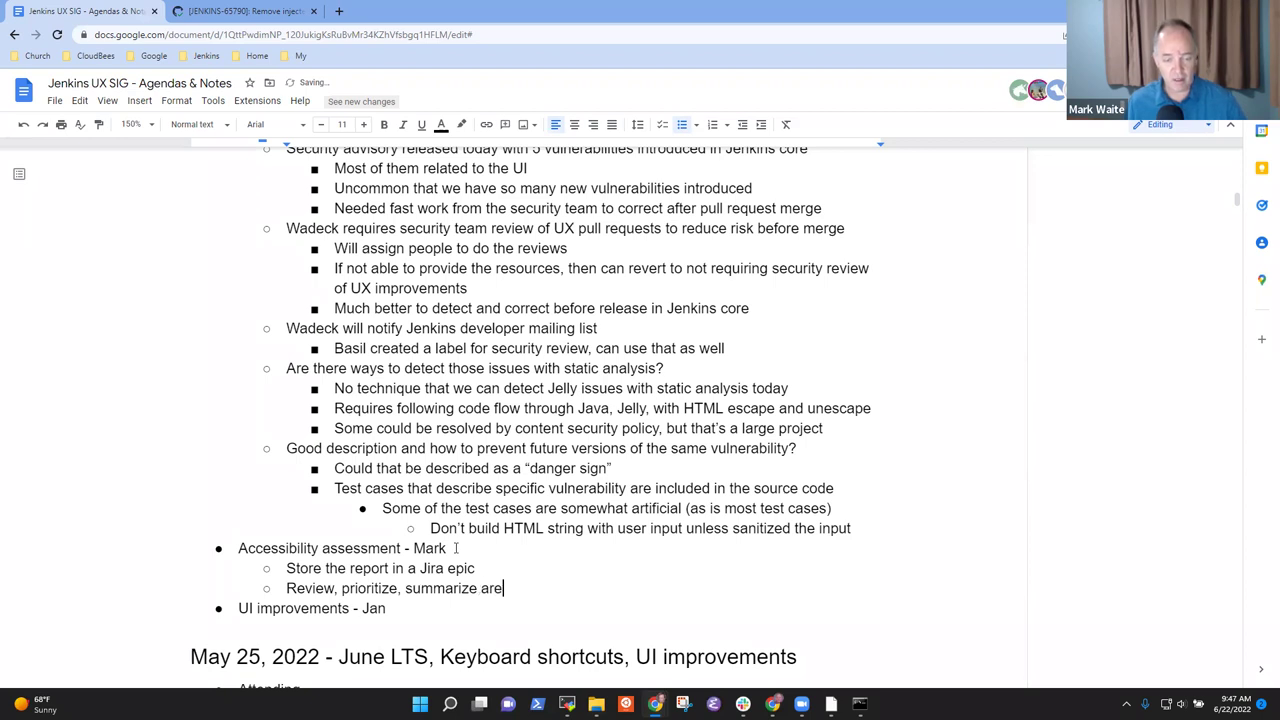
pyautogui.write('as of')
pyautogui.hotkey('ctrl', 'BackSpace')
pyautogui.hotkey('ctrl', 'BackSpace')
pyautogui.write('imap')
pyautogui.press('BackSpace')
pyautogui.press('BackSpace')
pyautogui.write('pacted areas')
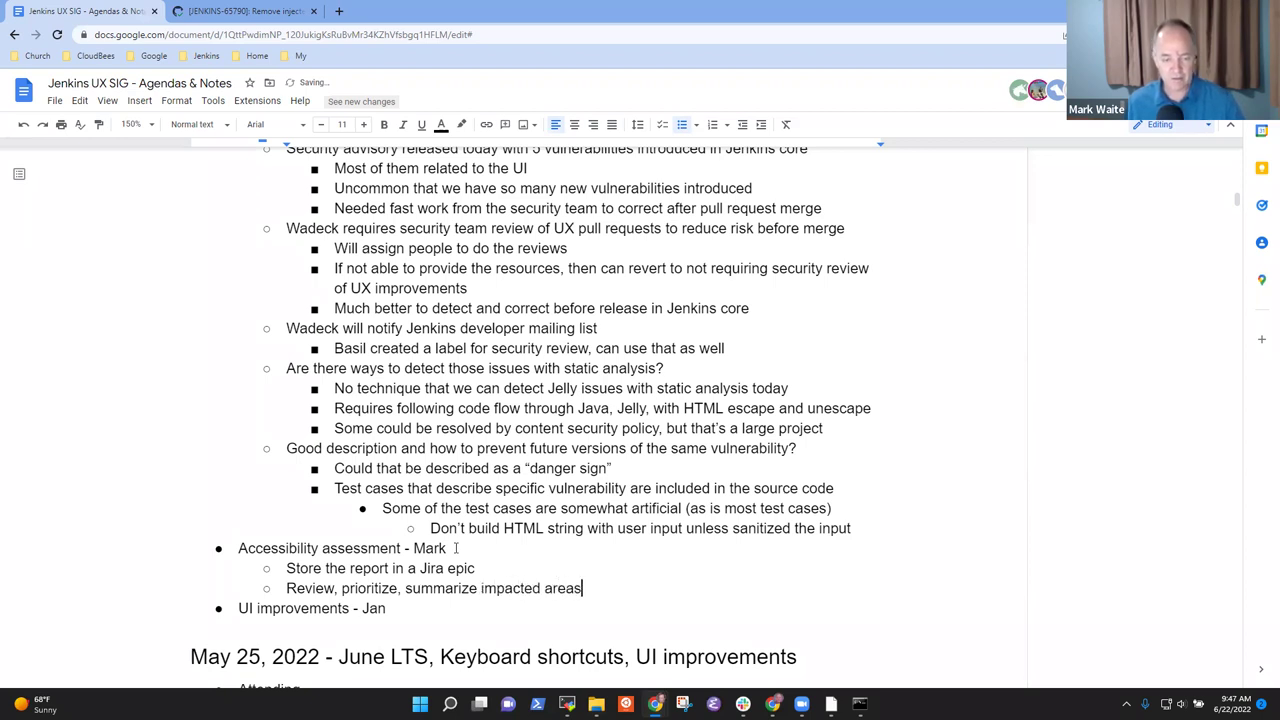
pyautogui.write(', ')
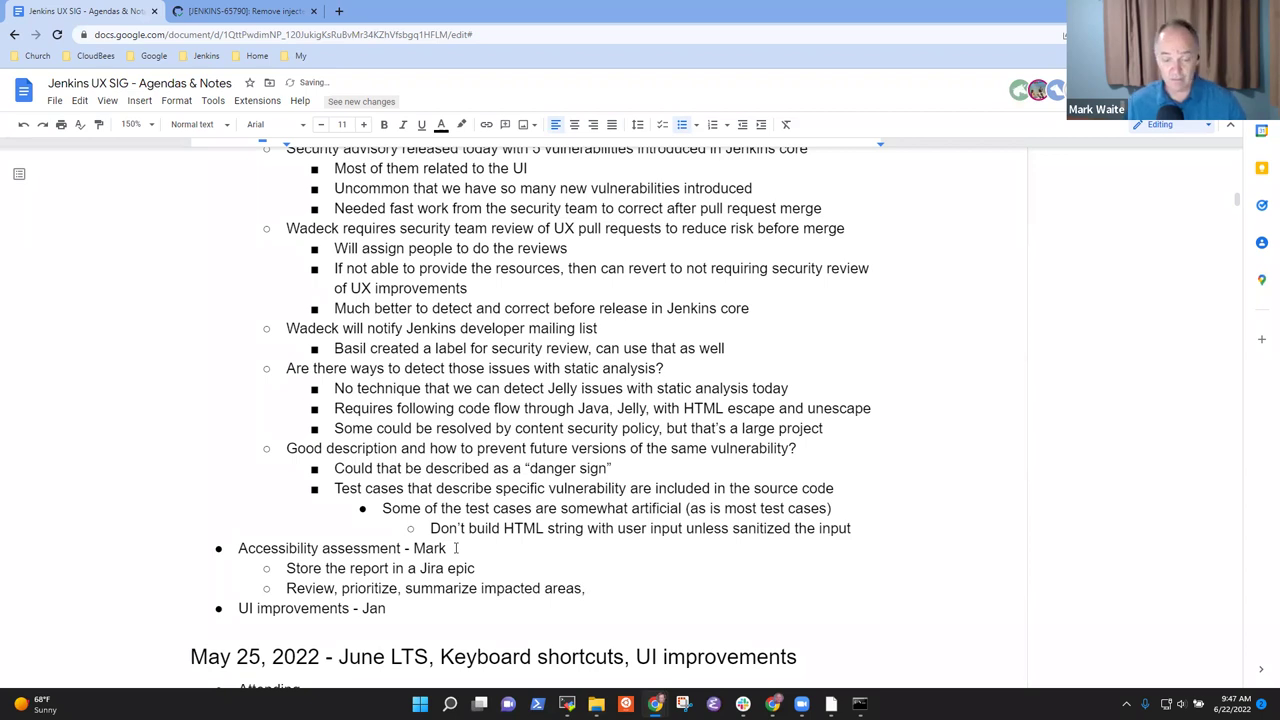
pyautogui.write('discus=s')
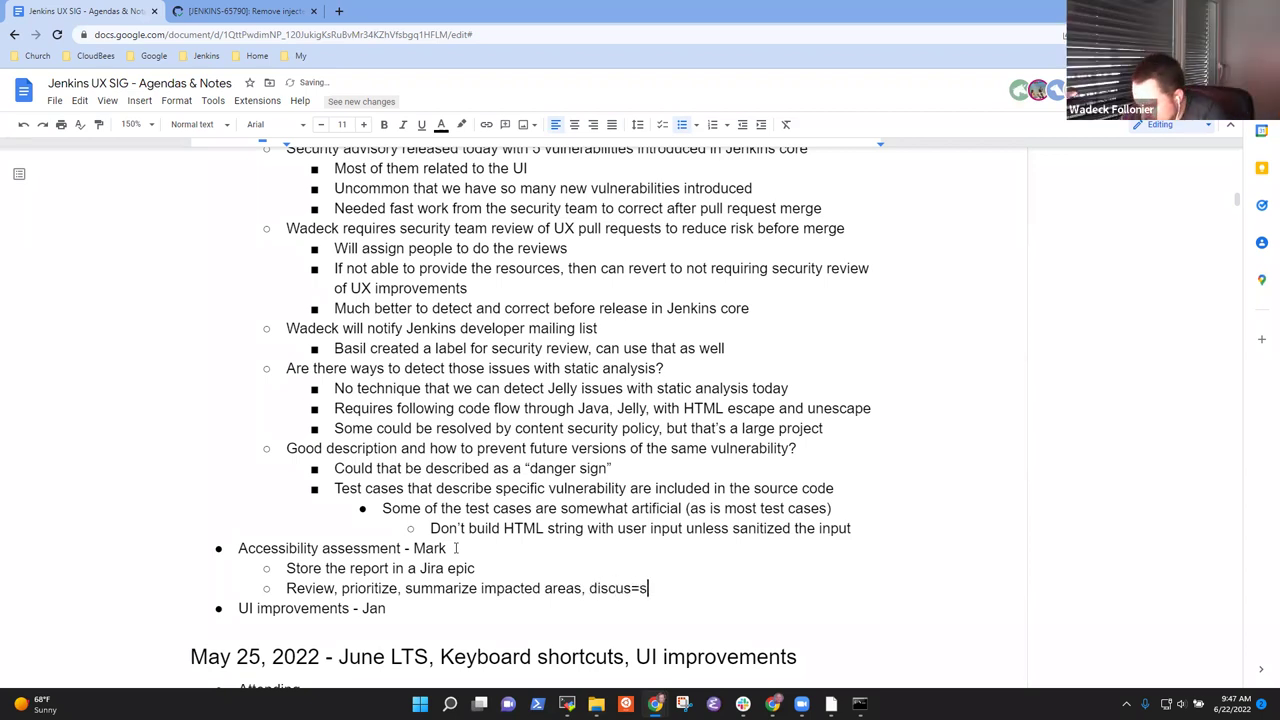
pyautogui.press('BackSpace')
pyautogui.press('BackSpace')
pyautogui.write('s alternati')
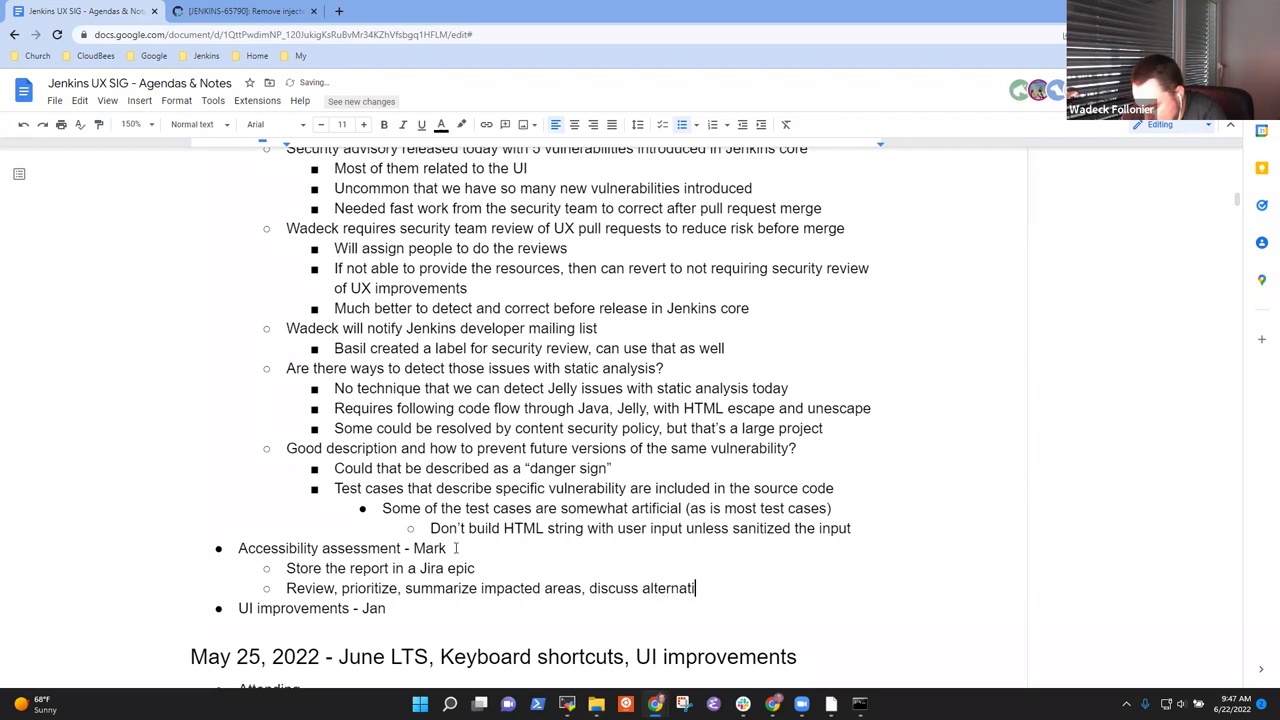
pyautogui.write('ves in ')
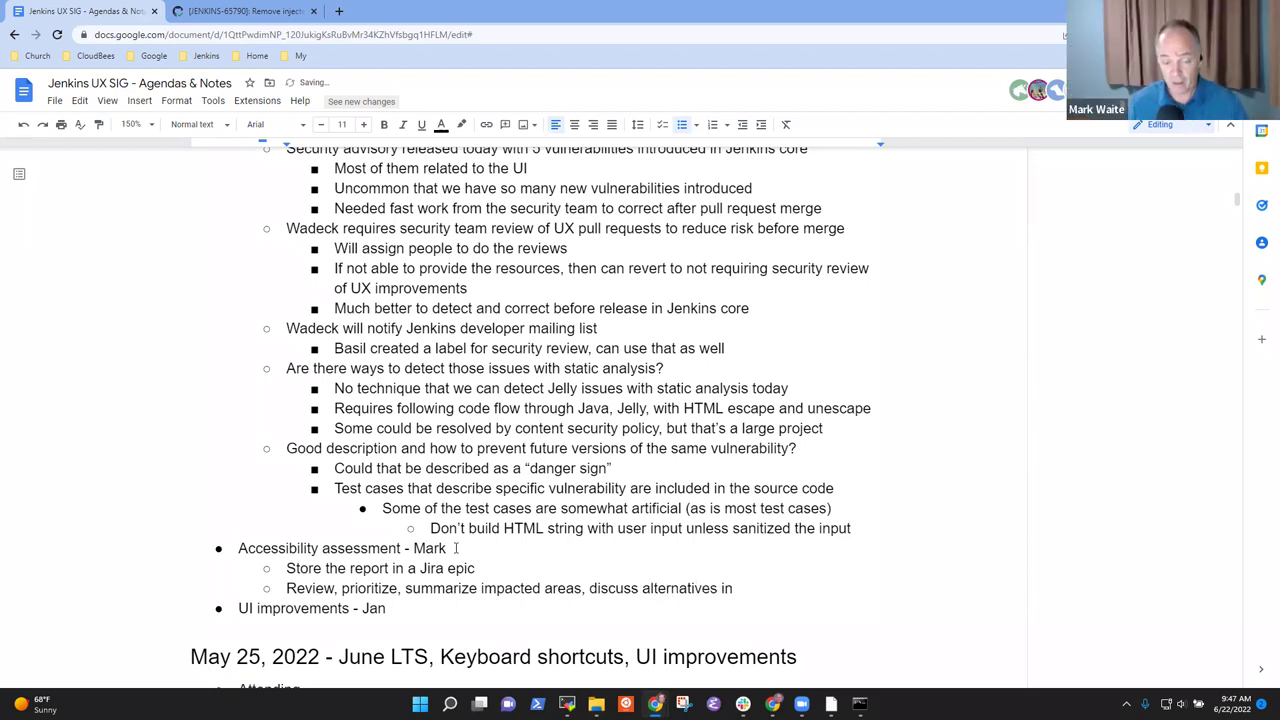
pyautogui.write('UX ')
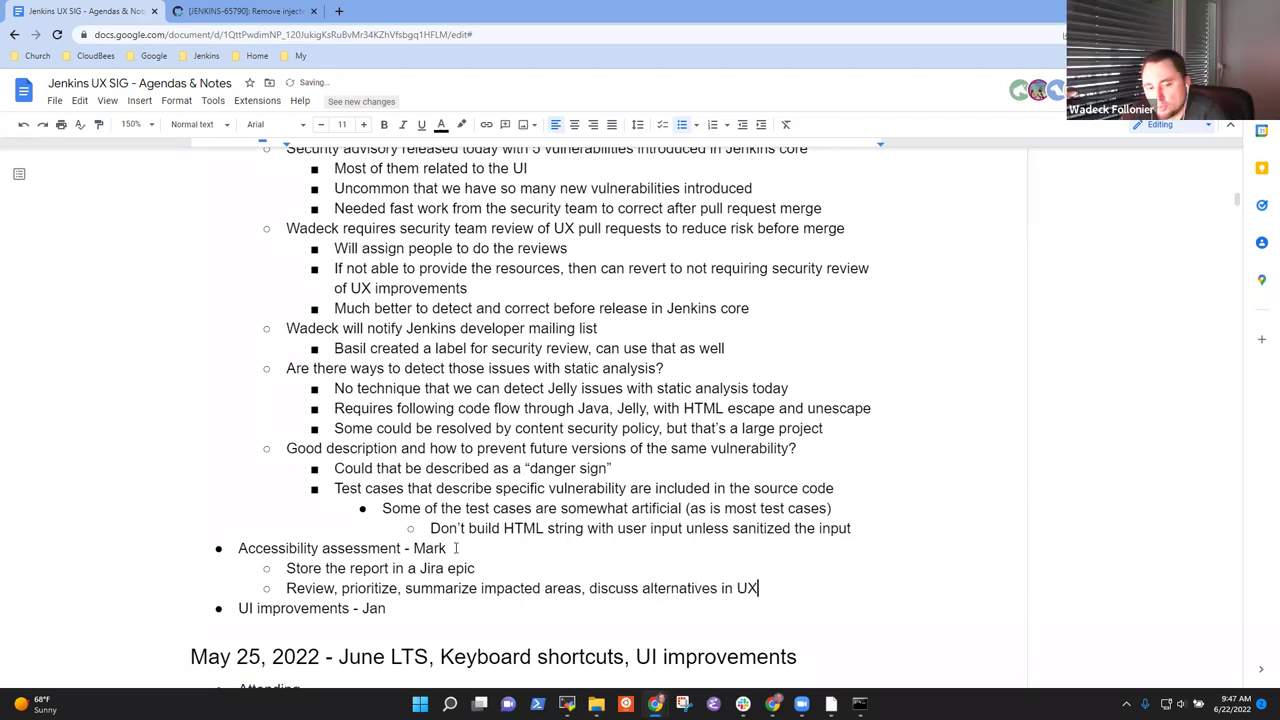
pyautogui.write('SIG')
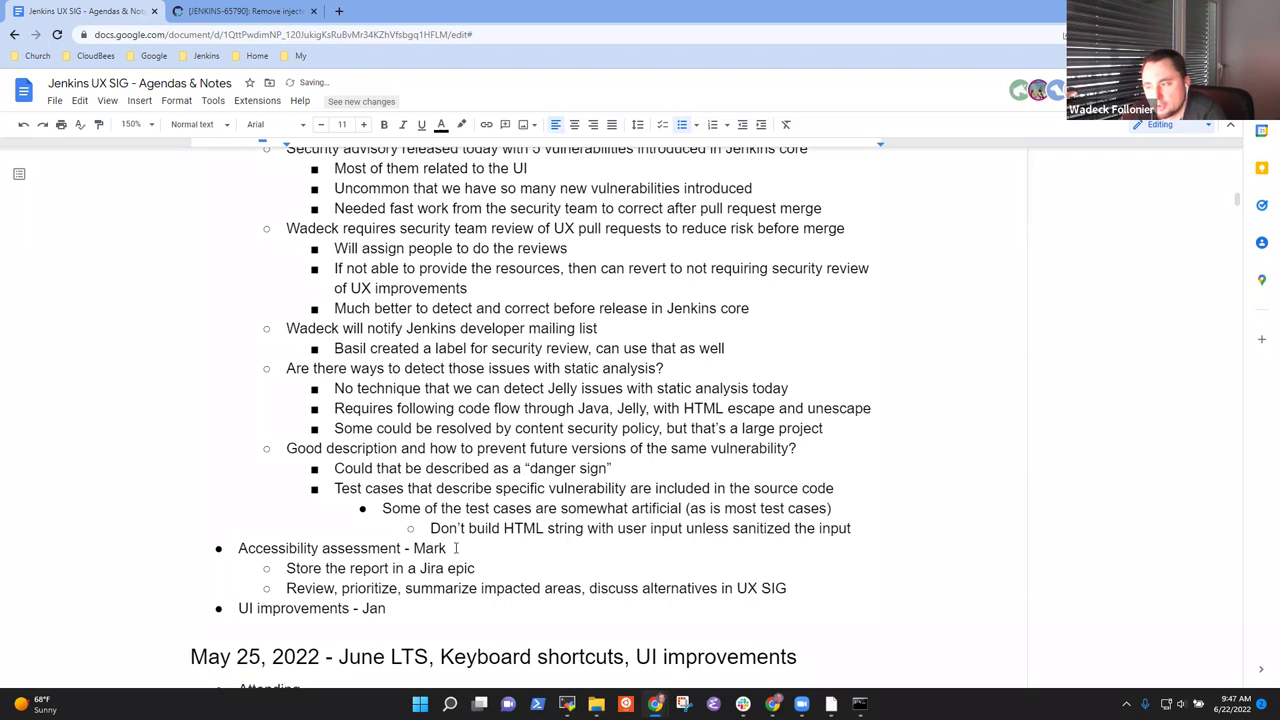
# - Add a third item: further discussion with a named contributor, noting they have attended these sessions previously
pyautogui.press('Return')
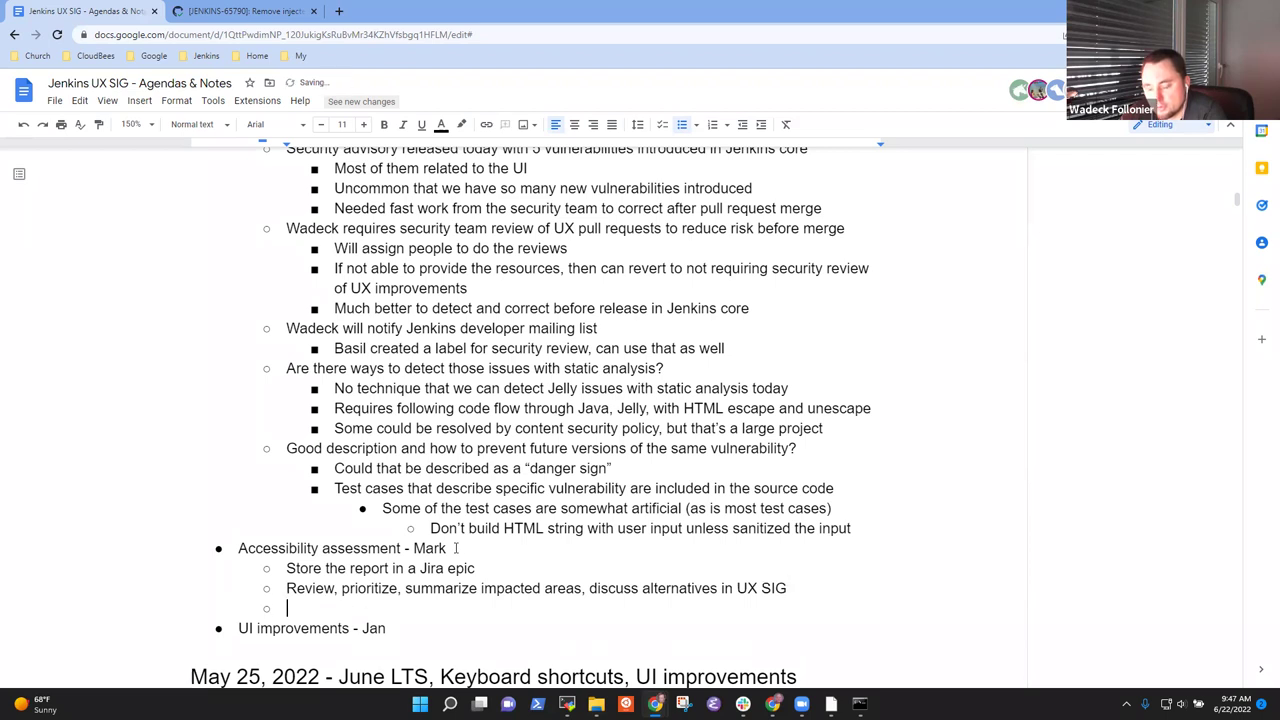
pyautogui.write('Further discussion wi')
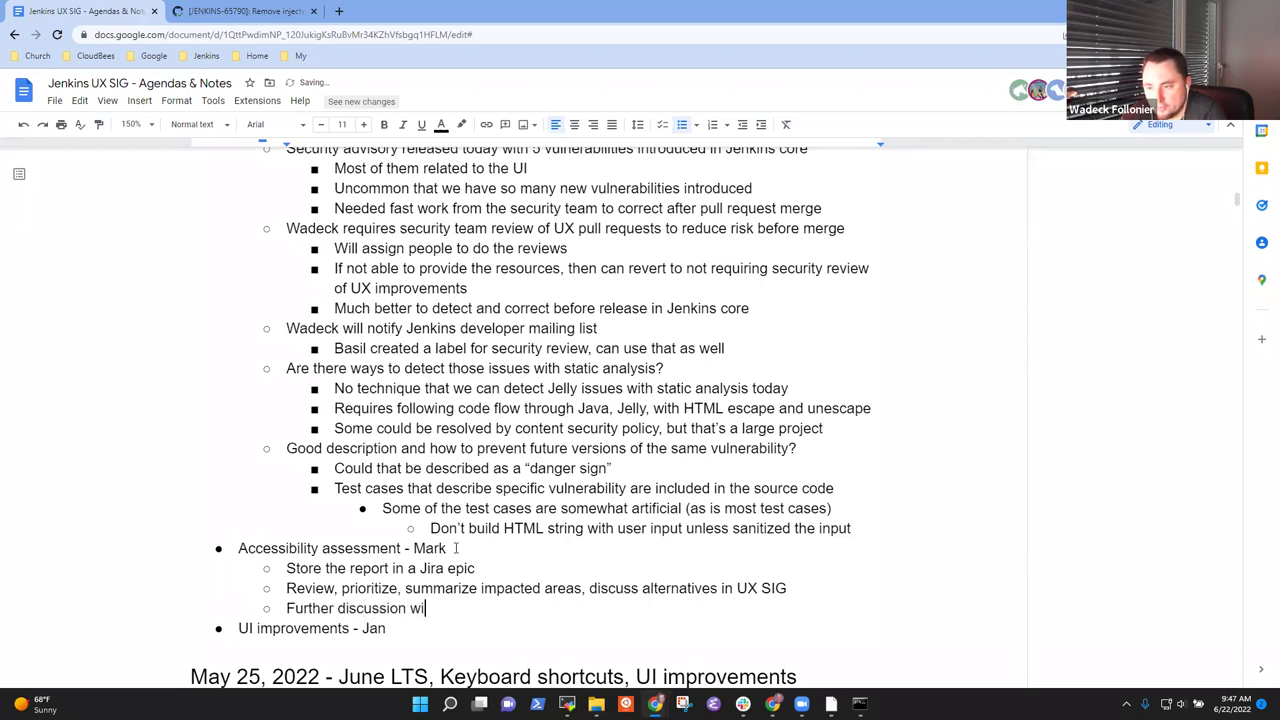
pyautogui.write('th Cristin')
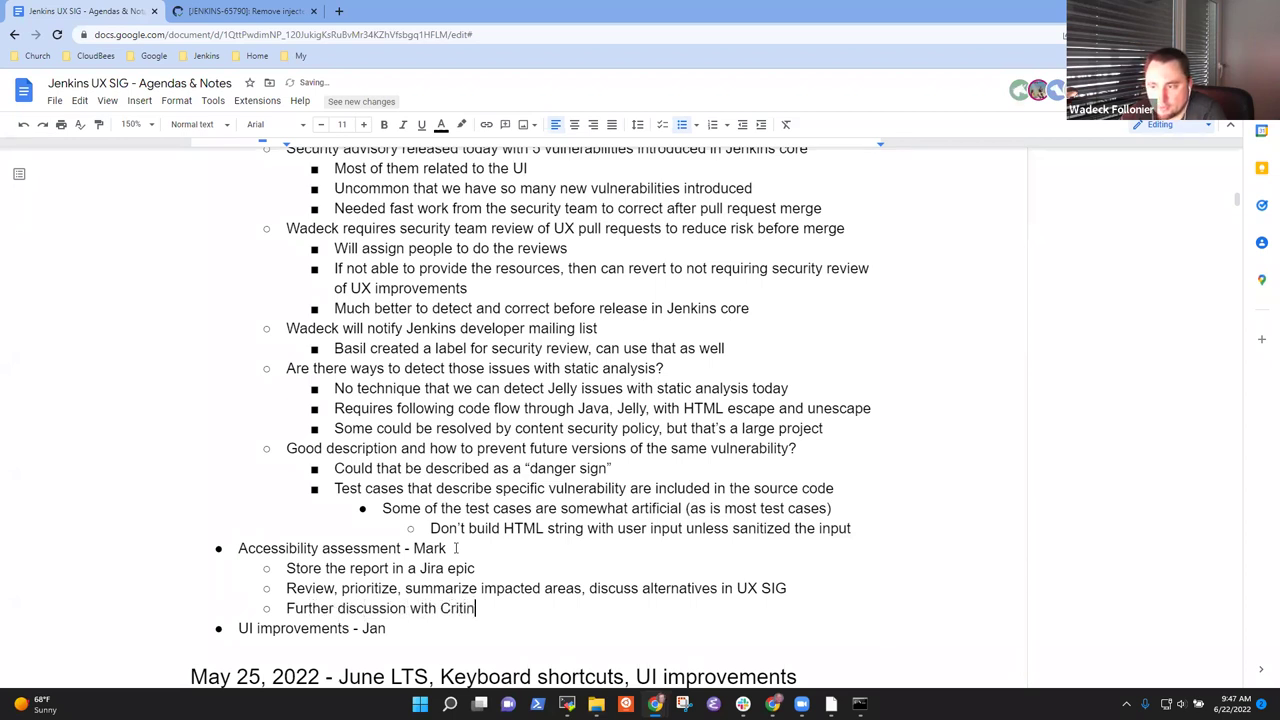
pyautogui.press('BackSpace')
pyautogui.press('BackSpace')
pyautogui.press('BackSpace')
pyautogui.press('BackSpace')
pyautogui.write('stinm')
pyautogui.press('BackSpace')
pyautogui.write('a ')
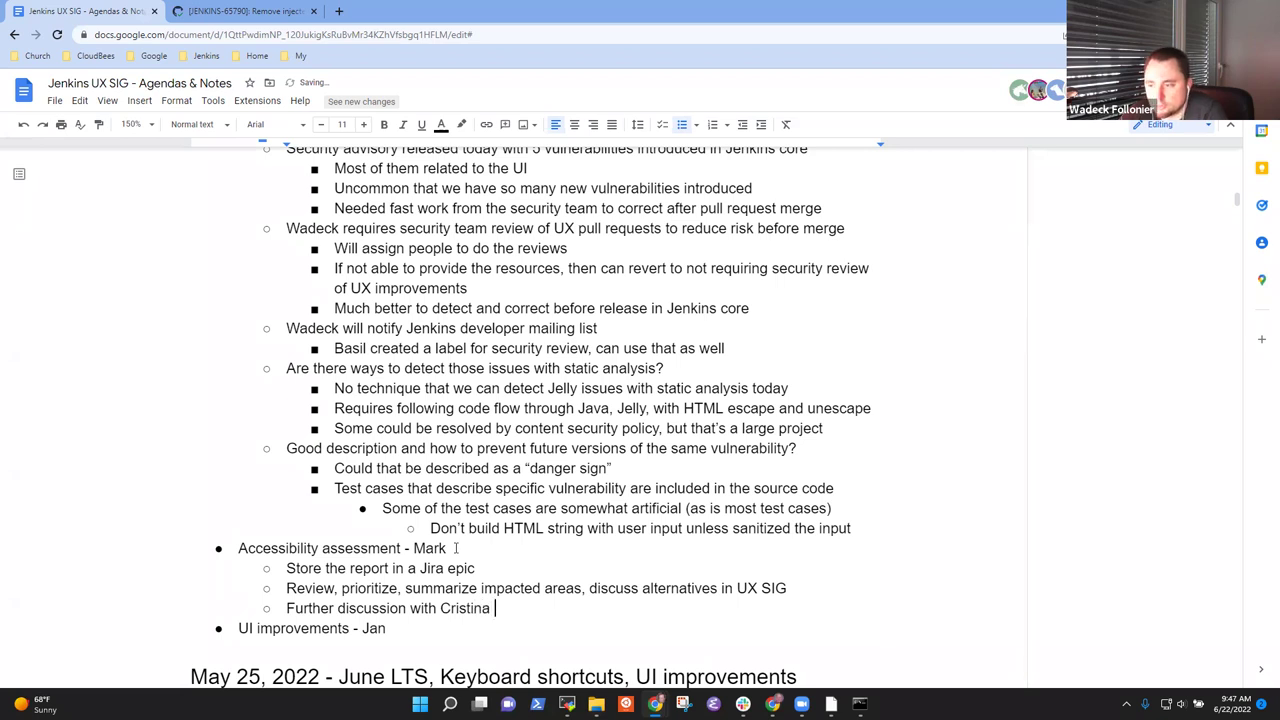
pyautogui.write('Pizzagalli')
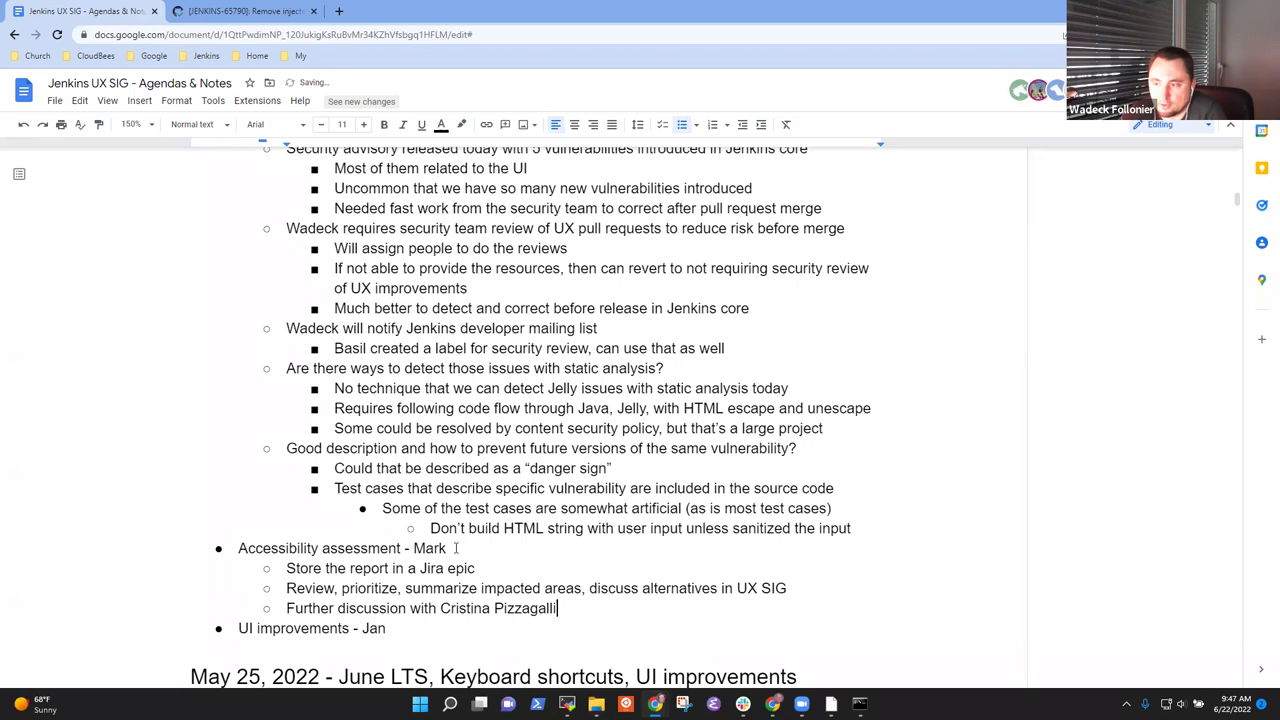
pyautogui.write(' (previous')
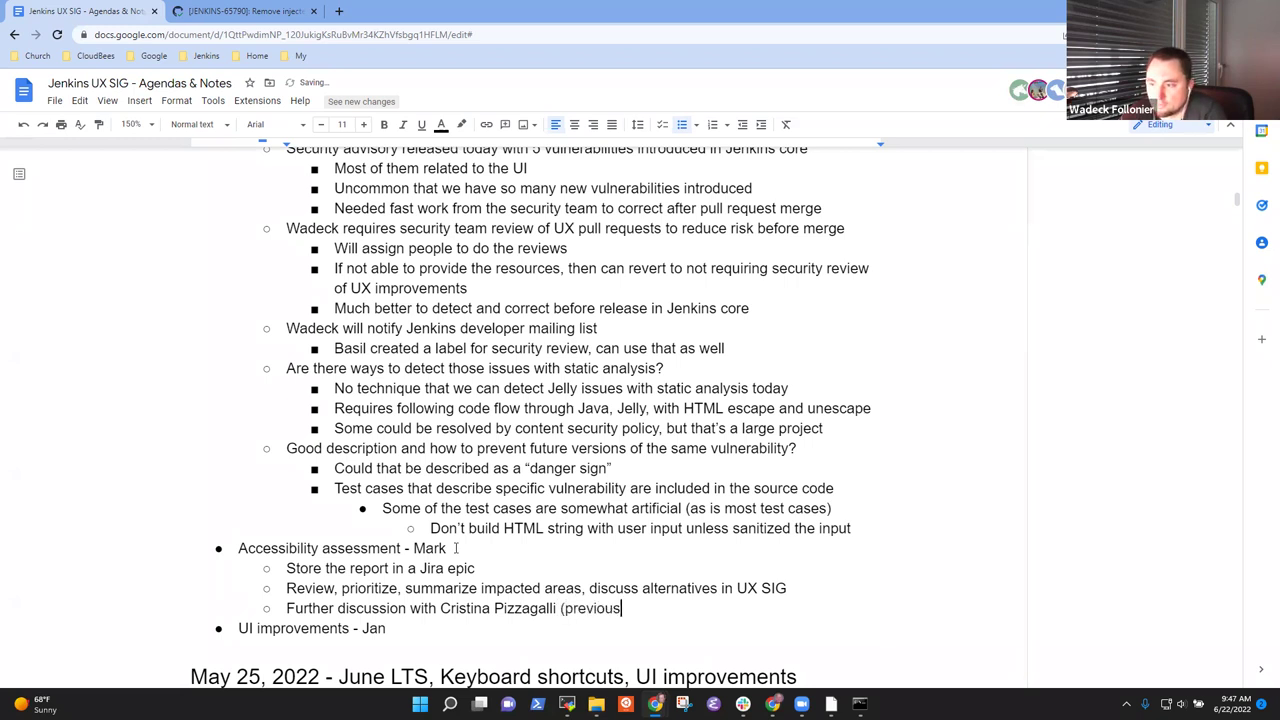
pyautogui.hotkey('ctrl', 'BackSpace')
pyautogui.write('has attn')
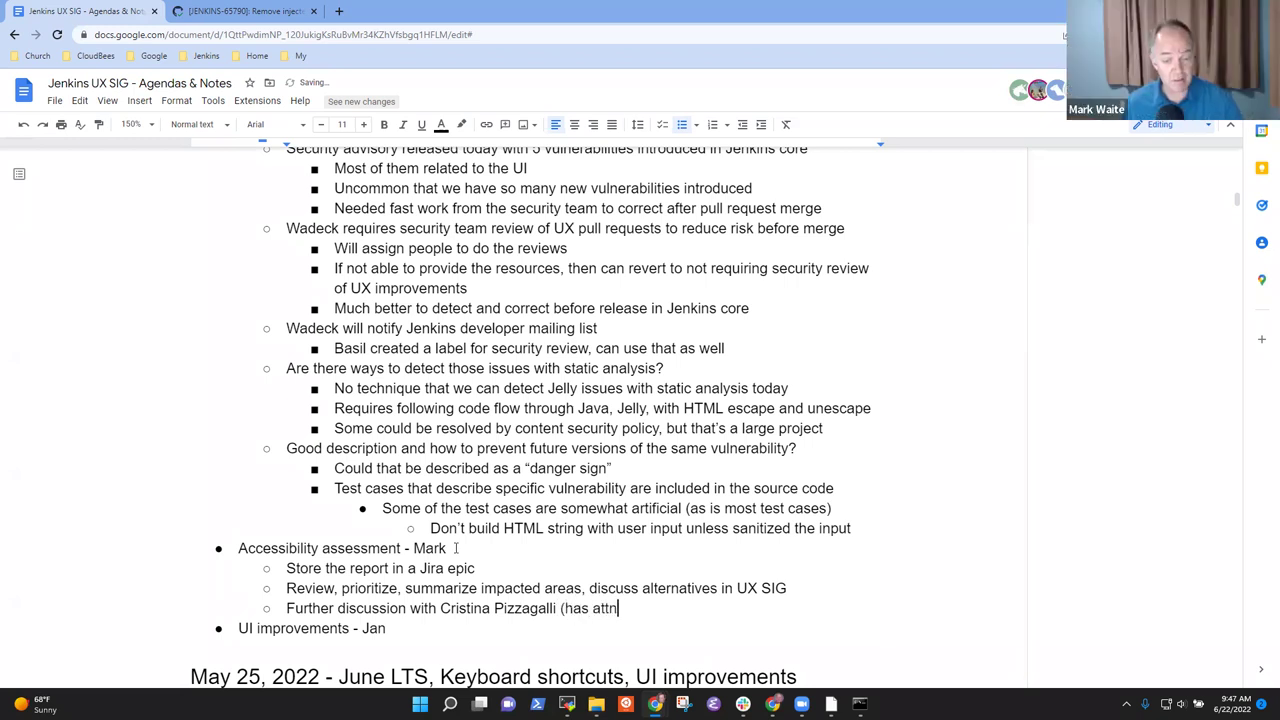
pyautogui.press('BackSpace')
pyautogui.write('ended ')
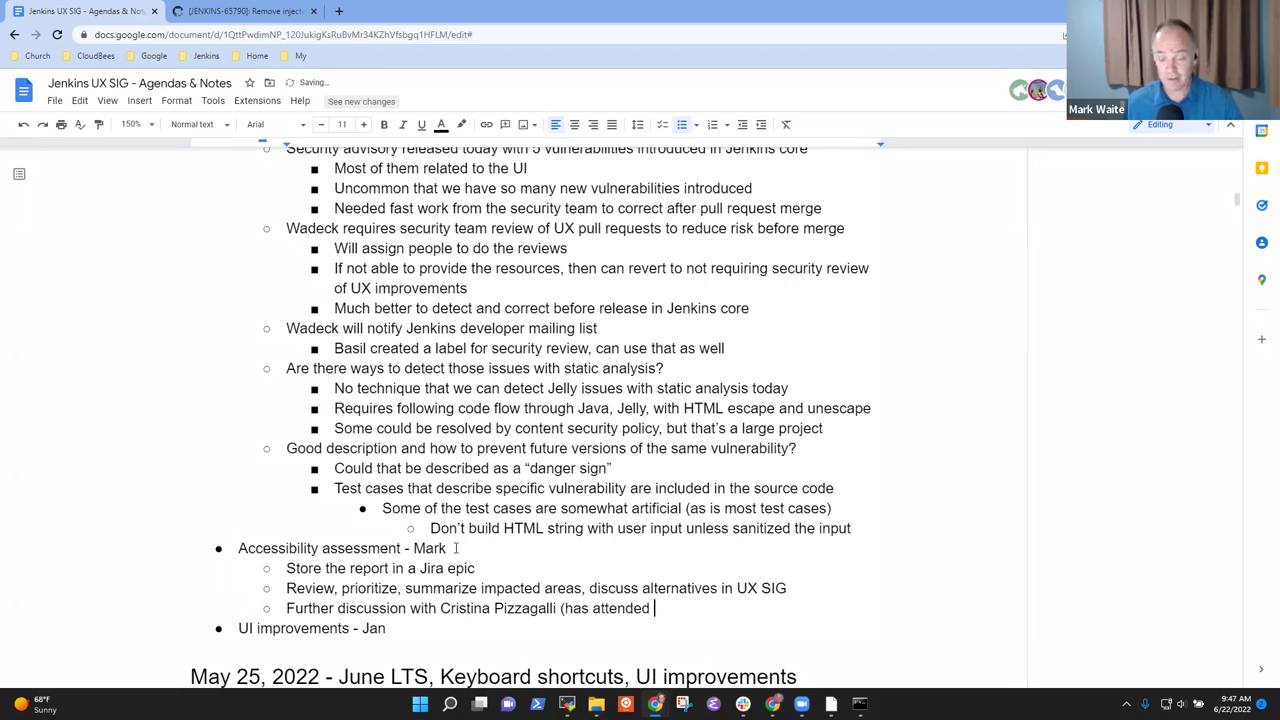
pyautogui.write('these sessions pre')
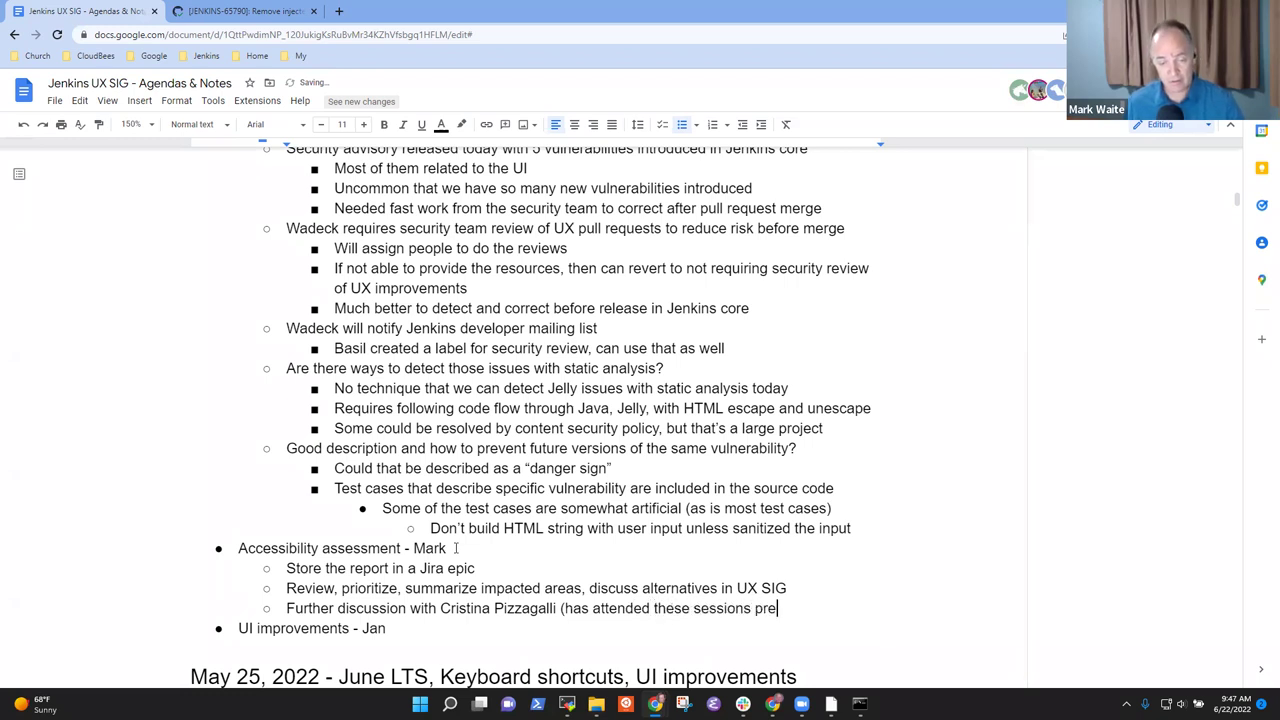
pyautogui.write('viously)')
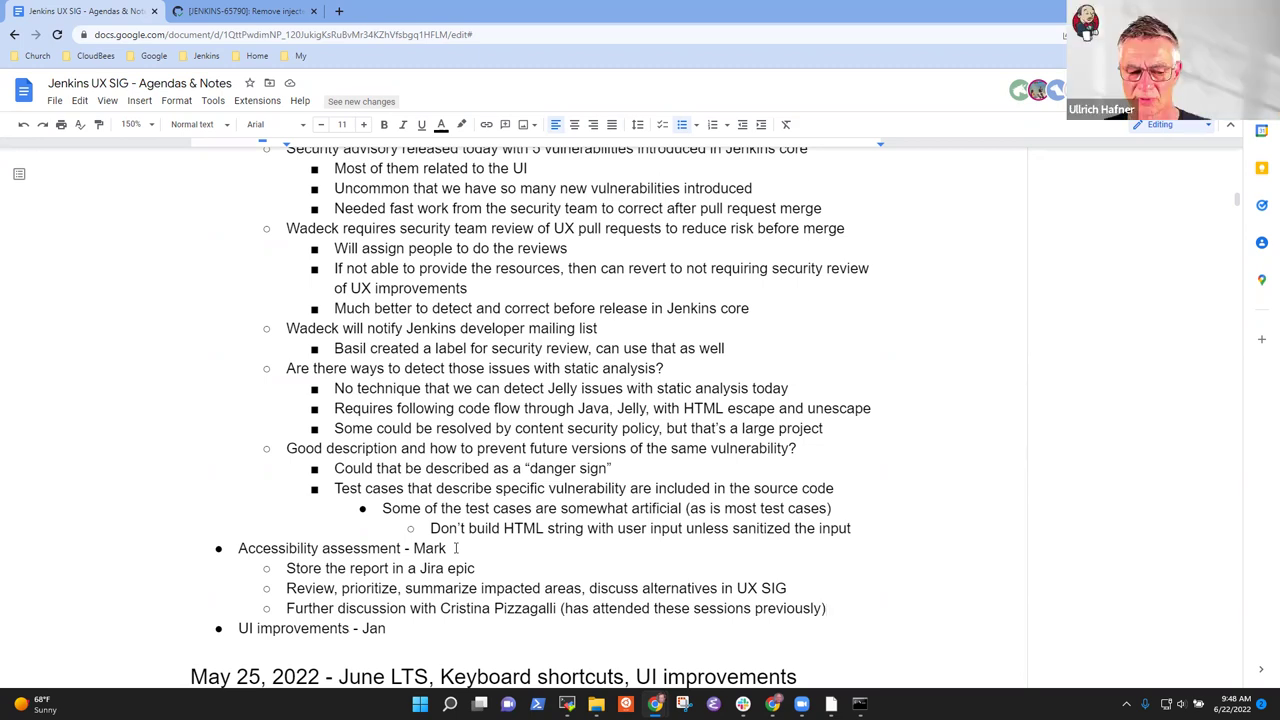
# - Append 'so that it is available publicly' to the Jira epic item, leaving an empty sub-bullet below
pyautogui.press('Return')
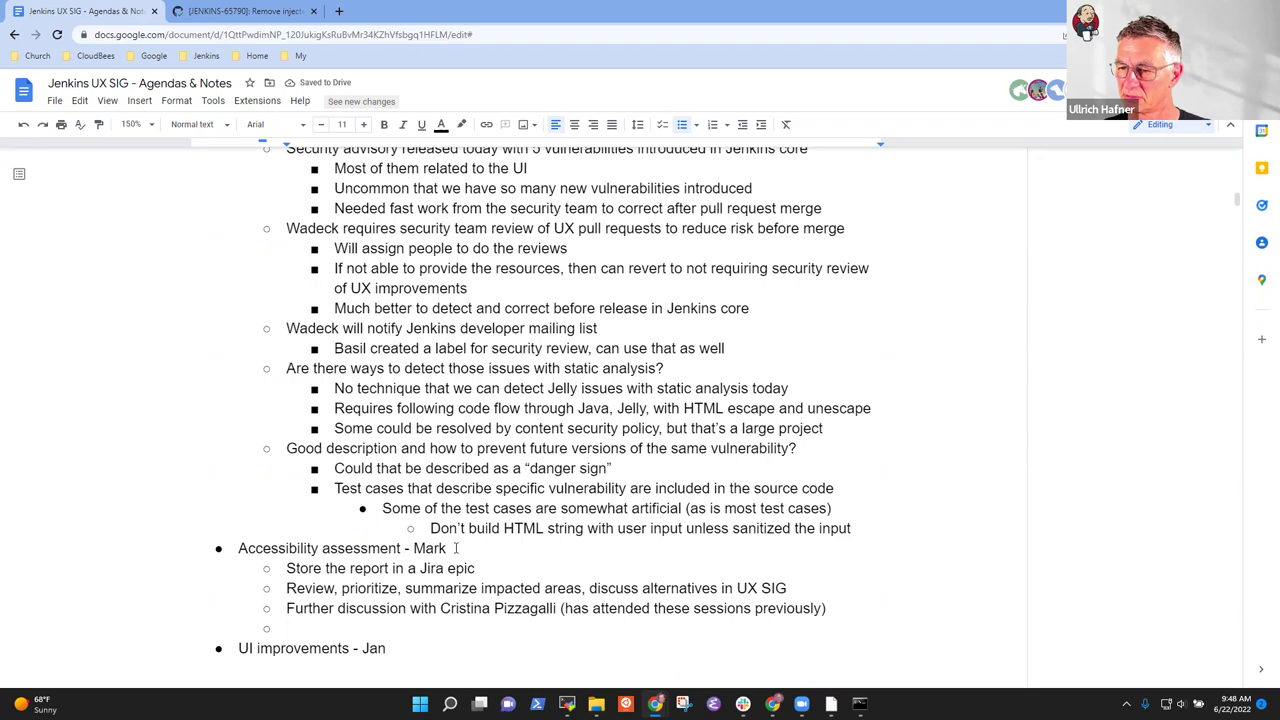
pyautogui.press('Up')
pyautogui.press('Up')
pyautogui.press('End')
pyautogui.write('so that it is ')
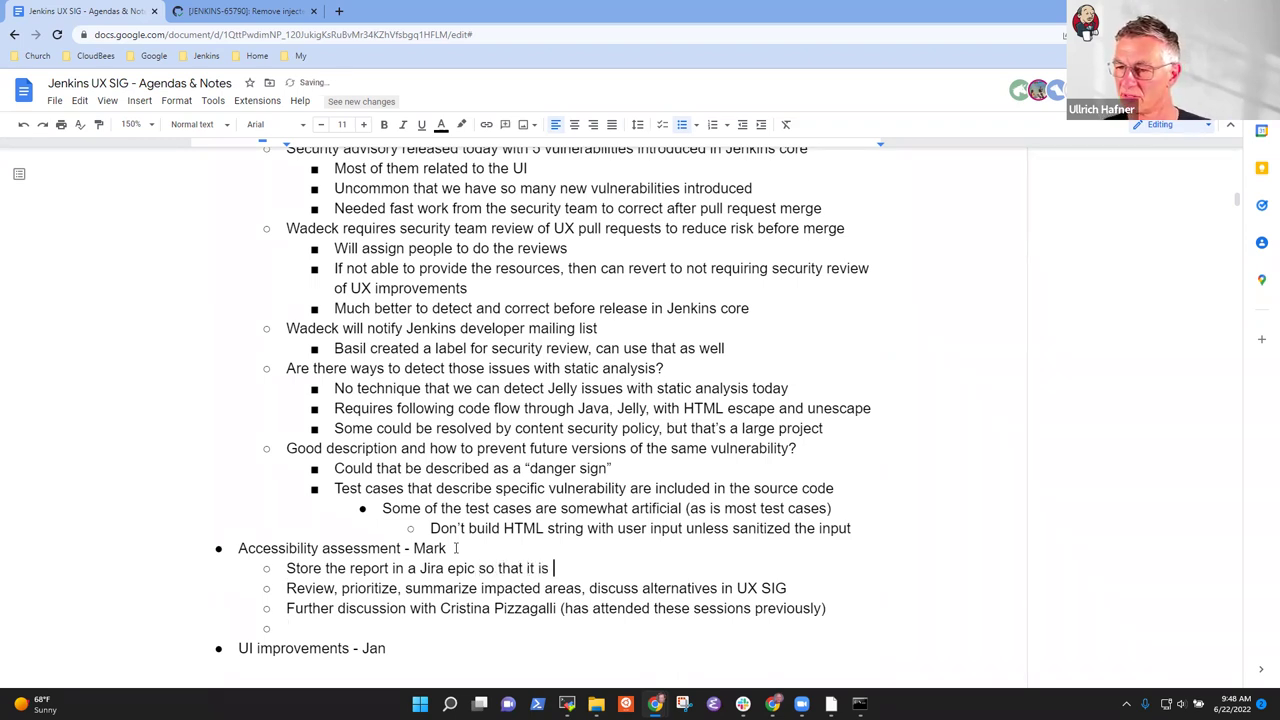
pyautogui.write('available ')
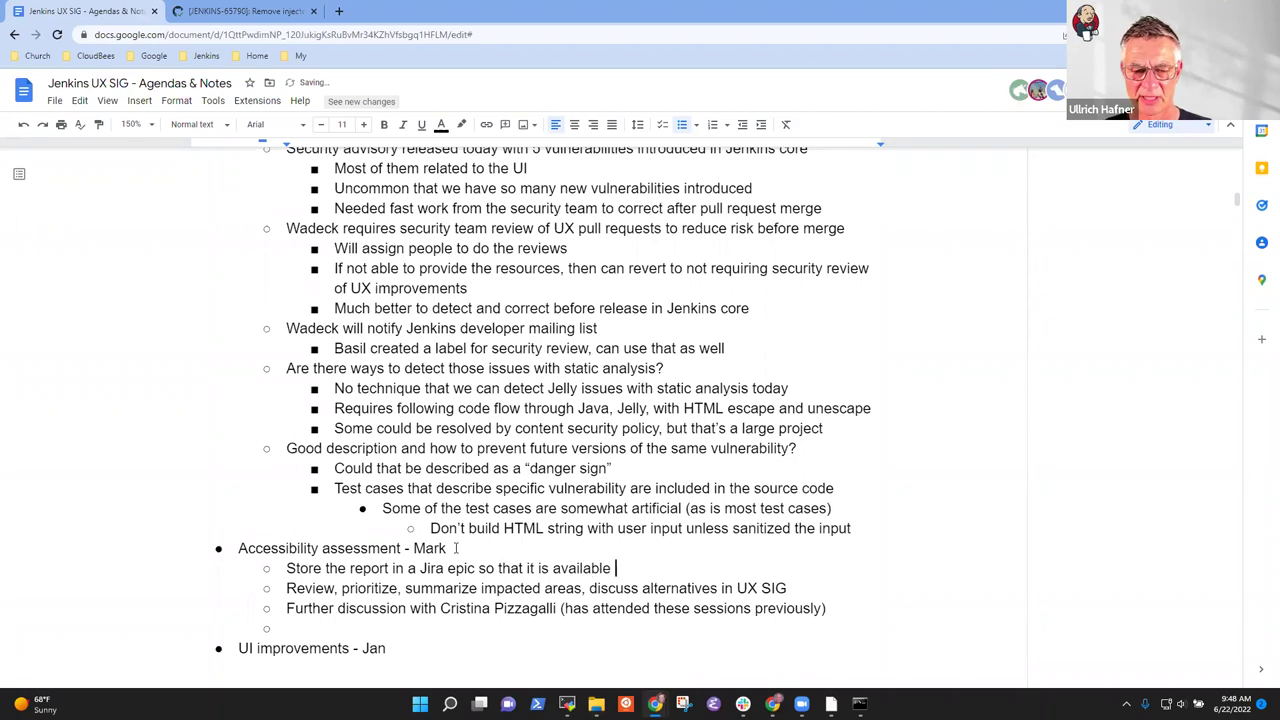
pyautogui.write('publicly')
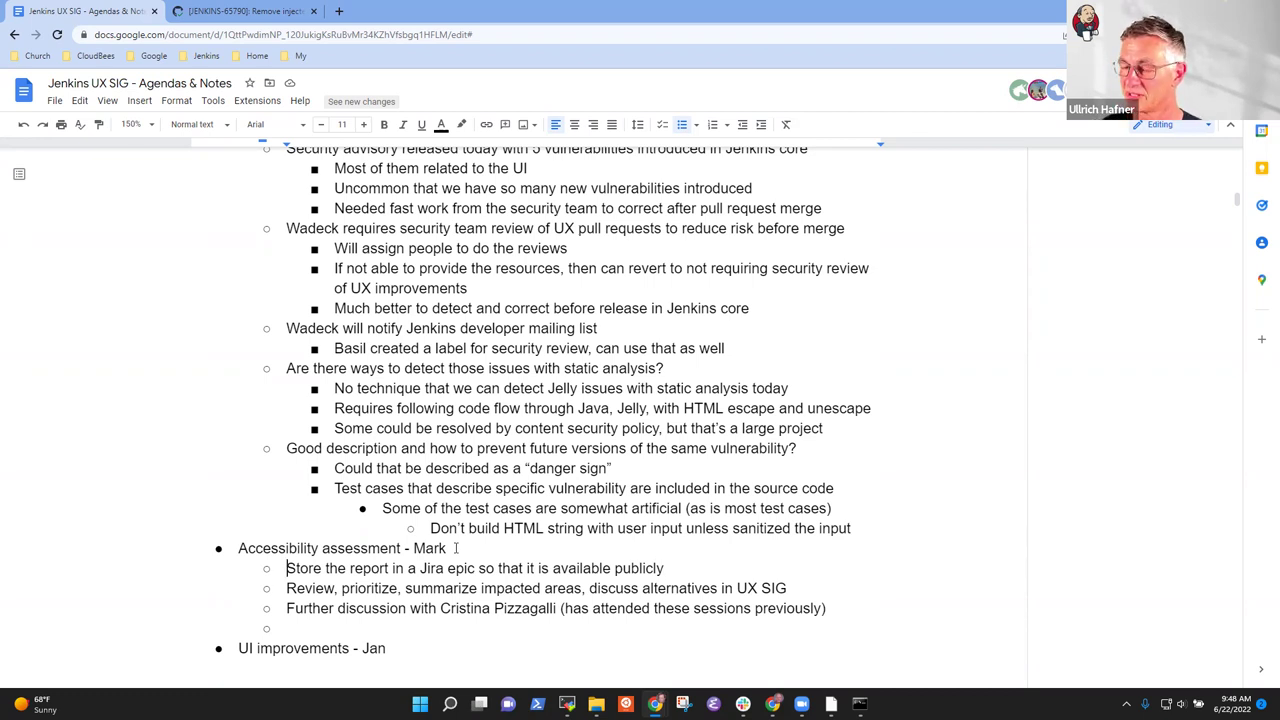
pyautogui.hotkey('shift', 'End')
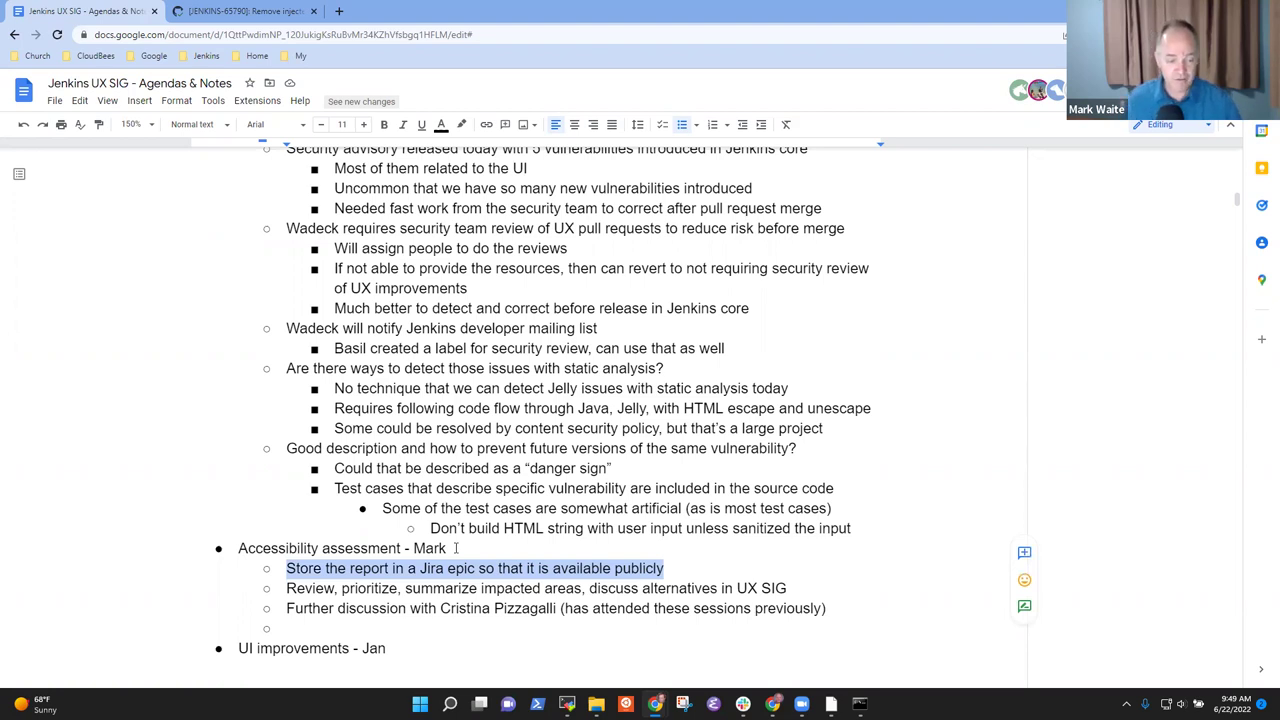
# - Replace the empty sub-bullet with a nested item for a teammate to create the Jira epic containing the source document
pyautogui.press('Down')
pyautogui.press('Down')
pyautogui.press('Down')
pyautogui.press('Down')
pyautogui.press('Up')
pyautogui.press('BackSpace')
pyautogui.press('BackSpace')
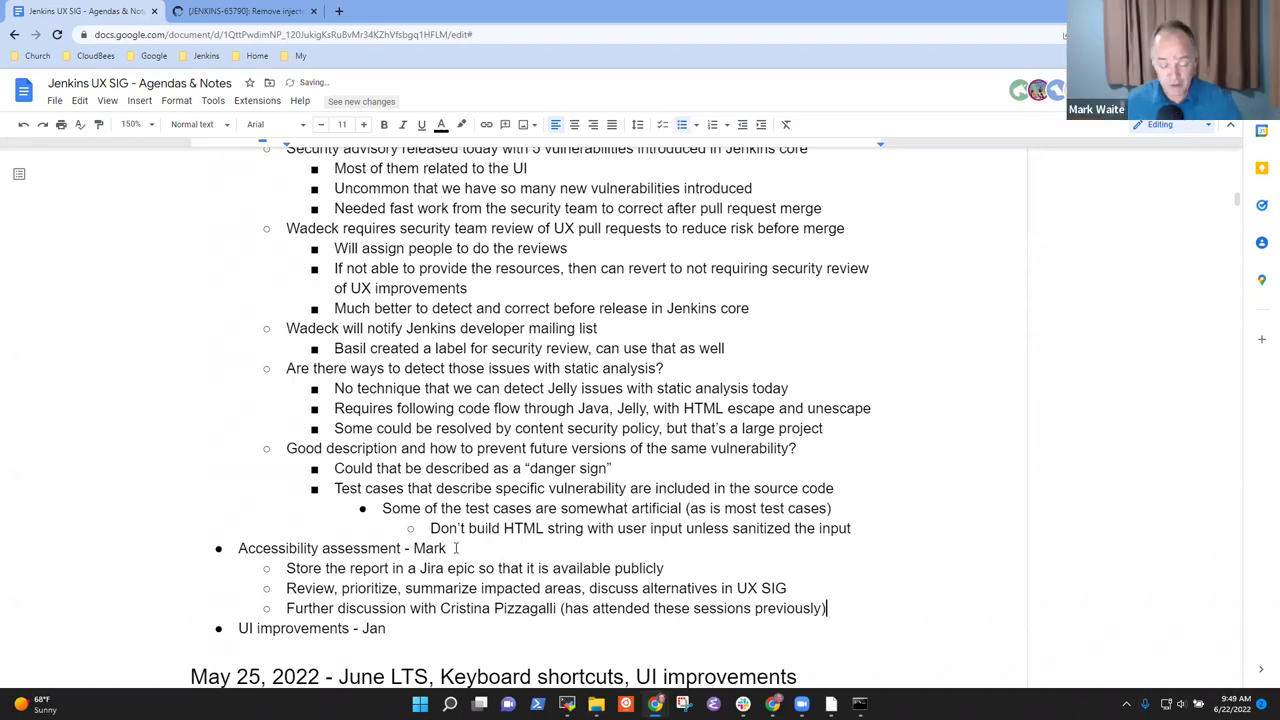
pyautogui.press('Up')
pyautogui.press('Up')
pyautogui.press('Return')
pyautogui.press('Tab')
pyautogui.write('Mark to create the Jira epic')
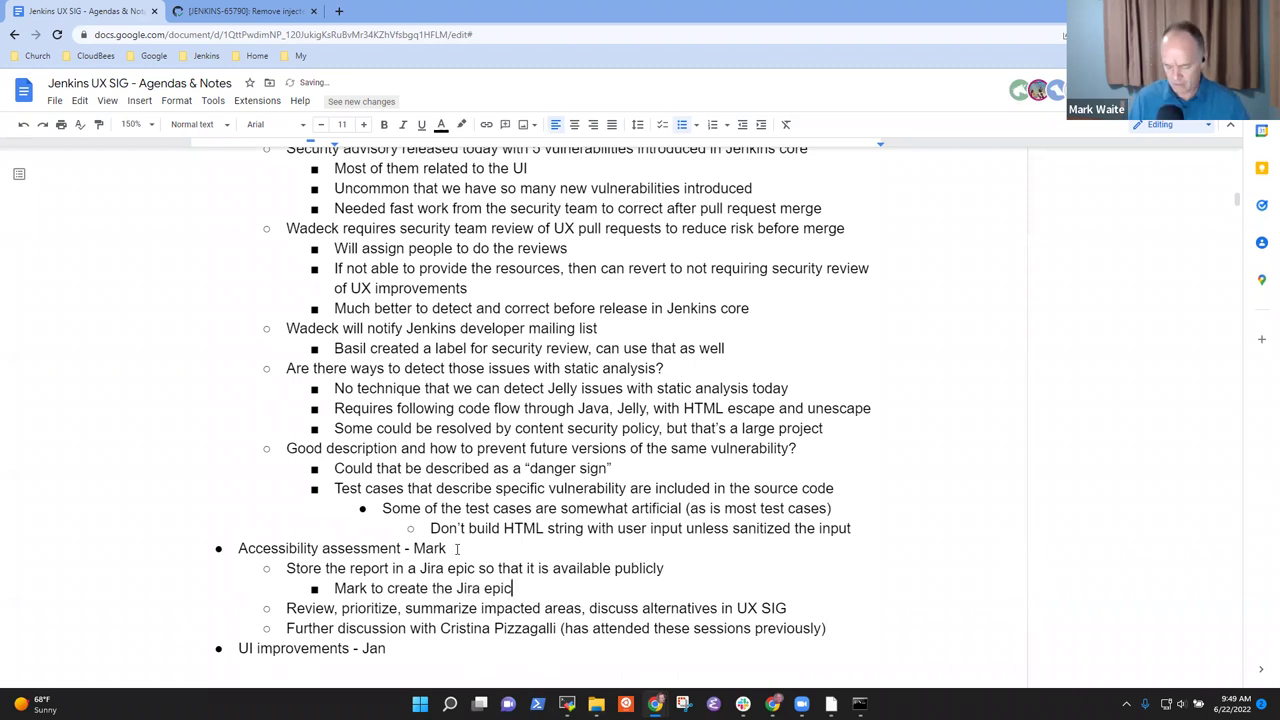
pyautogui.write(' containing th')
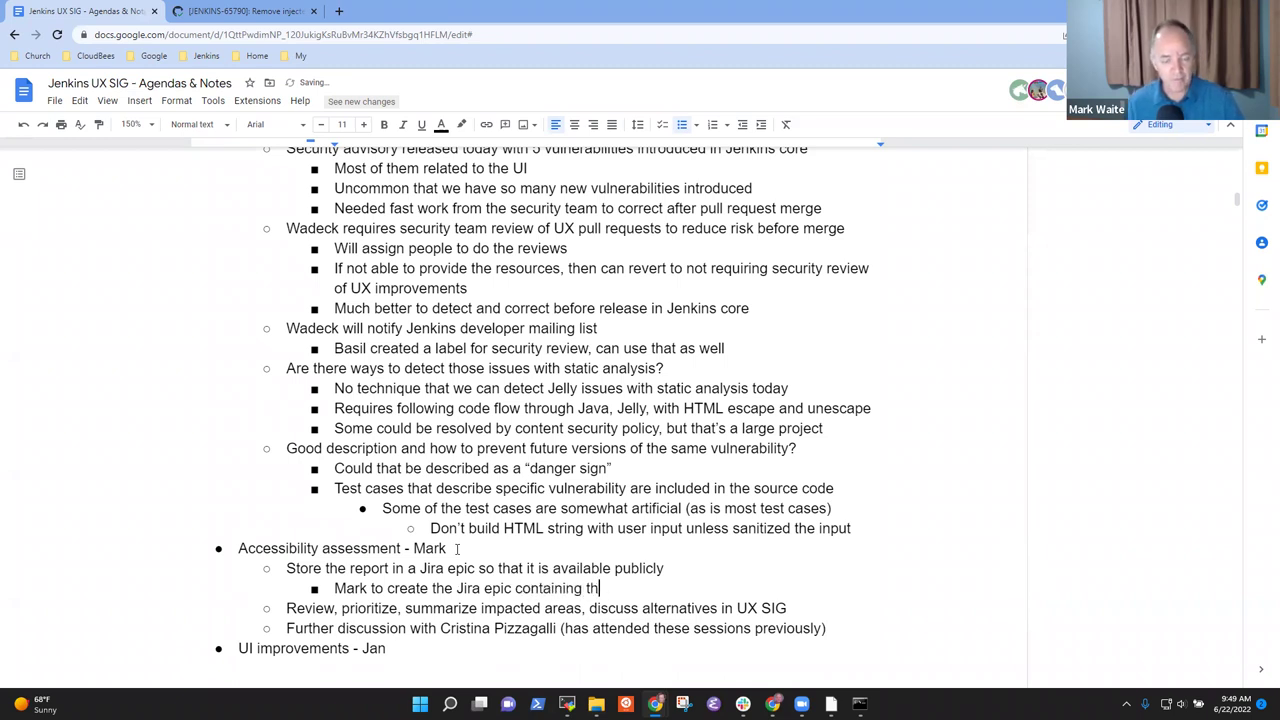
pyautogui.write('e source docuemtn')
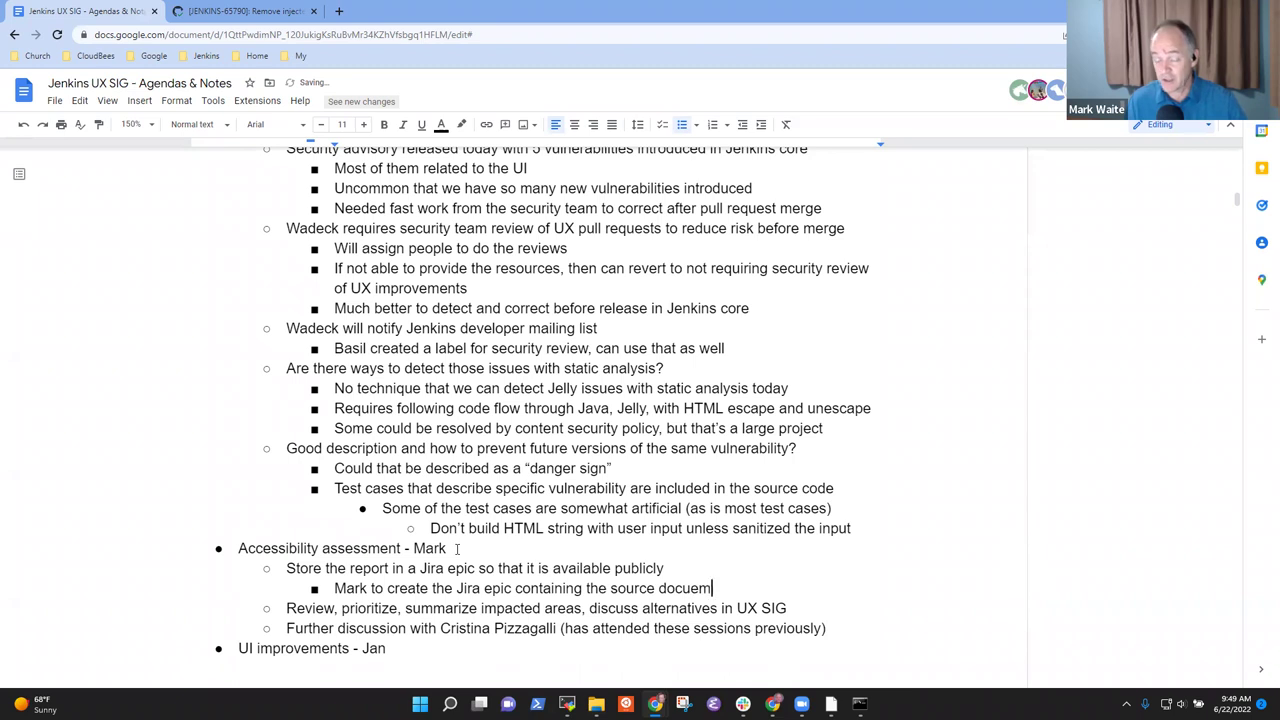
pyautogui.hotkey('ctrl', 'shift', 'Left')
pyautogui.press('Left')
pyautogui.write('document')
pyautogui.hotkey('ctrl', 'Delete')
# - Delete the UI improvements item and its bullet
pyautogui.press('Down')
pyautogui.press('Down')
pyautogui.press('Down')
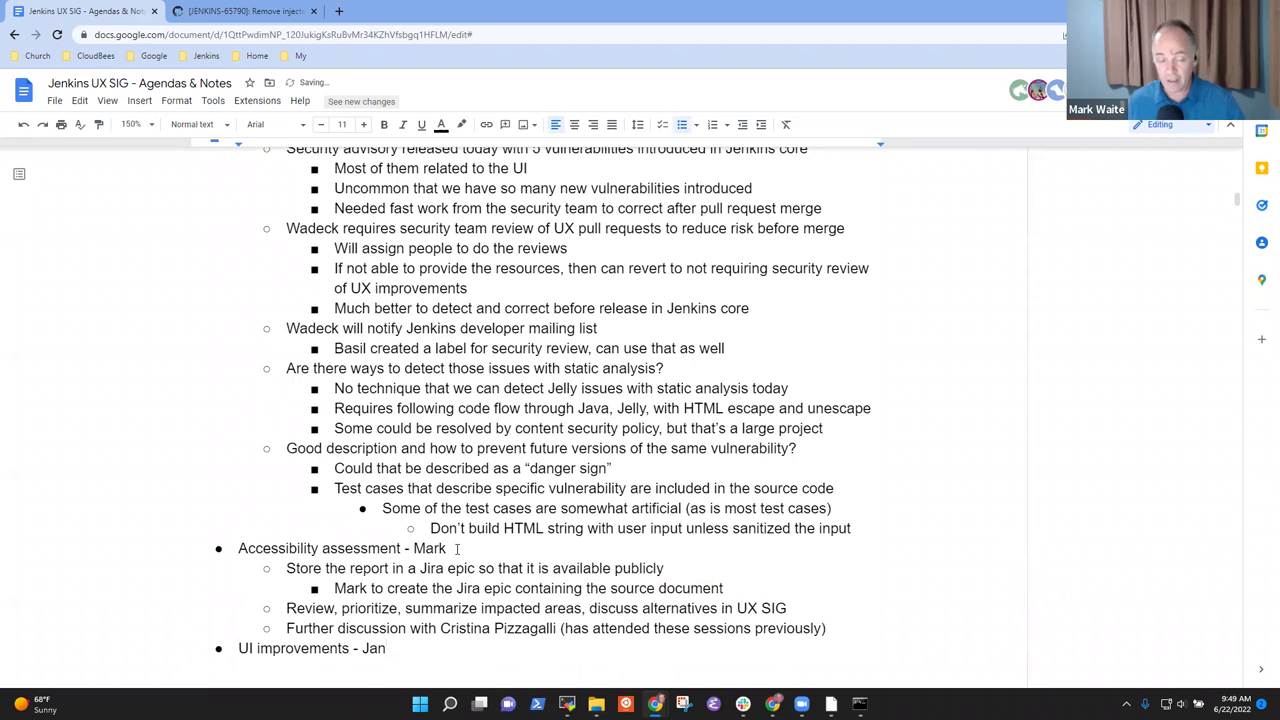
pyautogui.hotkey('shift', 'Home')
pyautogui.press('BackSpace')
pyautogui.press('BackSpace')
pyautogui.press('BackSpace')
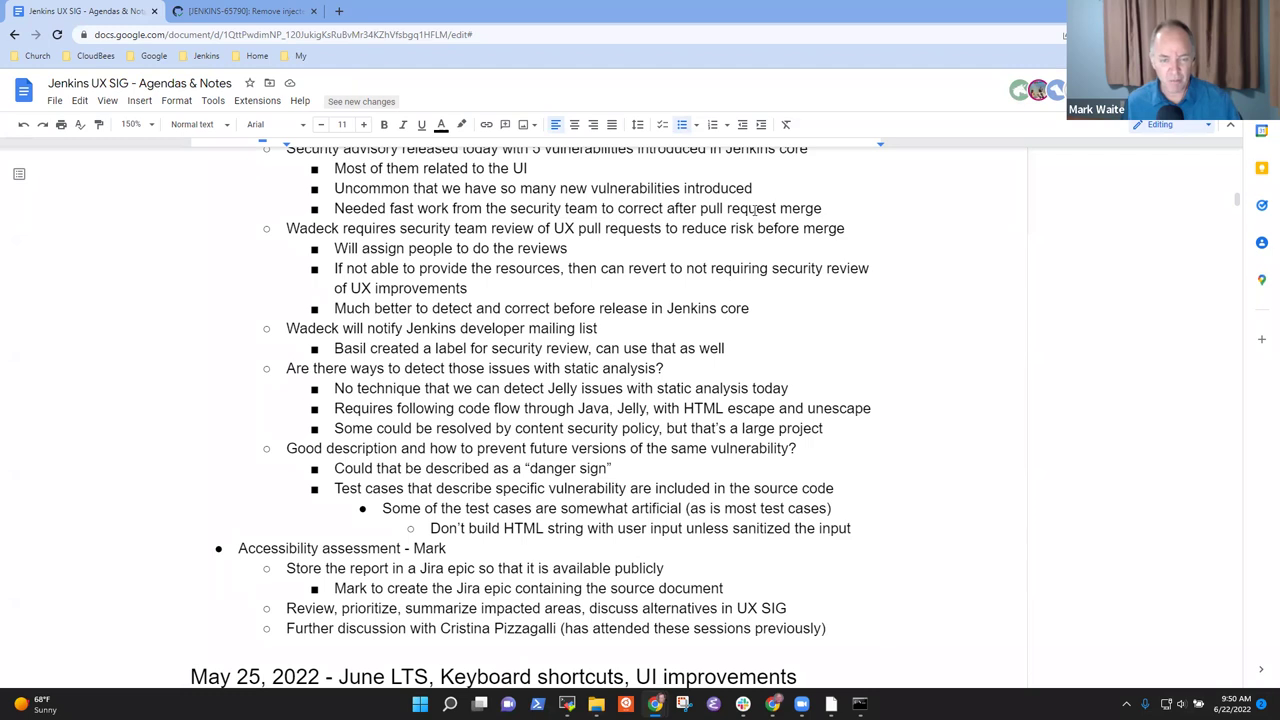
# - Copy the Usability Check Report thread URL from Google Groups and return to the agenda doc
pyautogui.click(396, 33)
pyautogui.hotkey('ctrl', 'c')
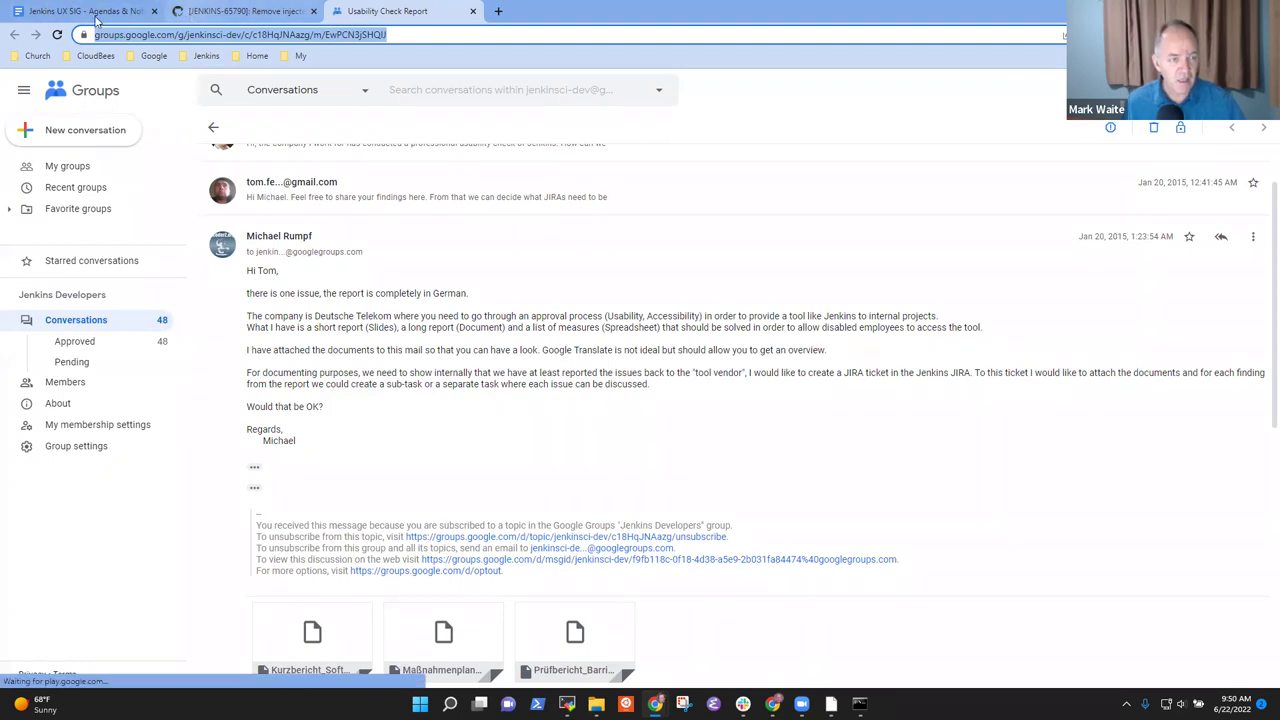
pyautogui.click(100, 11)
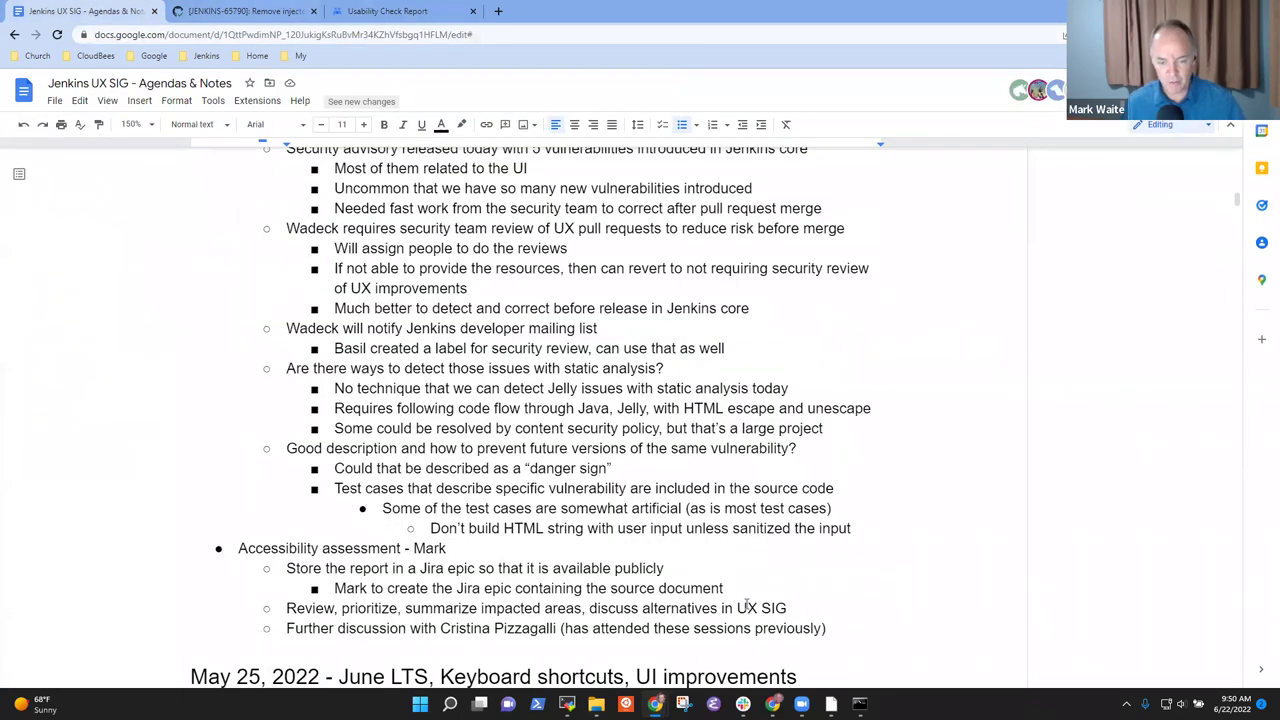
# - Add the nested note 'See previous from Deutsche Telekom' and link 'previous' to the Google Groups usability report thread
pyautogui.press('Return')
pyautogui.write('See previous from De')
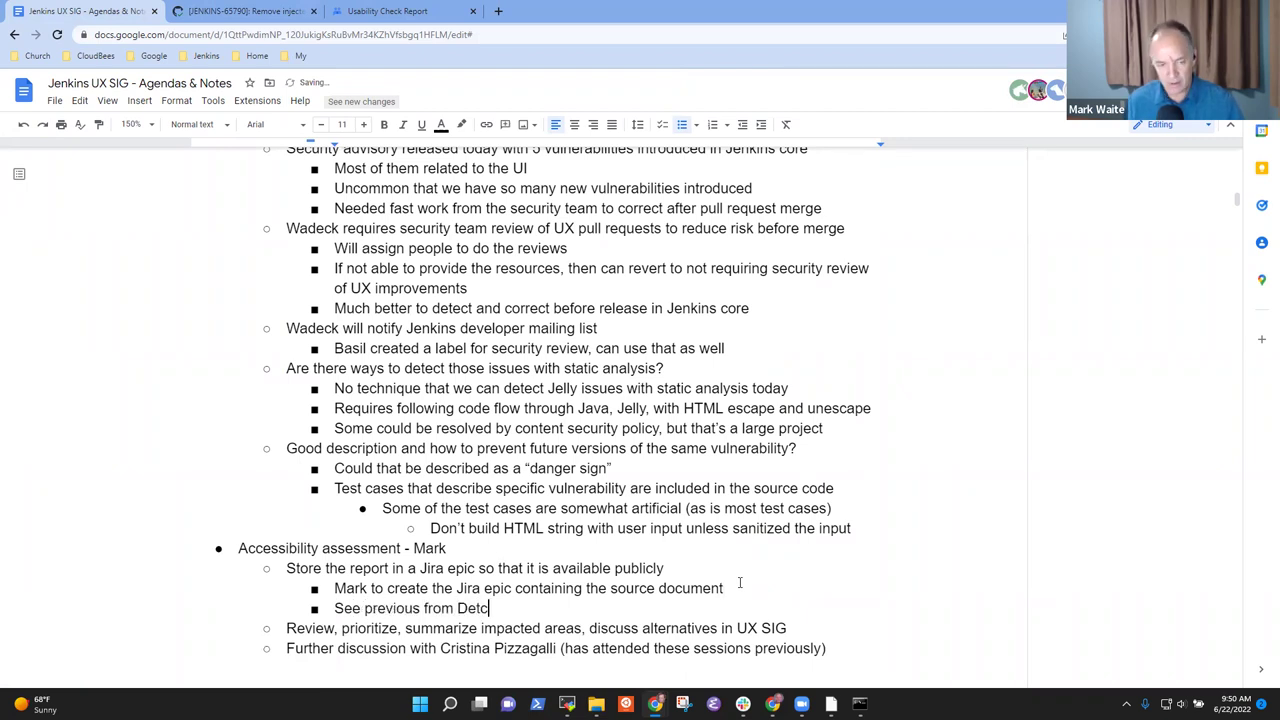
pyautogui.write('utsche Tele')
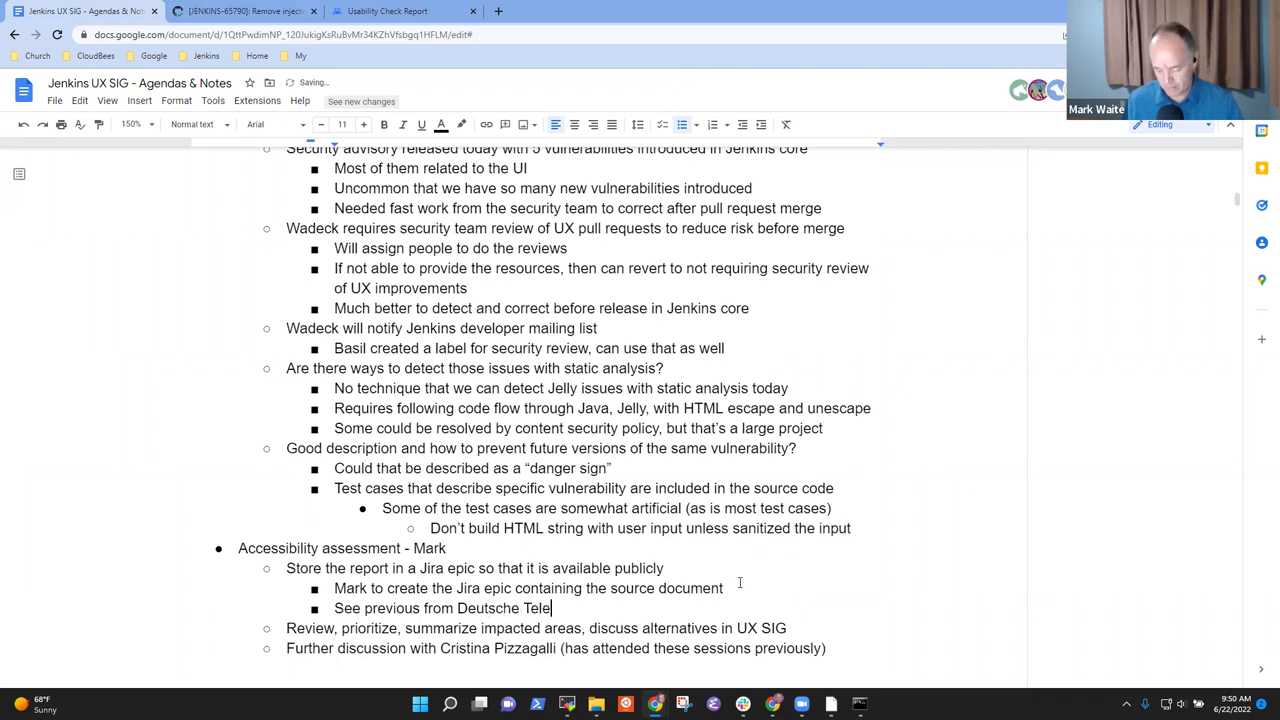
pyautogui.write('kom')
pyautogui.hotkey('ctrl', 'shift', 'Left')
pyautogui.hotkey('ctrl', 'Left')
pyautogui.hotkey('ctrl', 'shift', 'Right')
pyautogui.hotkey('ctrl', 'shift', 'Left')
pyautogui.hotkey('ctrl', 'shift', 'Right')
pyautogui.hotkey('ctrl', 'k')
pyautogui.hotkey('ctrl', 'v')
pyautogui.press('Return')
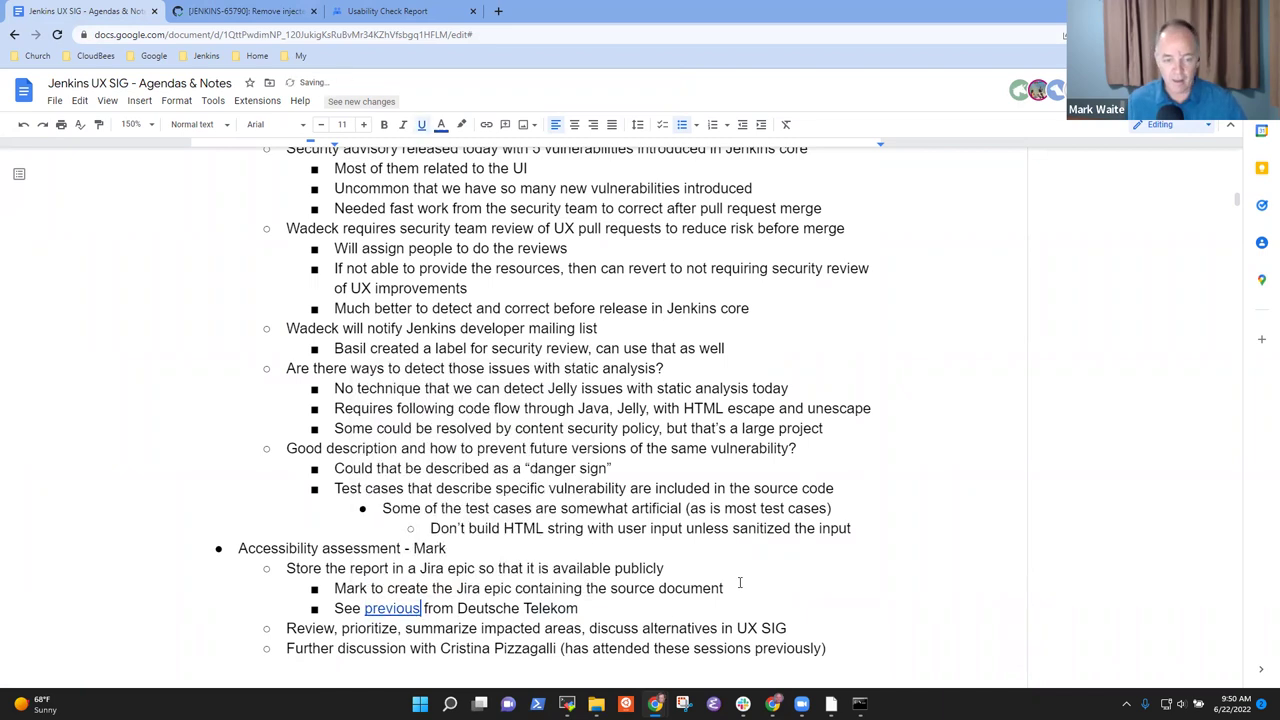